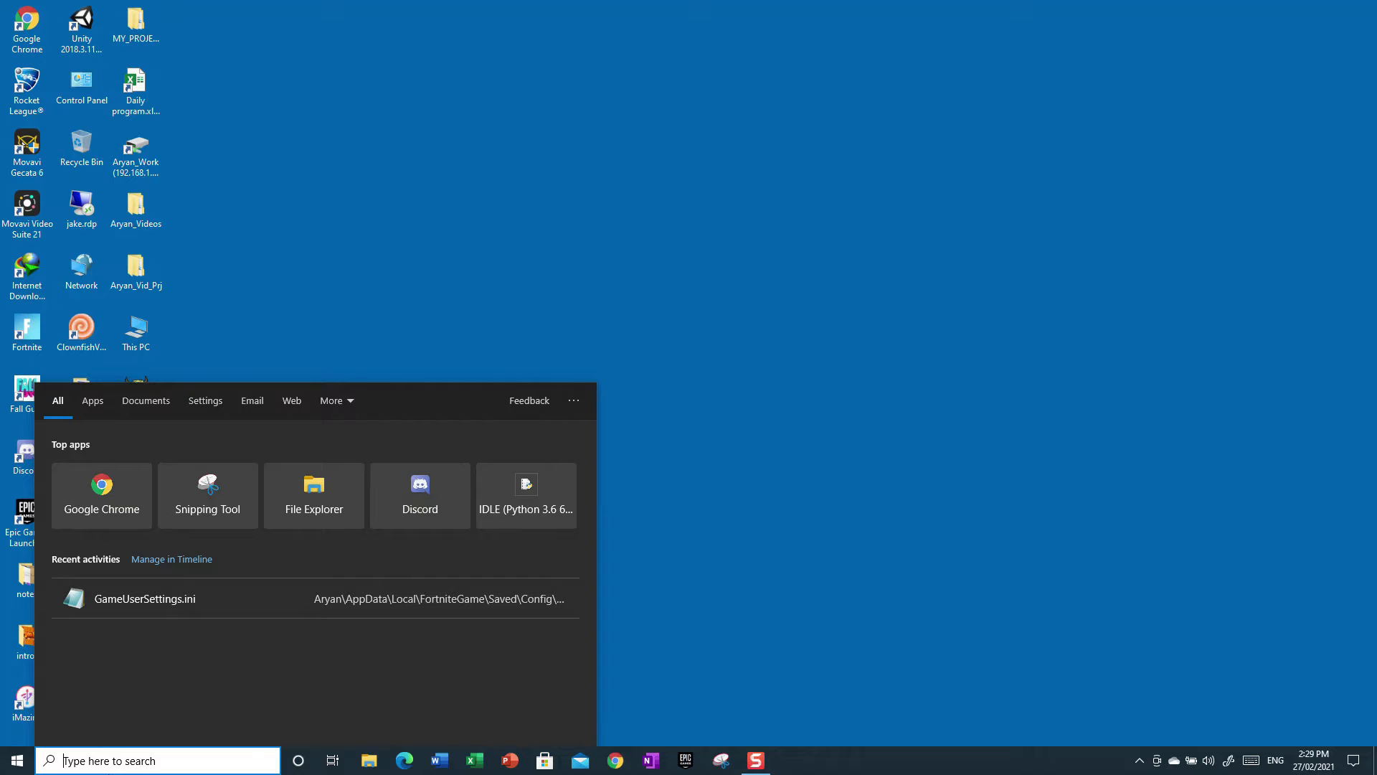
- Search for mstsc and open Remote Desktop Connection
type("mst")
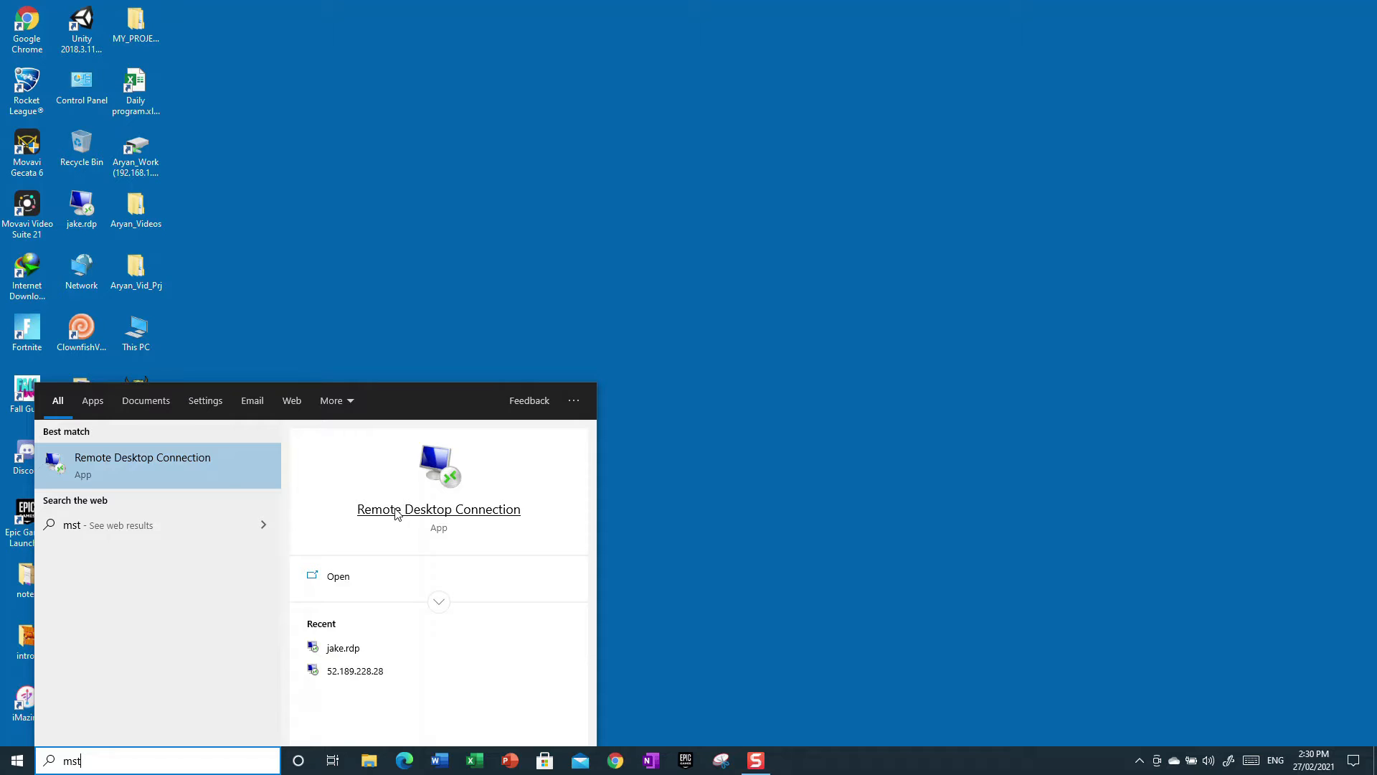
type("sc")
left_click(457, 509)
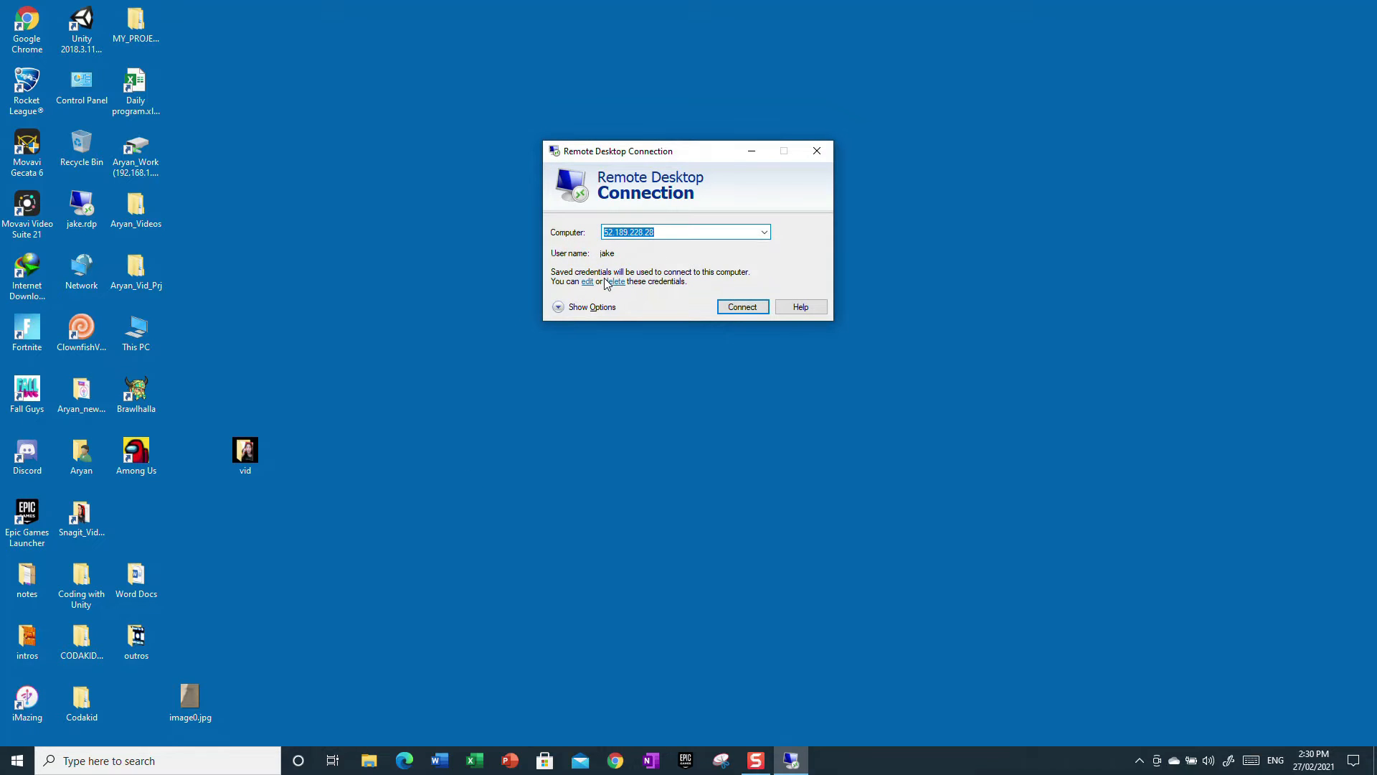
- Copy and clear the computer address, move the connection window lower on the desktop, and re-enter 52.189.228.28 as the computer
left_click(658, 231)
left_click_drag(659, 231, 588, 228)
key("ctrl+c")
key("BackSpace")
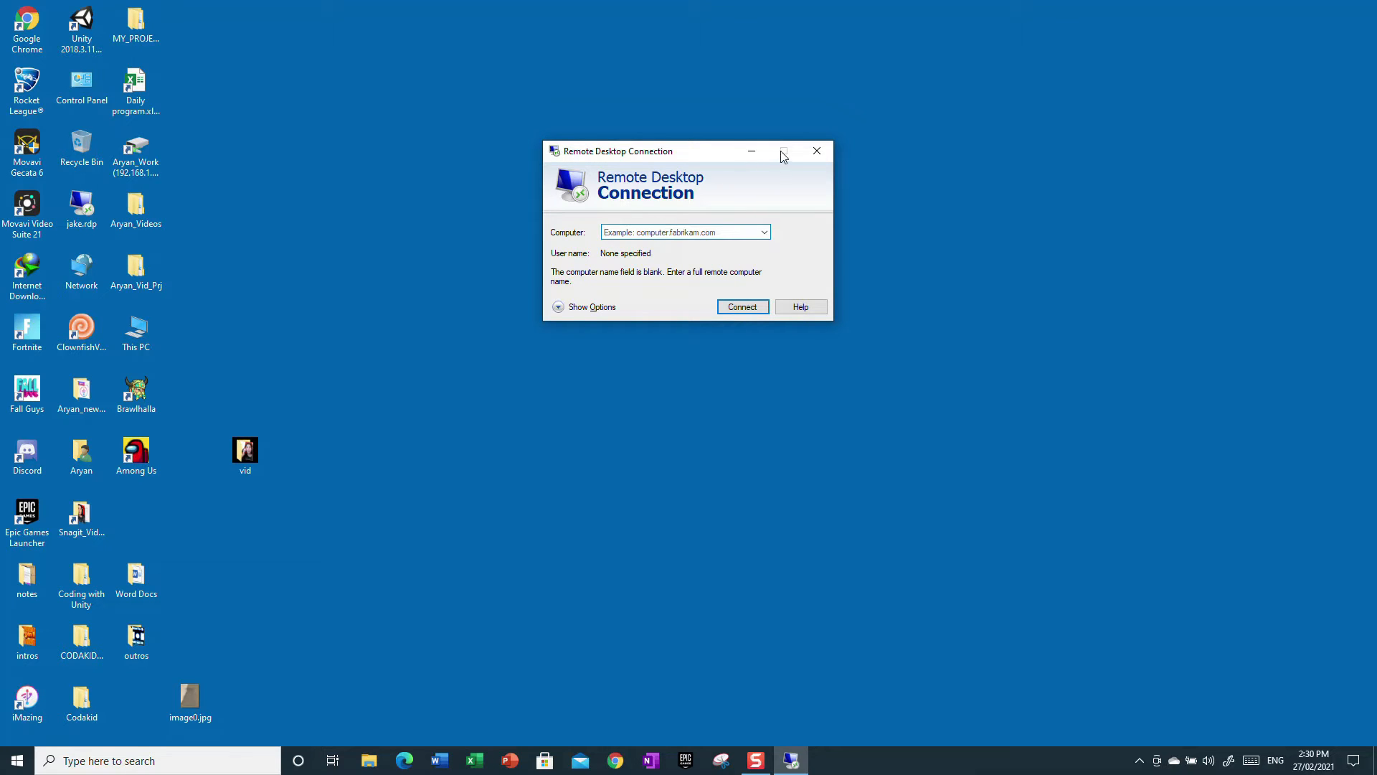
left_click_drag(678, 151, 715, 361)
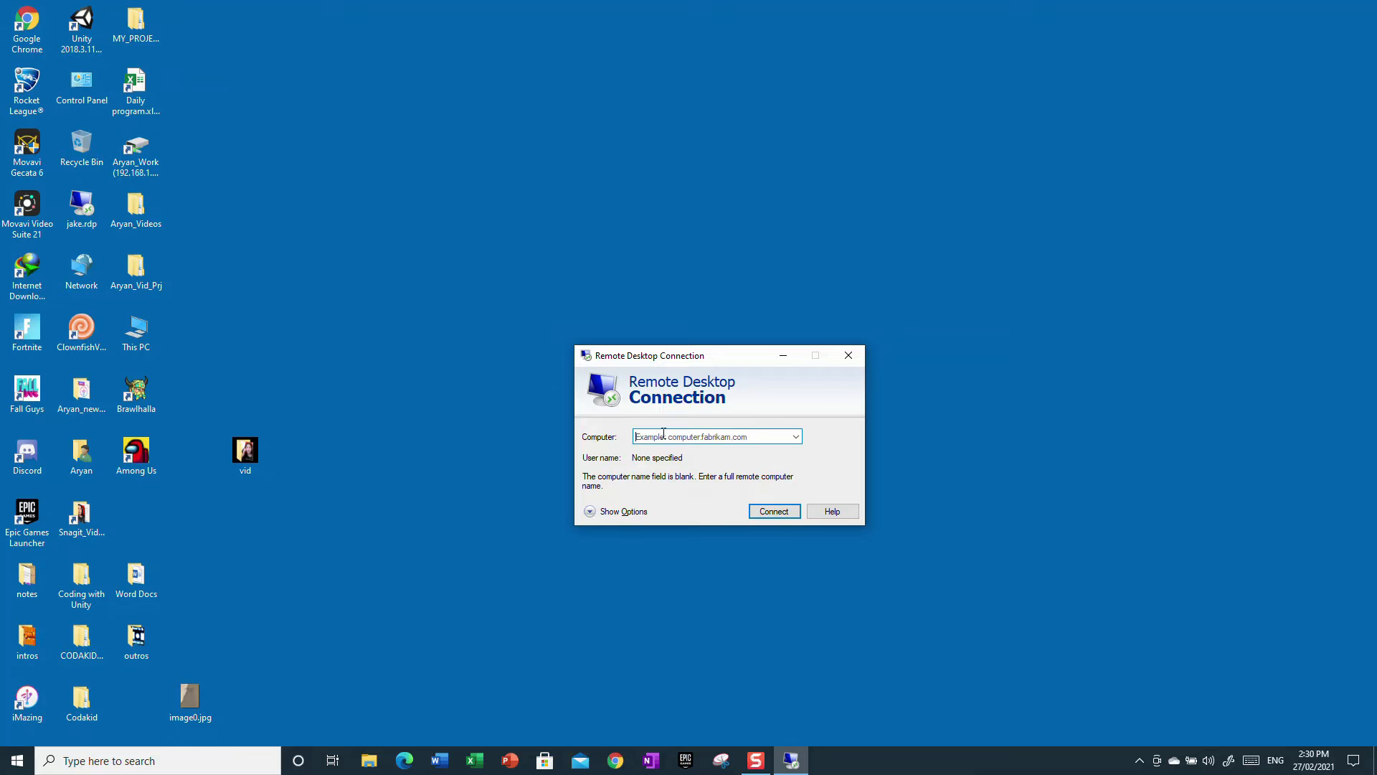
key("ctrl+v")
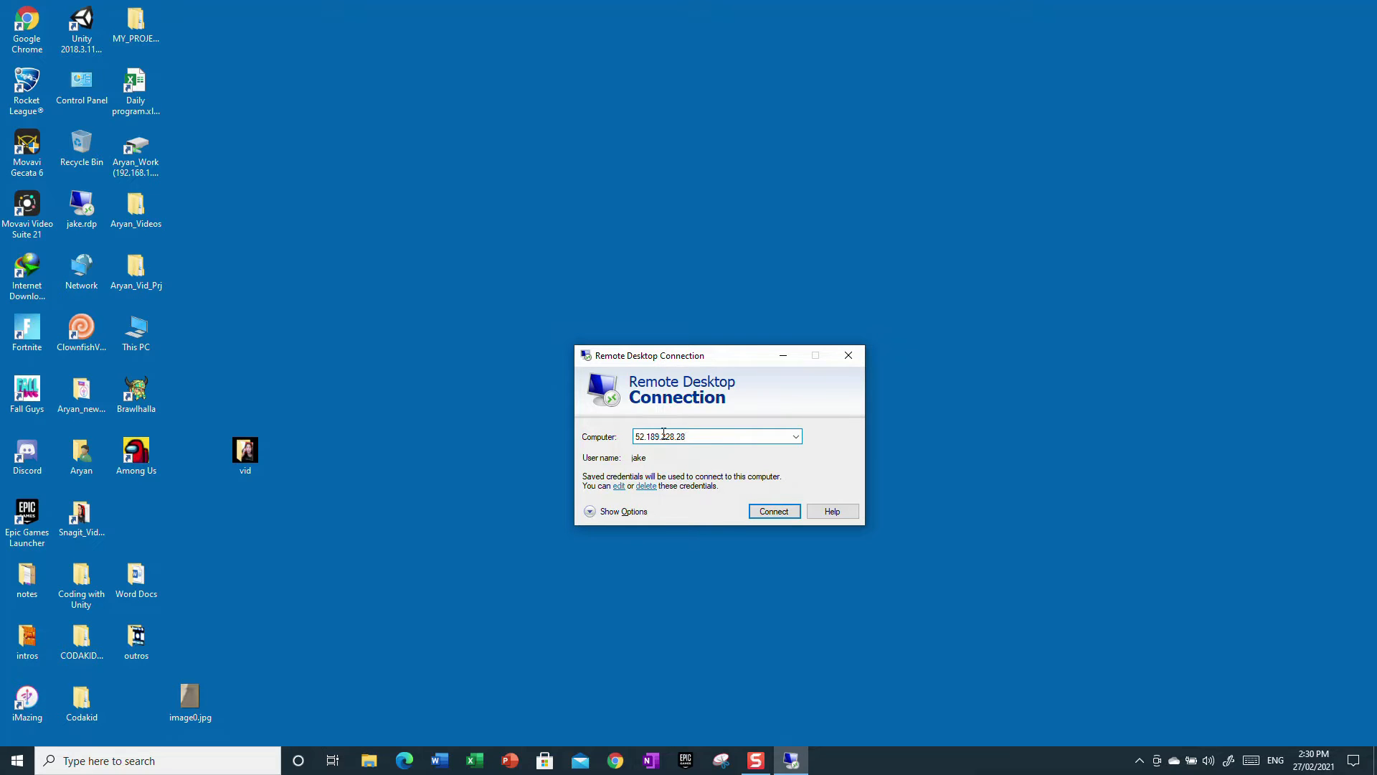
- Expand the connection options, choose computer 52.189.228.28 and turn on Always ask for credentials
left_click(589, 512)
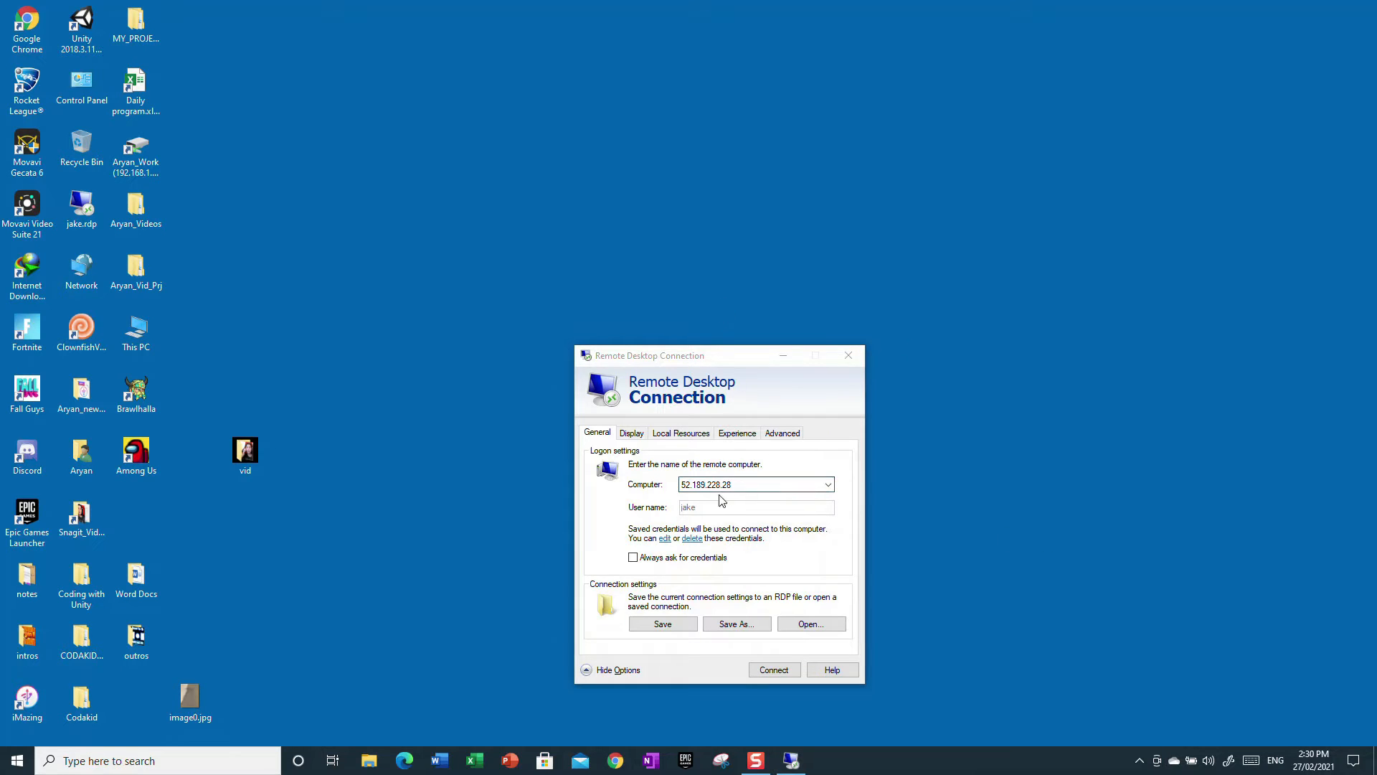
left_click(720, 298)
left_click(760, 485)
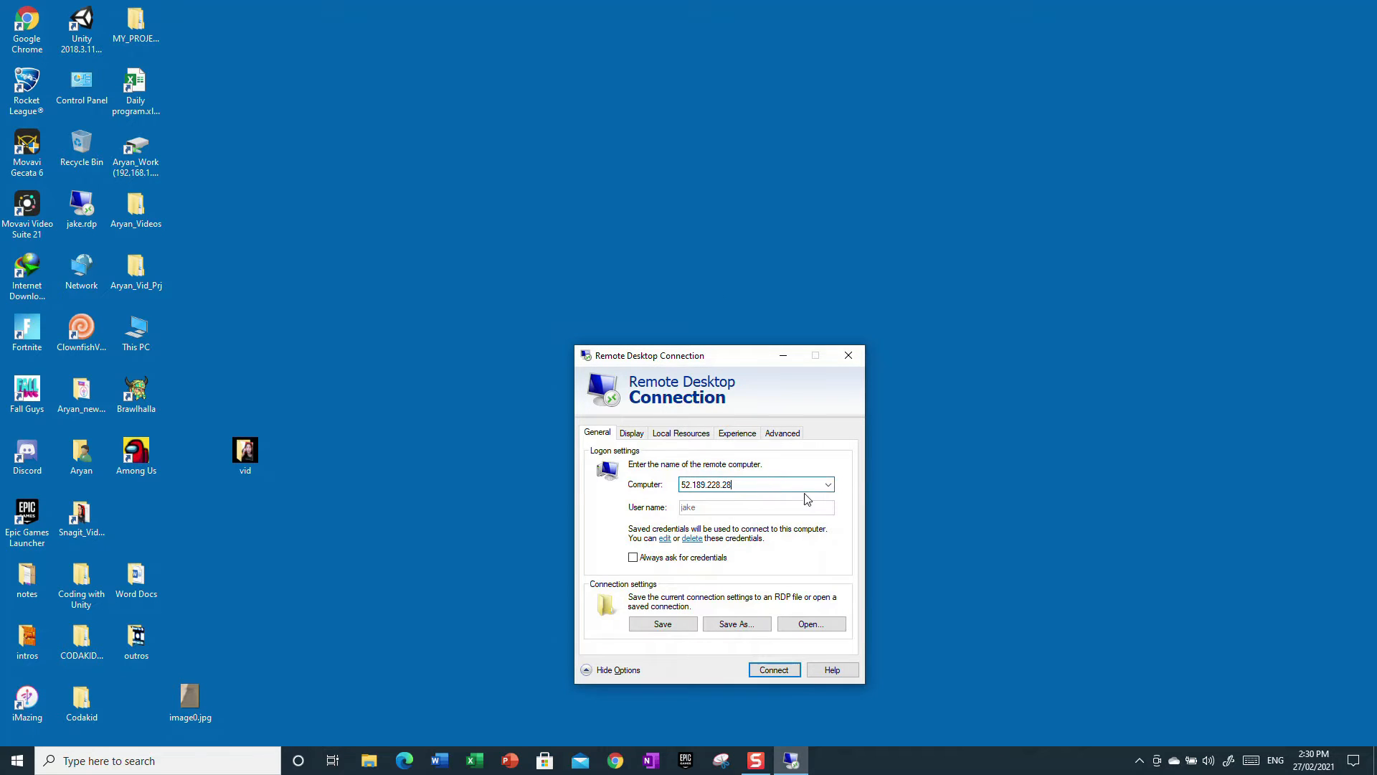
left_click(829, 485)
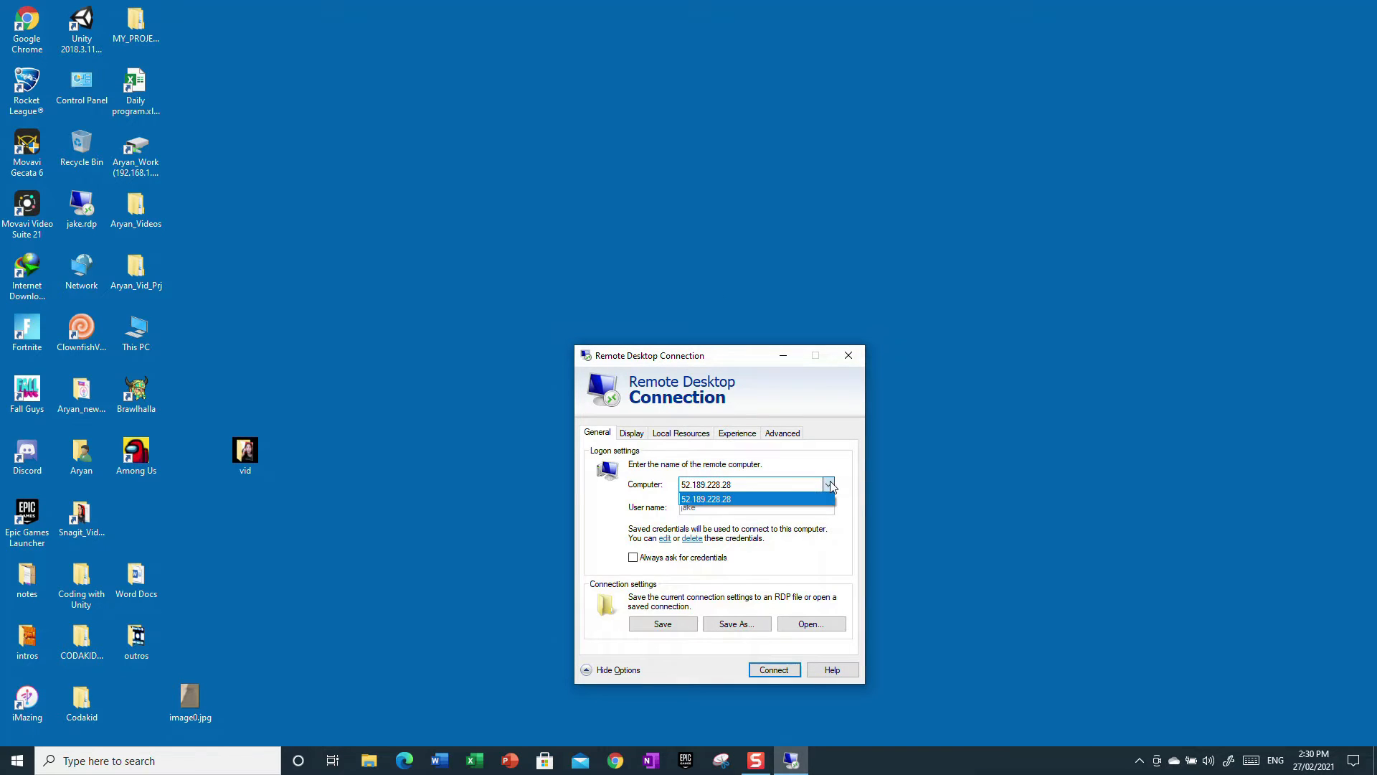
left_click(744, 499)
left_click(640, 561)
left_click(640, 560)
left_click(636, 559)
left_click(634, 559)
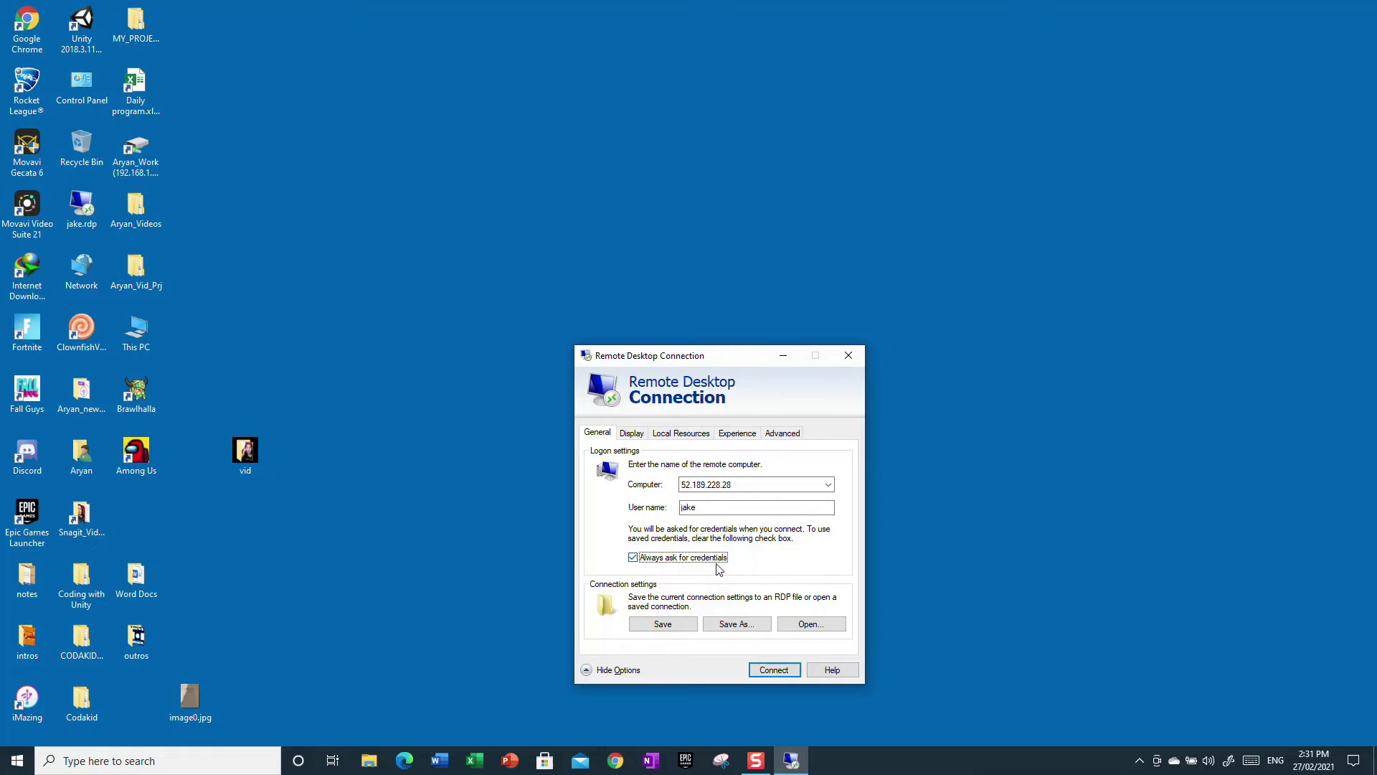
- Replace the user name with the cloud machine's account name and start the connection
left_click(723, 507)
double_click(682, 508)
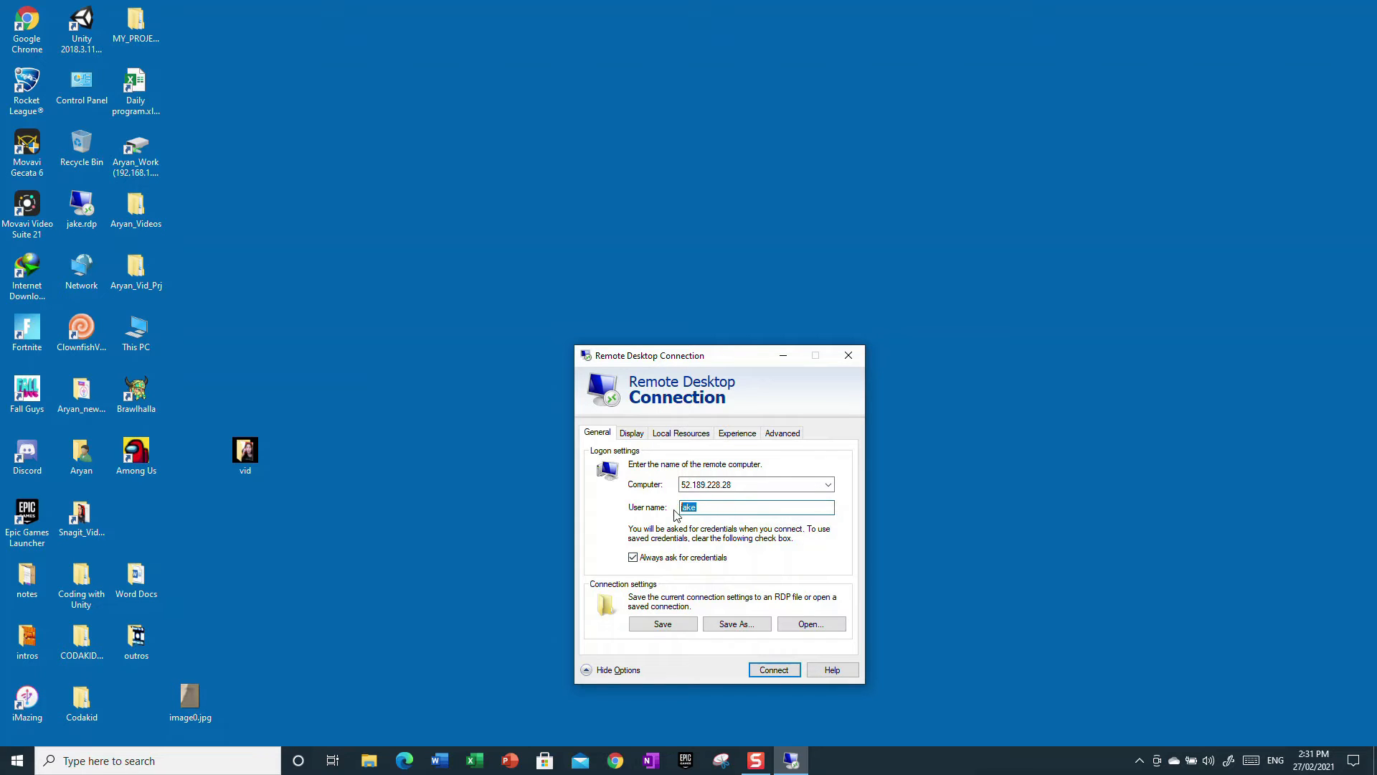
key("BackSpace")
type("Aryan-Cloud")
left_click(769, 670)
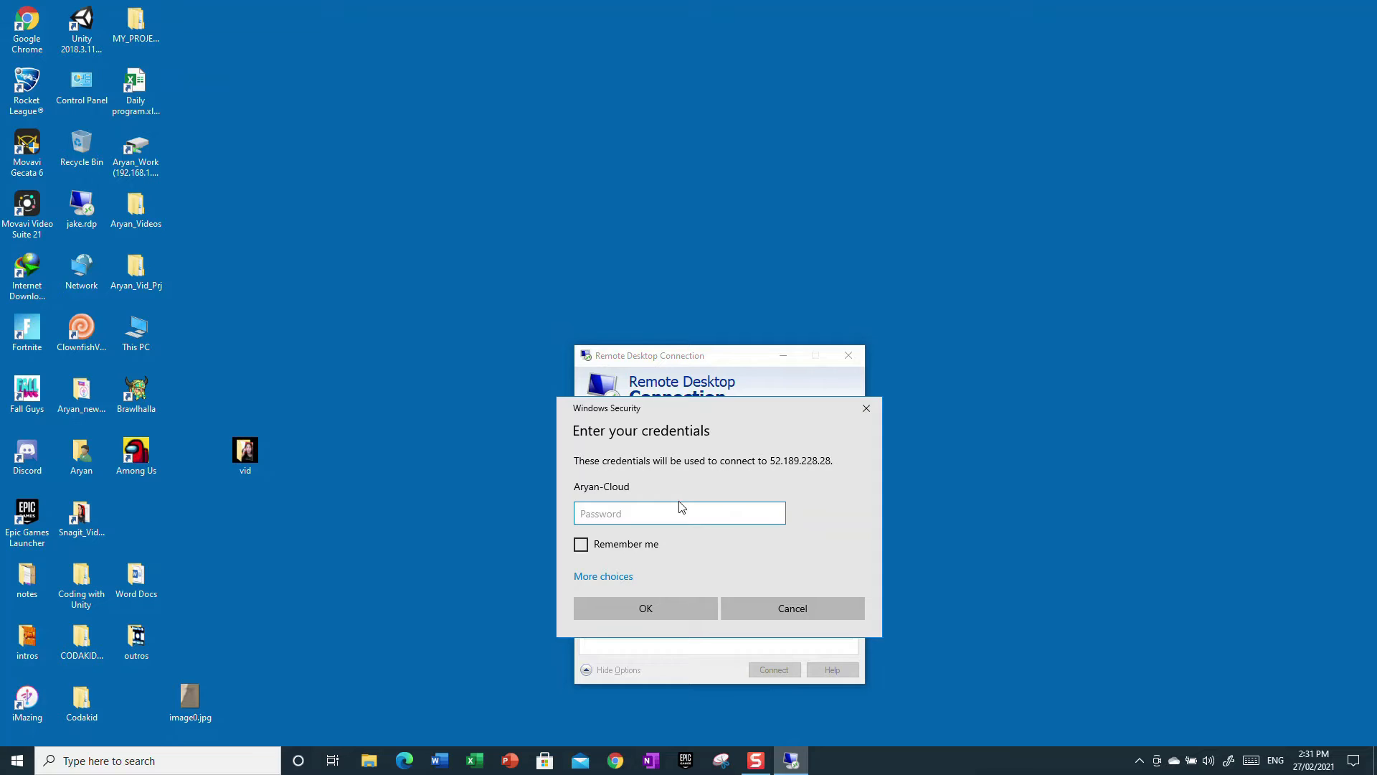
- Try to log on to the remote computer with the account password
type("a")
key("BackSpace")
type("aaaaaaaaaaaaaaa")
left_click(622, 611)
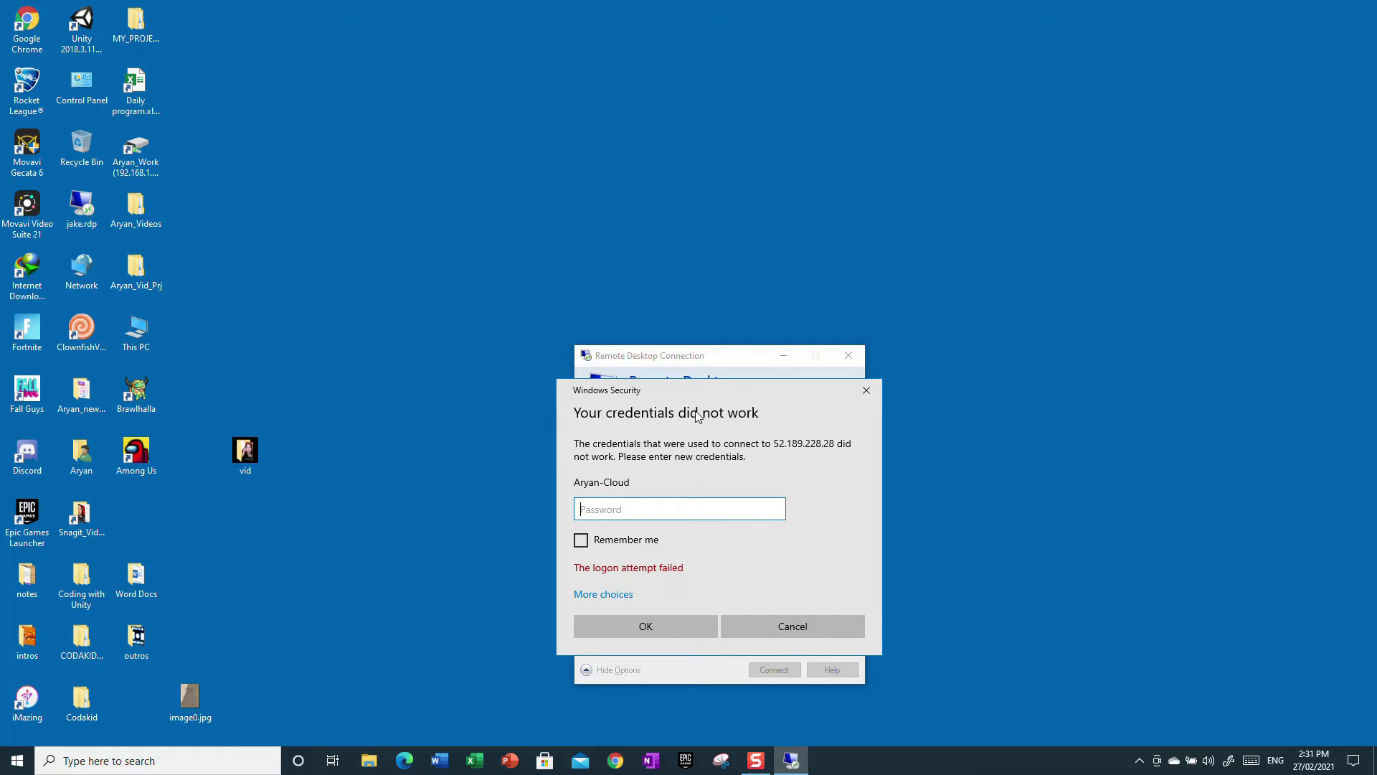
- Re-enter the account password to log on to the remote computer, and dismiss its Start menu
type("***************")
left_click(636, 626)
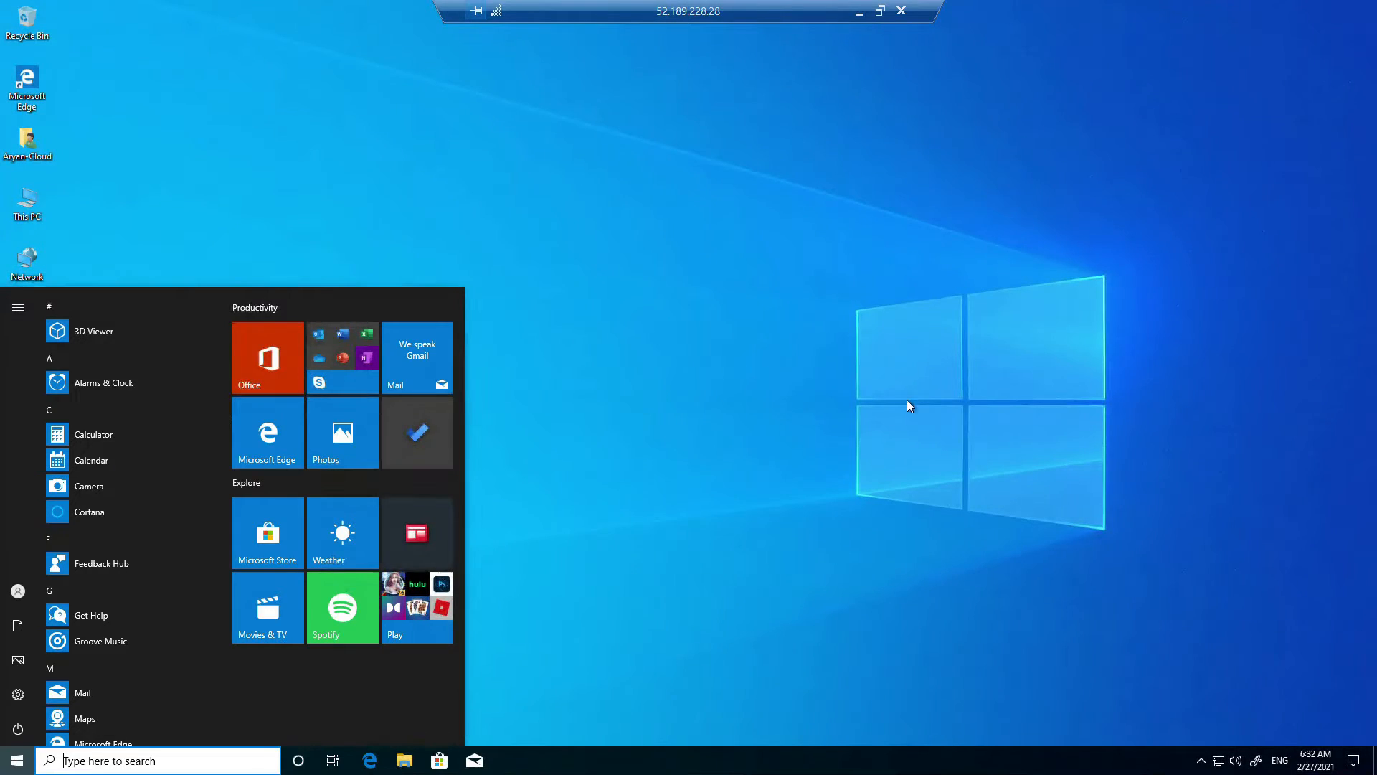
left_click(907, 399)
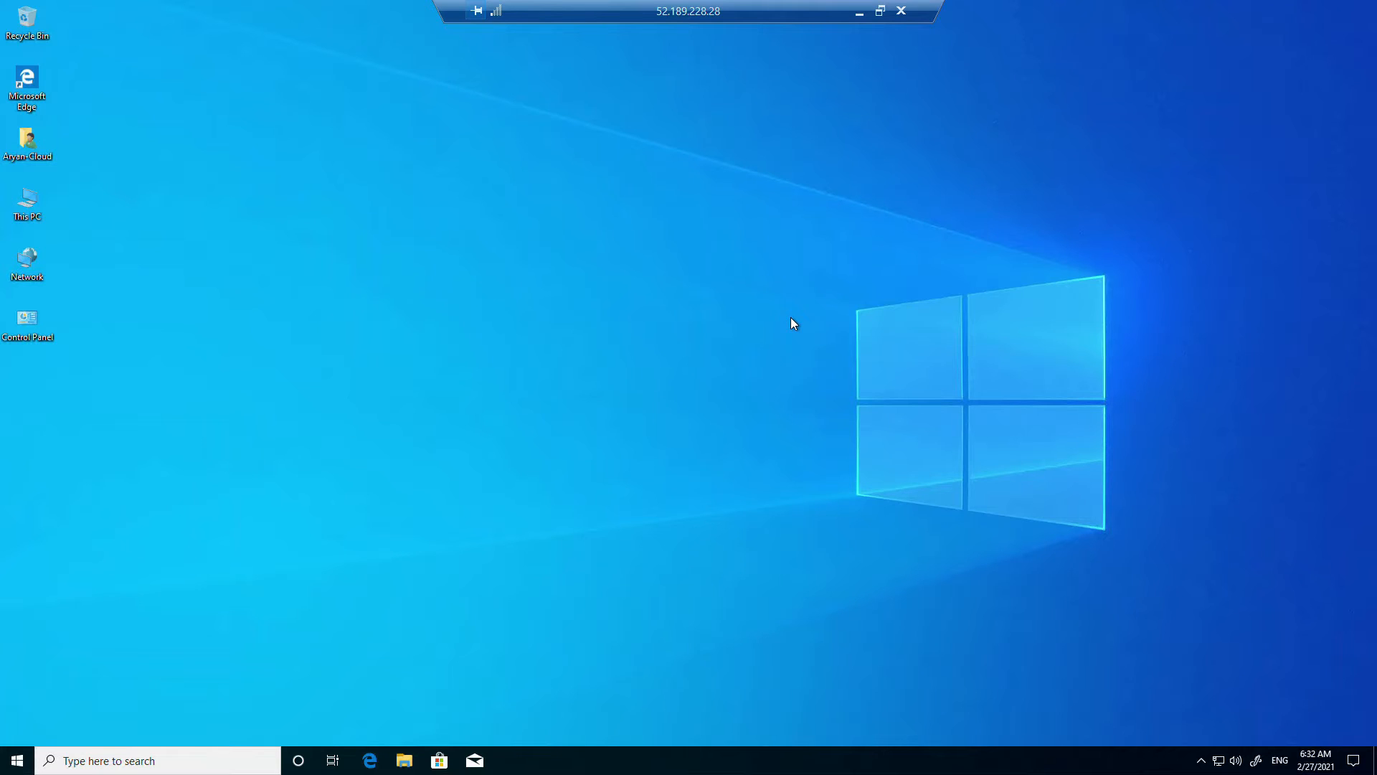
- Shrink the remote session to a window moved aside, delete the vid item from the local desktop and empty the Recycle Bin
left_click(880, 11)
left_click_drag(359, 16, 1184, 125)
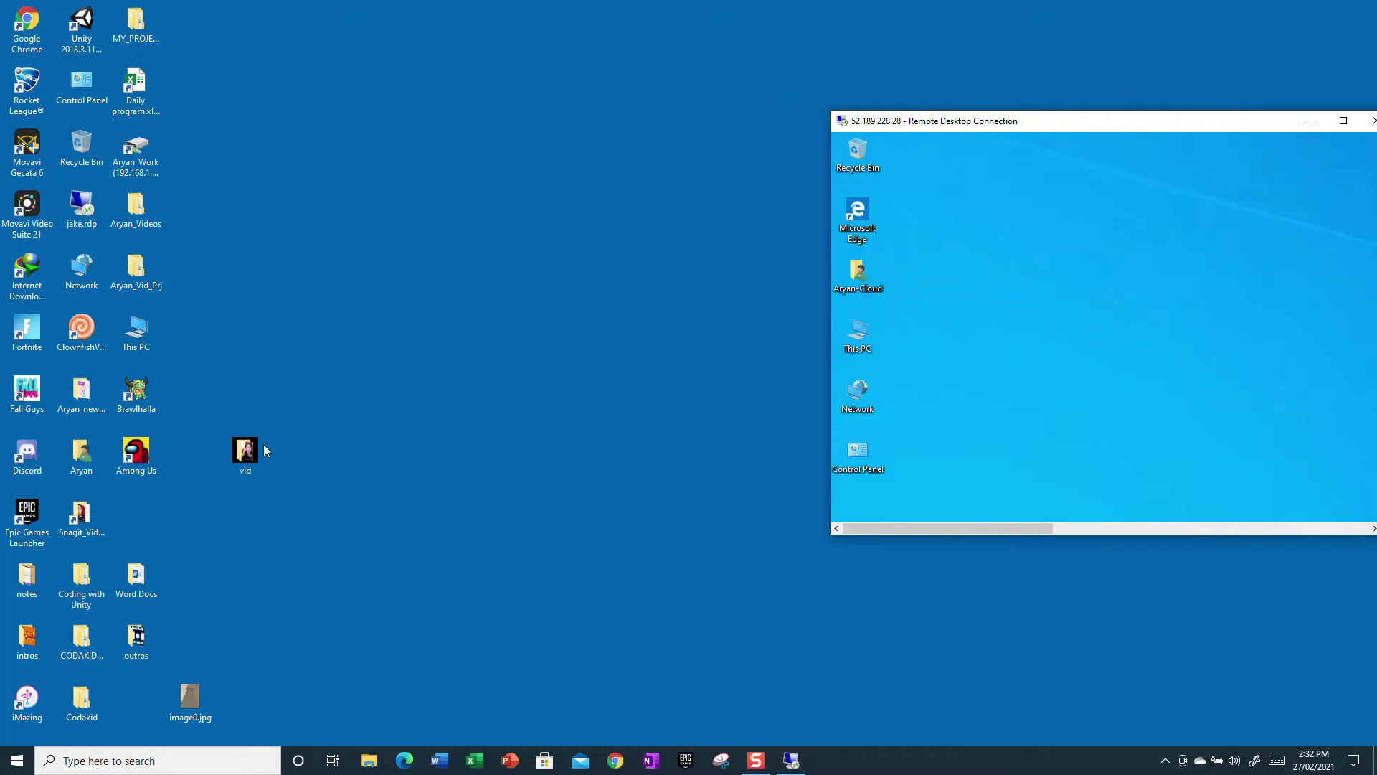
left_click_drag(257, 458, 90, 154)
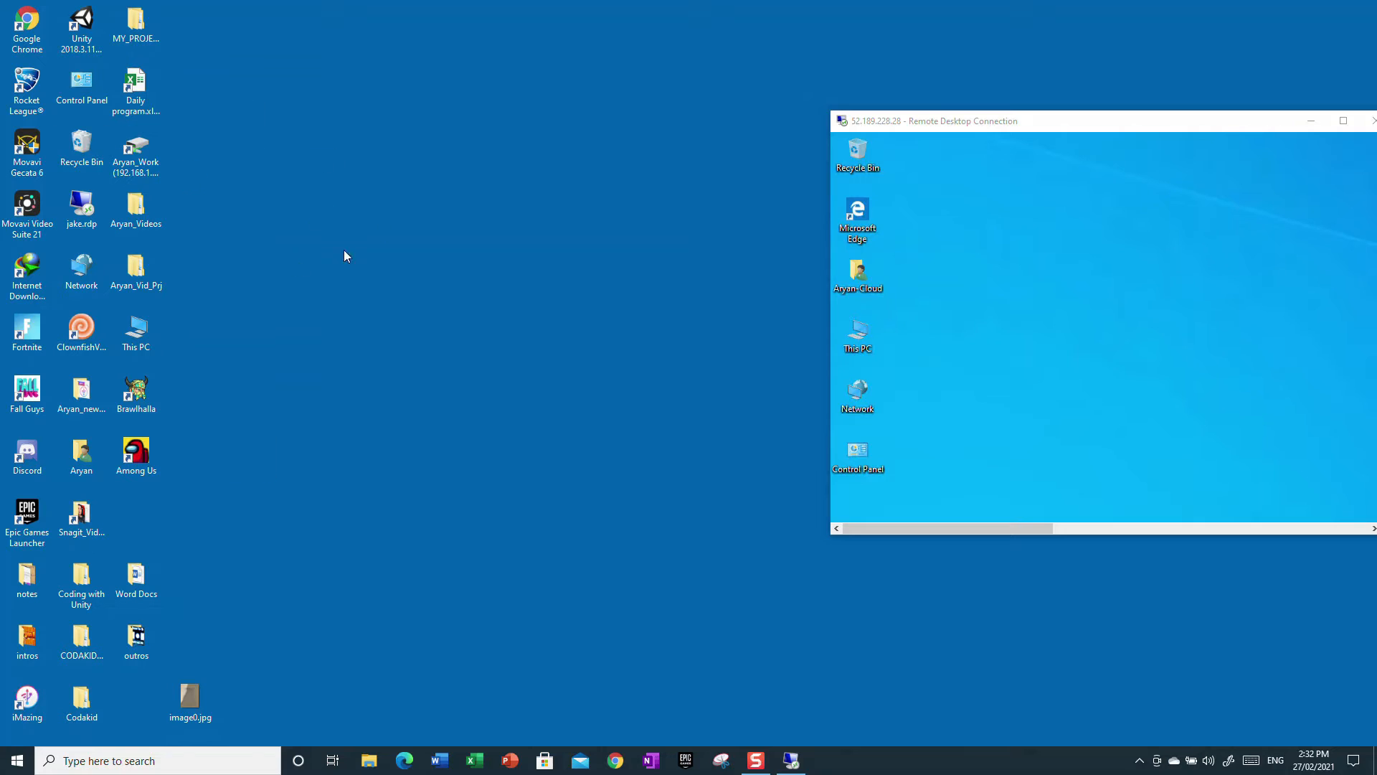
right_click(96, 156)
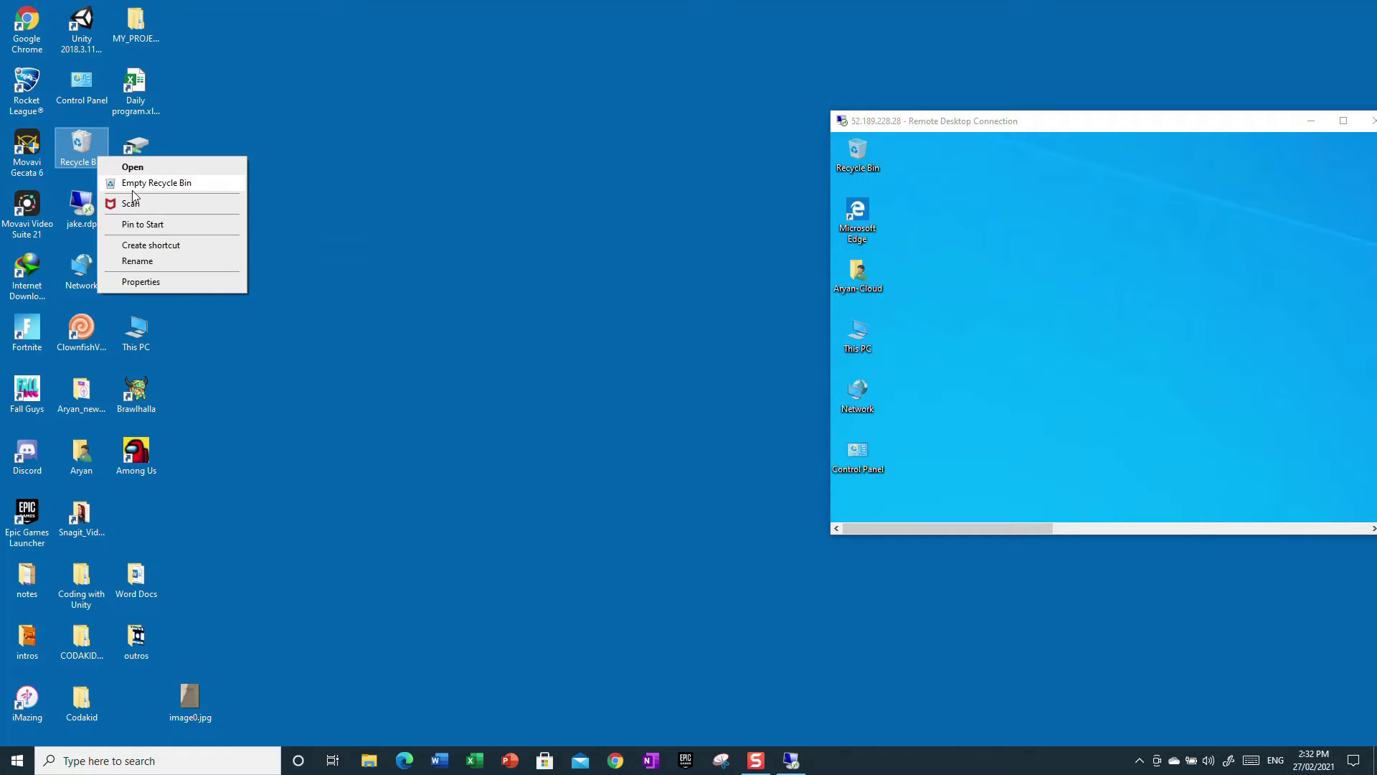
left_click(140, 183)
left_click(737, 436)
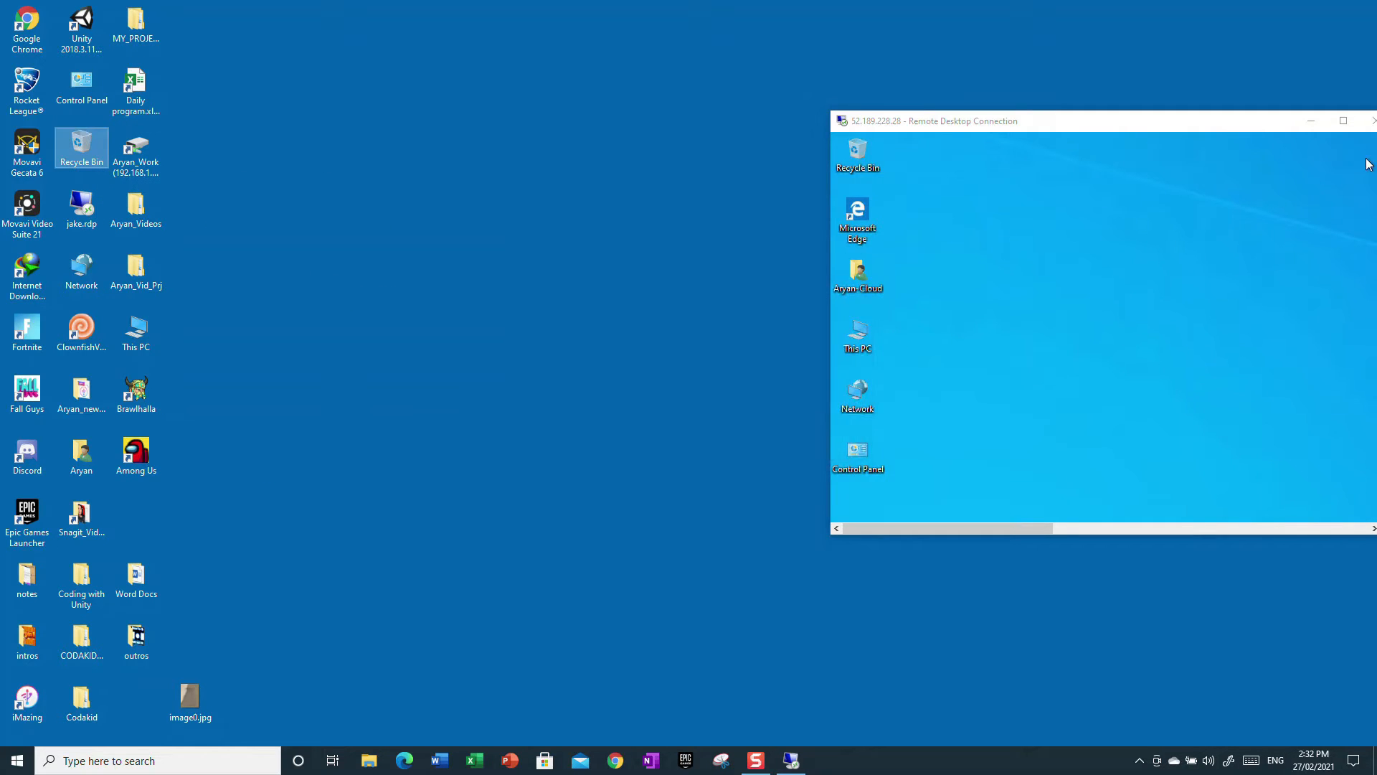
- Return the remote session to full screen and open a maximized Command Prompt in it
left_click_drag(1052, 116, 678, 116)
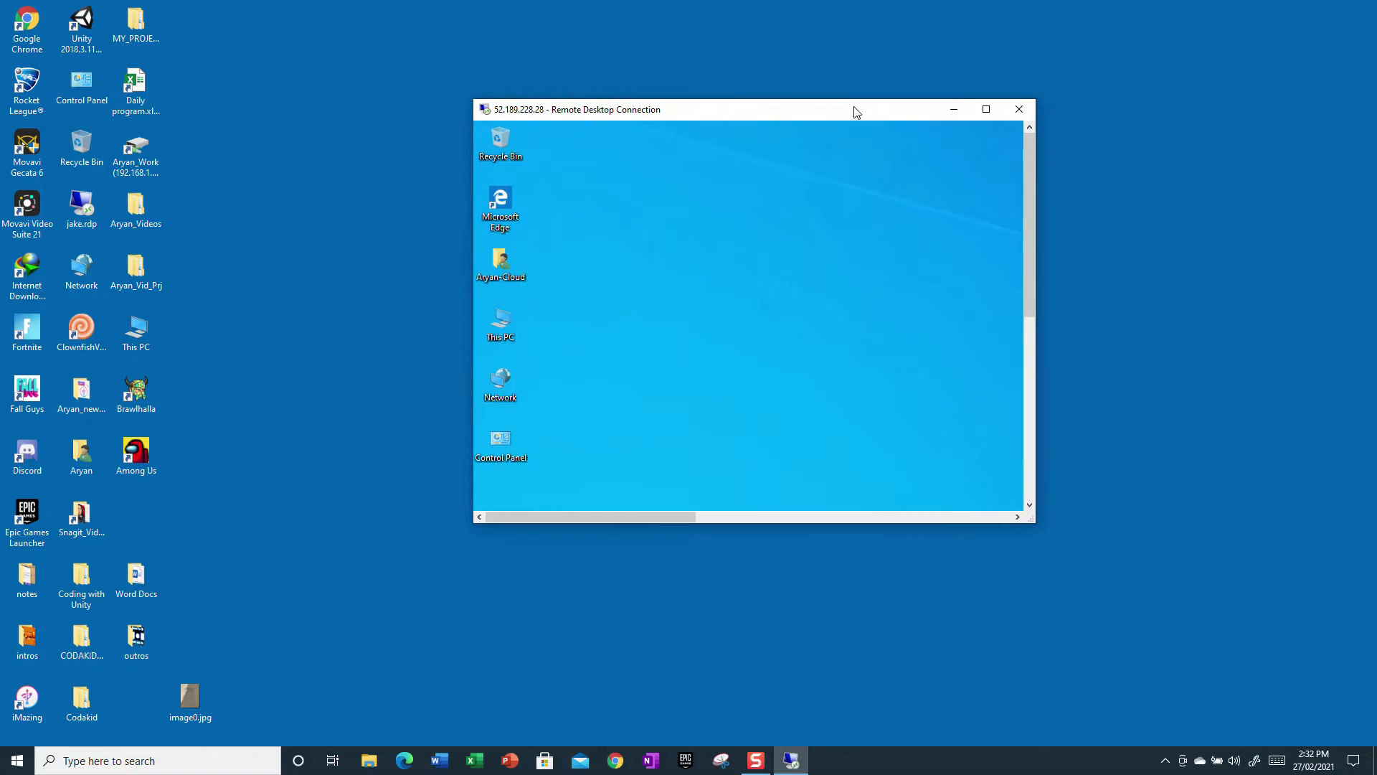
left_click(987, 113)
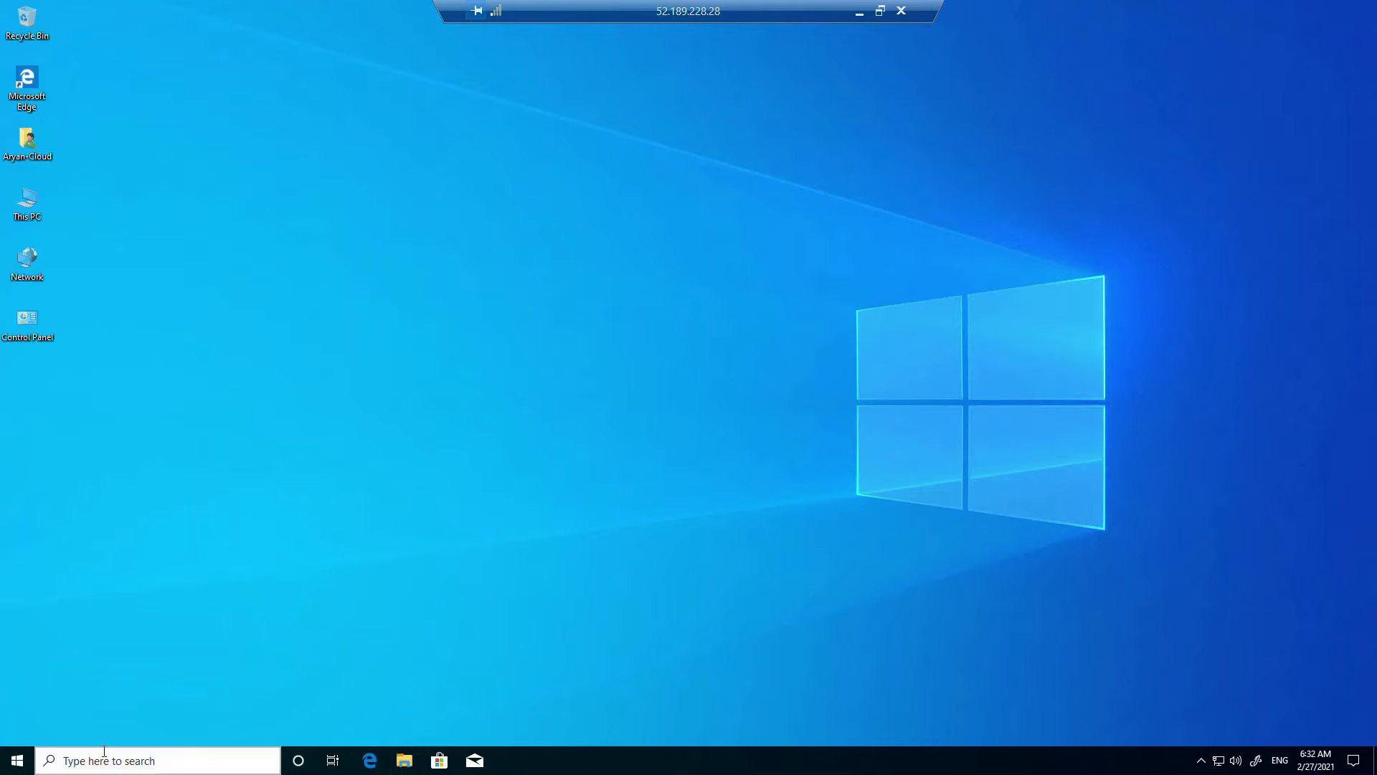
right_click(37, 220)
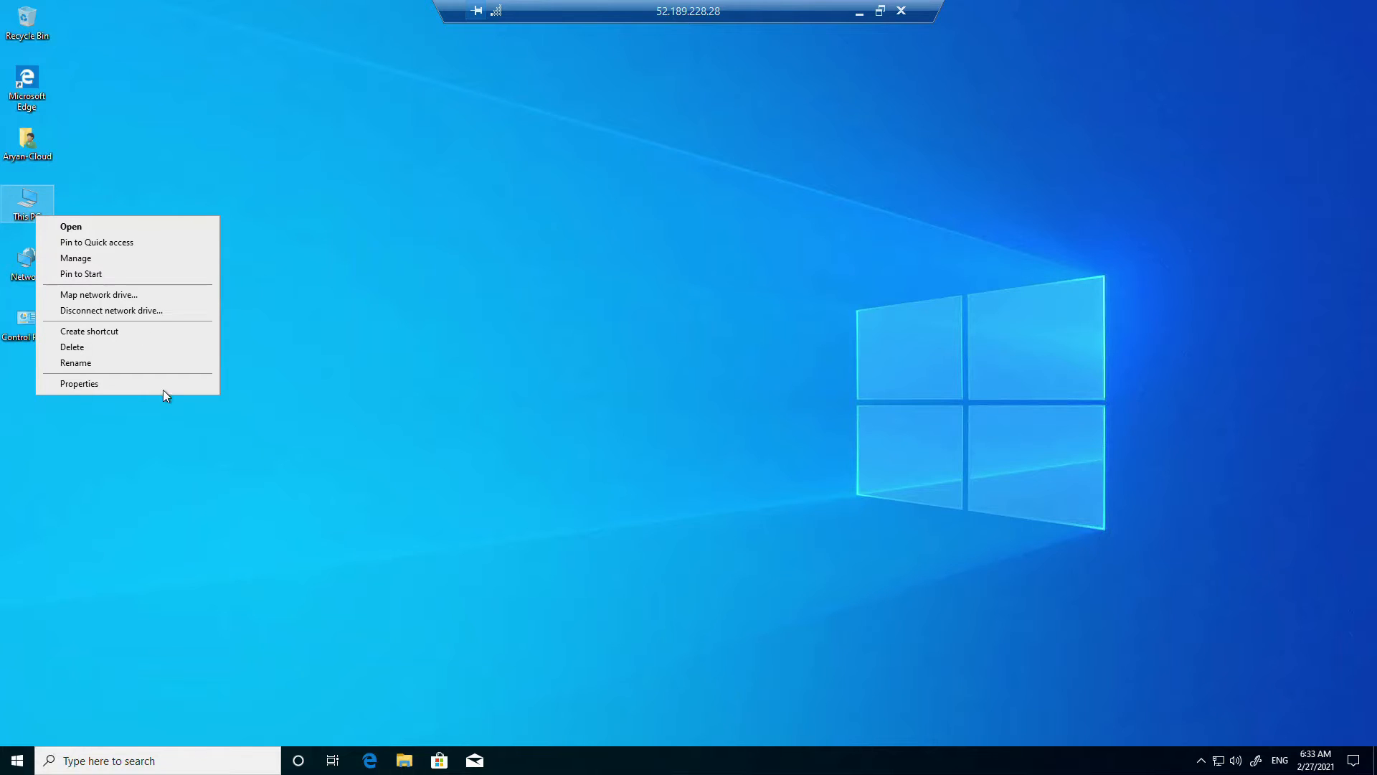
left_click(153, 758)
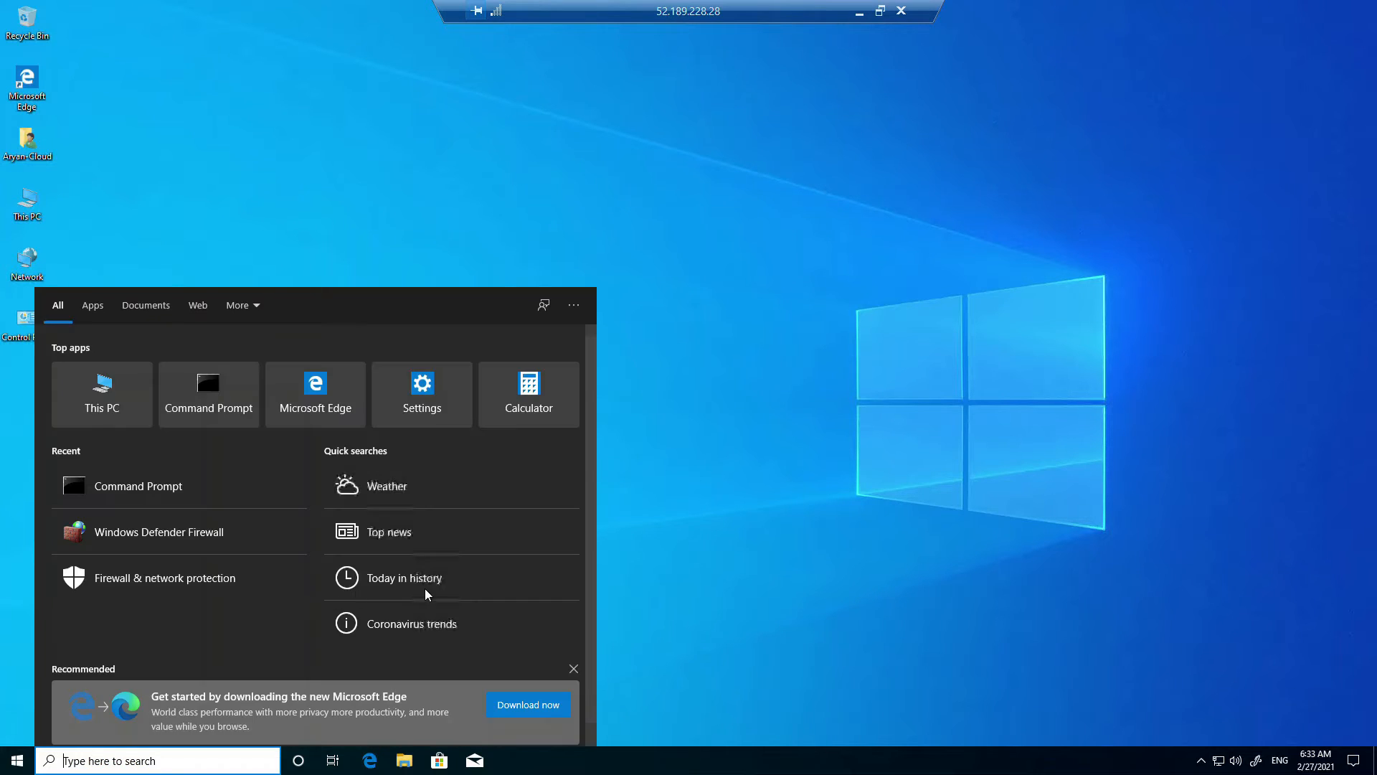
left_click(132, 486)
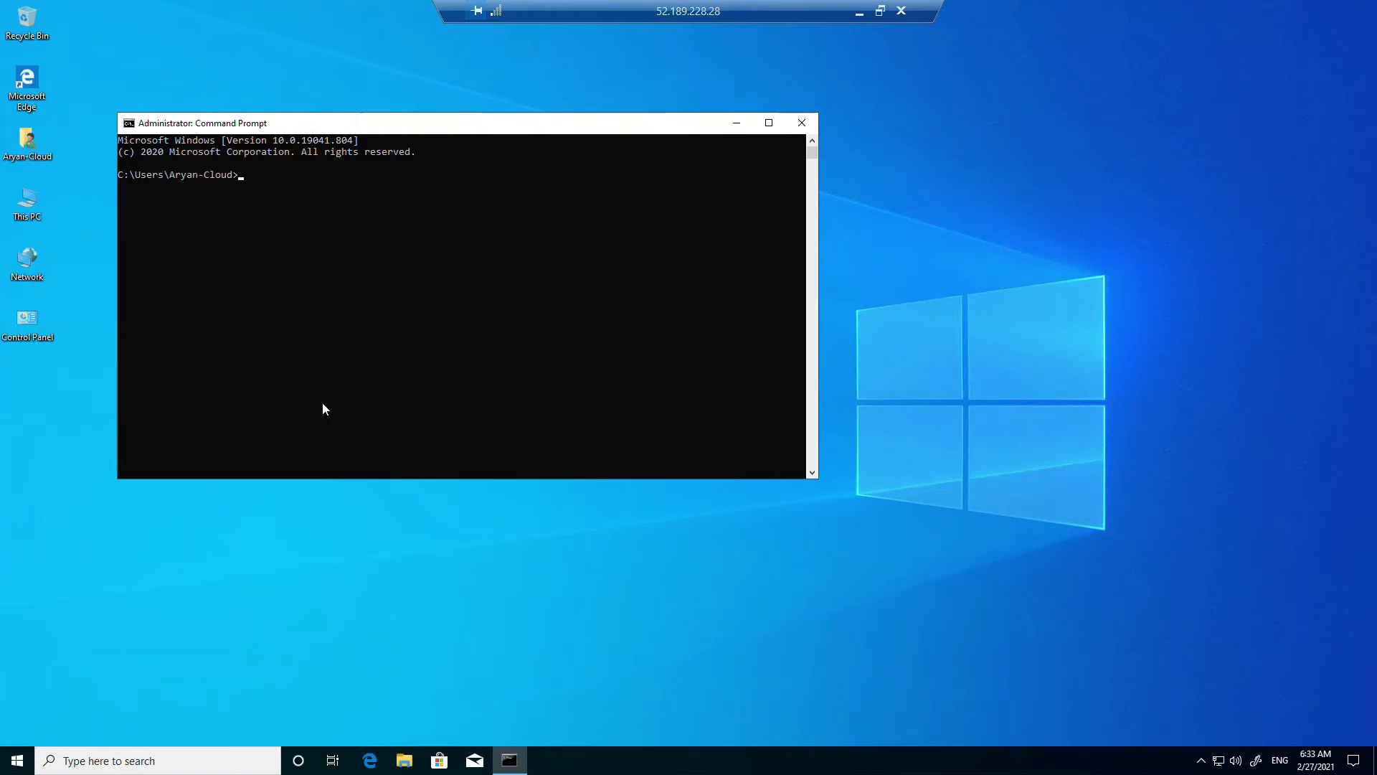
left_click(769, 123)
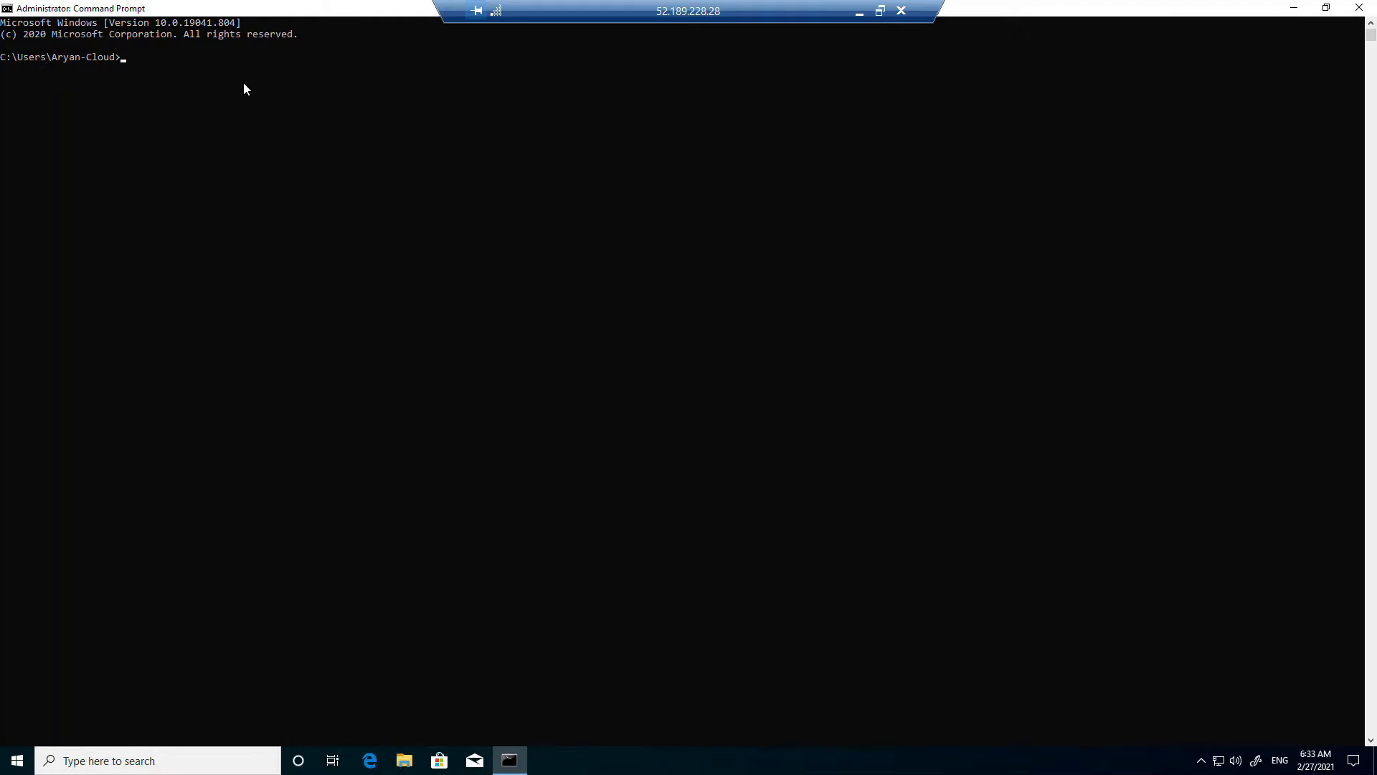
- Run whoami in the Command Prompt to check the logged-on account
type("whoami")
key("Return")
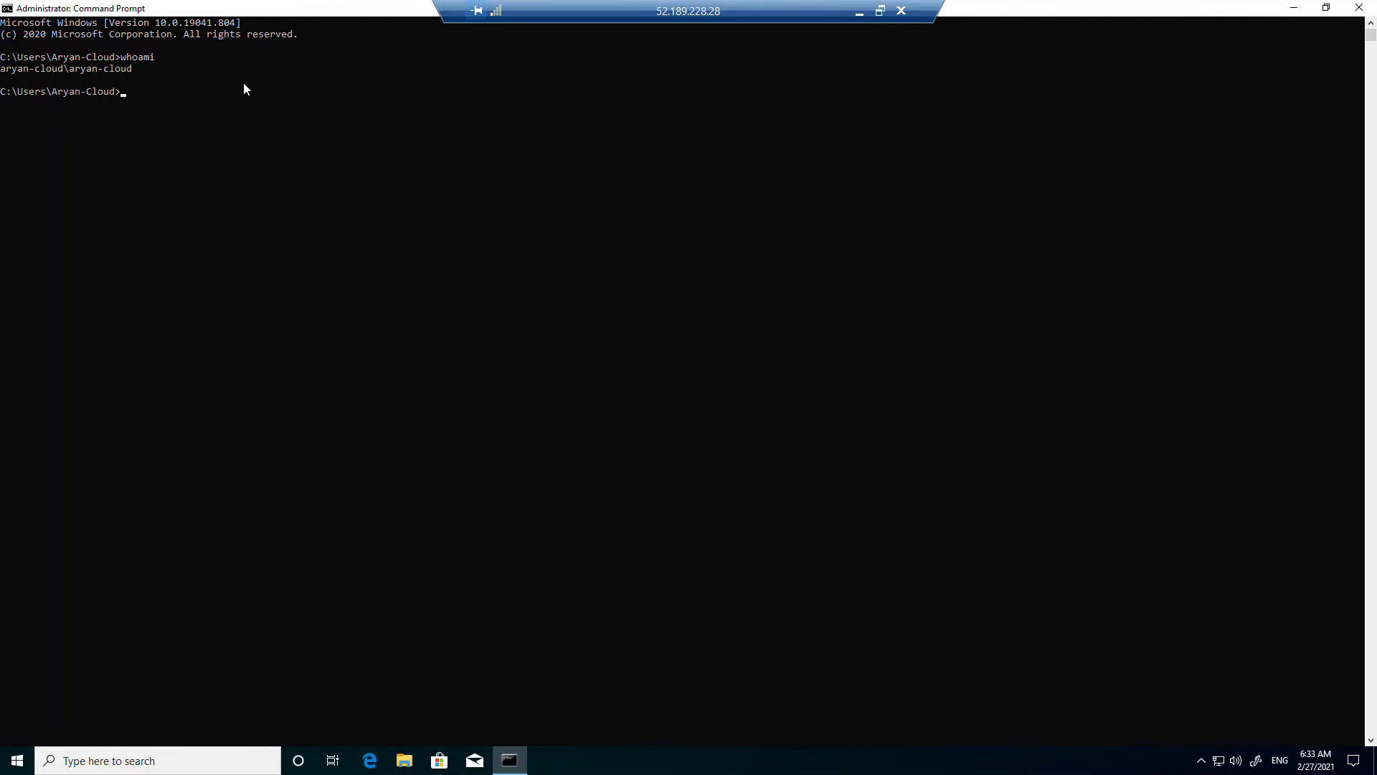
left_click_drag(130, 72, 72, 74)
left_click(173, 91)
left_click(128, 92)
left_click(125, 93)
- Run hostname to check the remote computer's name, and close the Command Prompt
type("hostname")
key("Return")
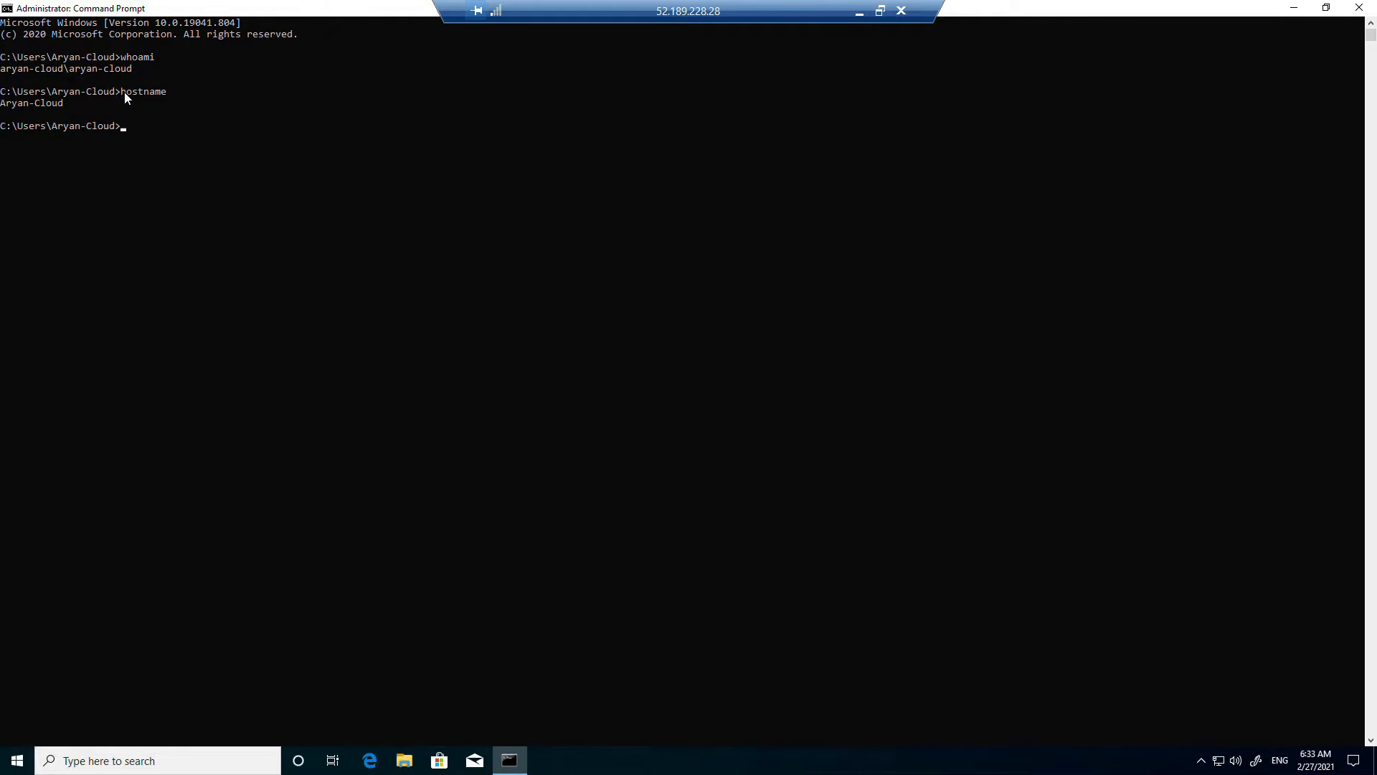
left_click_drag(71, 104, 1, 104)
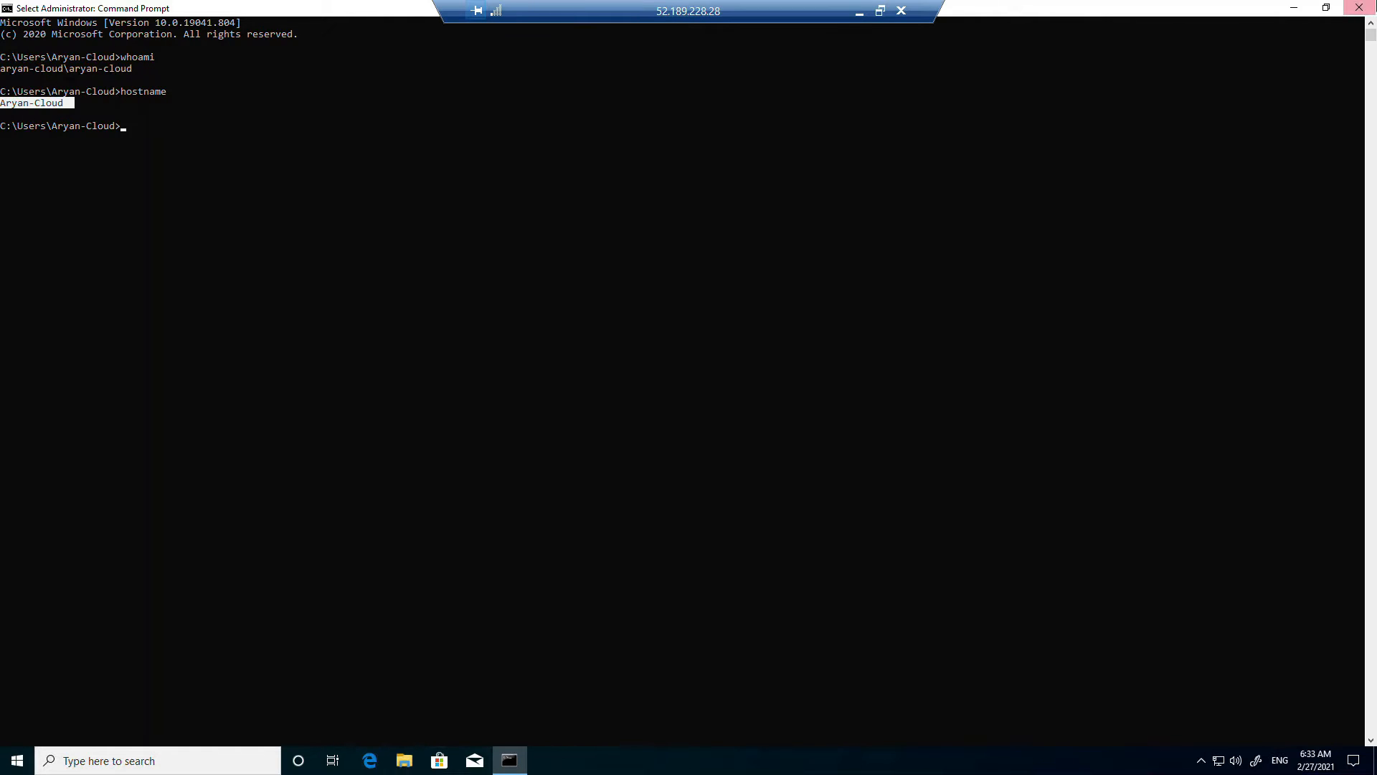
left_click(1360, 7)
left_click_drag(685, 351, 1044, 579)
left_click_drag(818, 408, 619, 403)
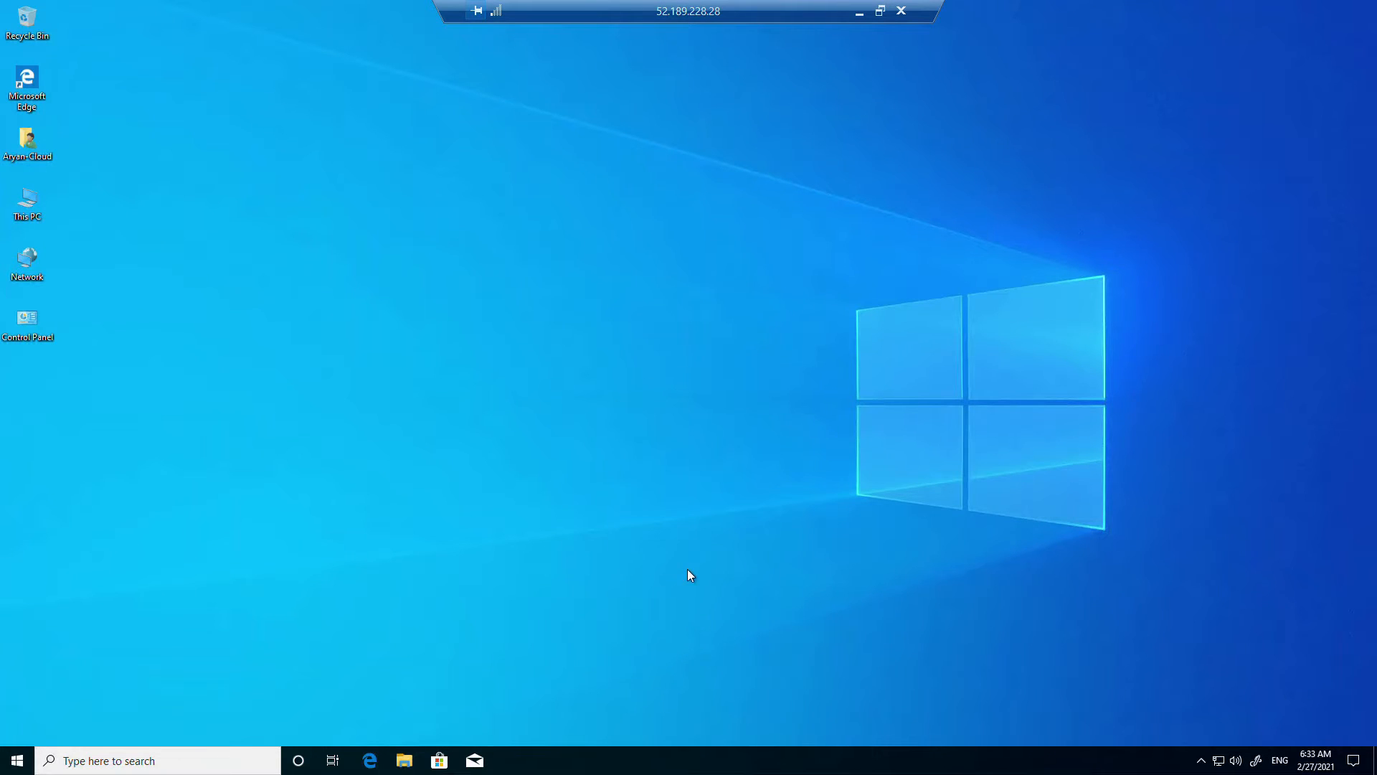
- Examine the properties of This PC and its Remote Desktop settings, and close both windows unchanged
right_click(18, 219)
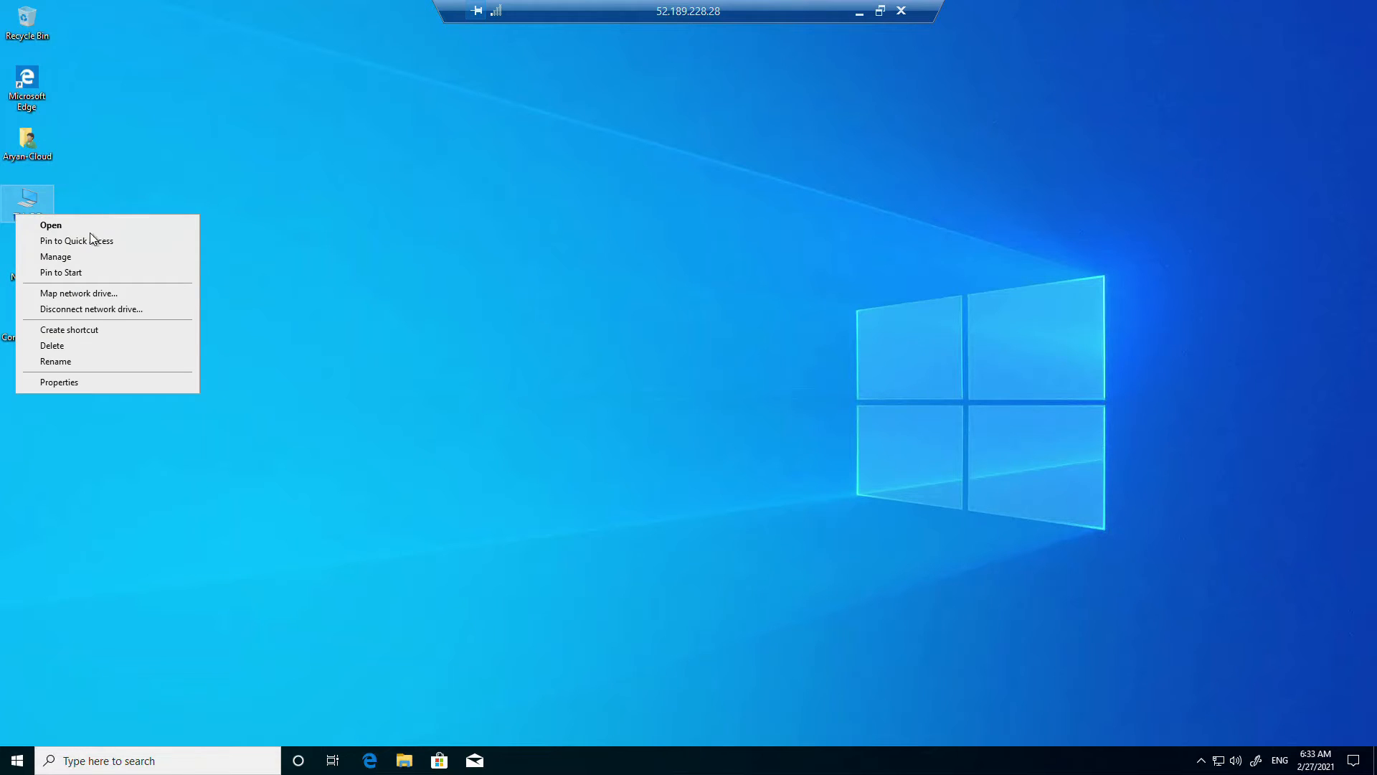
left_click(50, 381)
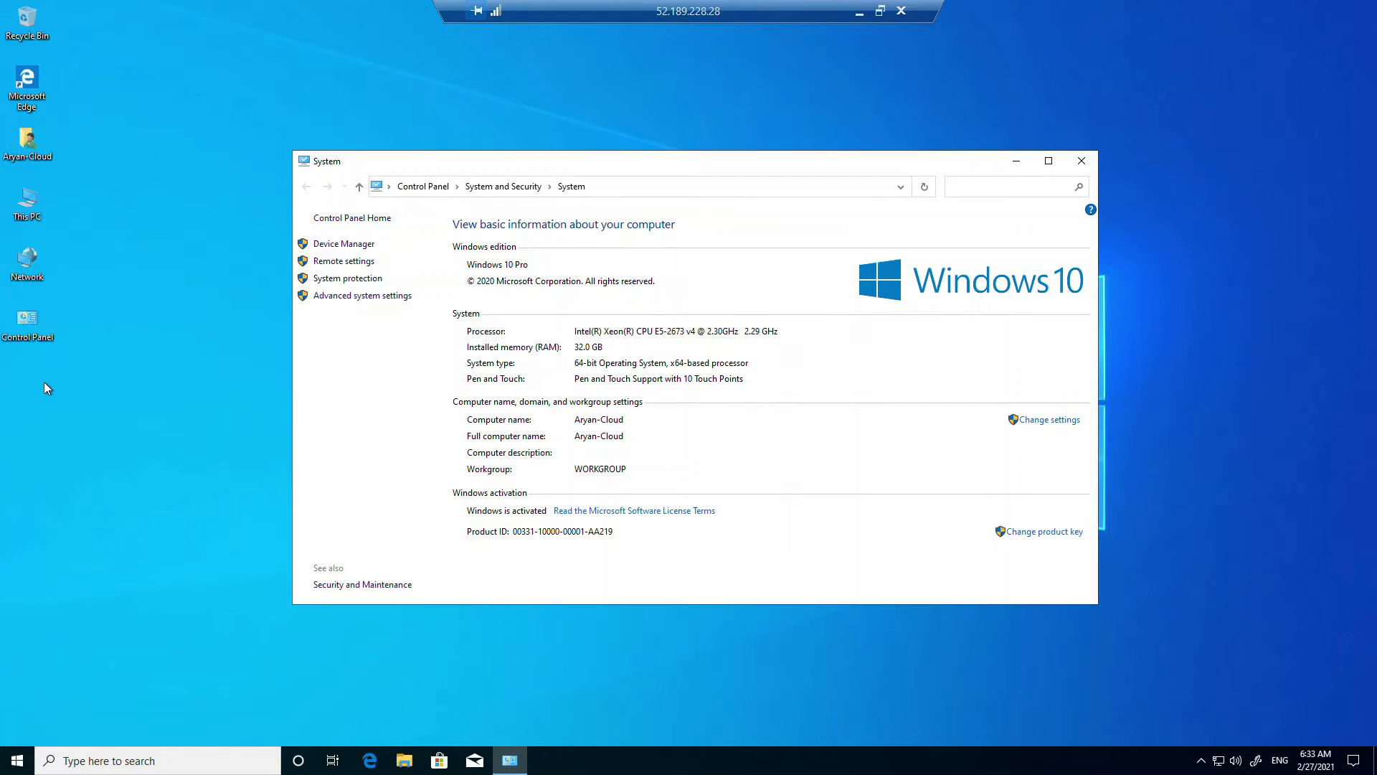
left_click(342, 262)
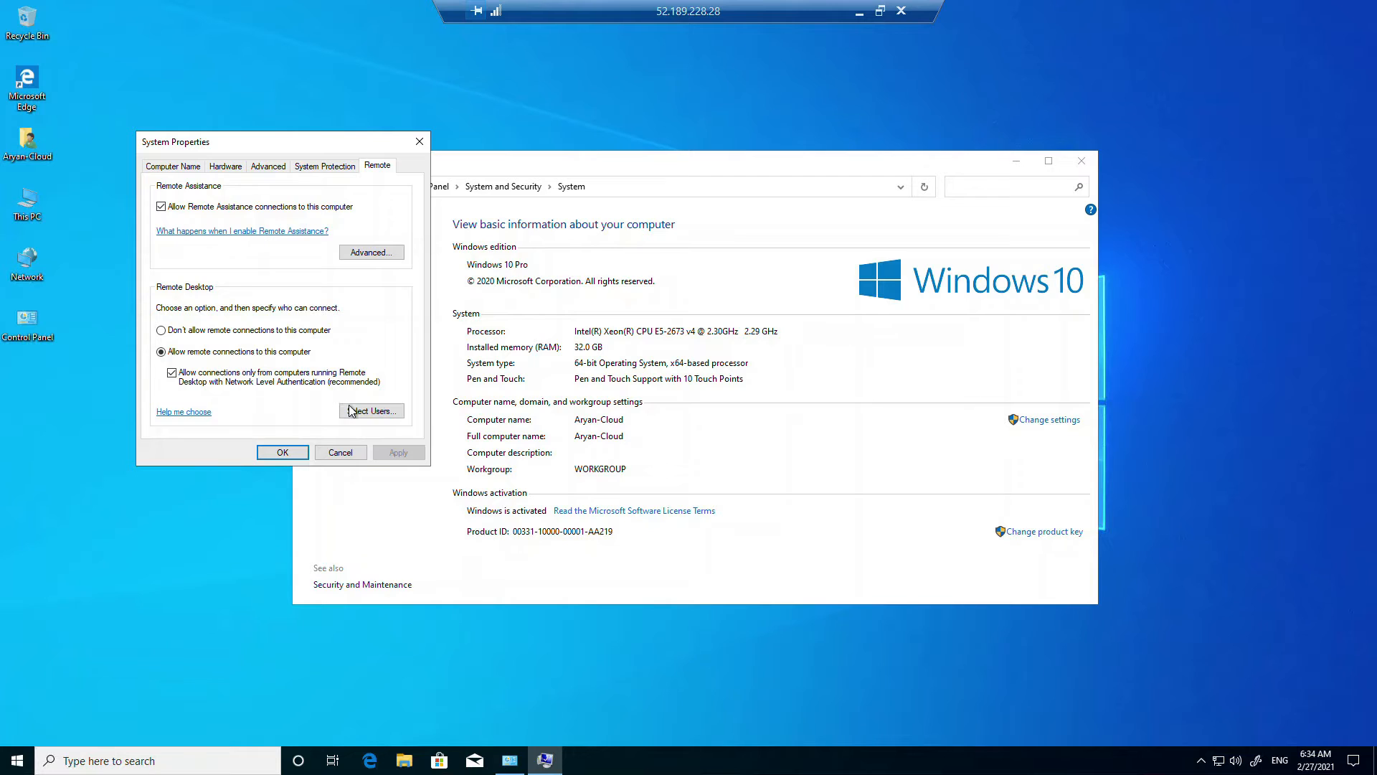
left_click(420, 142)
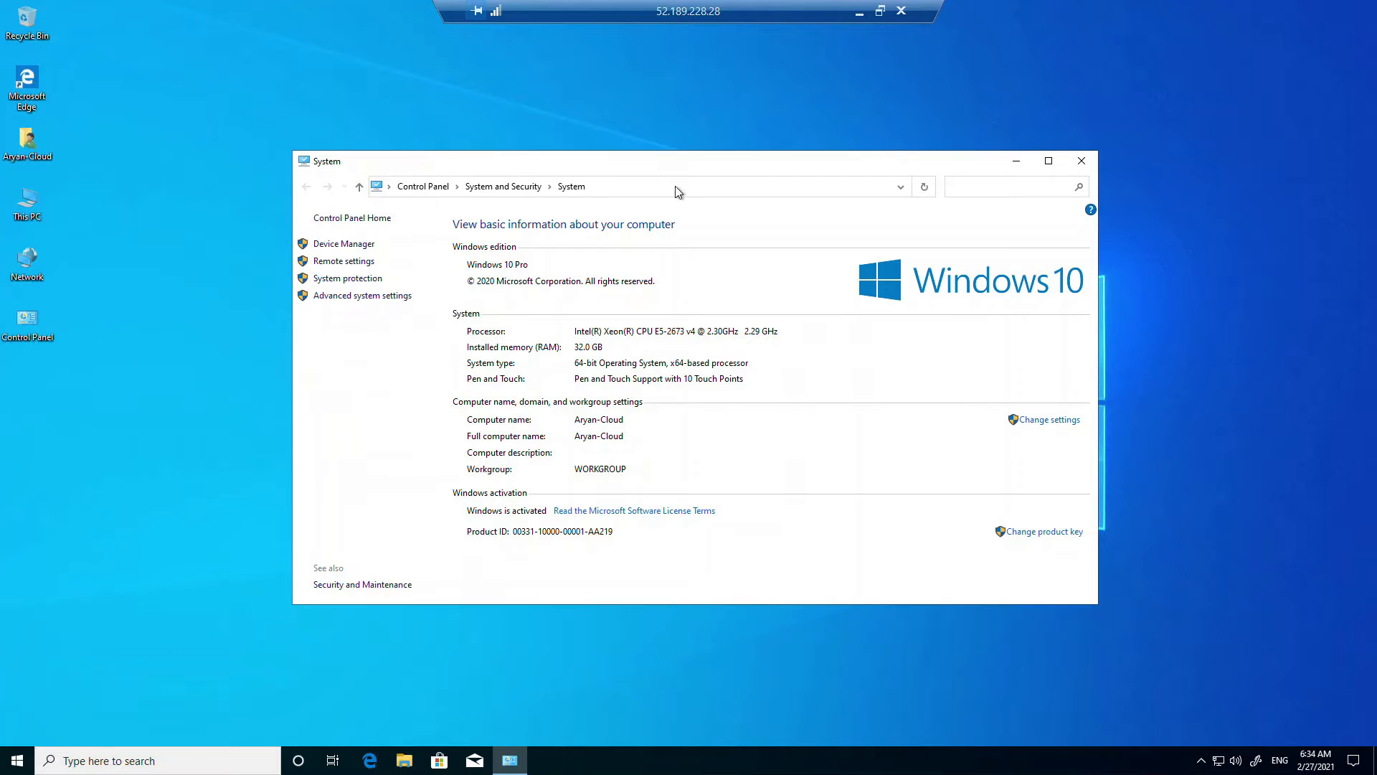
left_click(1082, 164)
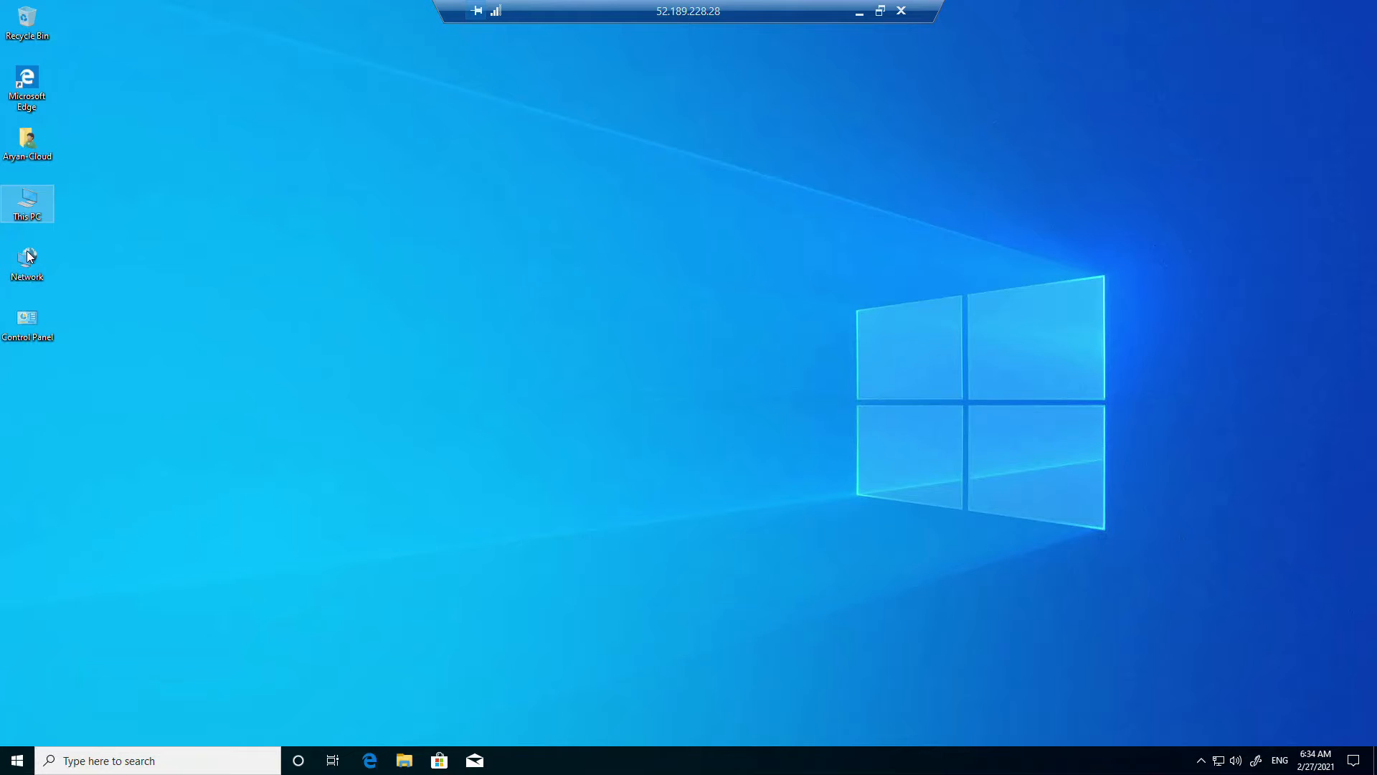
- Open Computer Management for This PC and show the Users folder under Local Users and Groups
right_click(26, 192)
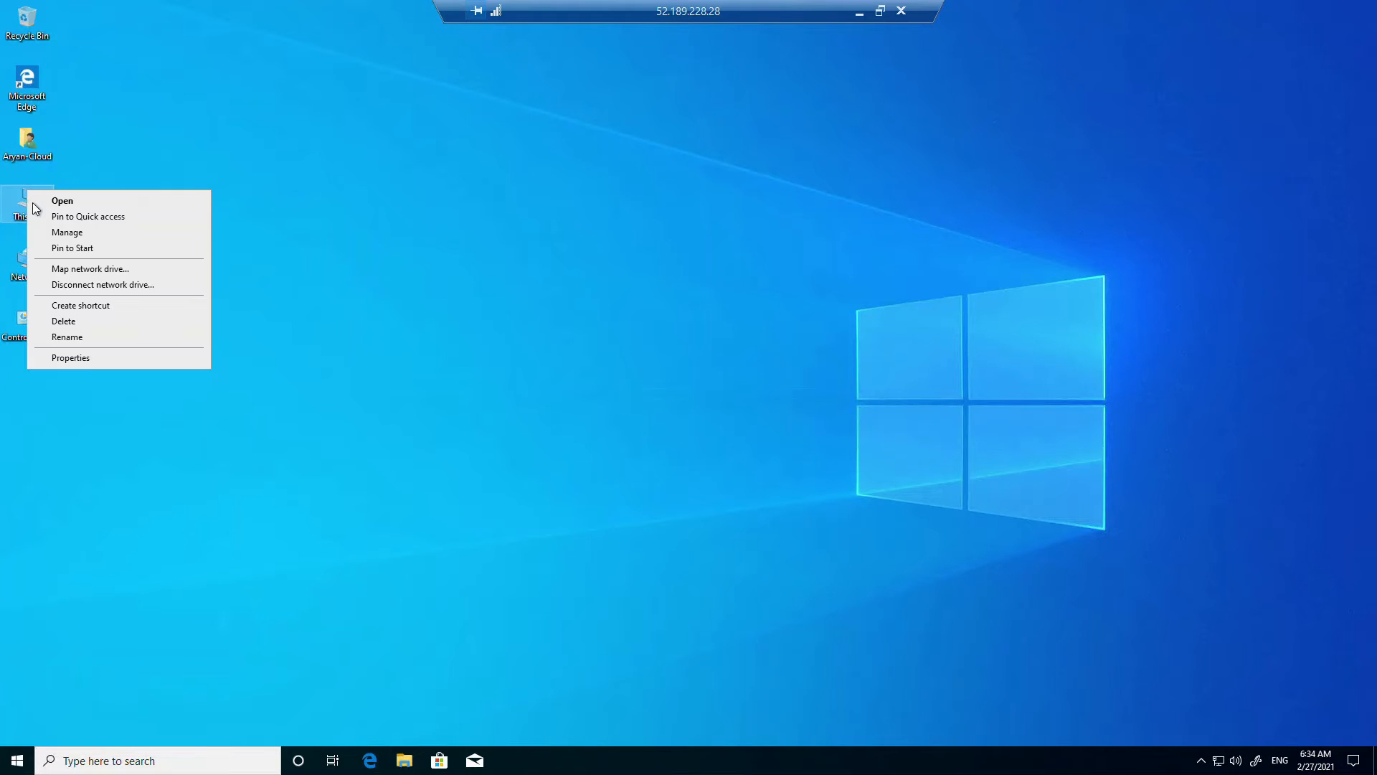
left_click(59, 233)
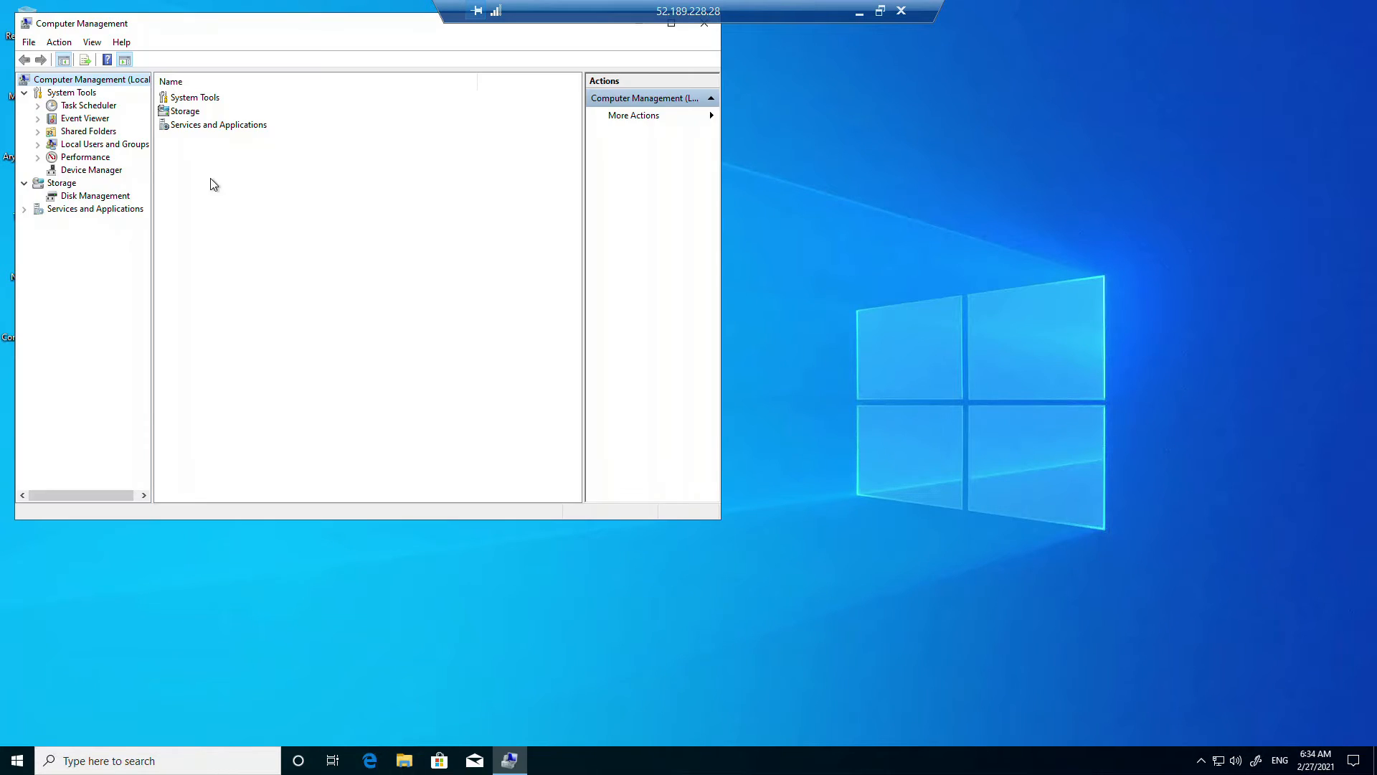
double_click(100, 145)
double_click(172, 97)
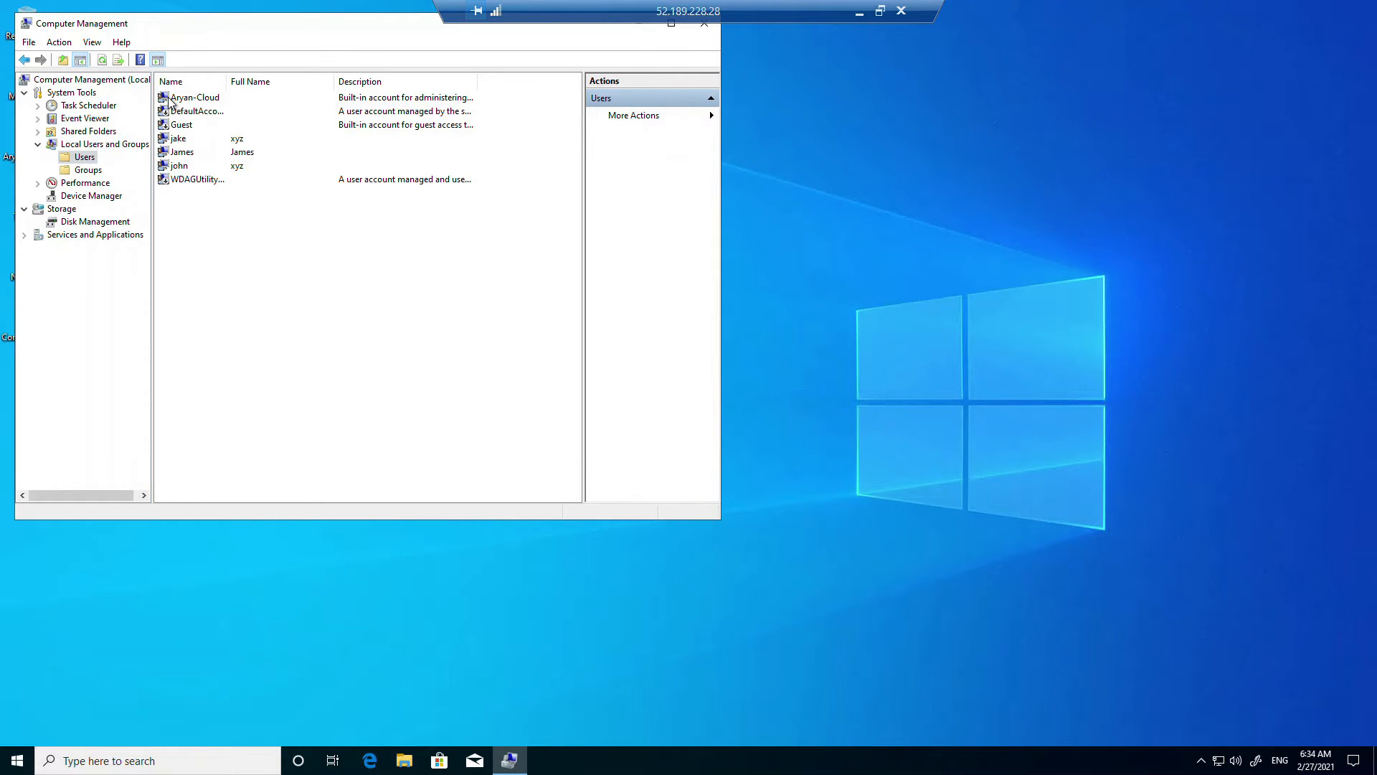
- Start a new local user, filling in the account's user name and the full name xyz
right_click(195, 244)
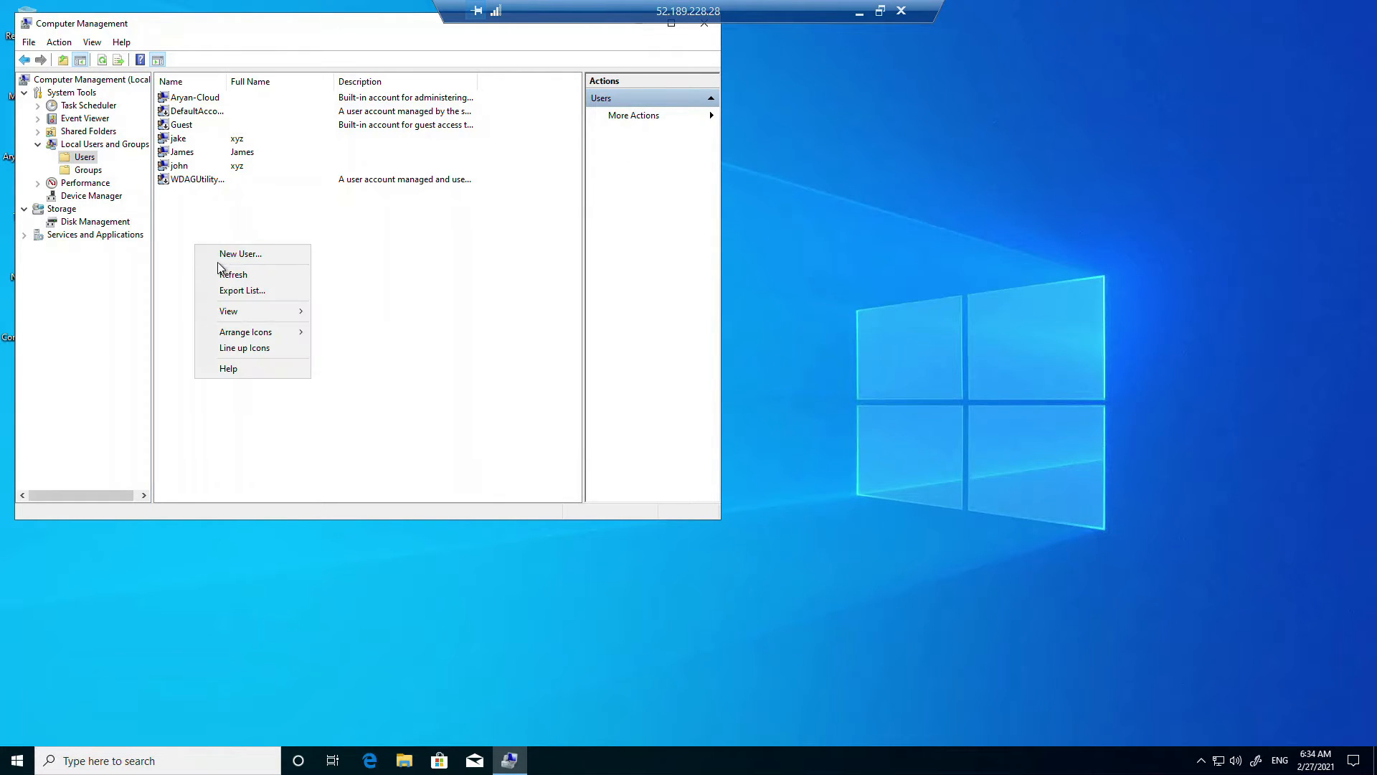
left_click(228, 249)
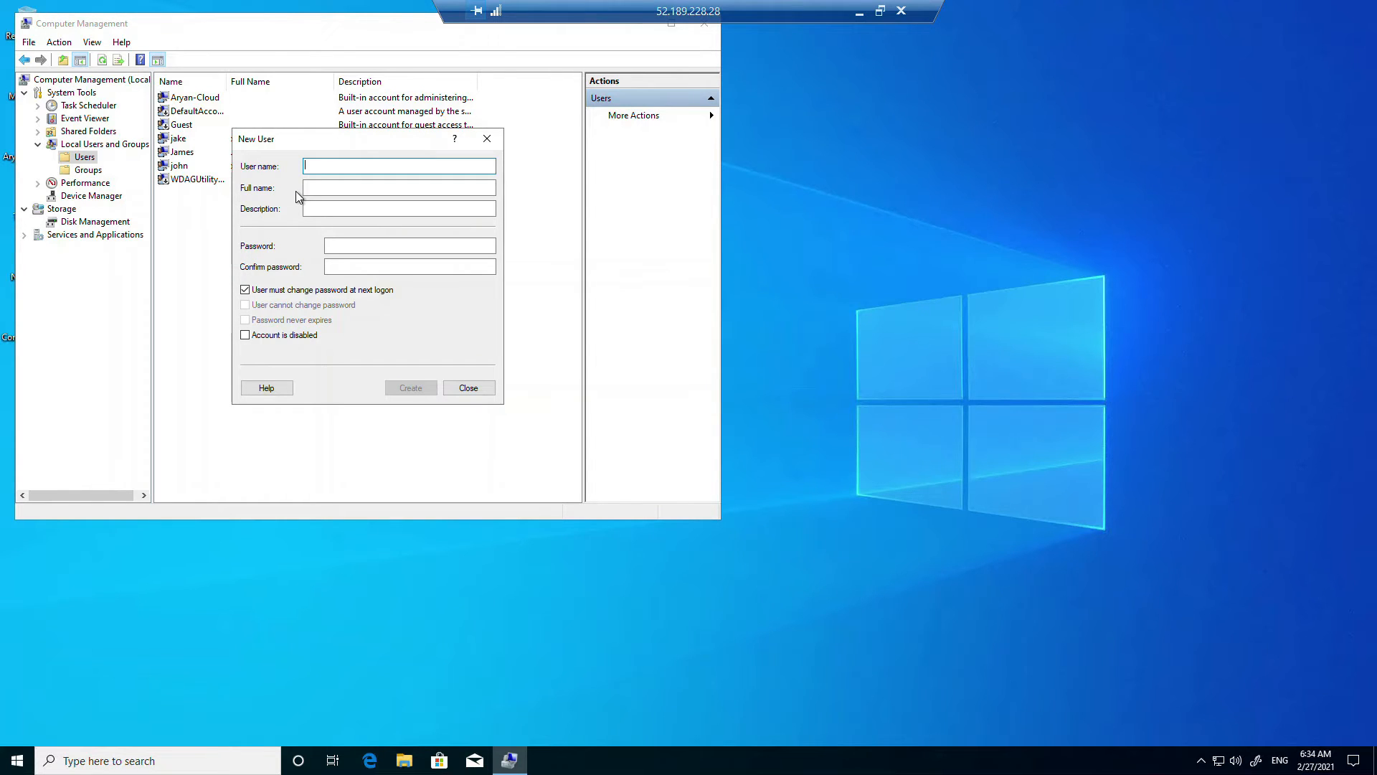
type("oliver")
key("Tab")
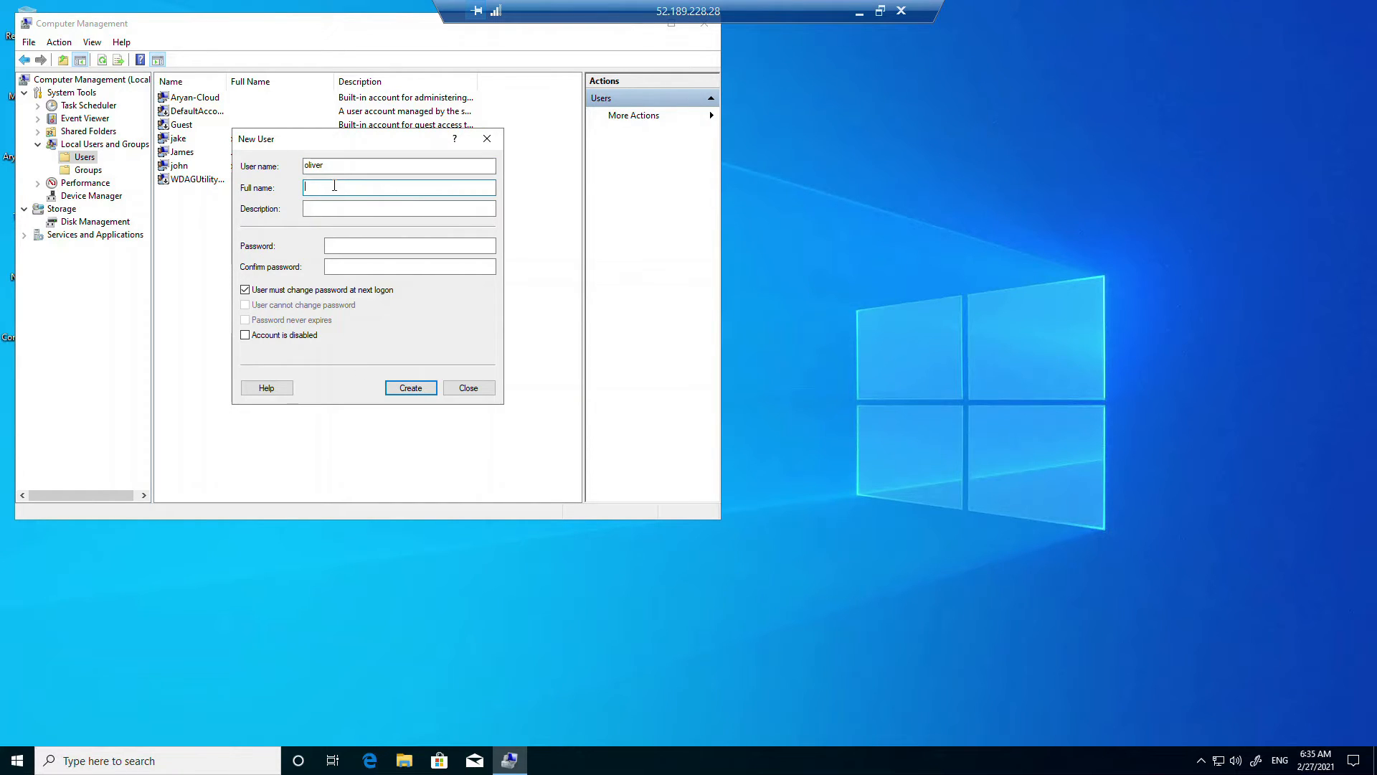
type("xyz")
- Enter and confirm the new account's password, and create the user with the password change at next logon required
left_click(345, 248)
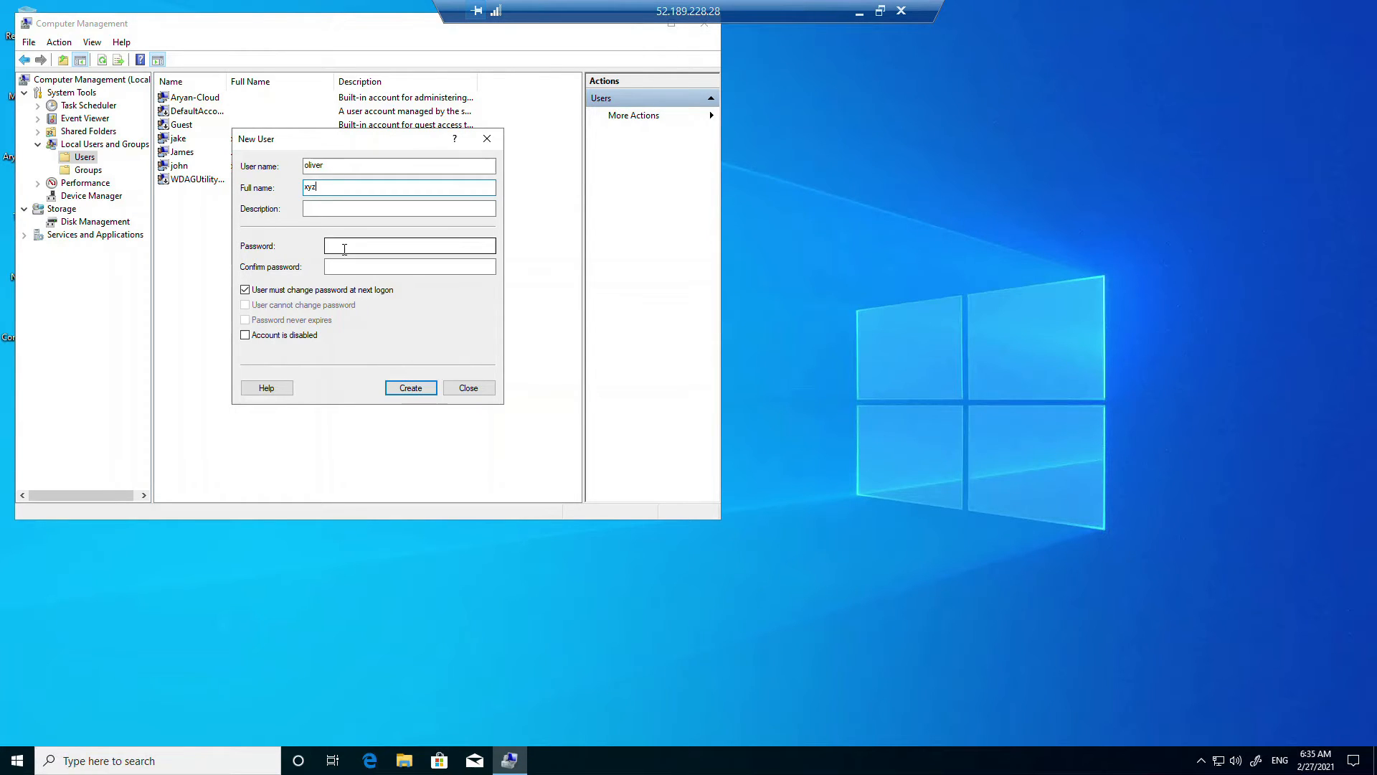
type("P")
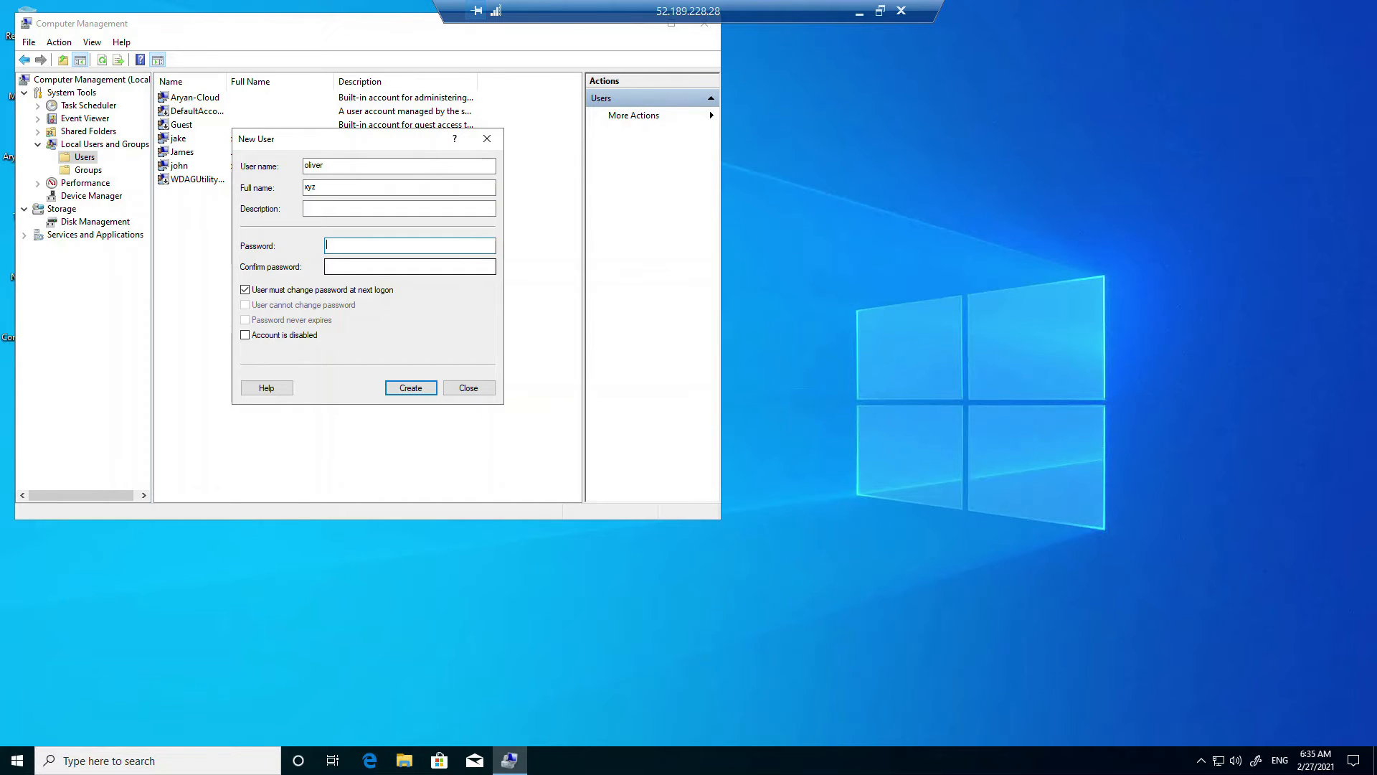
type("••••")
left_click(333, 266)
type("P••••")
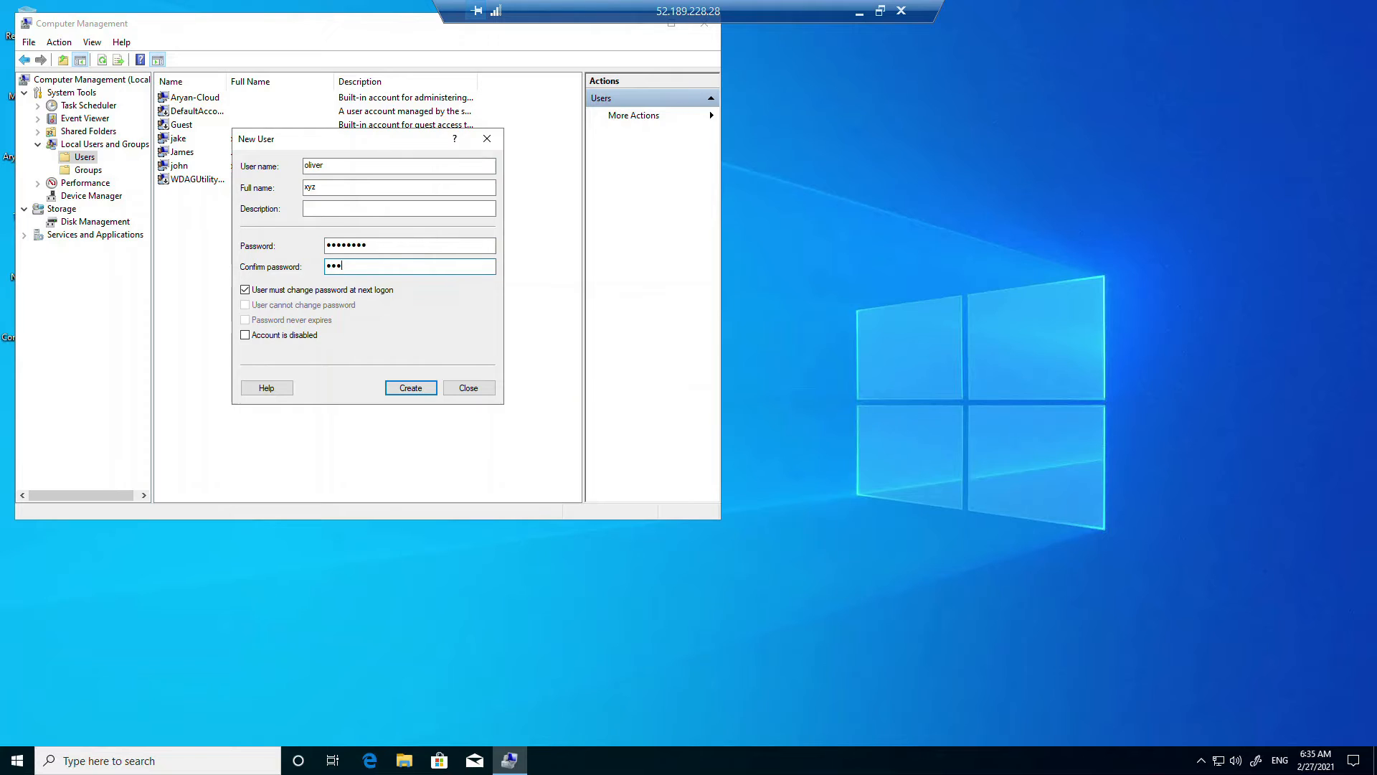
type("•••")
left_click(401, 391)
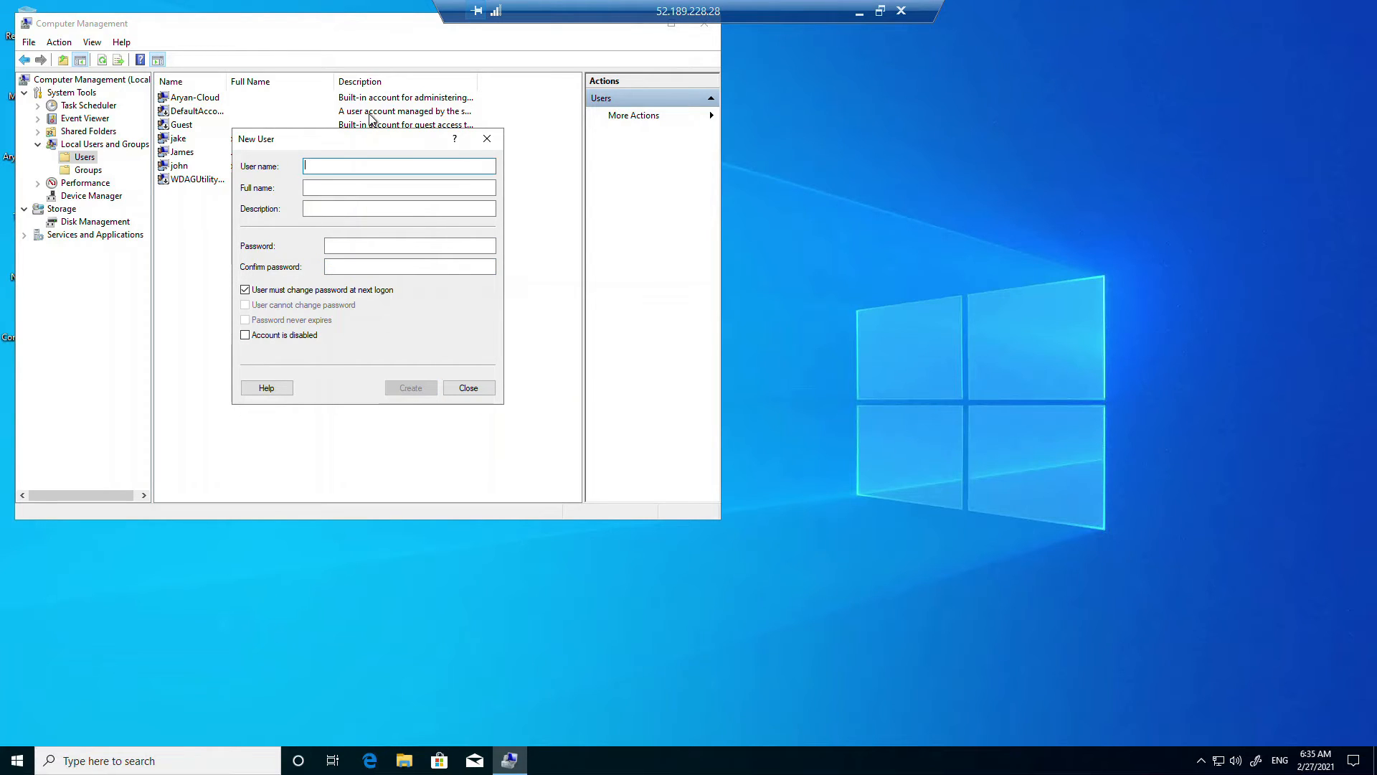
- Close the New User dialog, check the new account in the user list, and close Computer Management
left_click(487, 138)
left_click(222, 183)
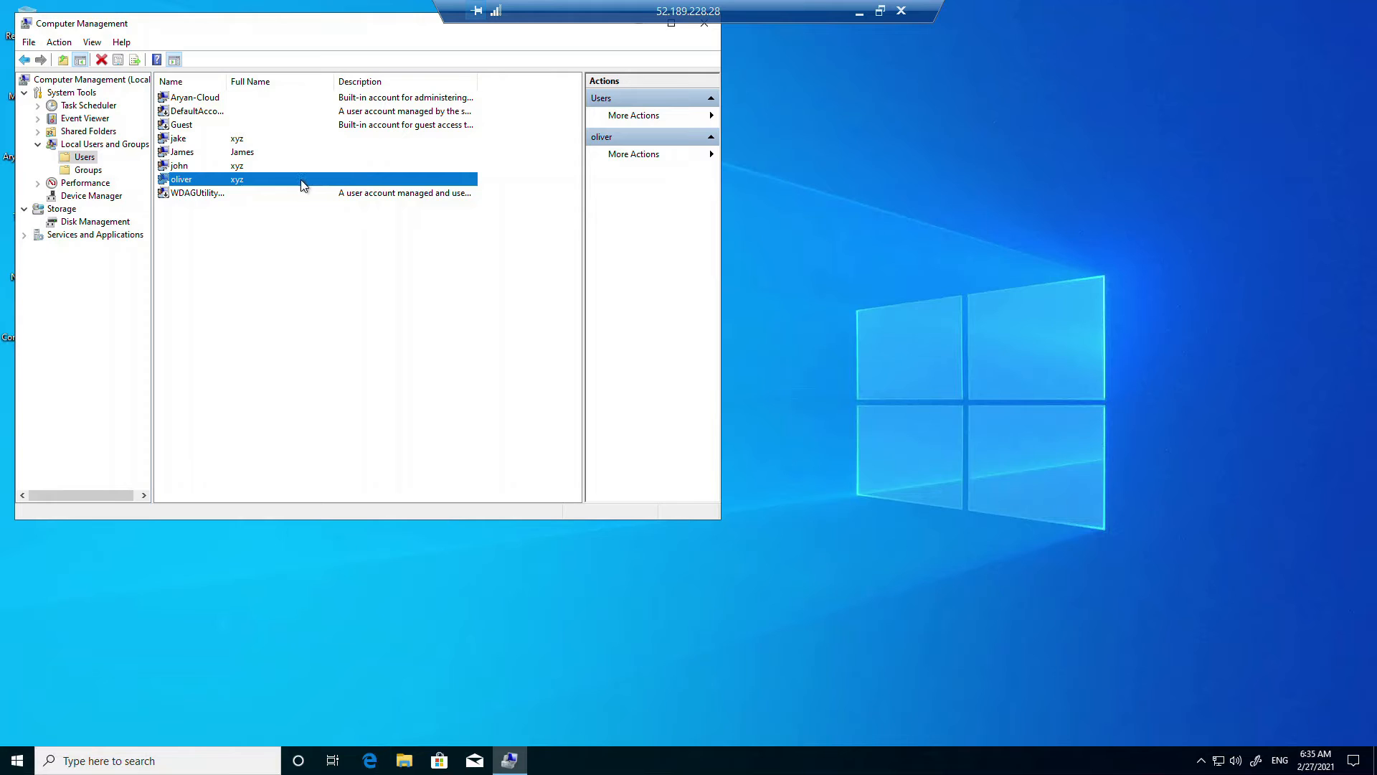
left_click(703, 24)
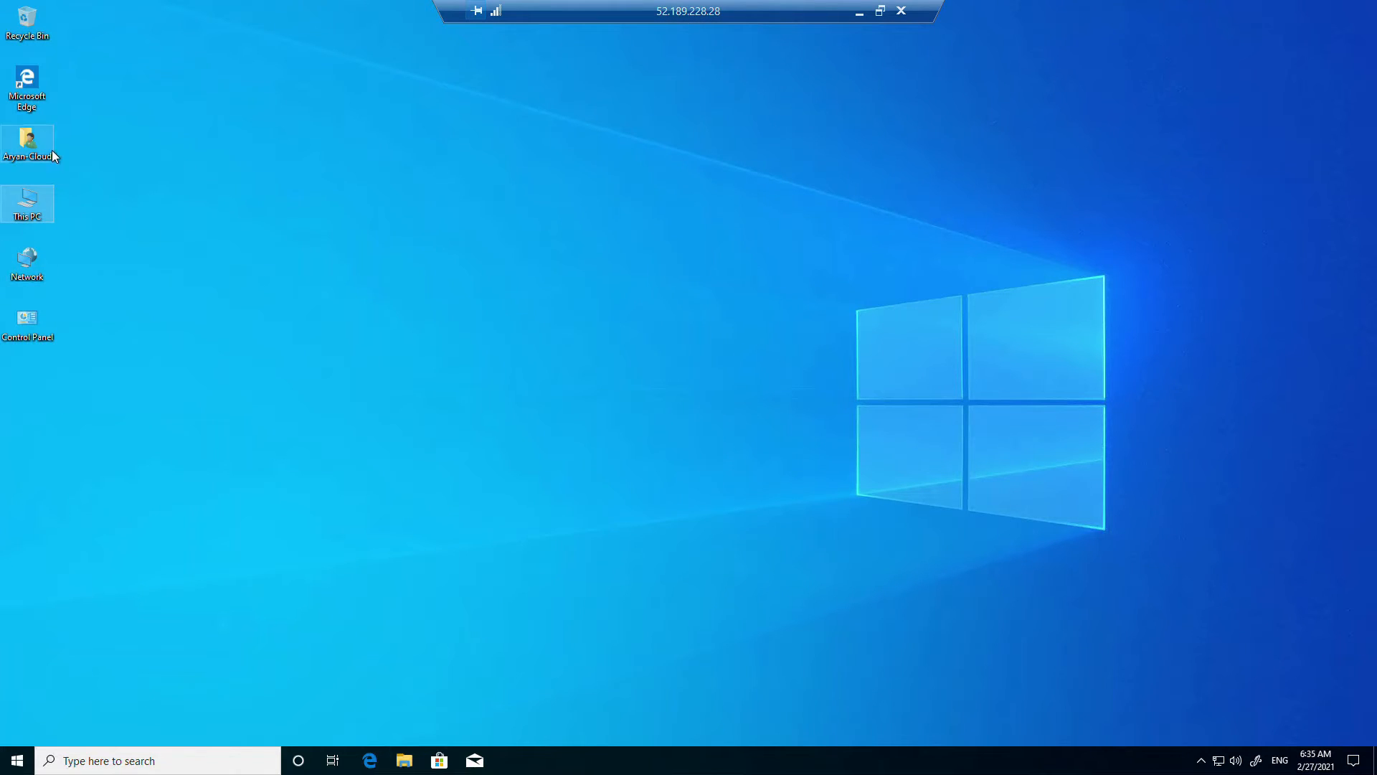
- Open the list of Remote Desktop users from the remote settings of This PC
right_click(40, 208)
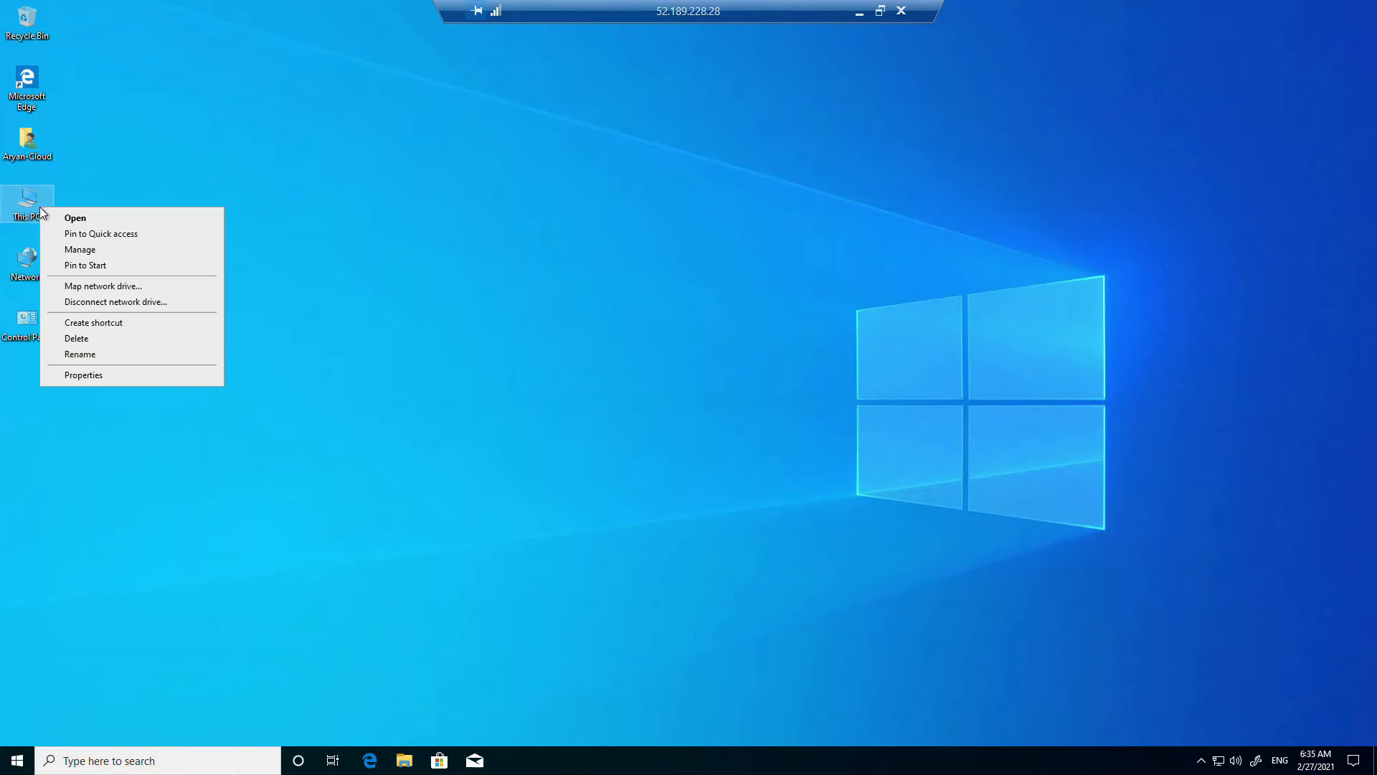
left_click(65, 372)
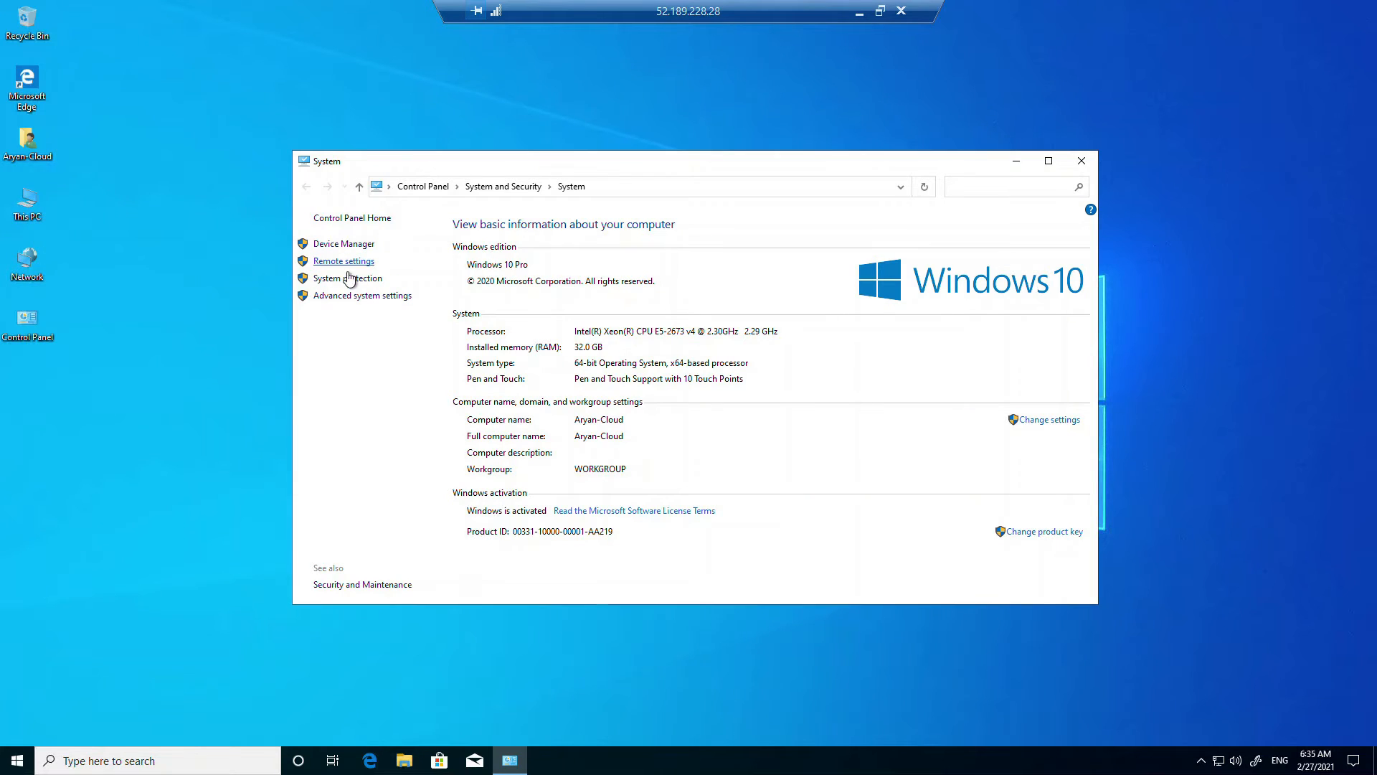
left_click(345, 262)
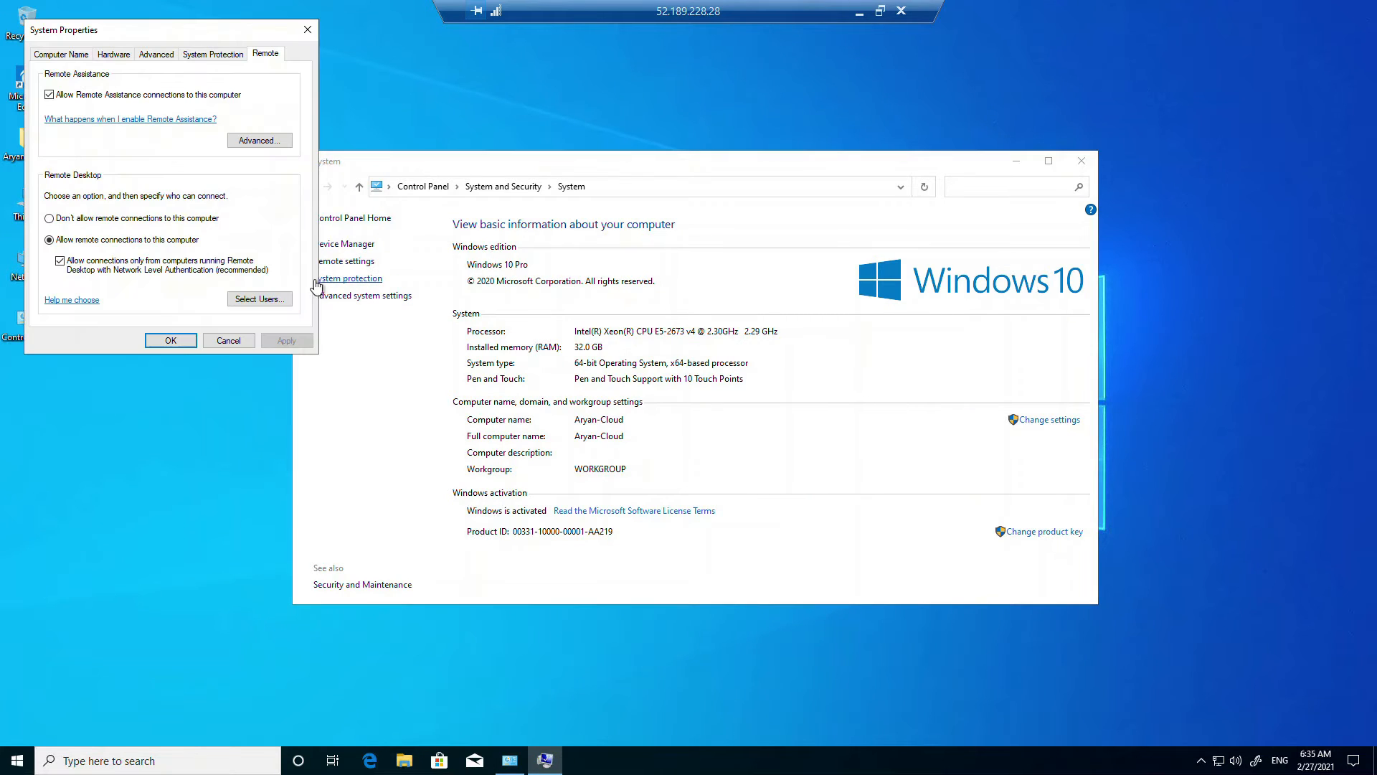
left_click(241, 302)
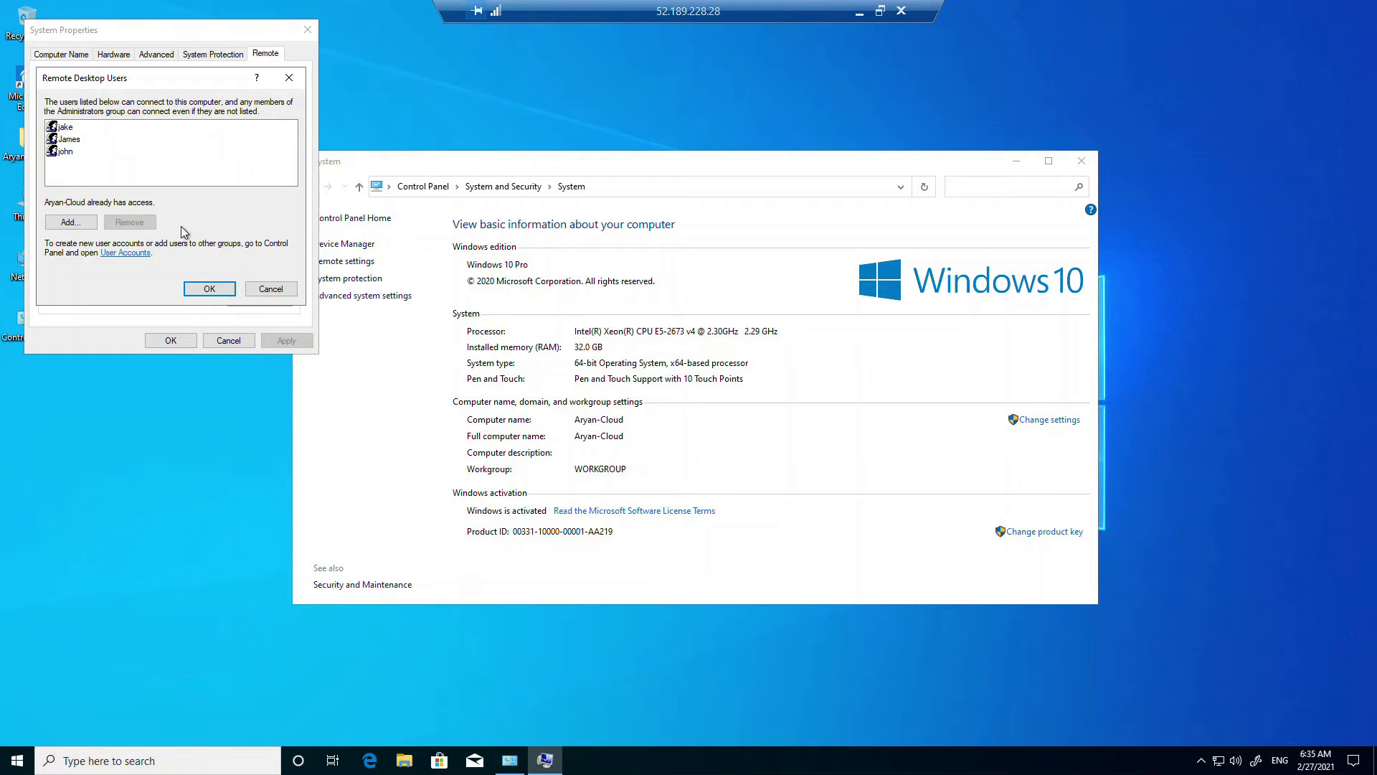
- Remove all three existing accounts from the Remote Desktop Users list
left_click(66, 151)
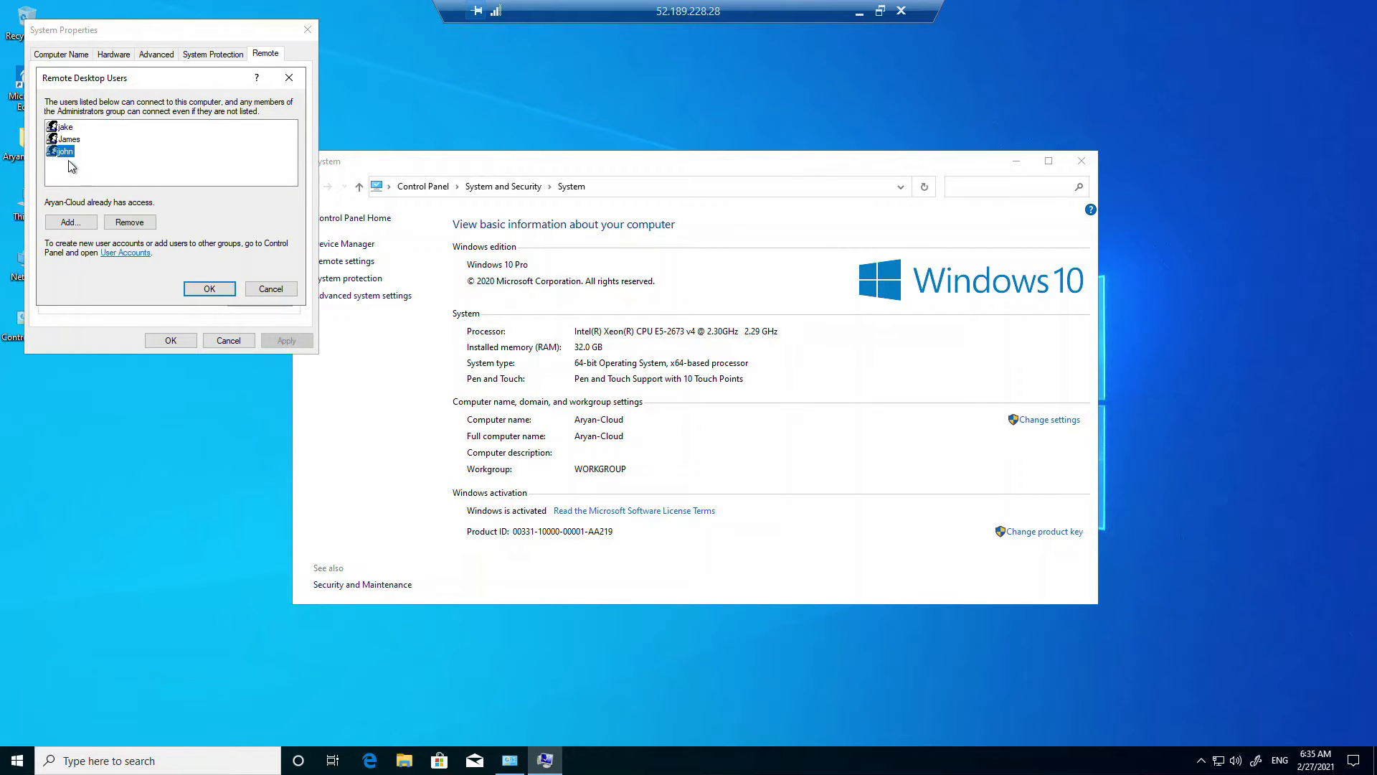
left_click(132, 224)
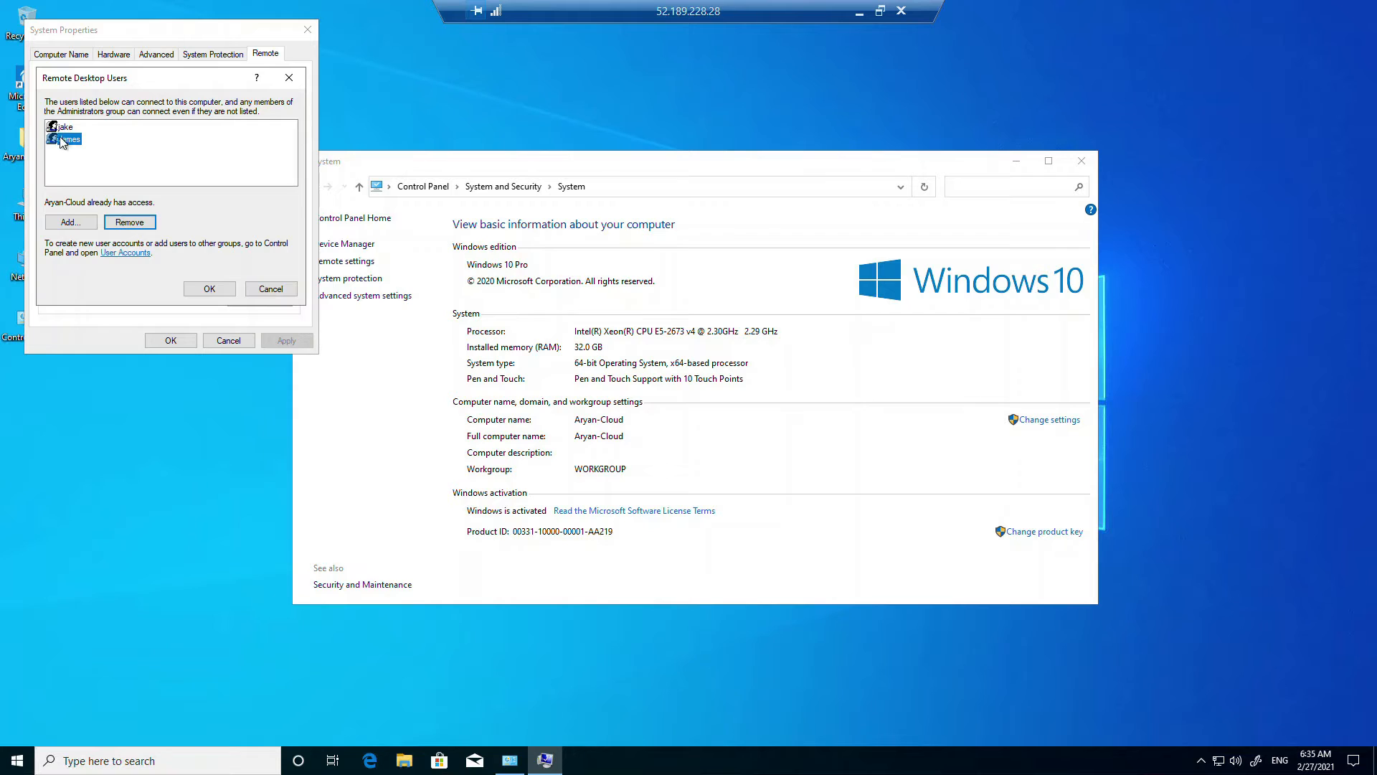
left_click(121, 225)
left_click(66, 127)
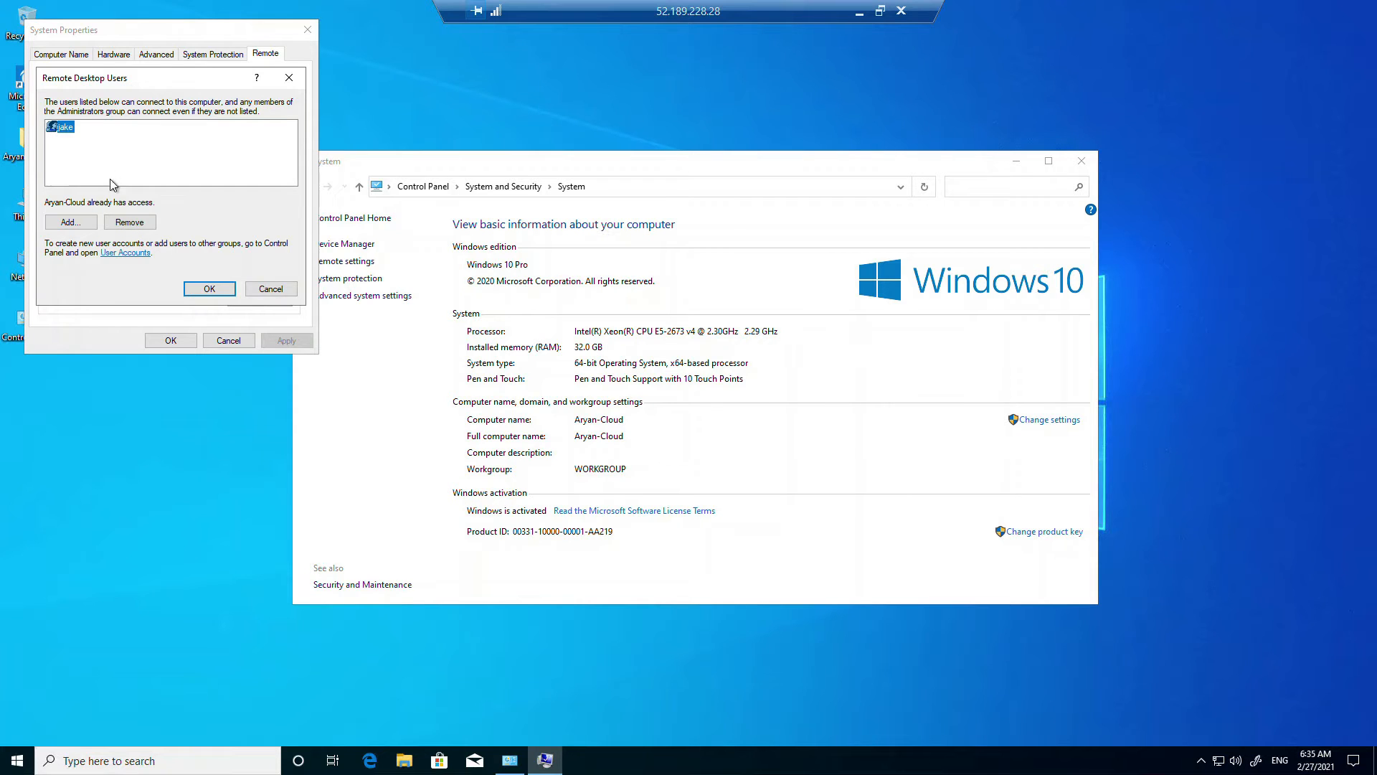
left_click(129, 222)
- Add the newly created account to Remote Desktop Users, confirm both dialogs, and close the System window
left_click(69, 223)
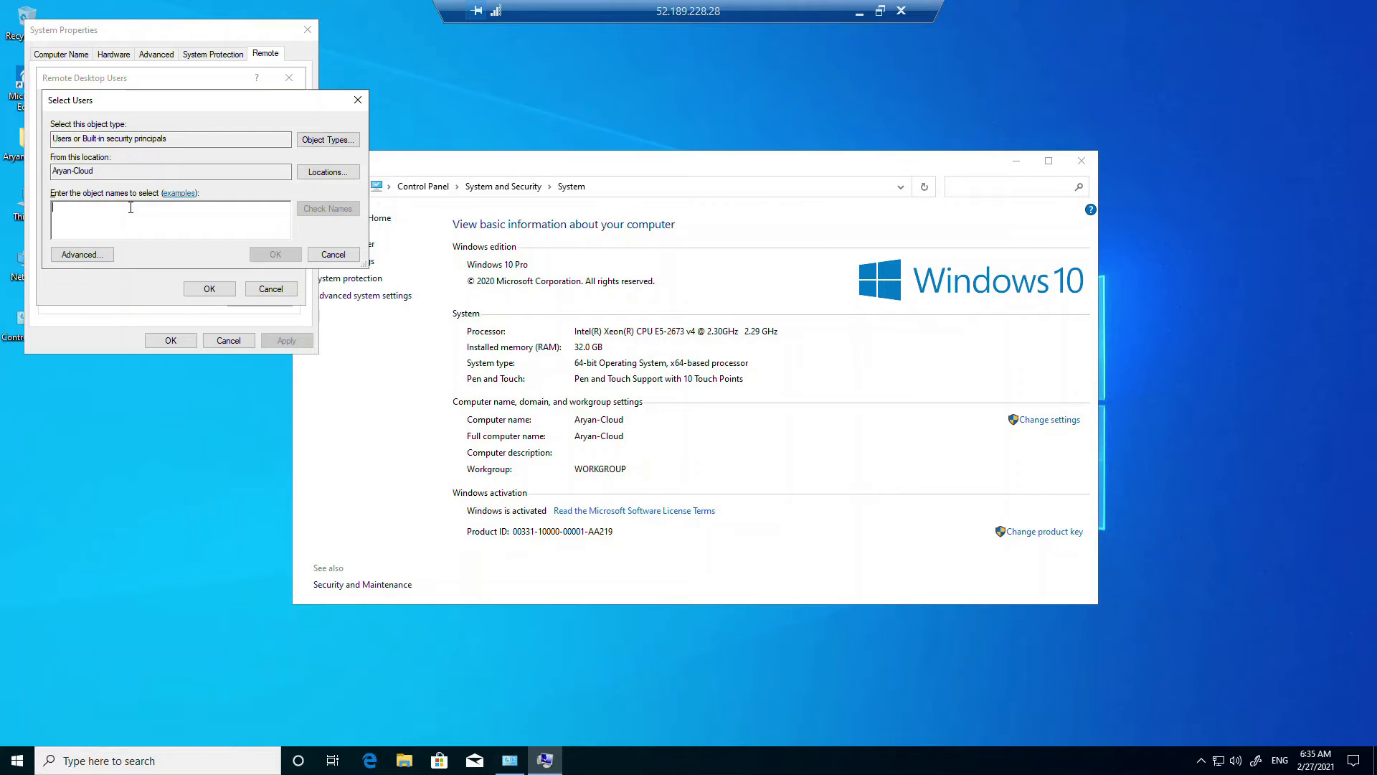
type("oliver")
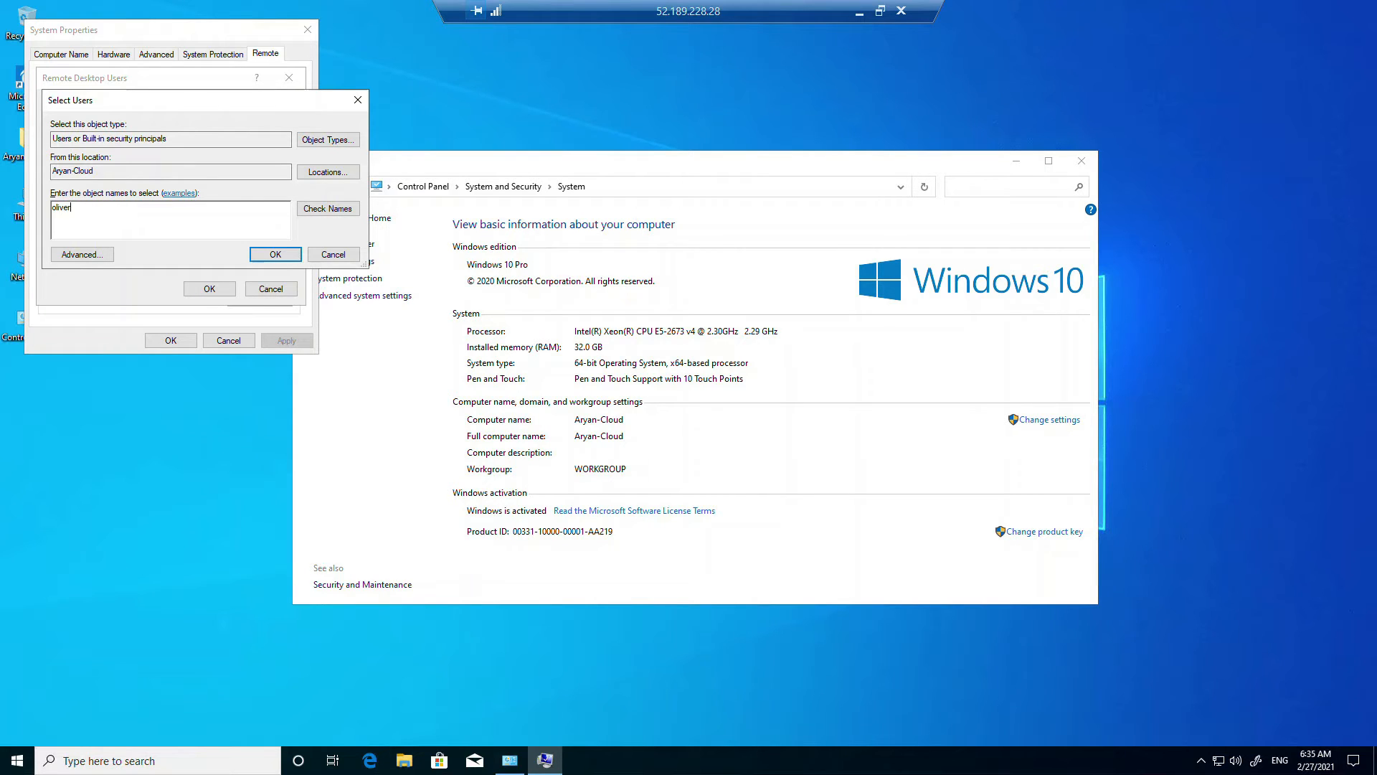
left_click(273, 255)
left_click(69, 130)
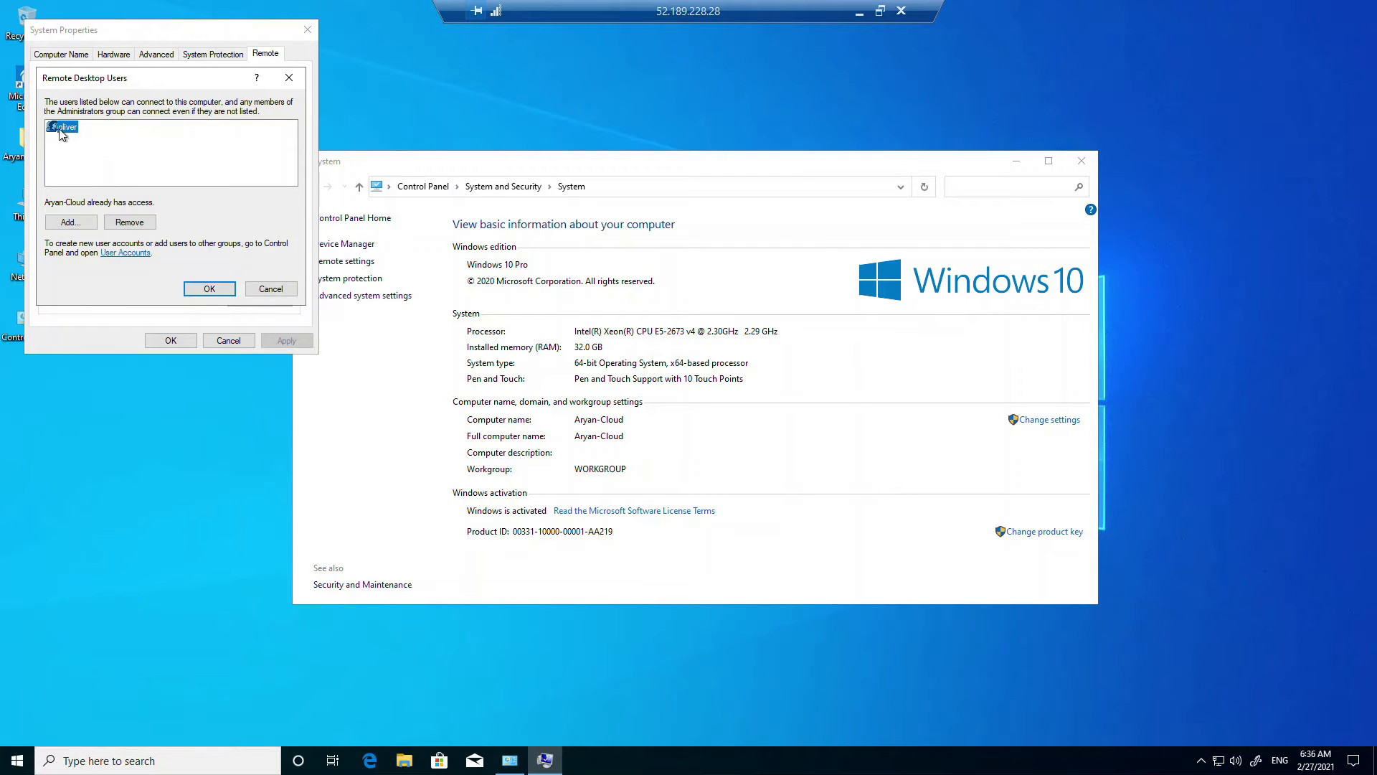
left_click(203, 290)
left_click(172, 342)
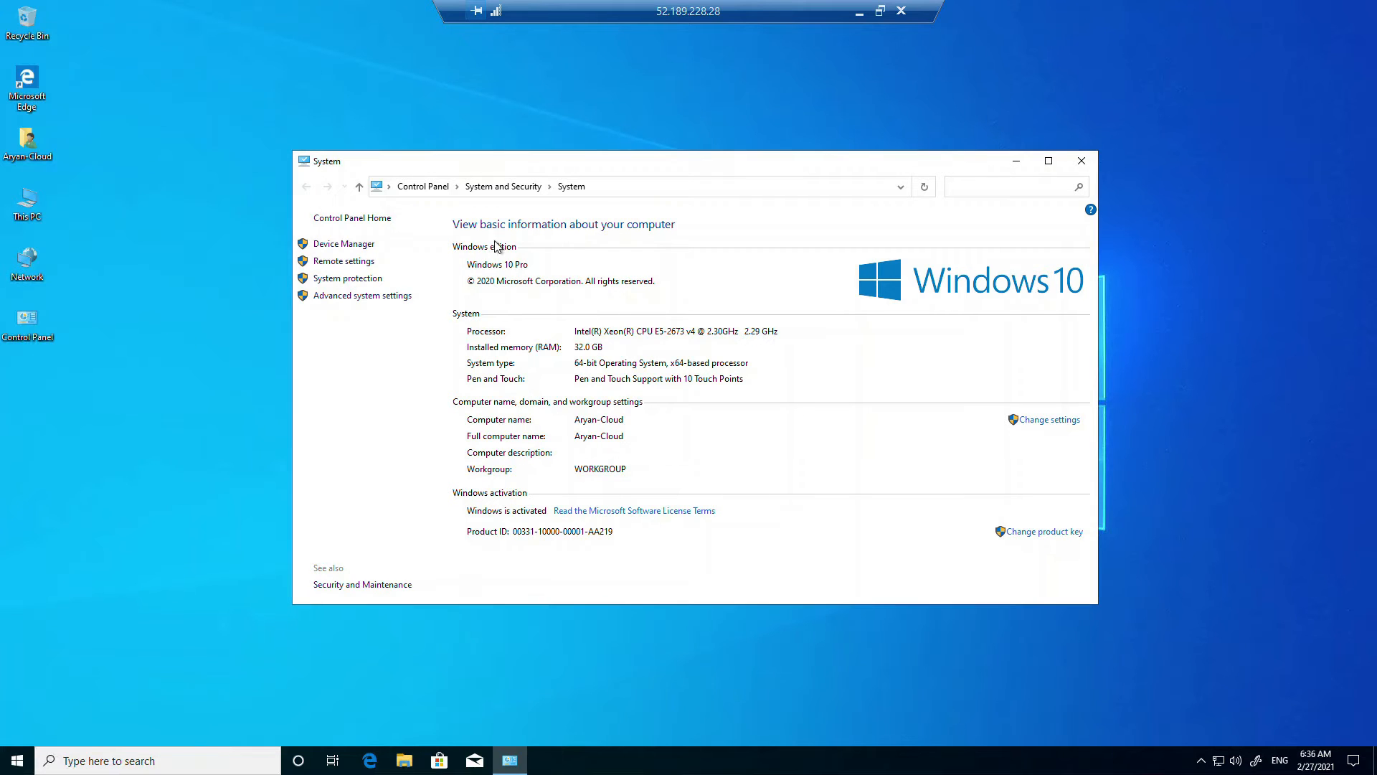
left_click(1081, 161)
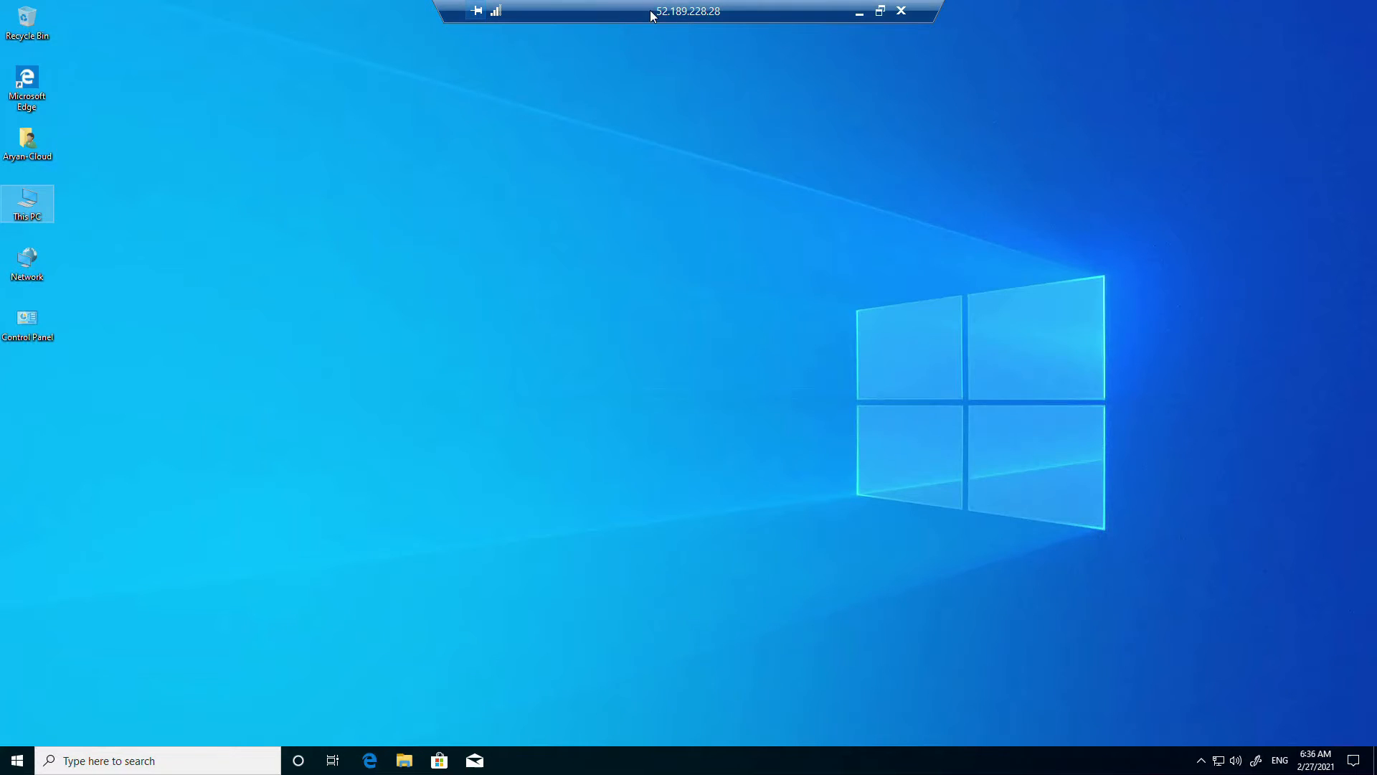
- Disconnect from the remote session using the shut down or sign out options
left_click(18, 762)
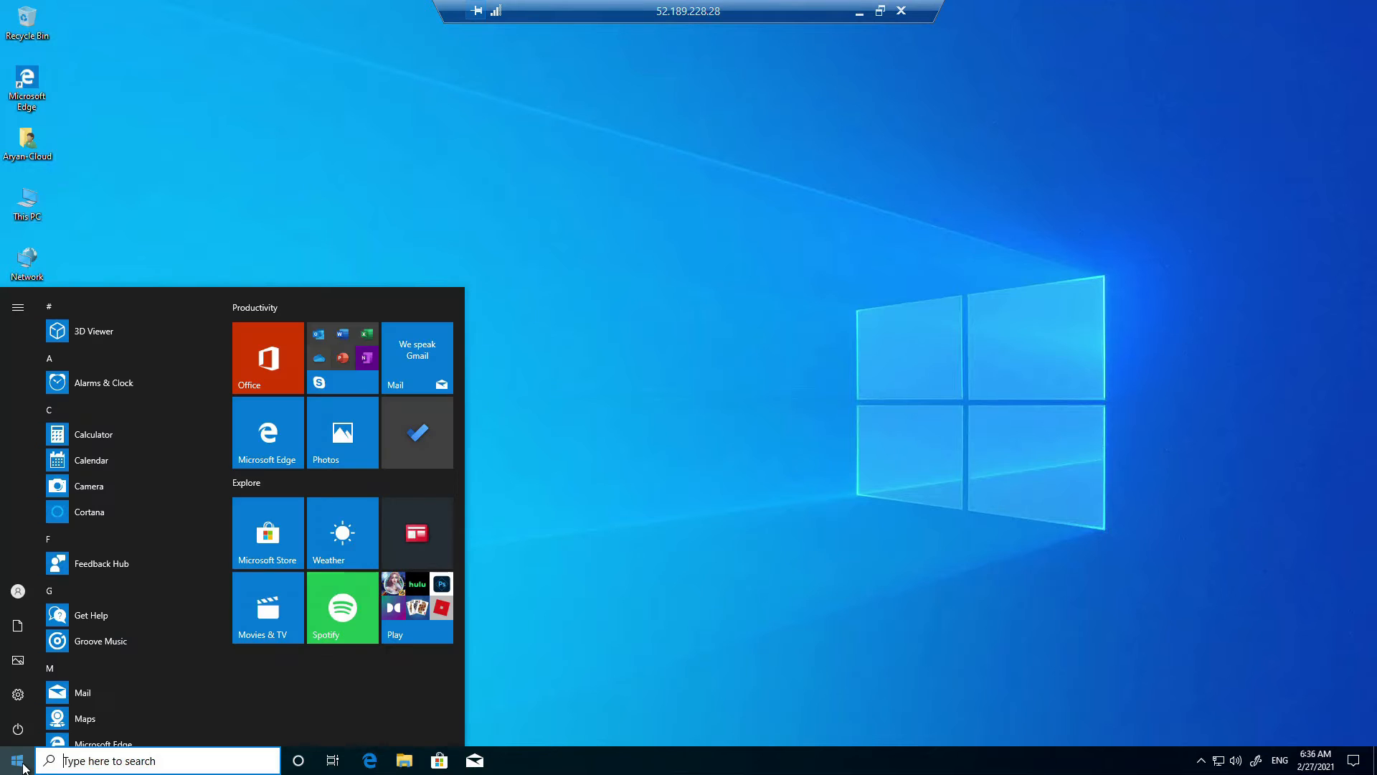
right_click(17, 762)
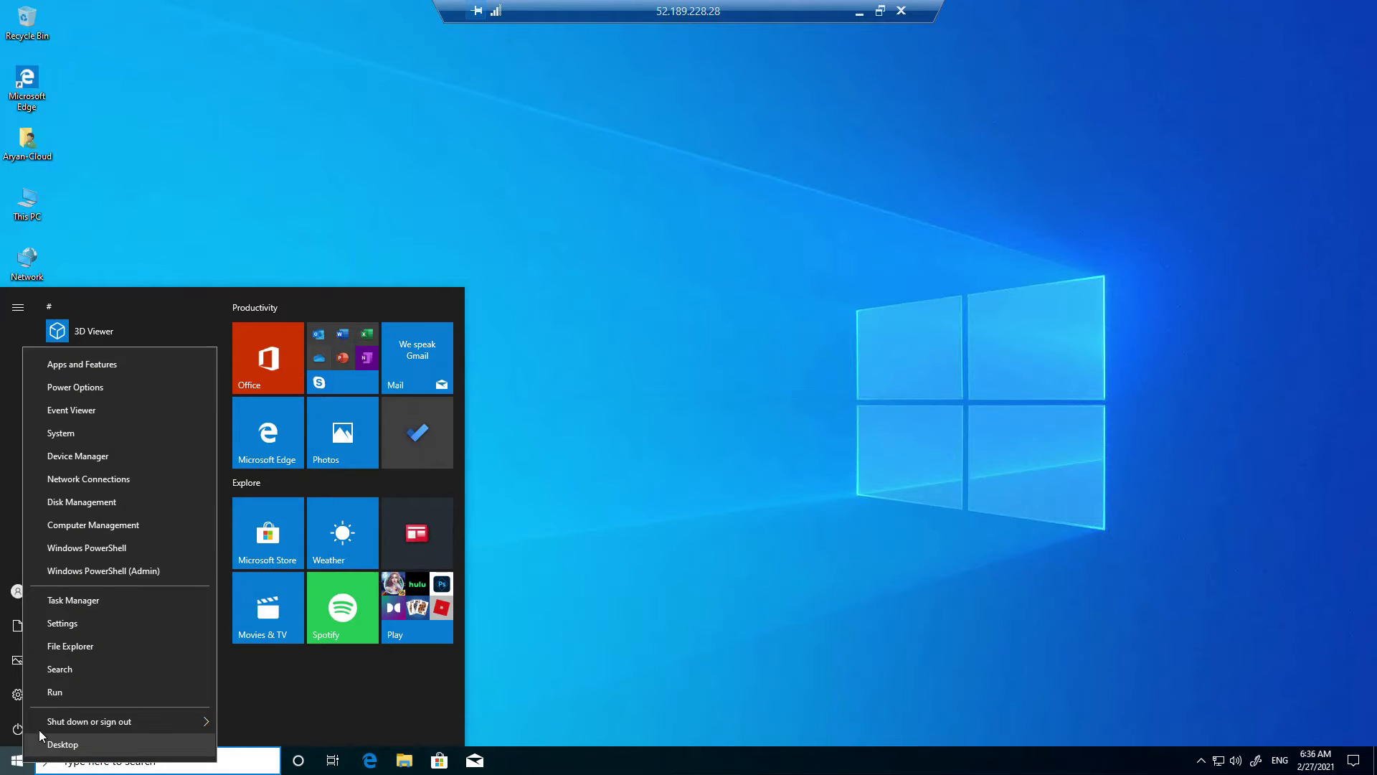
mouse_move(126, 730)
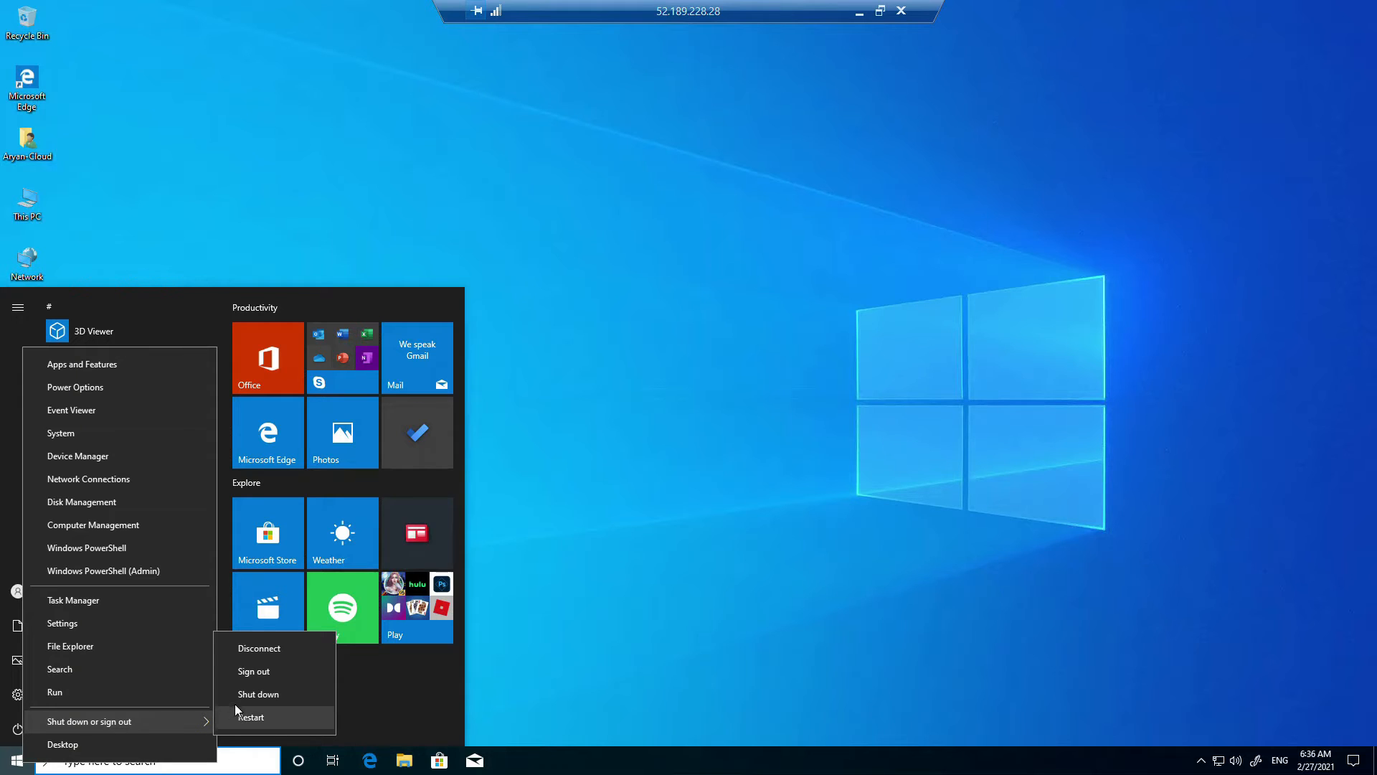
left_click(245, 651)
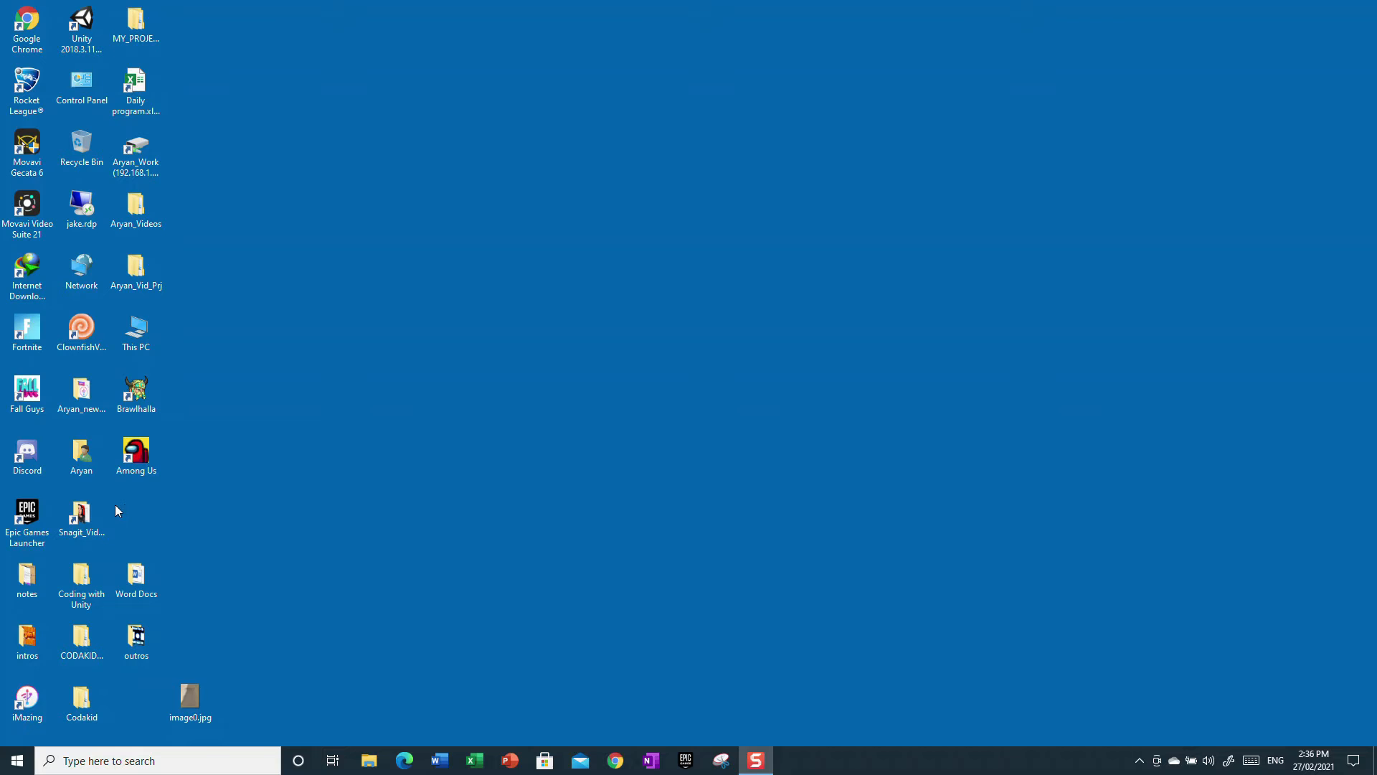
- Check the shut down and sign out options on the local computer, and dismiss them without choosing one
right_click(17, 761)
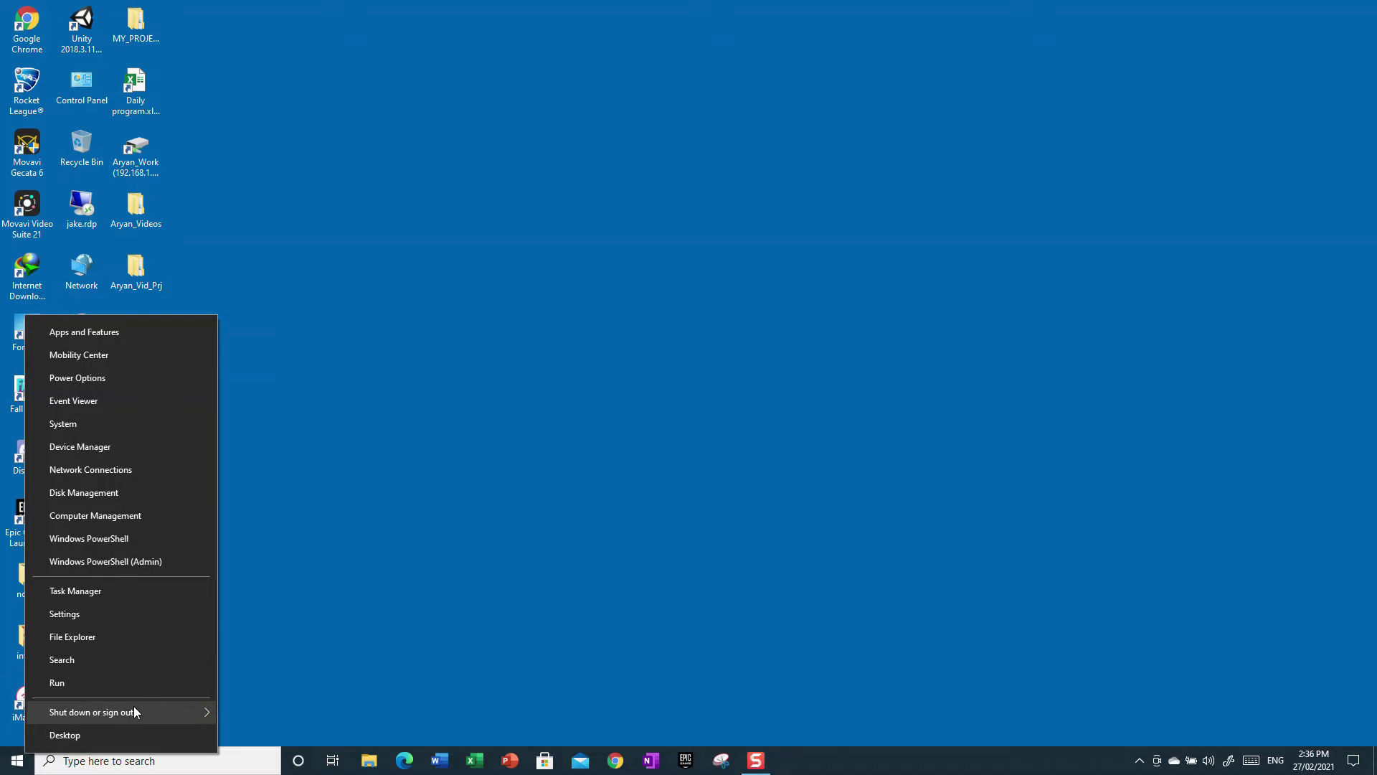
mouse_move(134, 706)
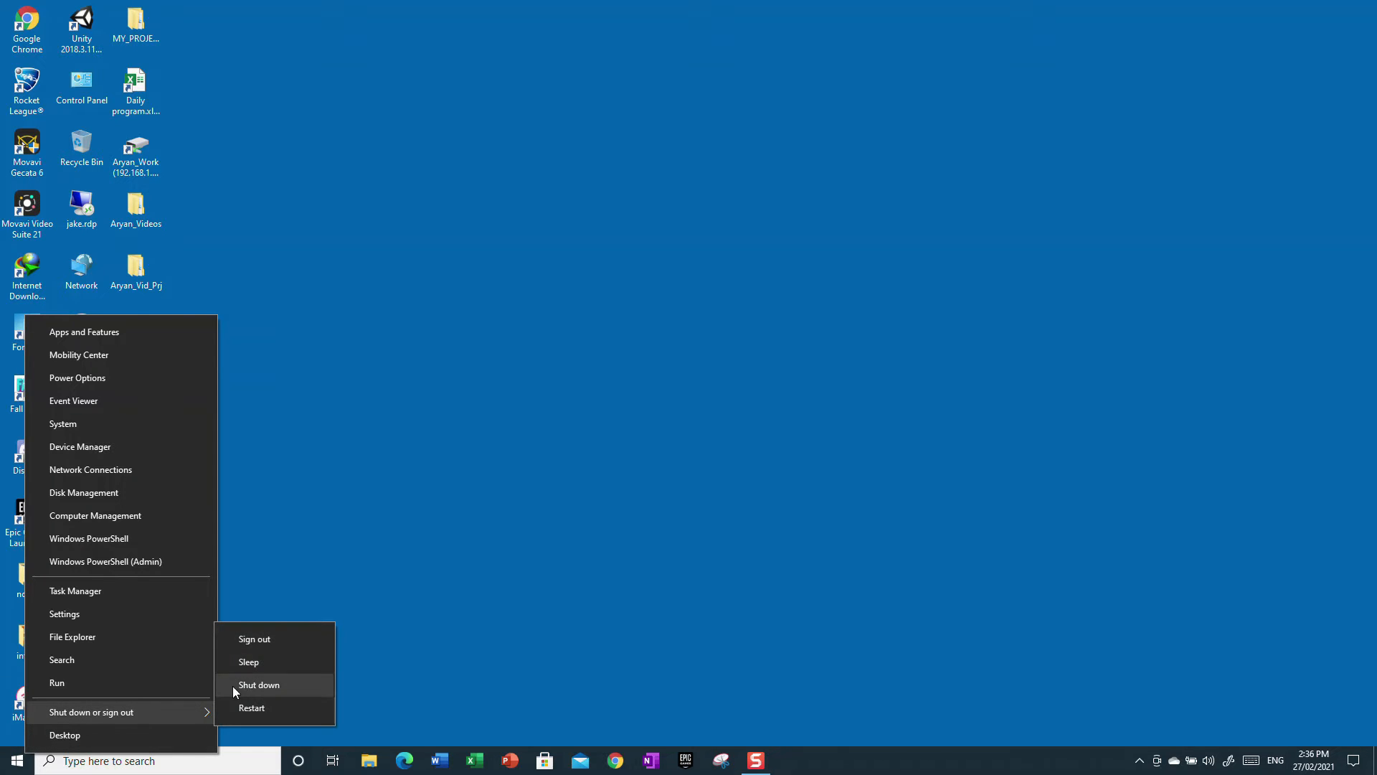
left_click(471, 597)
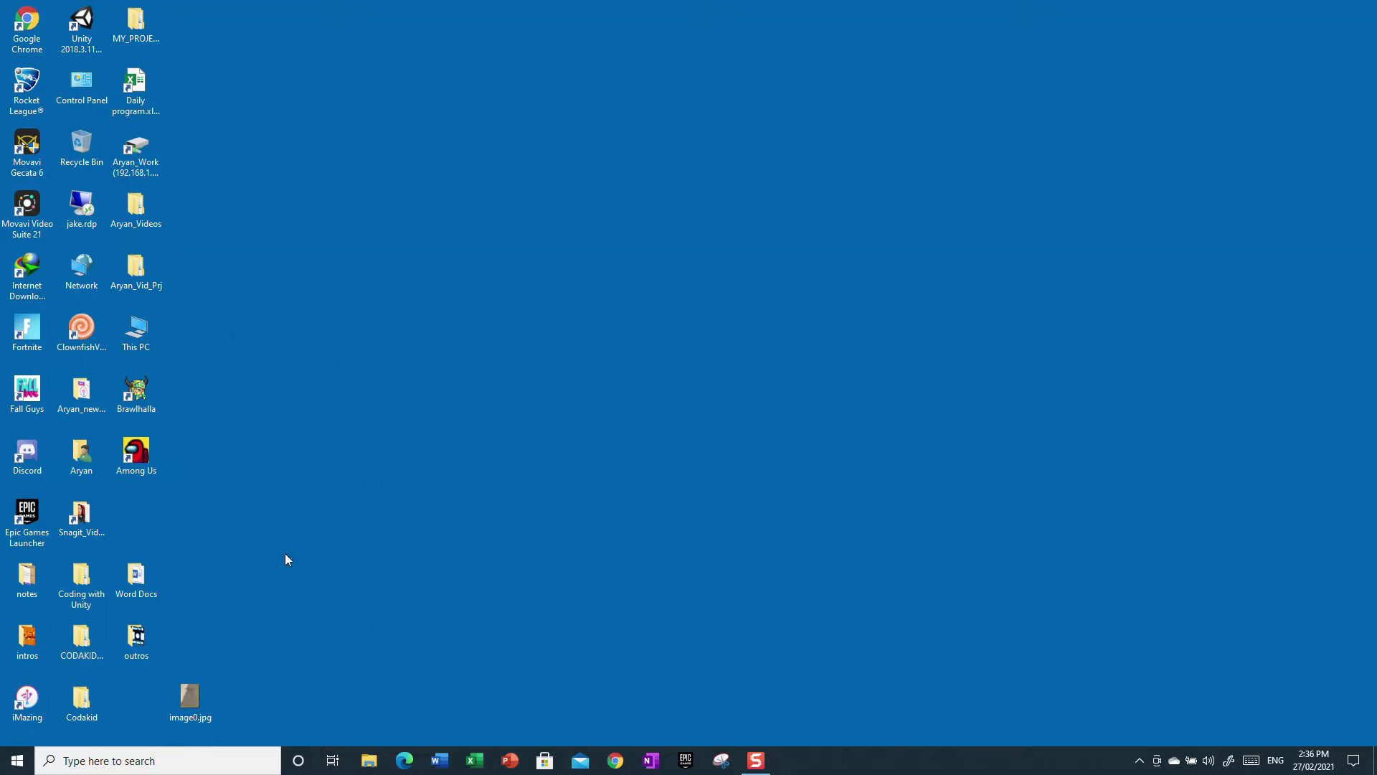
- Open Remote Desktop Connection, keep 52.189.228.28 as the computer, and expand the logon options
left_click(165, 761)
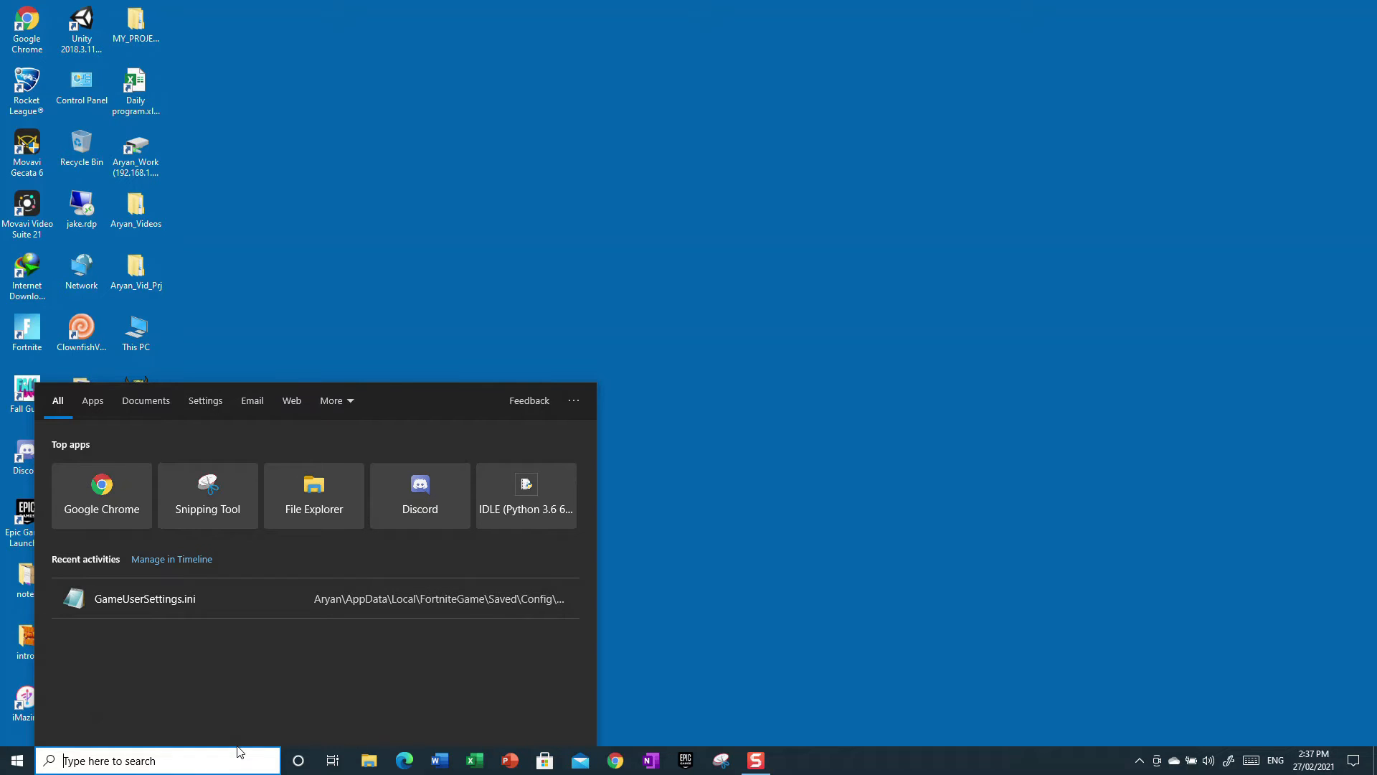
type("mstsc")
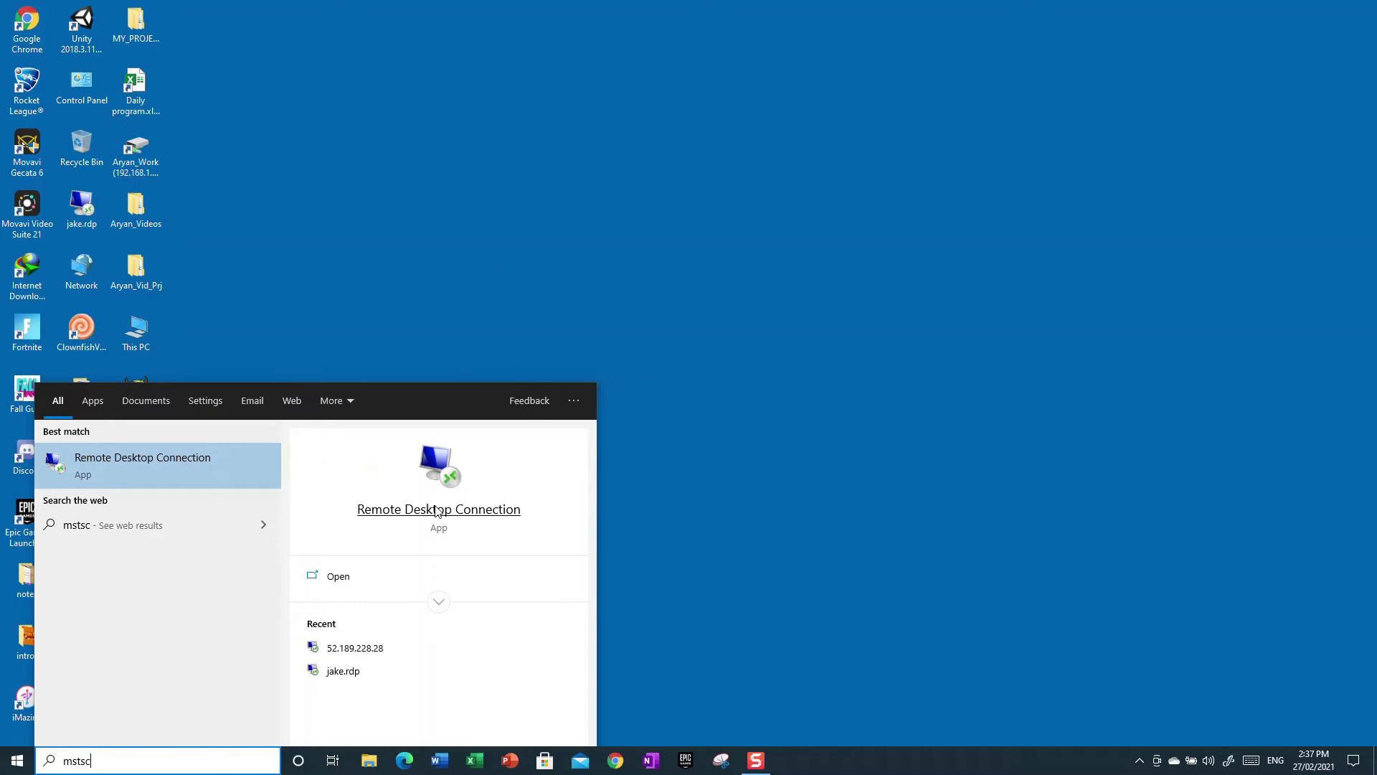
left_click(493, 510)
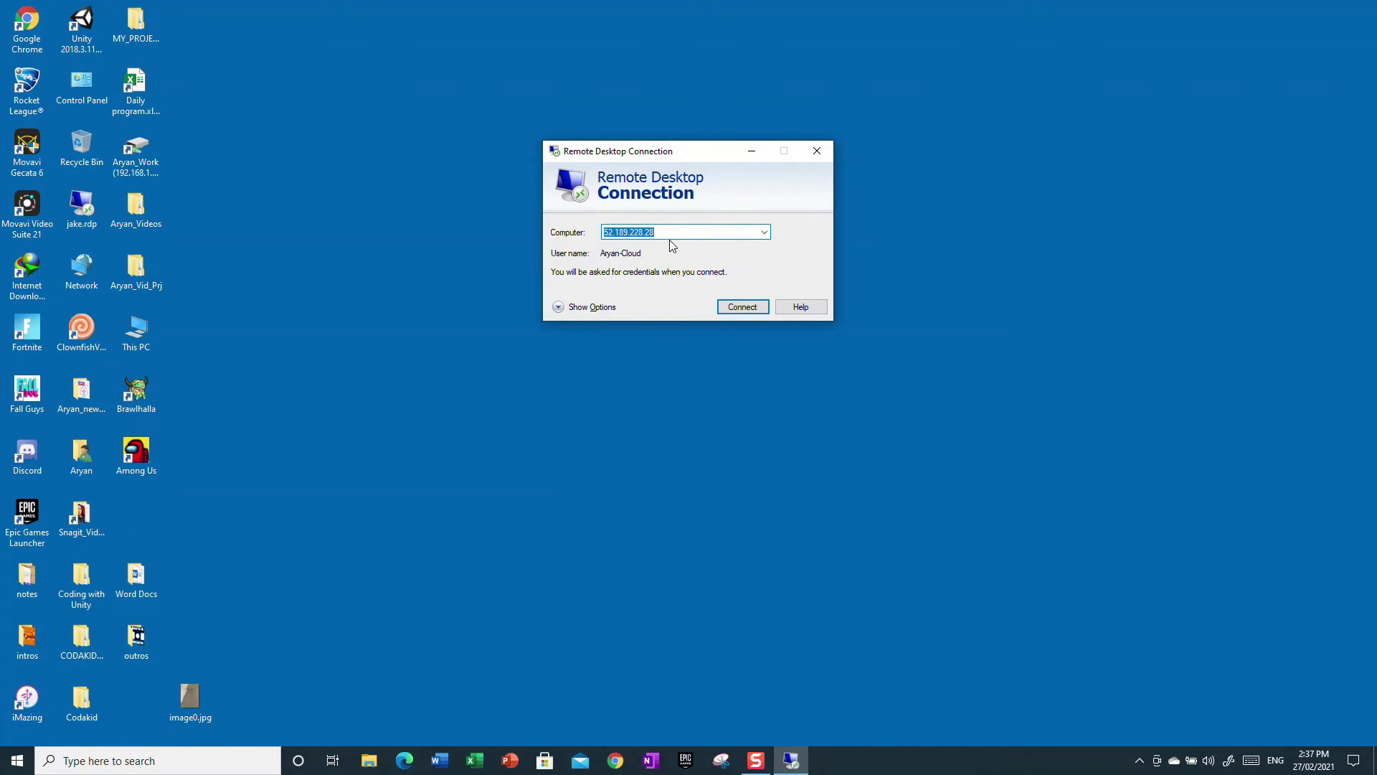
left_click(648, 234)
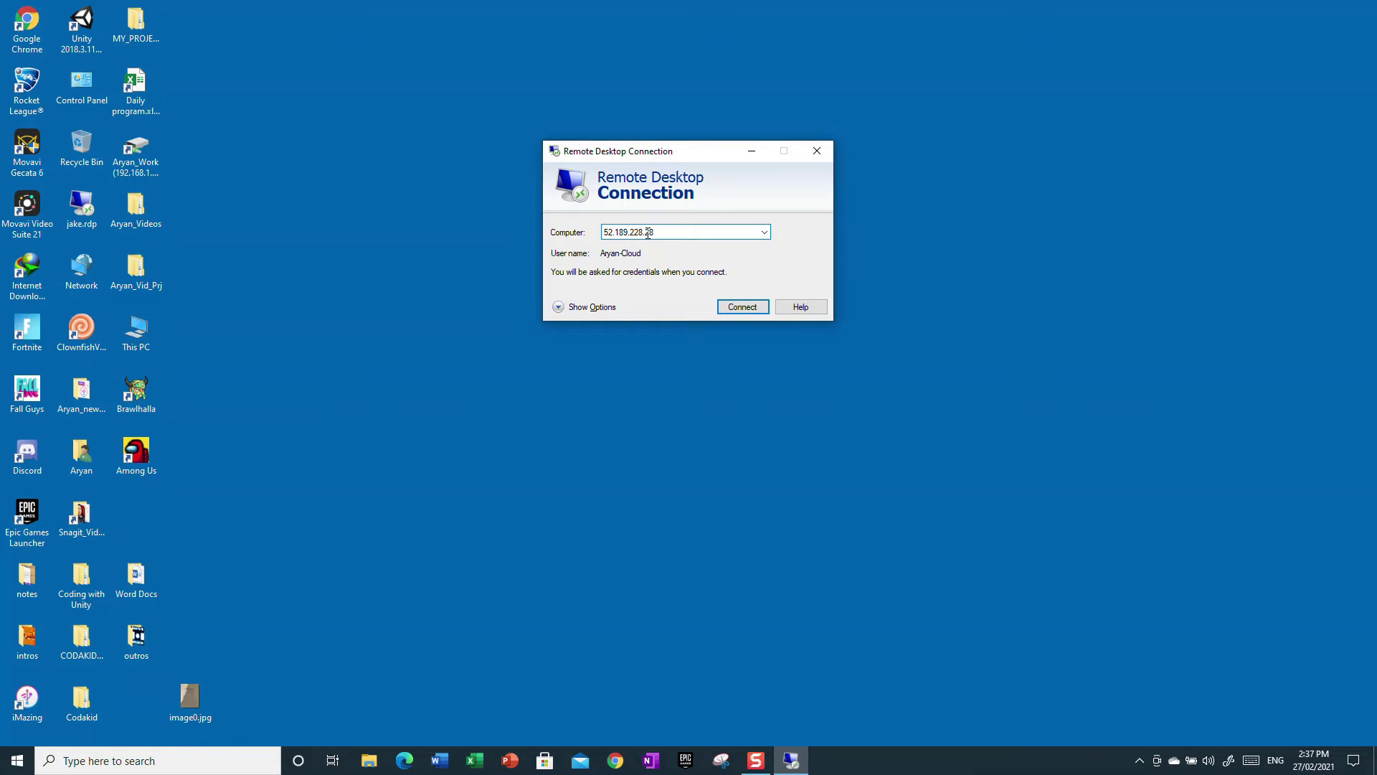
left_click(764, 234)
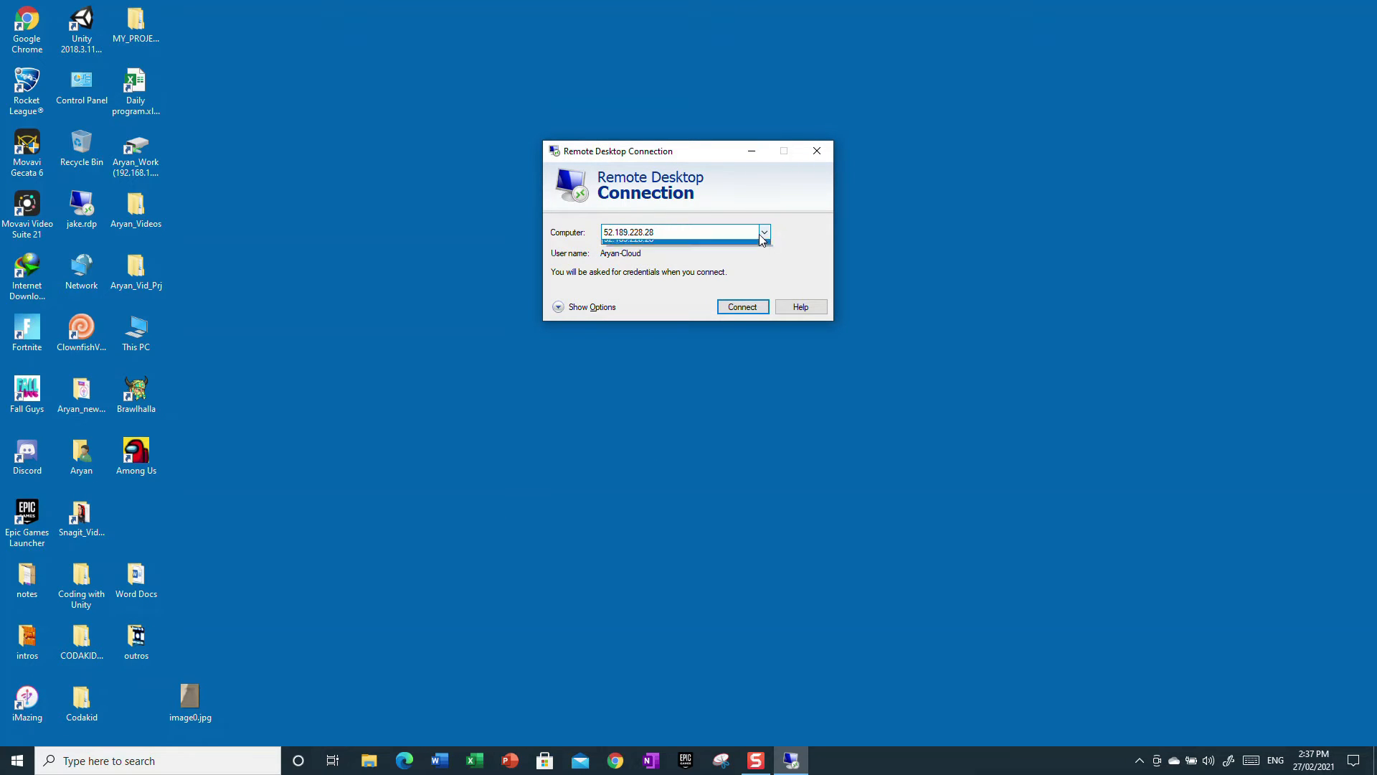
left_click(631, 275)
left_click(577, 307)
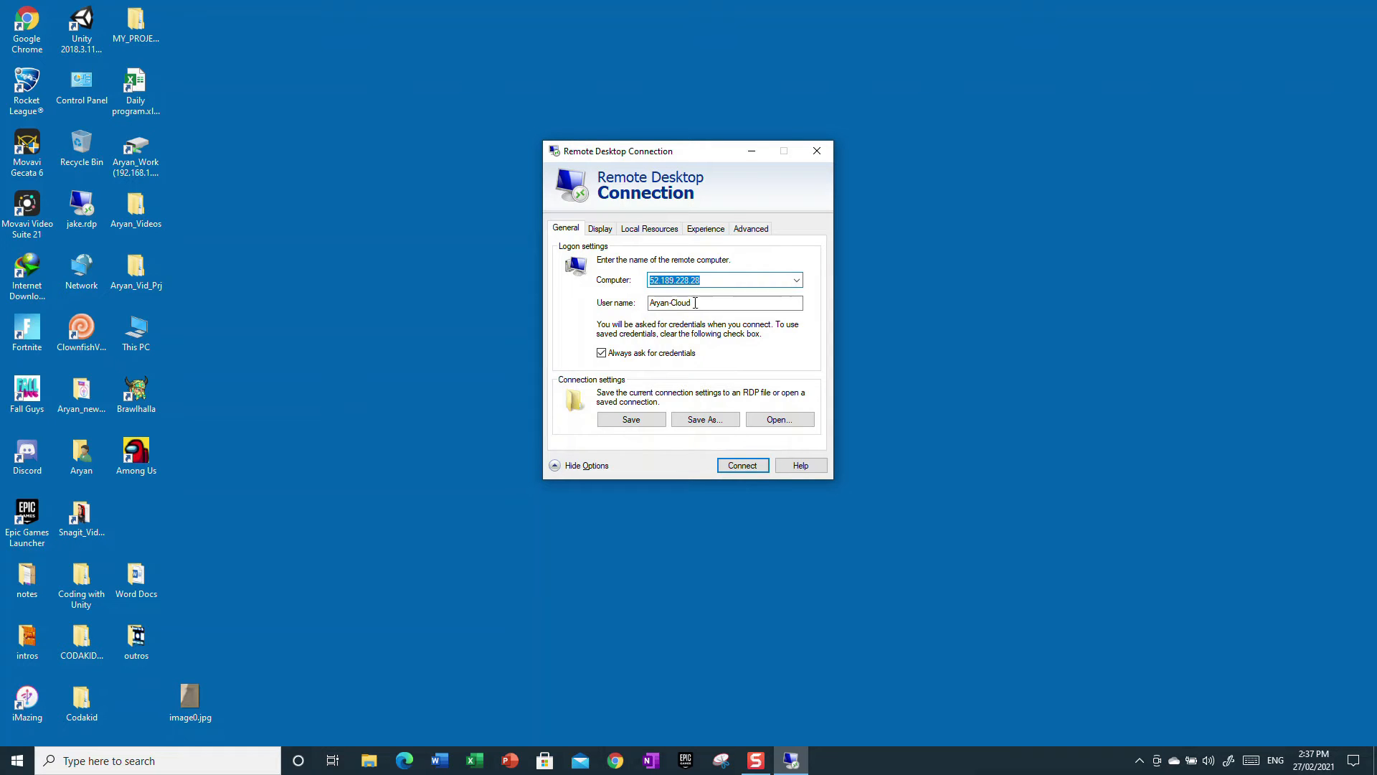
- Replace the user name with the newly created account's name, keeping Always ask for credentials enabled
left_click(717, 301)
key("BackSpace")
key("BackSpace")
key("BackSpace")
key("BackSpace")
key("BackSpace")
key("BackSpace")
key("BackSpace")
key("BackSpace")
key("BackSpace")
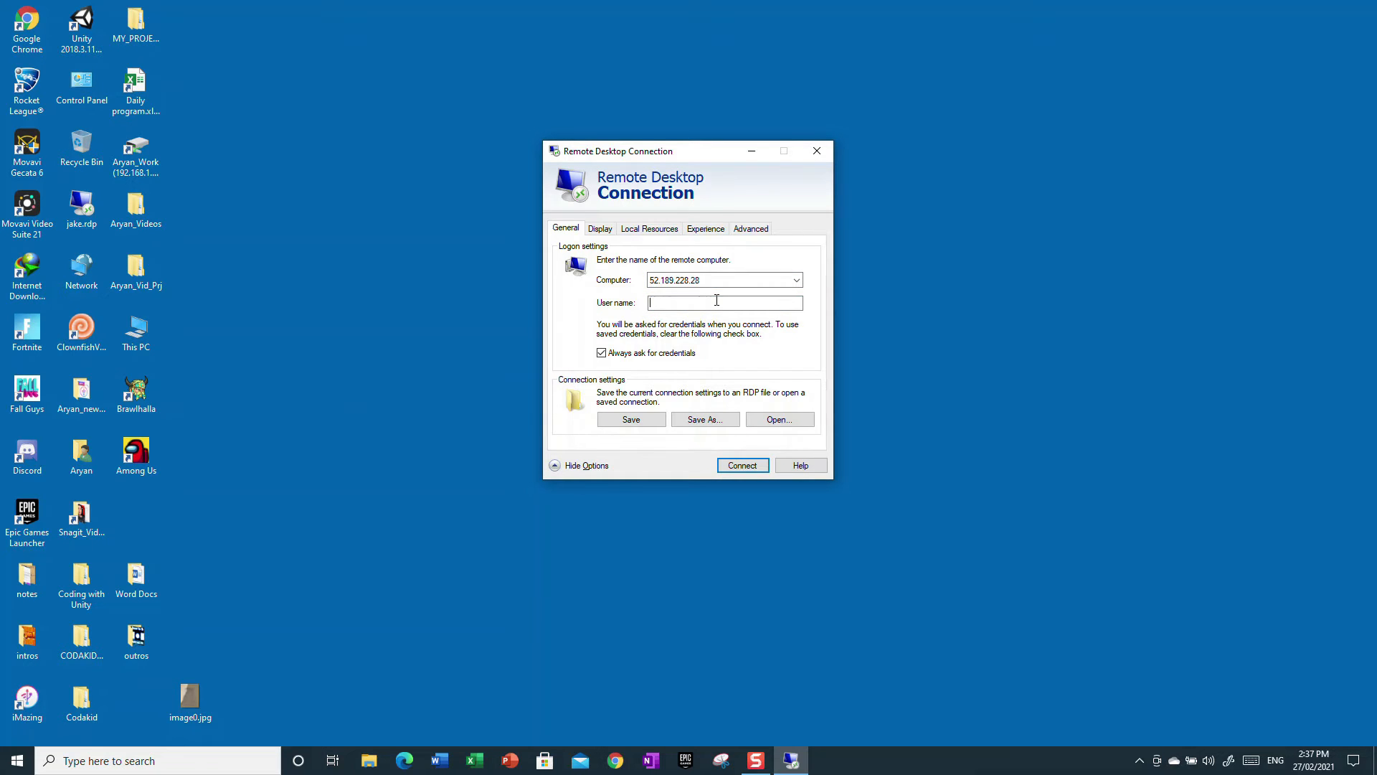
type("oliver")
left_click(716, 357)
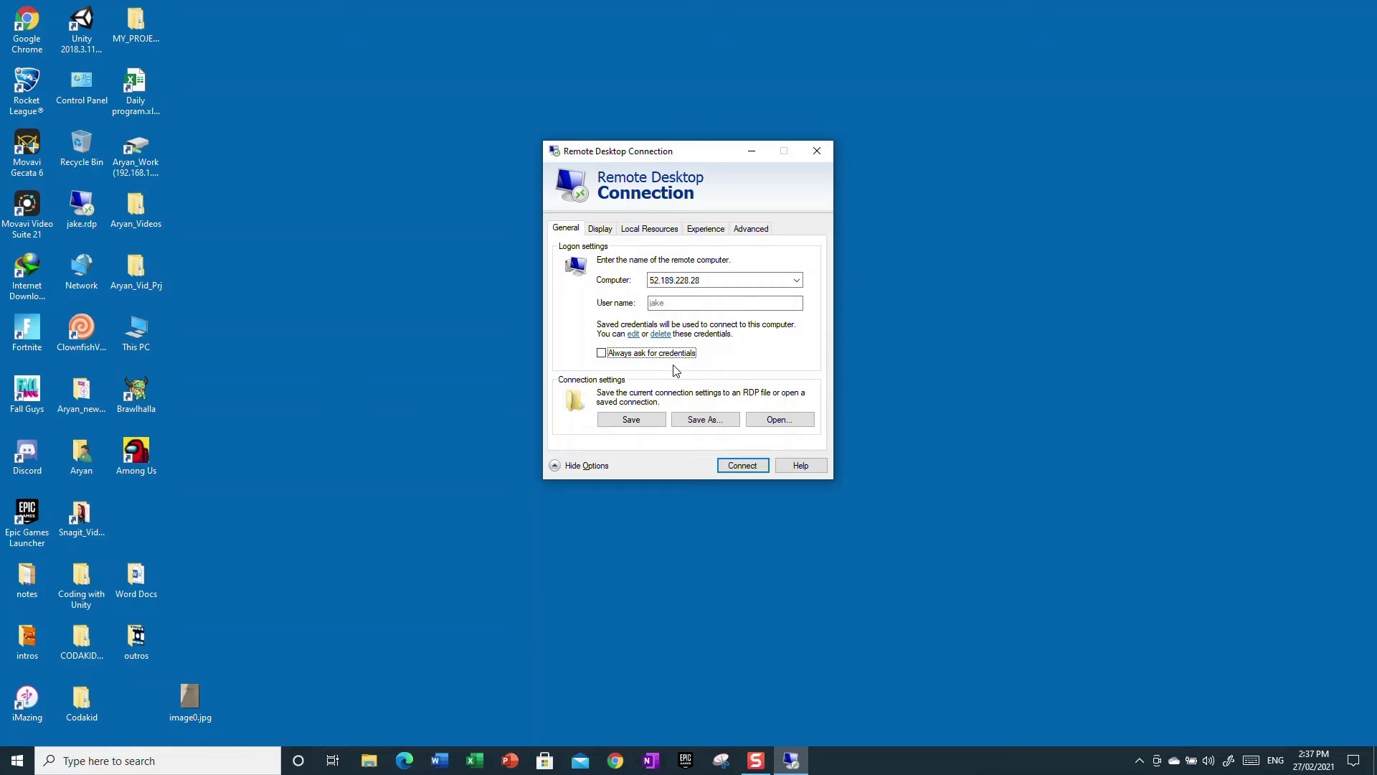
left_click(624, 354)
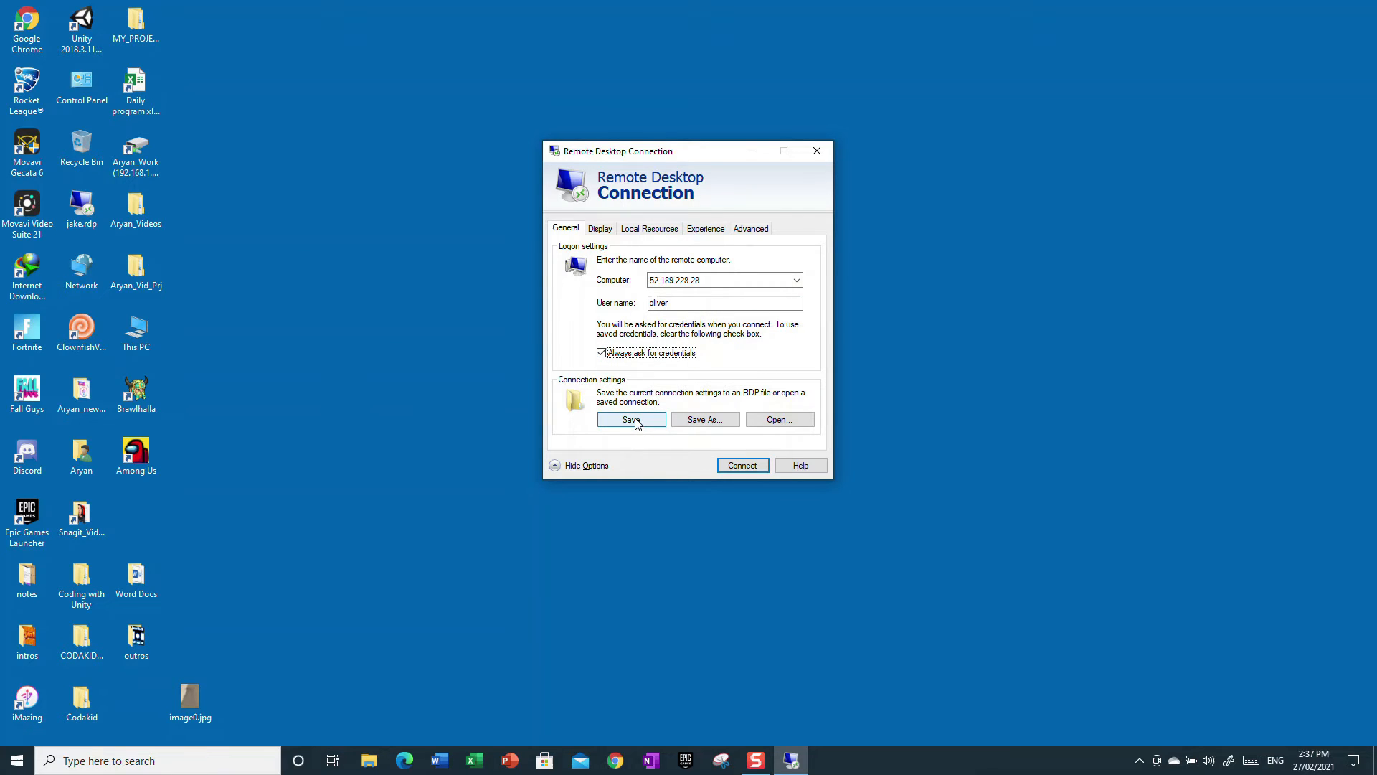
- Save the connection settings to the Desktop as an RDP file named after the new account
left_click(704, 421)
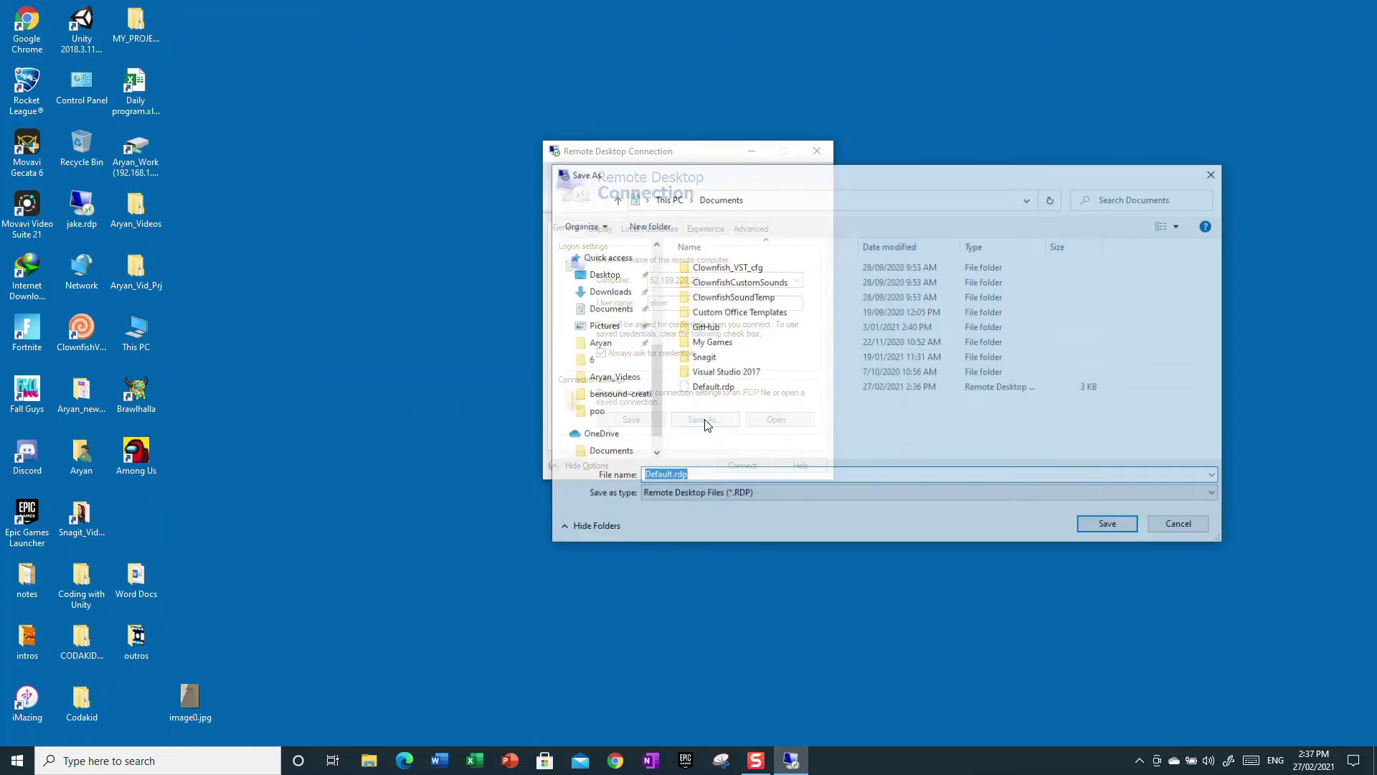
left_click(670, 477)
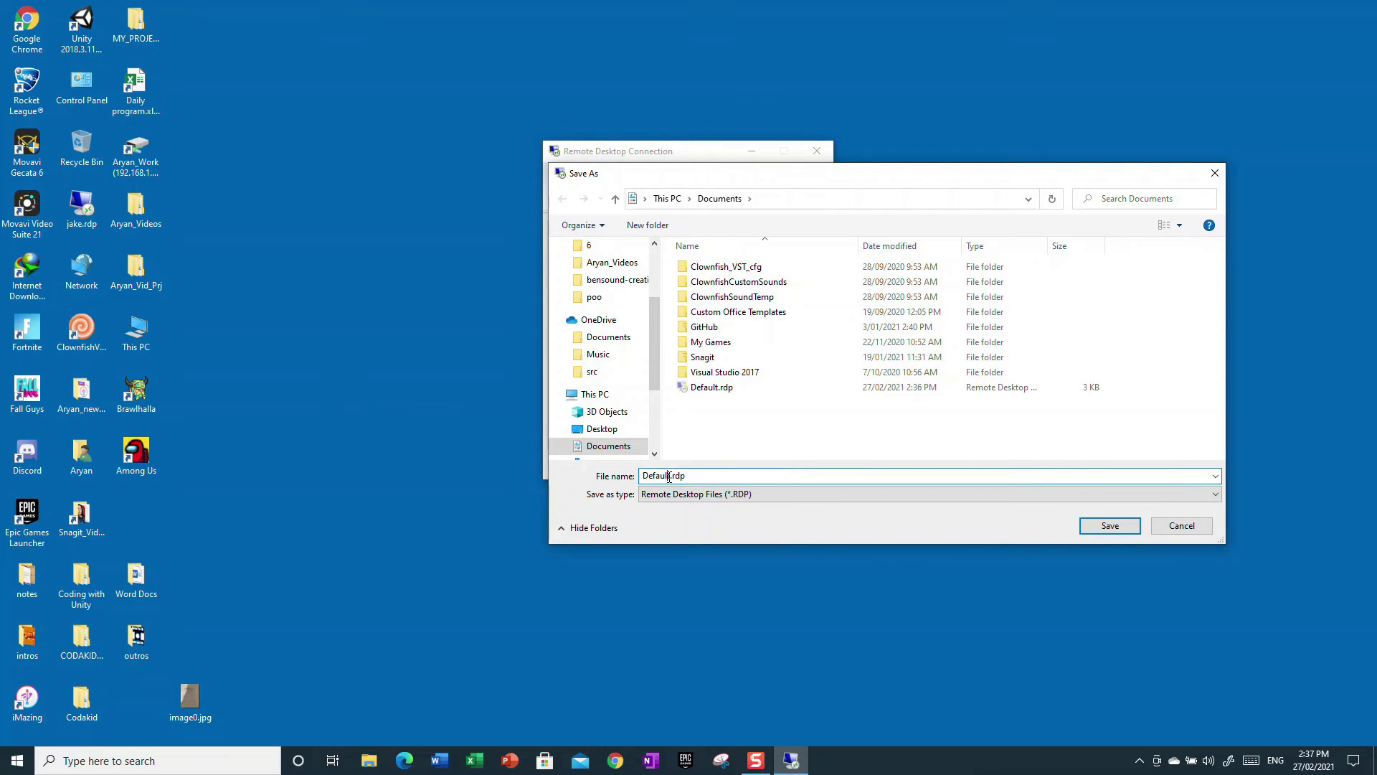
key("BackSpace")
key("BackSpace")
key("BackSpace")
key("BackSpace")
key("BackSpace")
key("BackSpace")
key("BackSpace")
type("oliver")
left_click(602, 428)
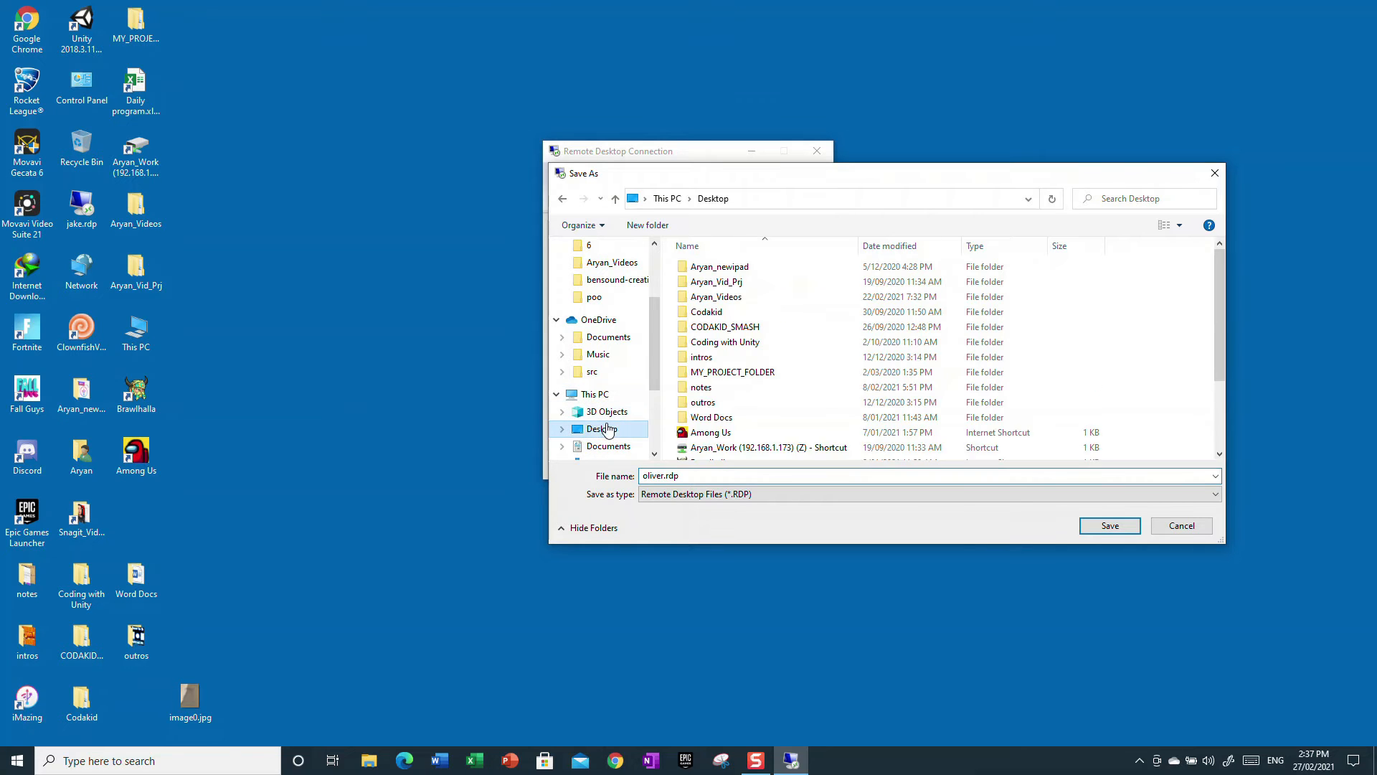
left_click(1111, 526)
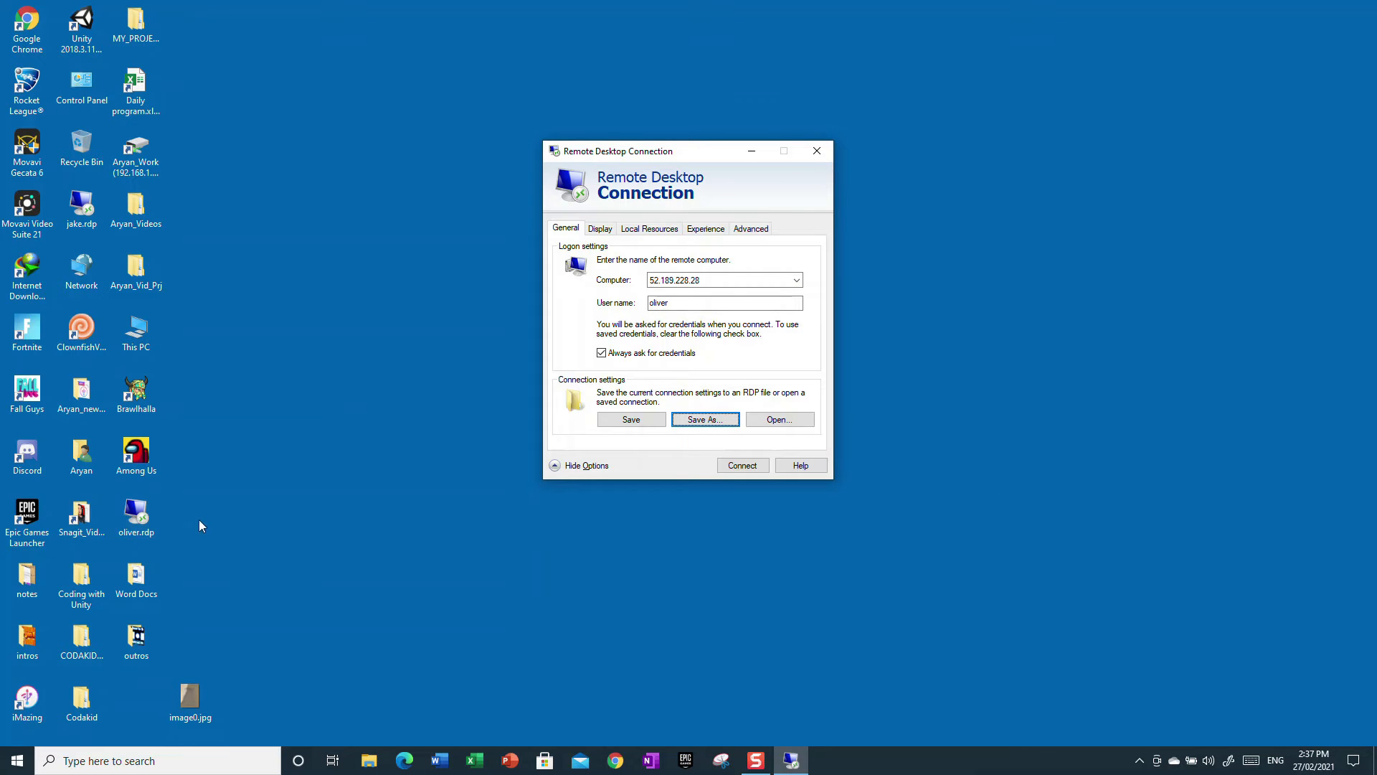
- Try to connect to the remote computer with the new account's password, trusting the connection, and dismiss the resulting message
left_click(734, 467)
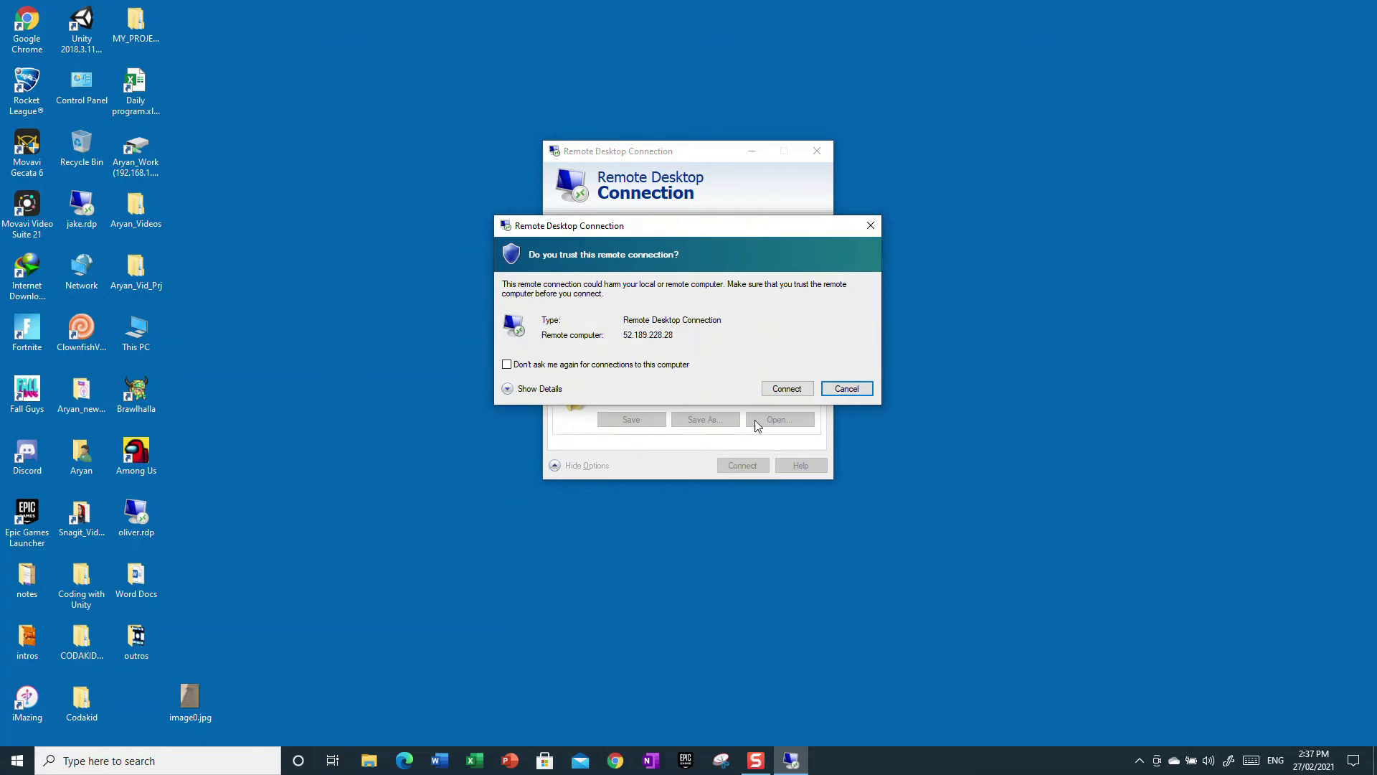
left_click(787, 388)
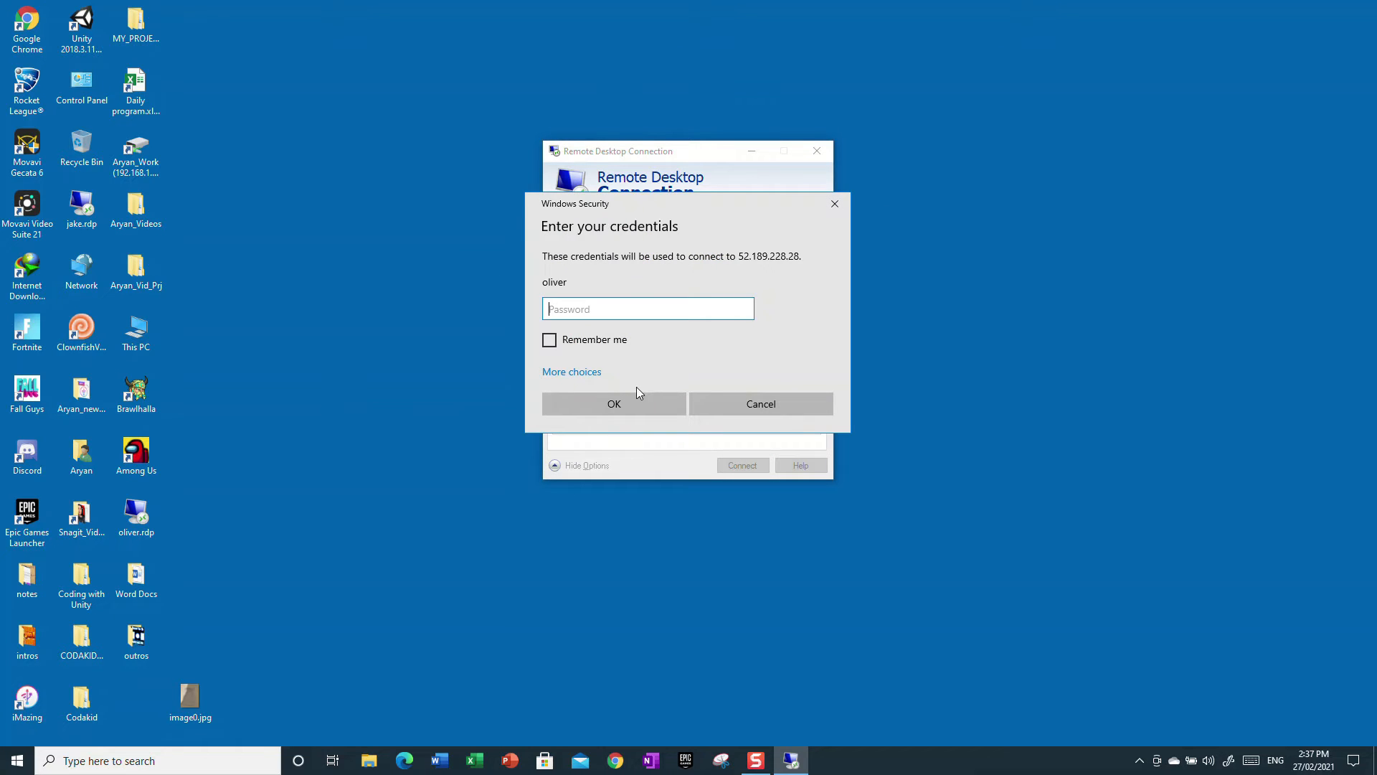
type("********")
left_click(618, 406)
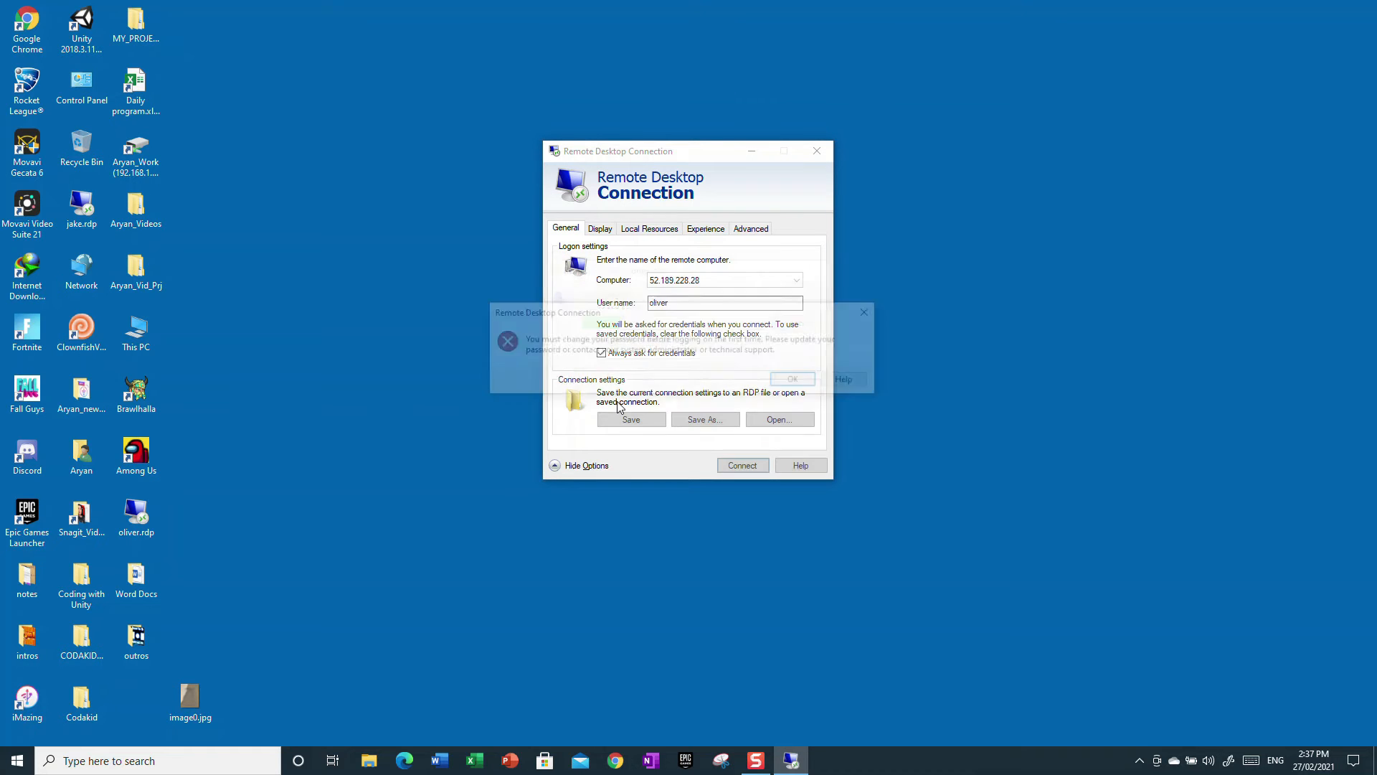
left_click_drag(675, 321, 721, 343)
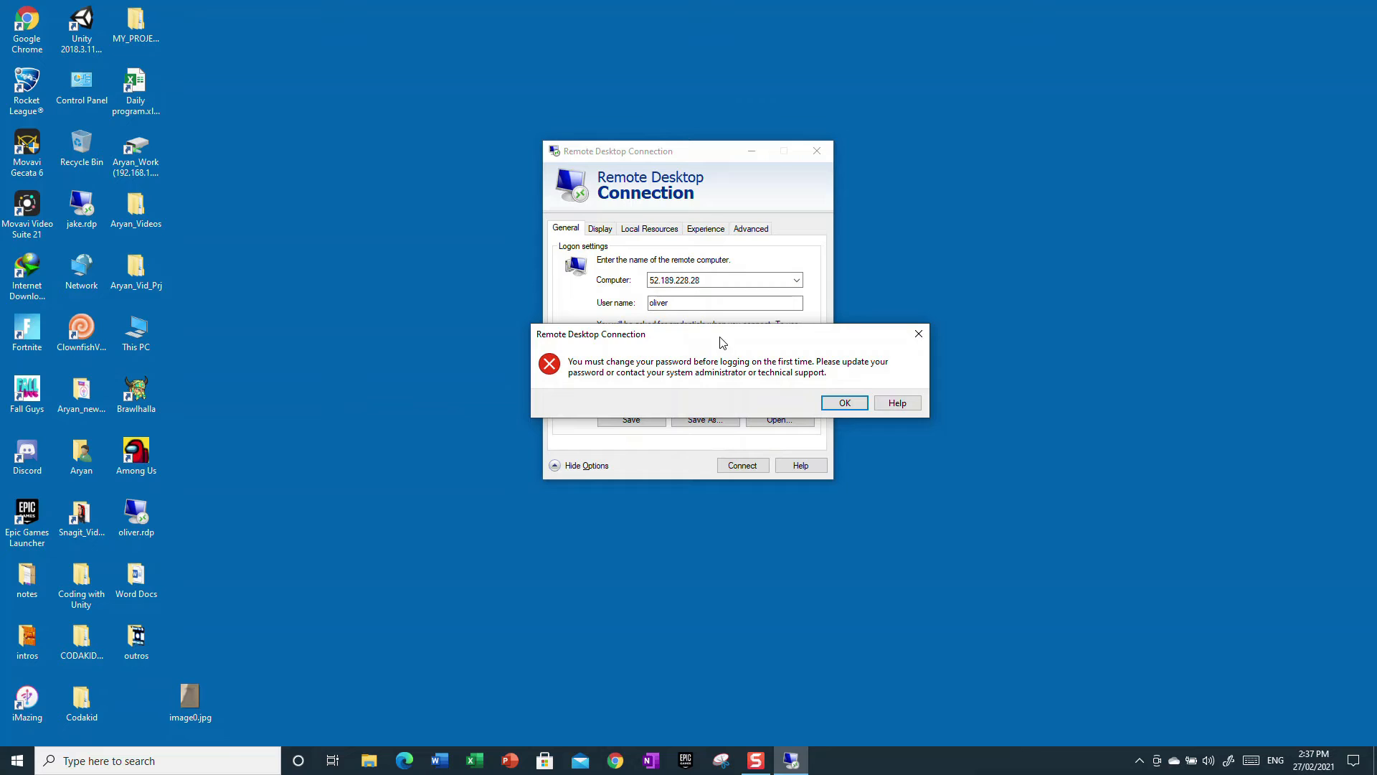
left_click(855, 406)
- Change the connection's user name back to the cloud machine's original administrator account
left_click(684, 298)
key("BackSpace")
key("BackSpace")
key("BackSpace")
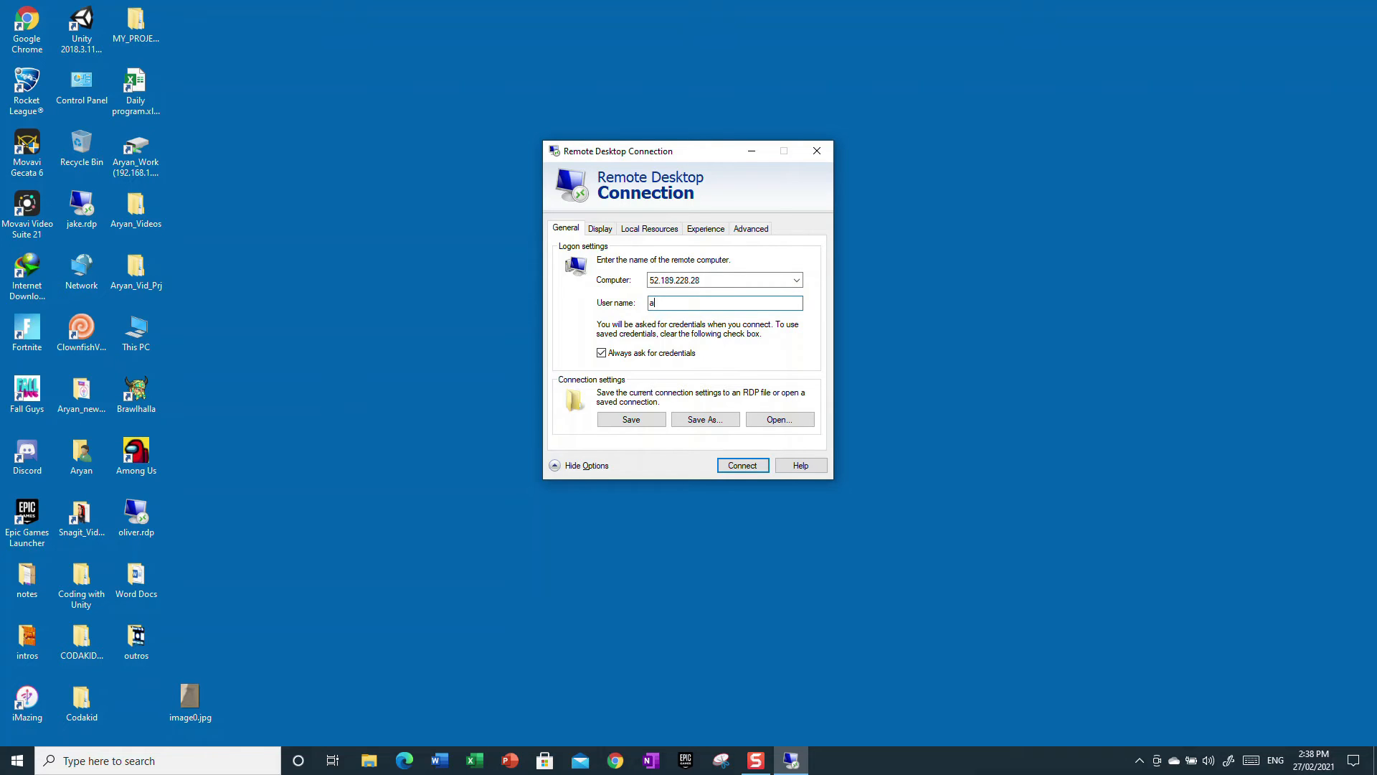
key("BackSpace")
key("BackSpace")
key("BackSpace")
key("BackSpace")
type("Aryan-Cloud")
- Connect to 52.189.228.28, trusting the connection, and sign in by entering the administrator account's password
left_click(741, 466)
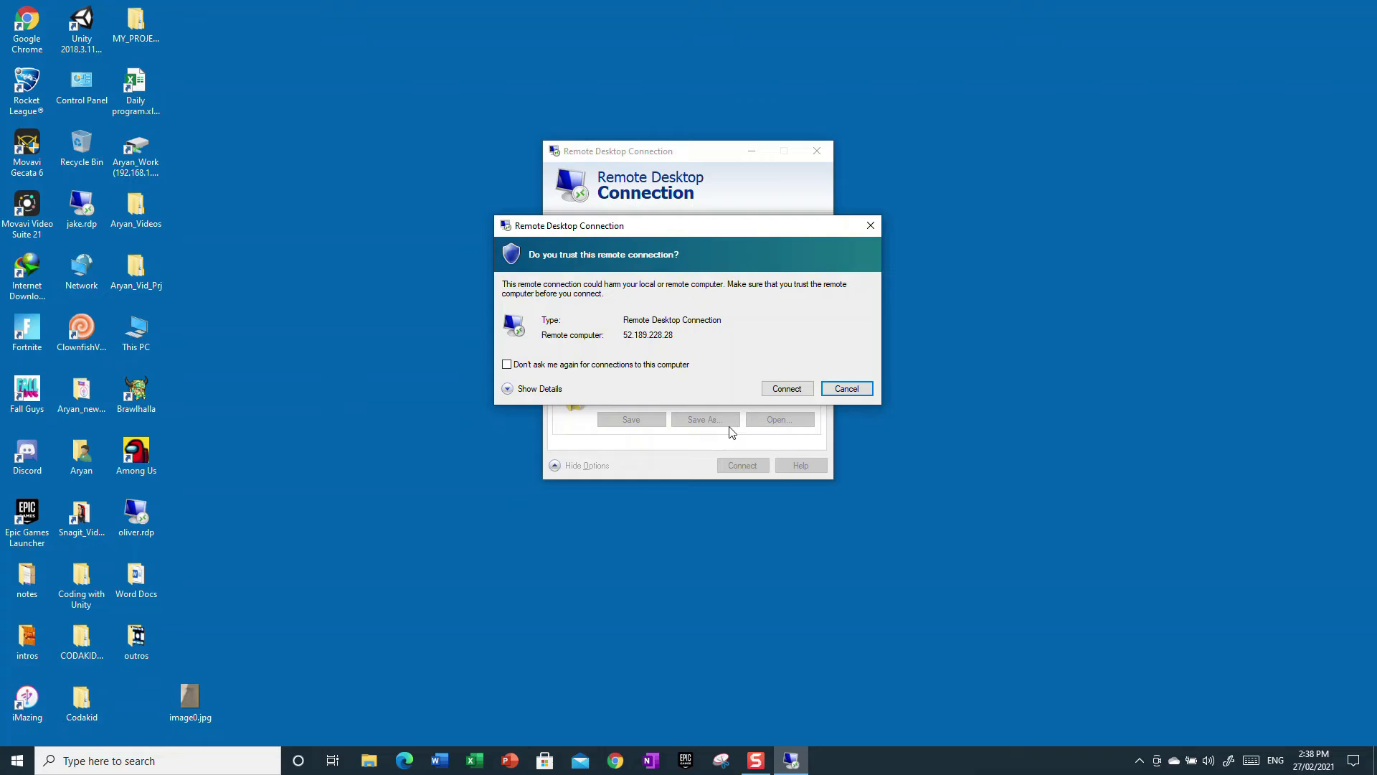
left_click(789, 391)
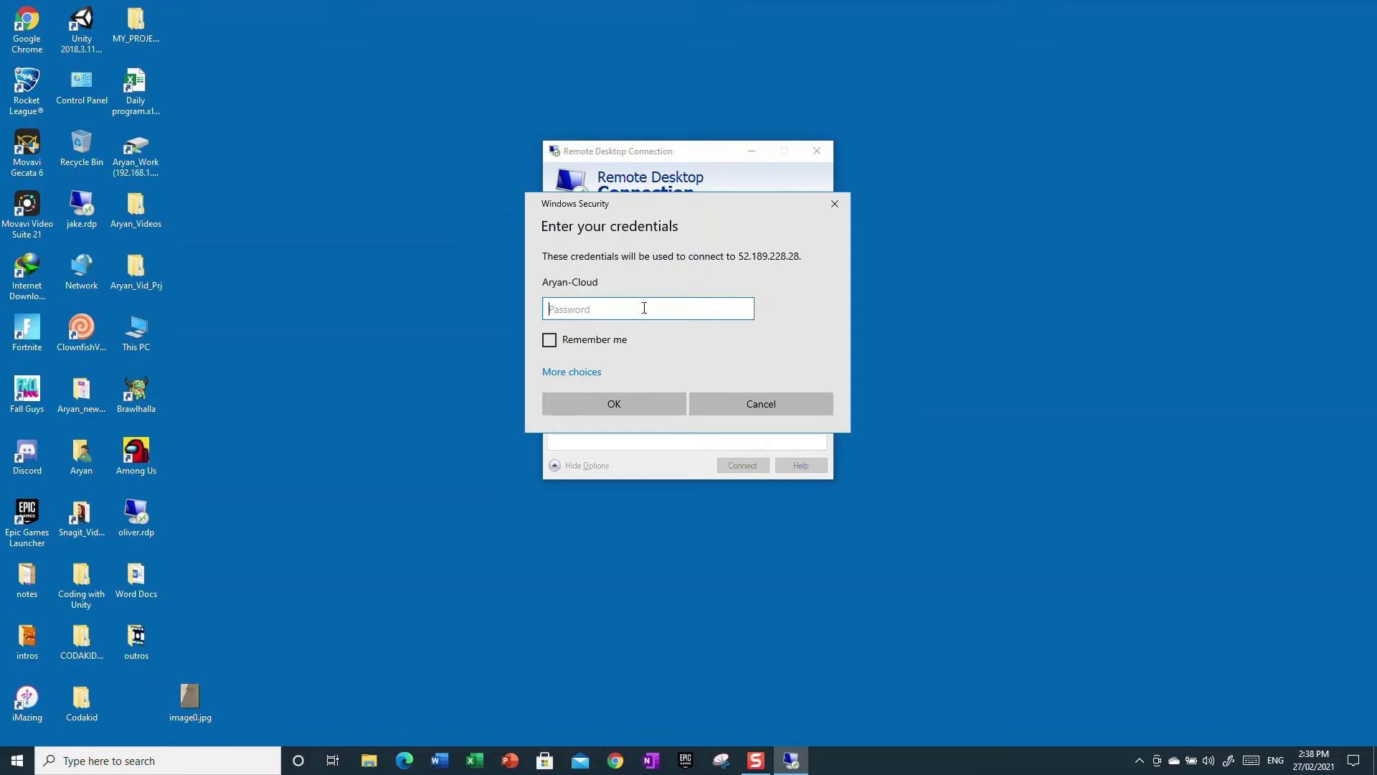
type("•••••••••••••••")
left_click(581, 397)
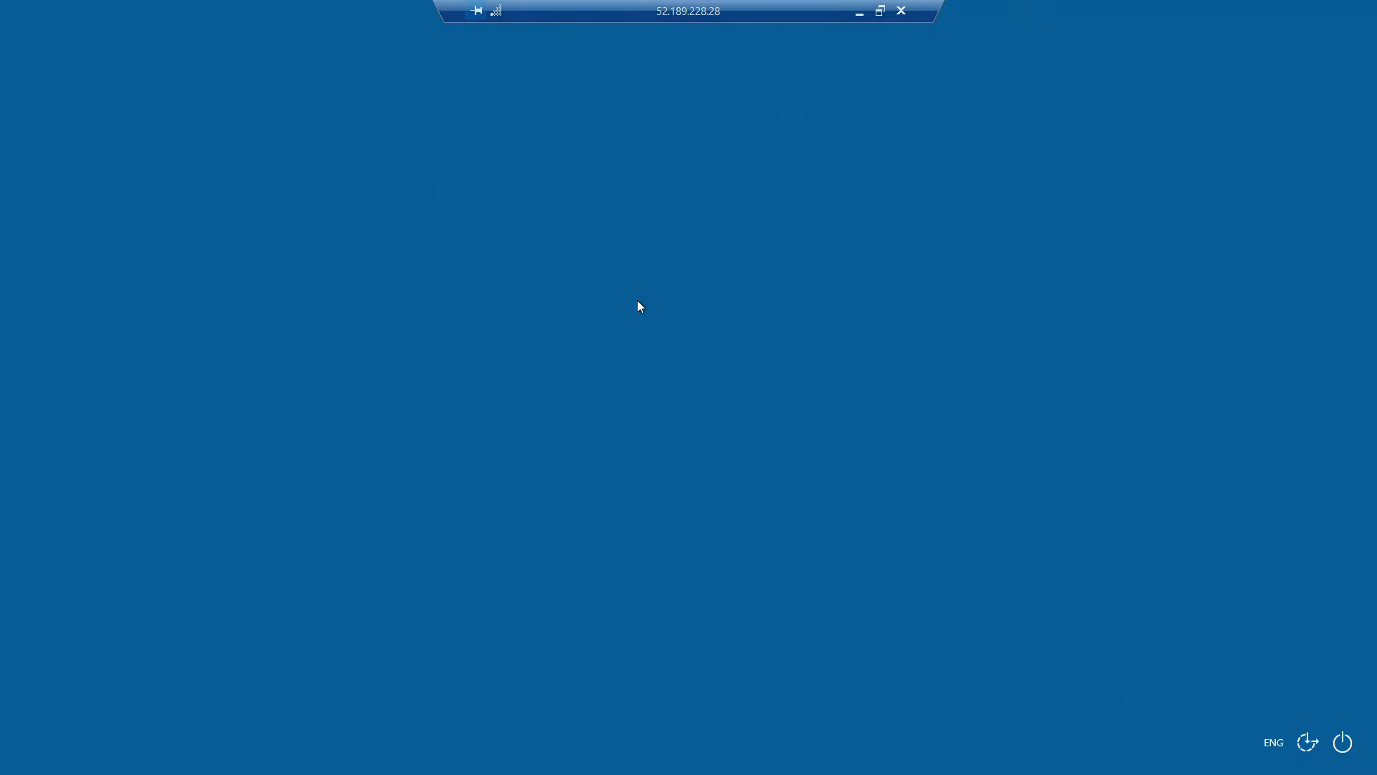
key("super")
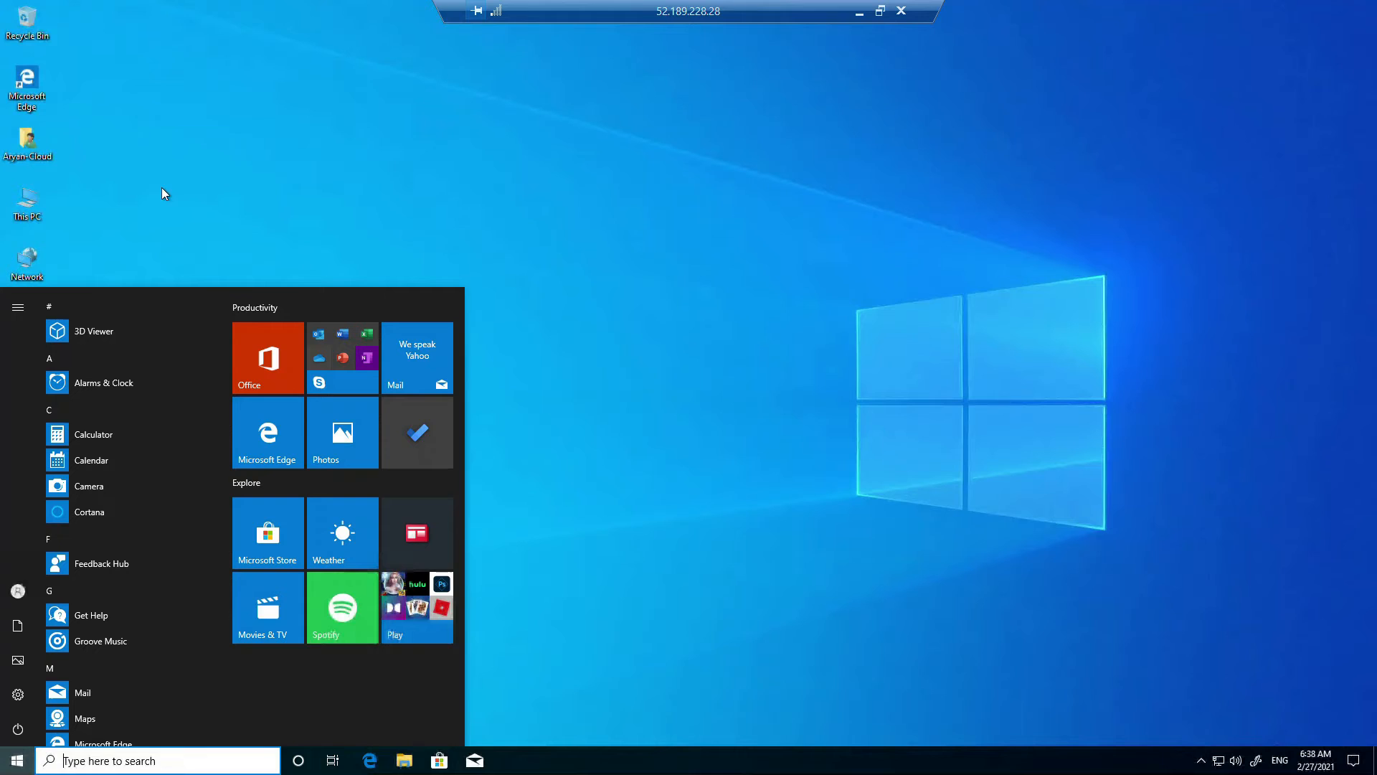
left_click(368, 219)
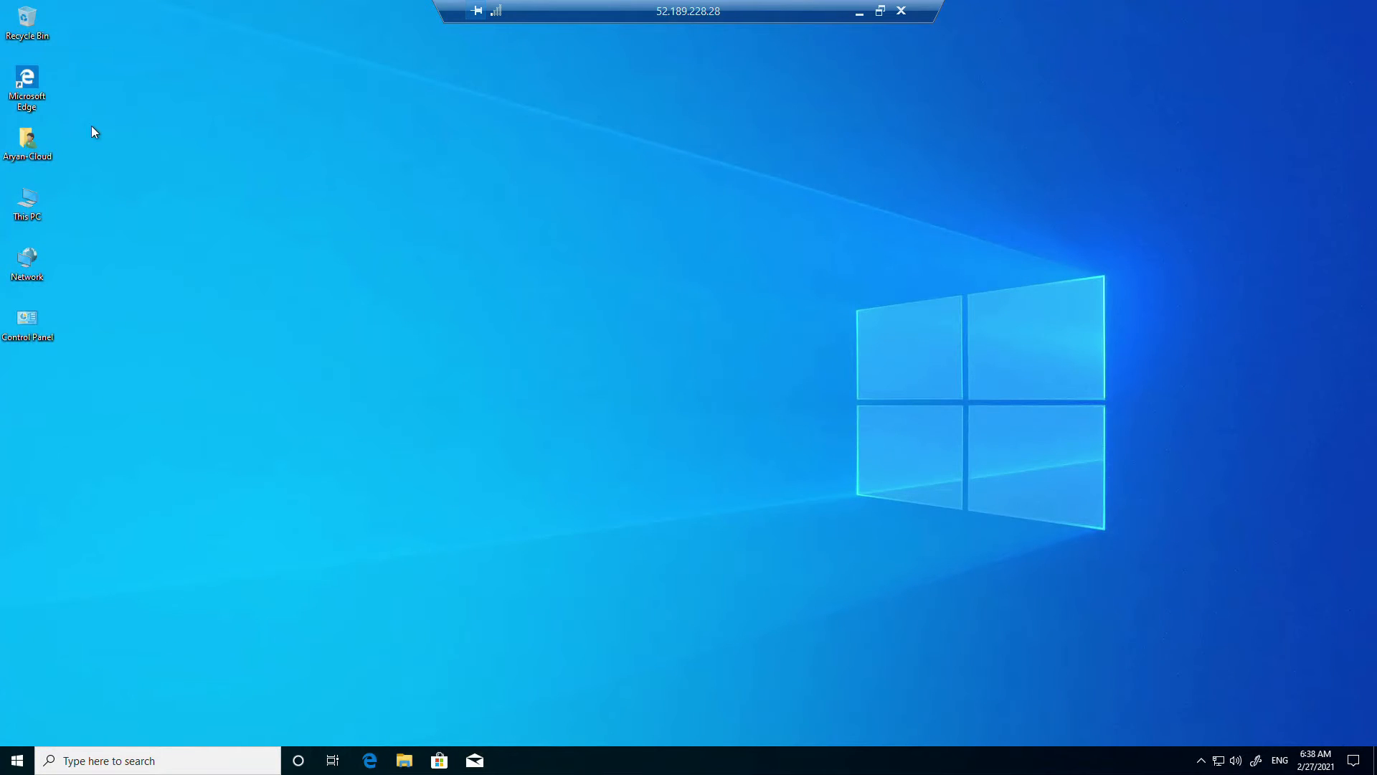
- Open the Remote Desktop Users list from the remote settings in This PC's properties
right_click(28, 209)
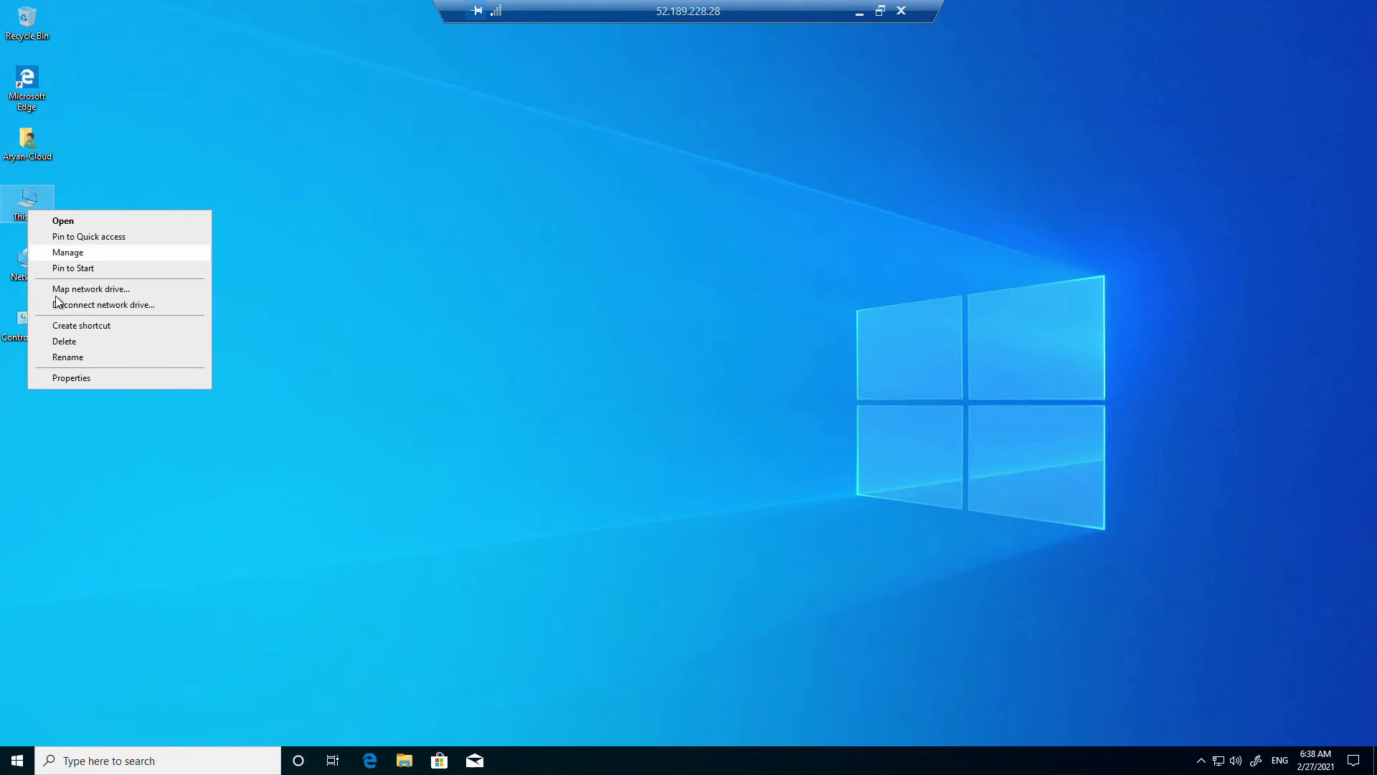
left_click(97, 376)
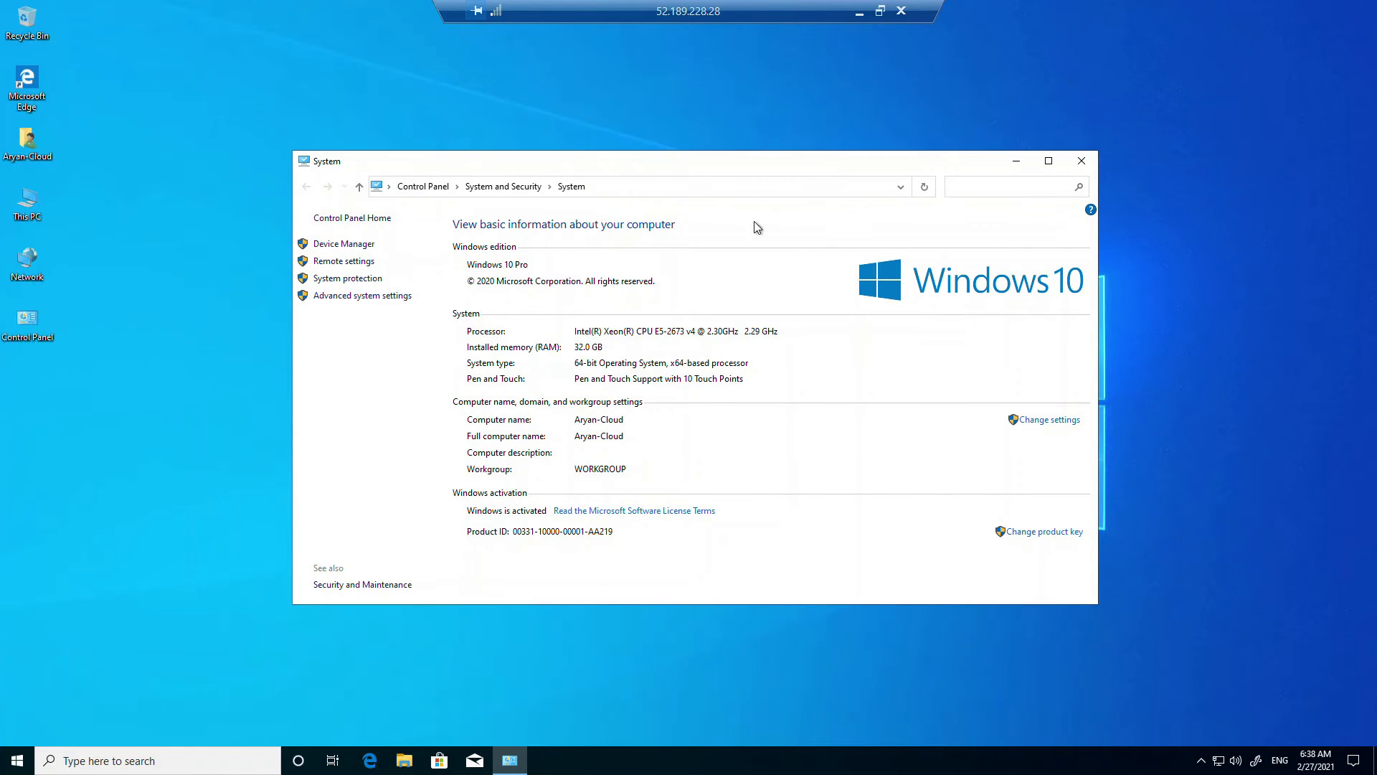
left_click(350, 265)
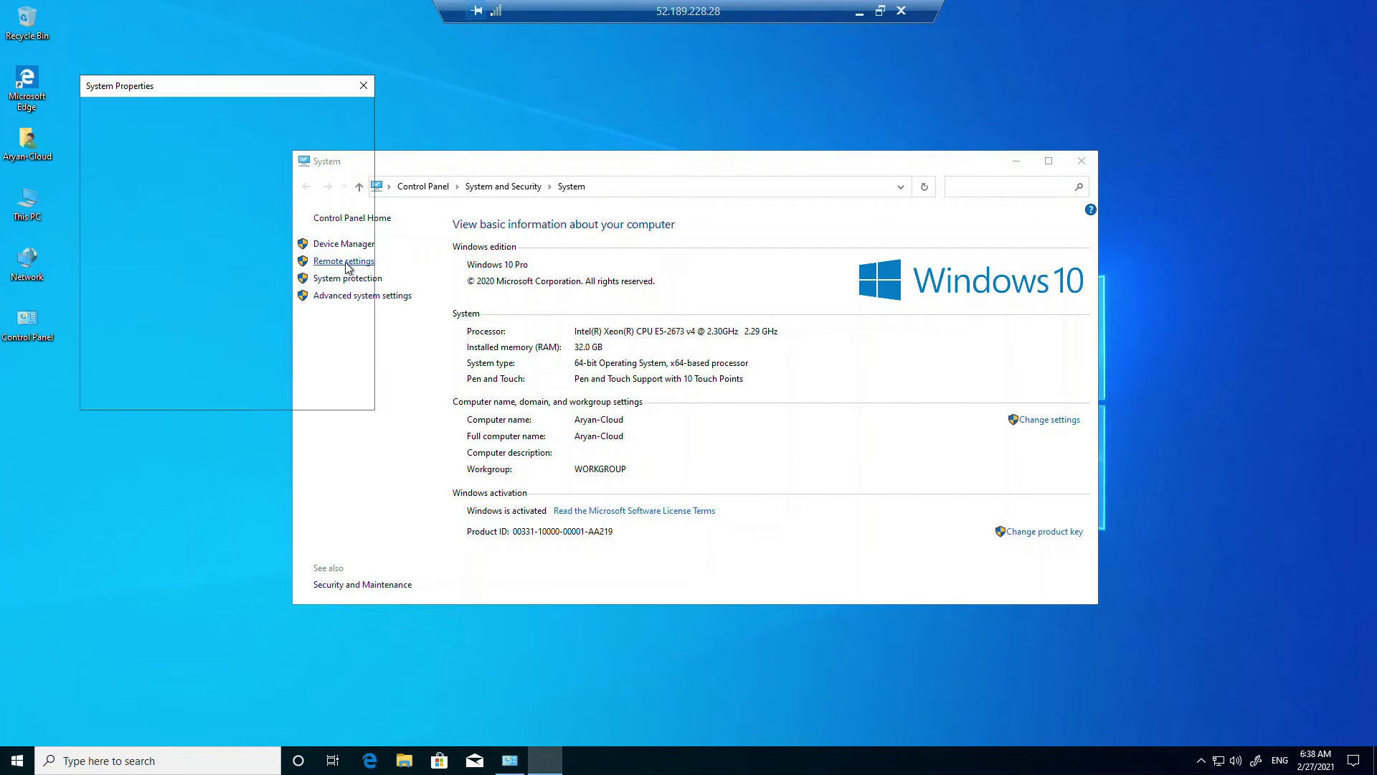
left_click(315, 356)
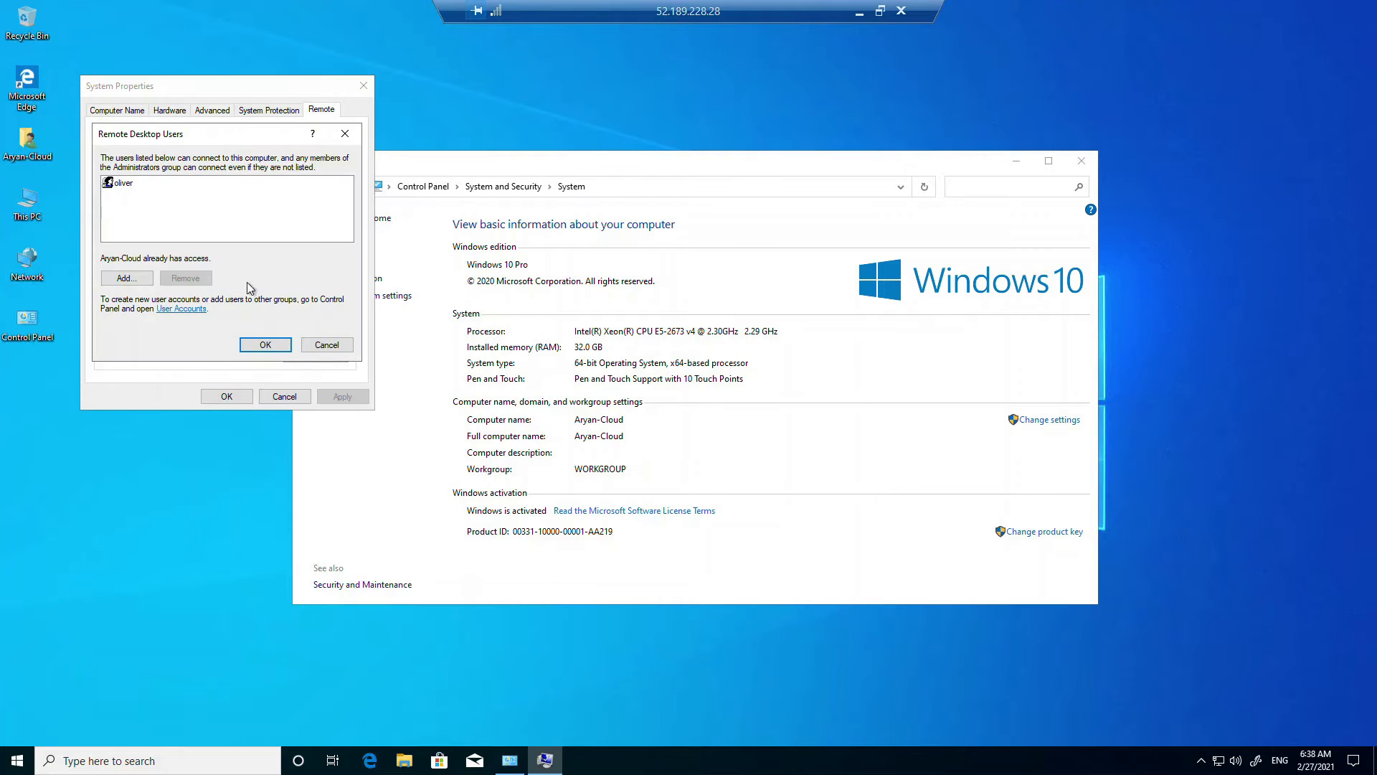
left_click(119, 188)
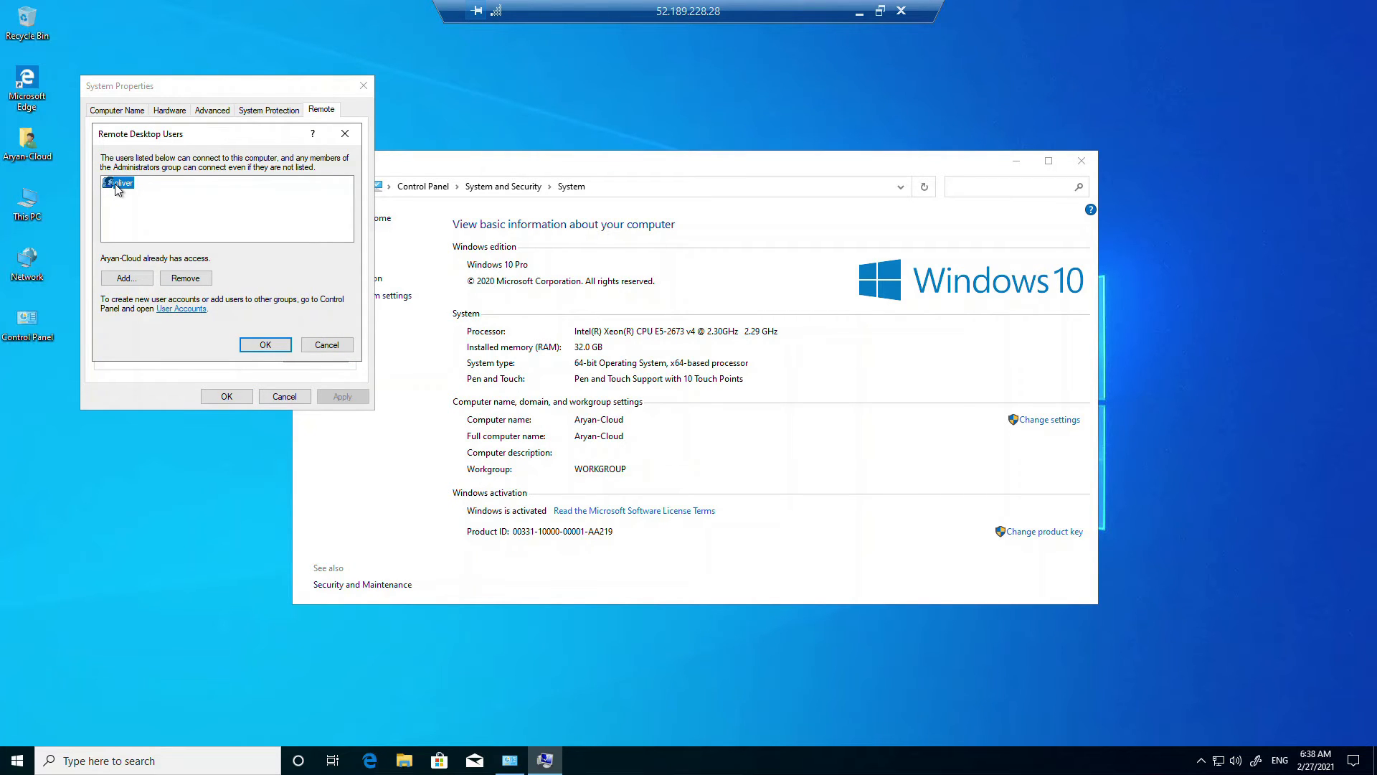
left_click(126, 278)
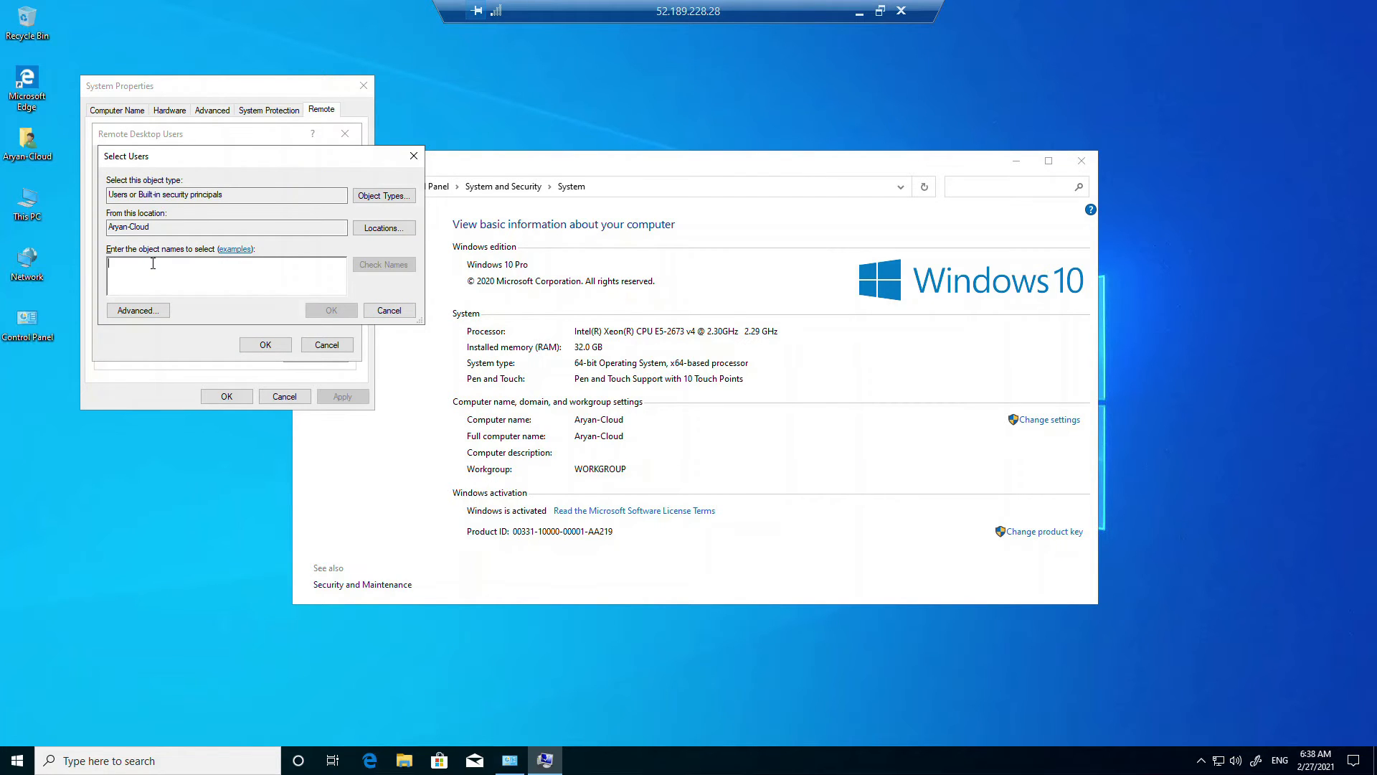
type("o")
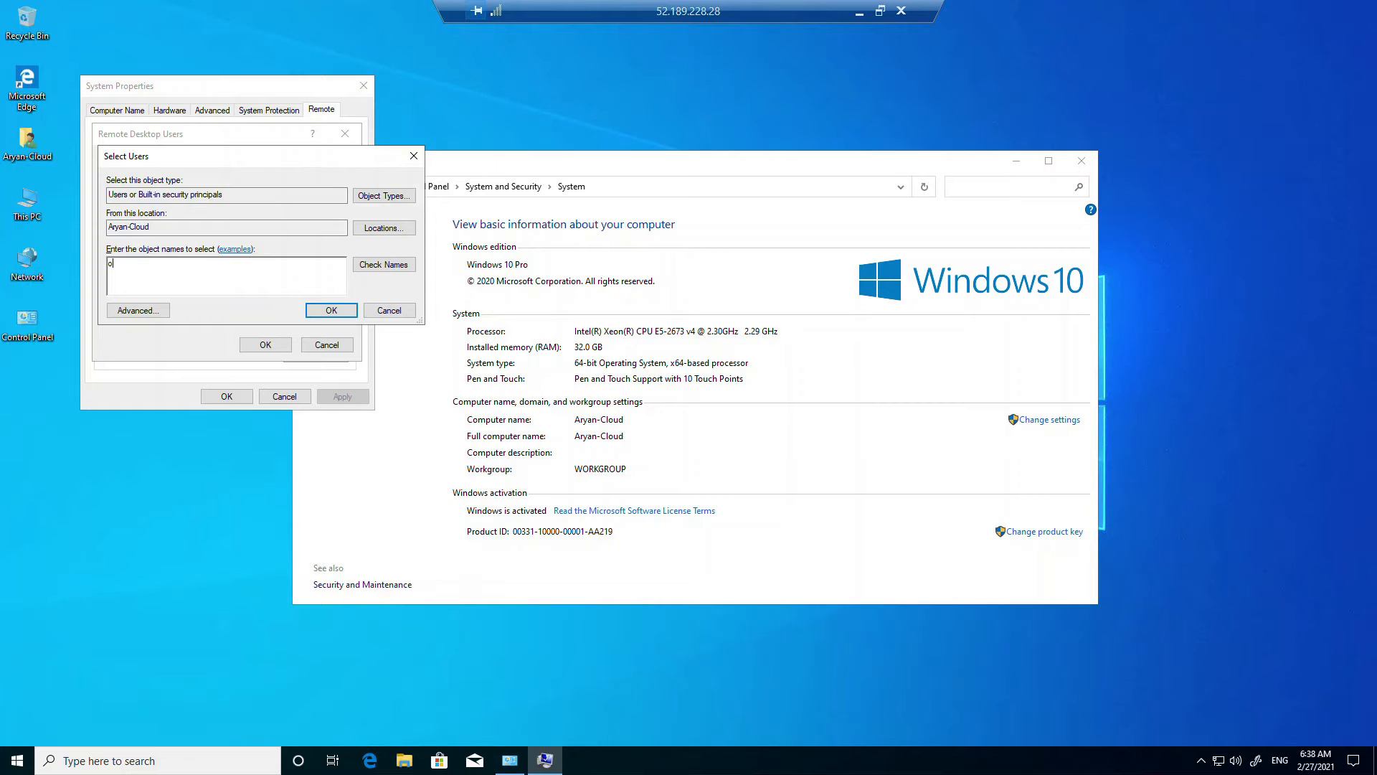
left_click(414, 155)
- Remove the new account from Remote Desktop Users and add it back, verifying its name before confirming the selection
left_click(130, 184)
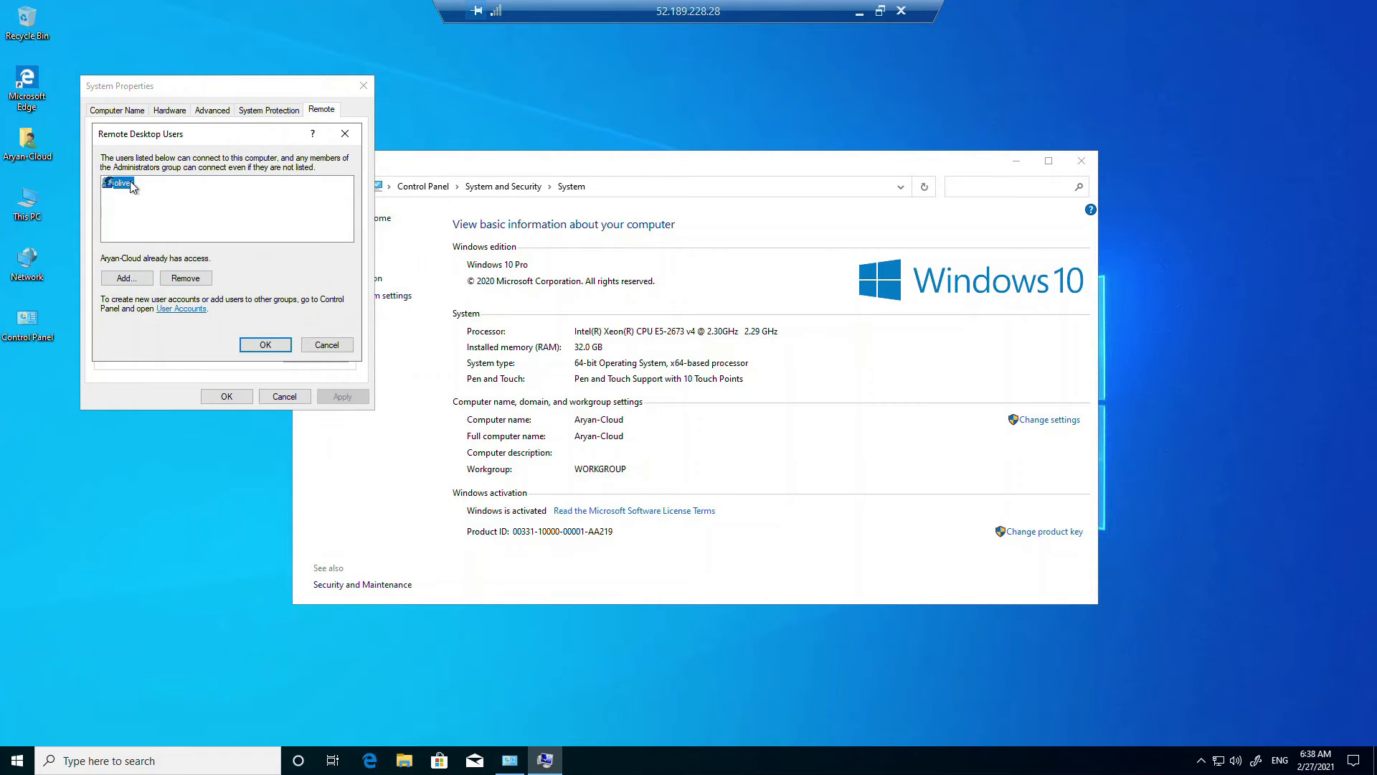
left_click(185, 278)
left_click(127, 279)
type("oliver")
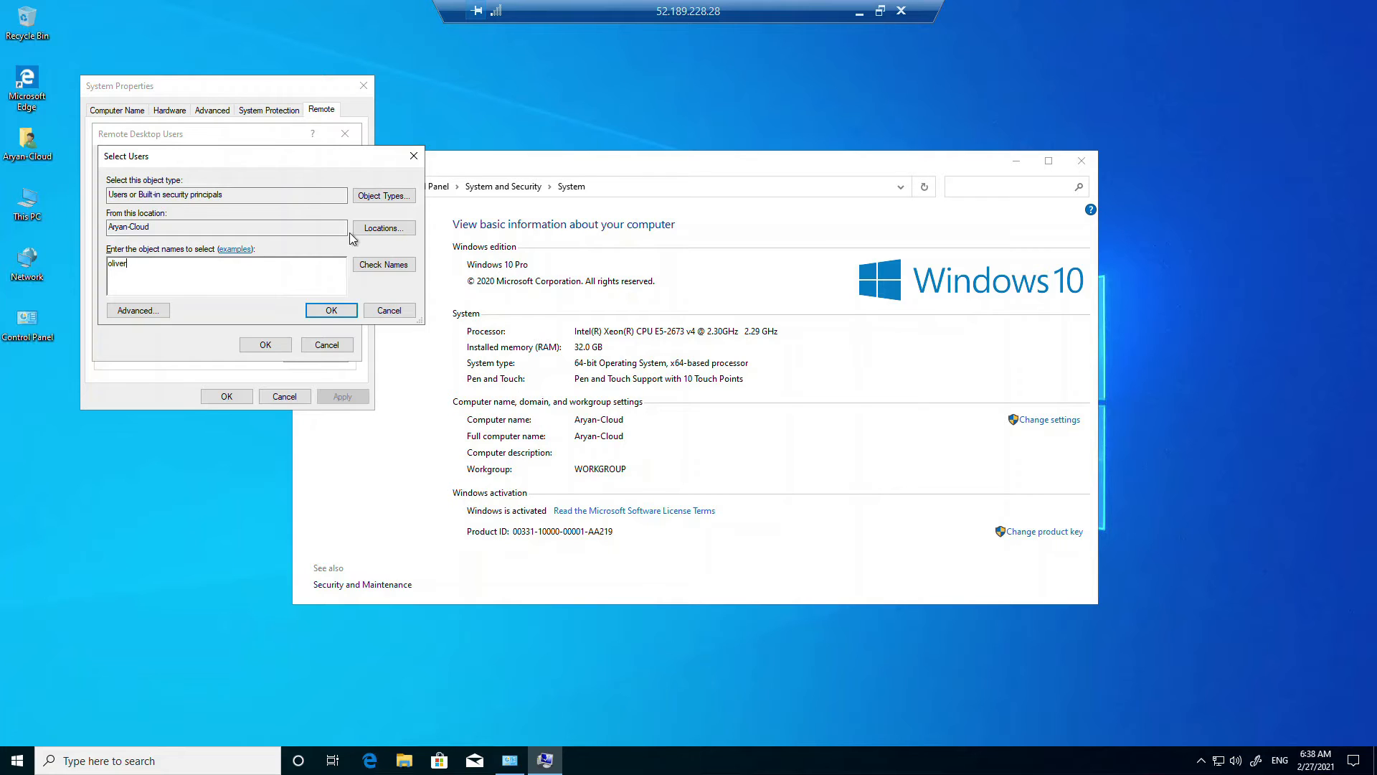
left_click(384, 264)
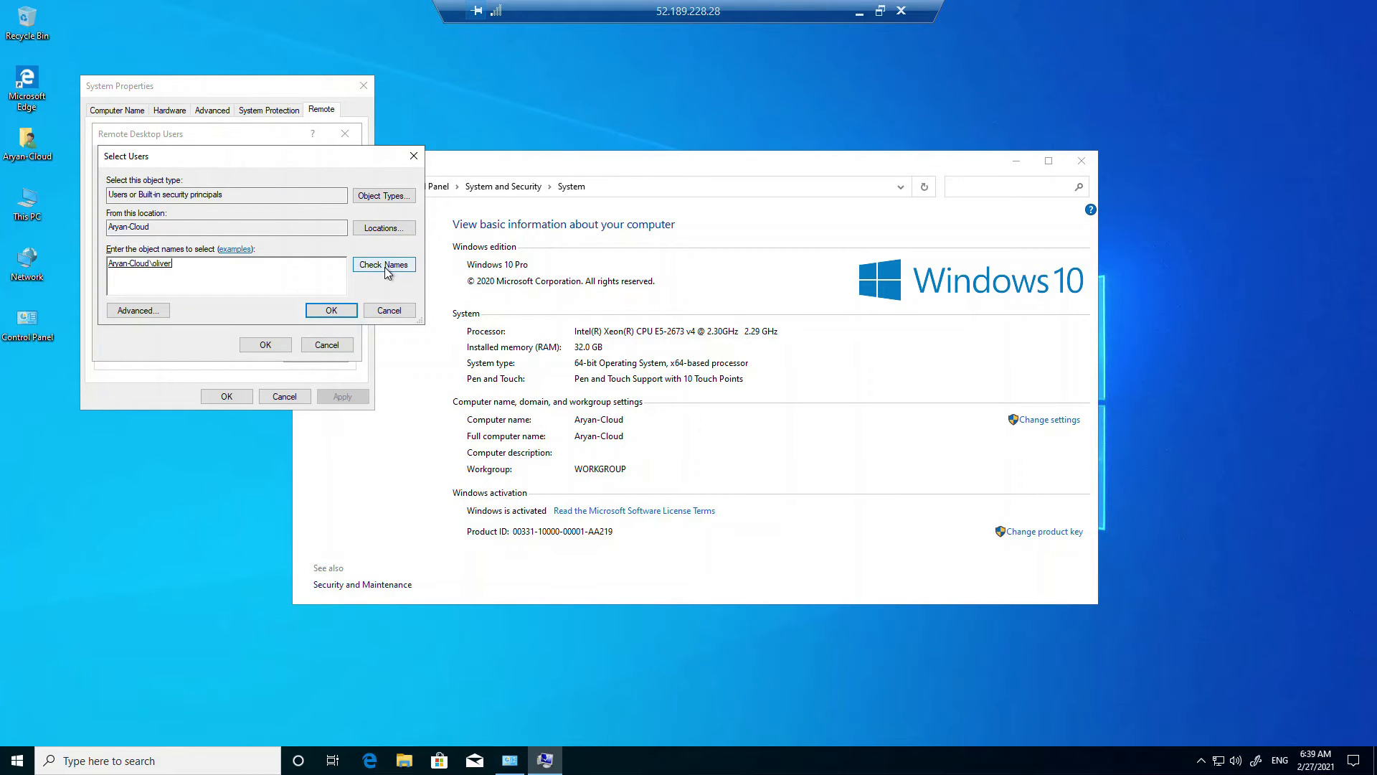
double_click(156, 266)
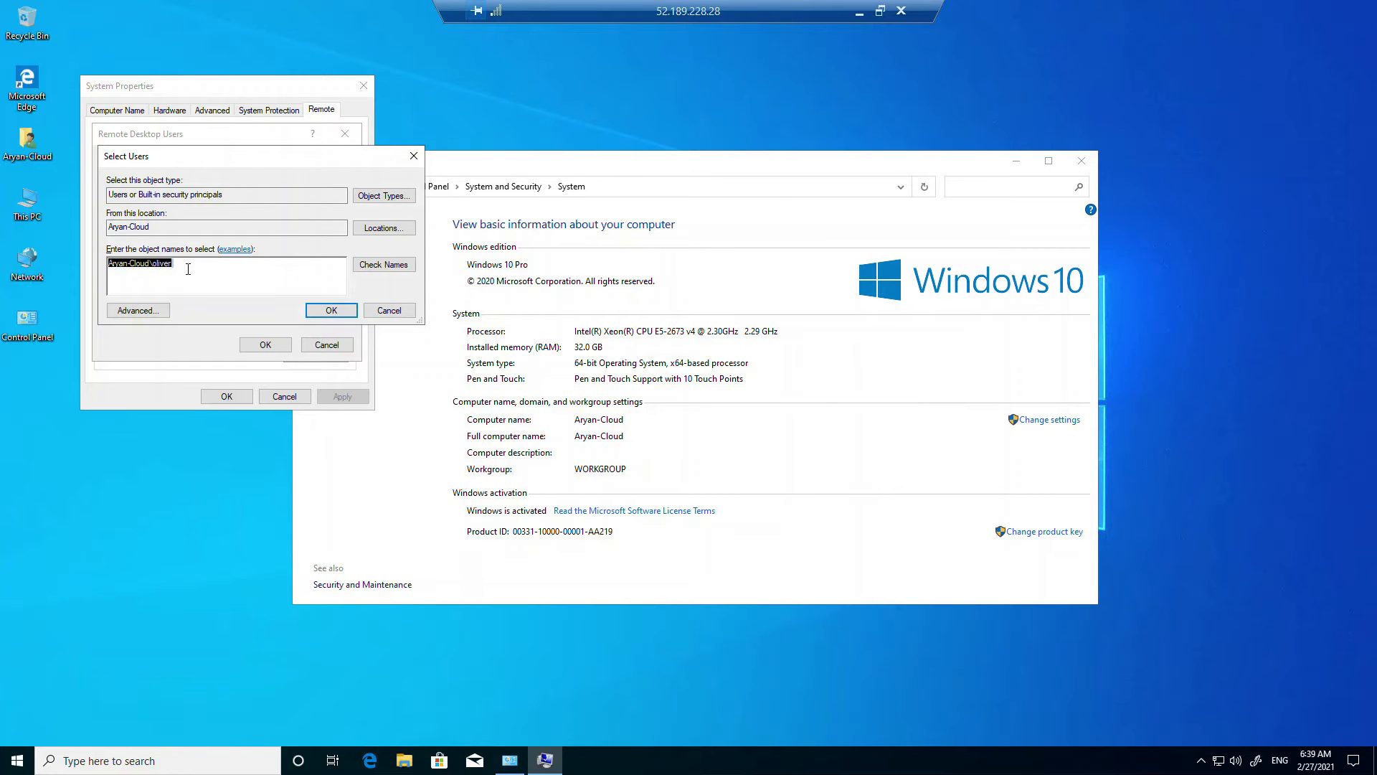
left_click(220, 268)
left_click(327, 312)
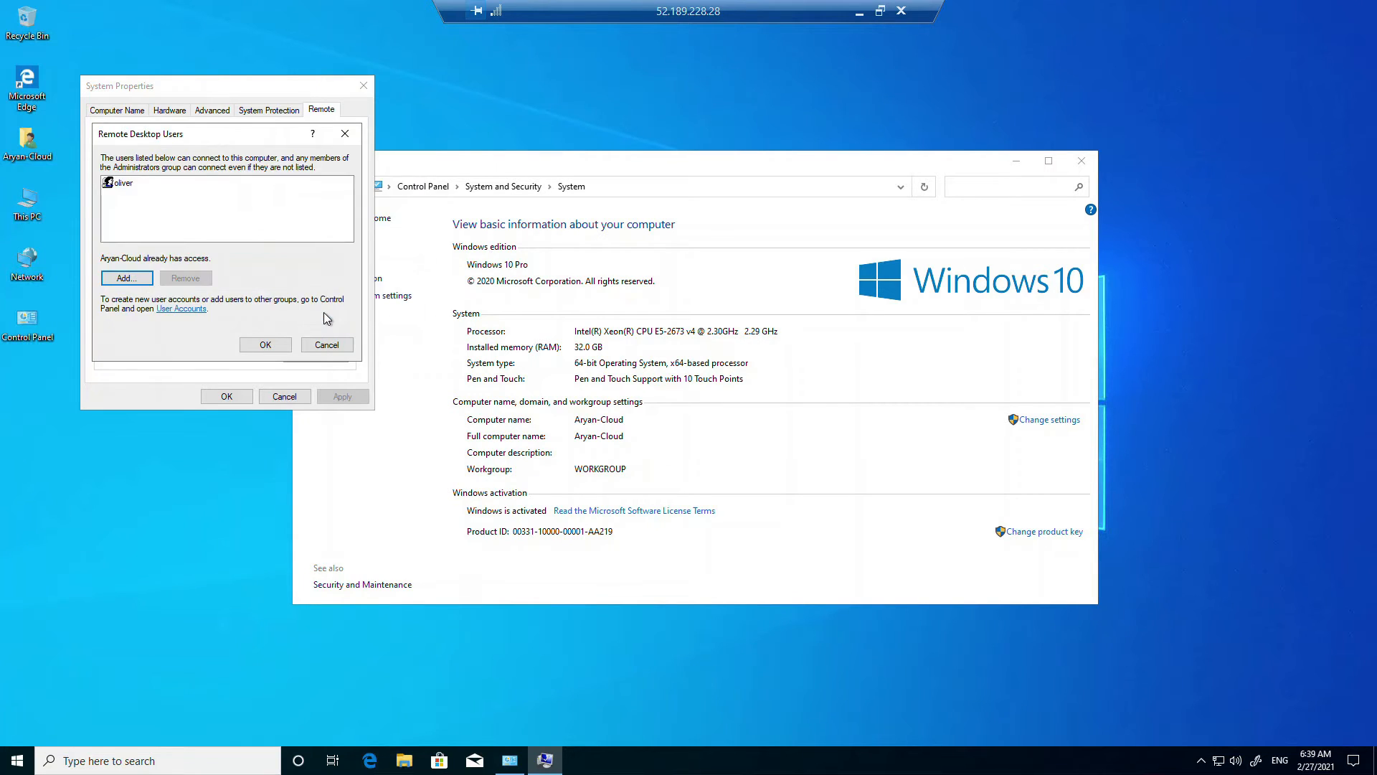
- Confirm the Remote Desktop Users list and the system properties to apply the new account's remote access
left_click(258, 345)
left_click(228, 394)
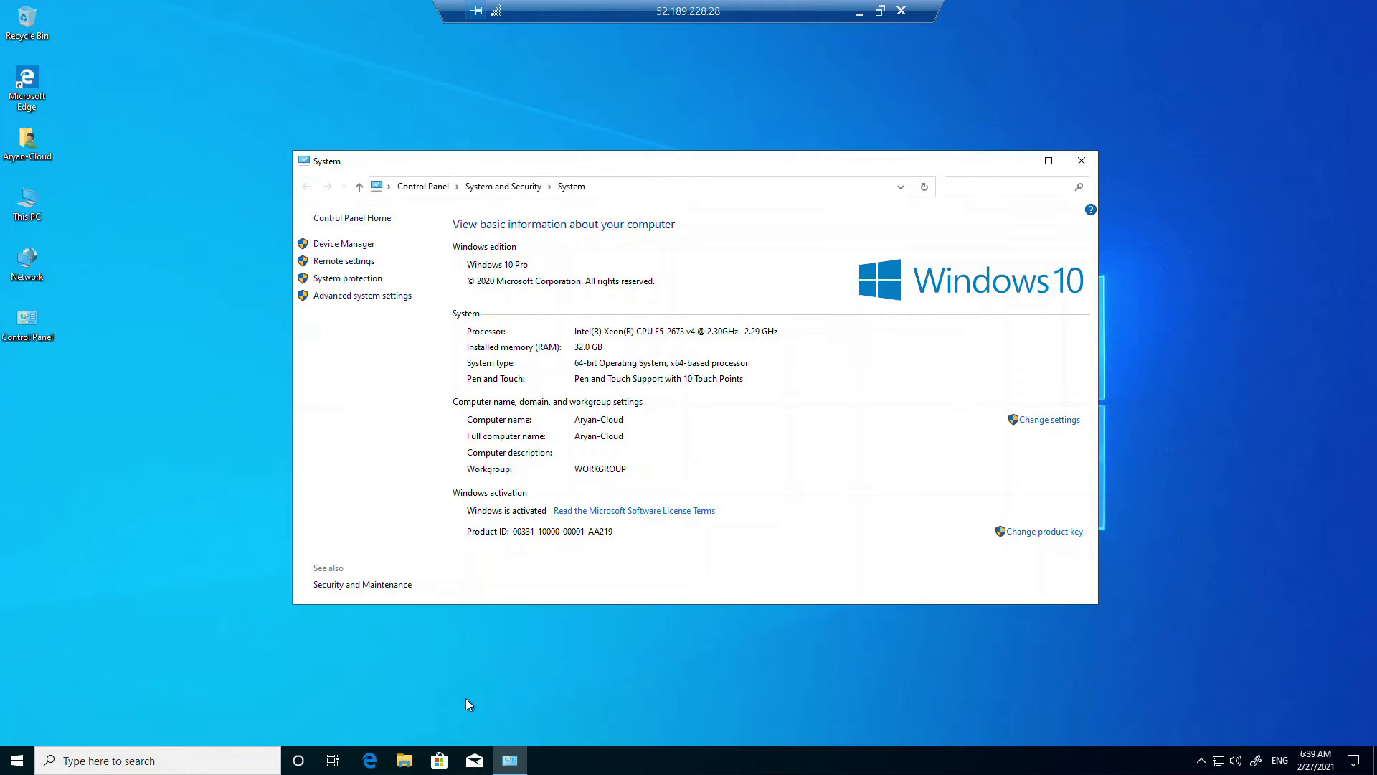
left_click(147, 761)
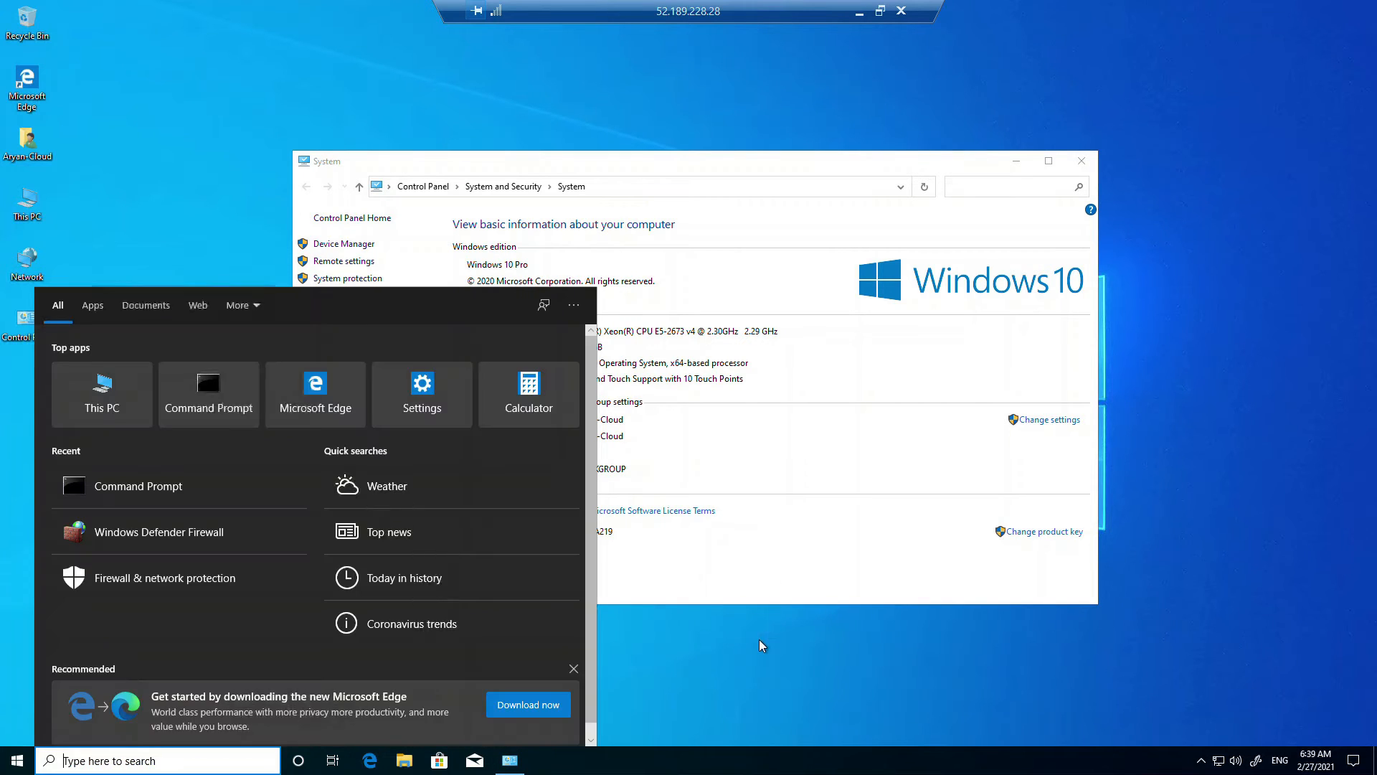
left_click(759, 639)
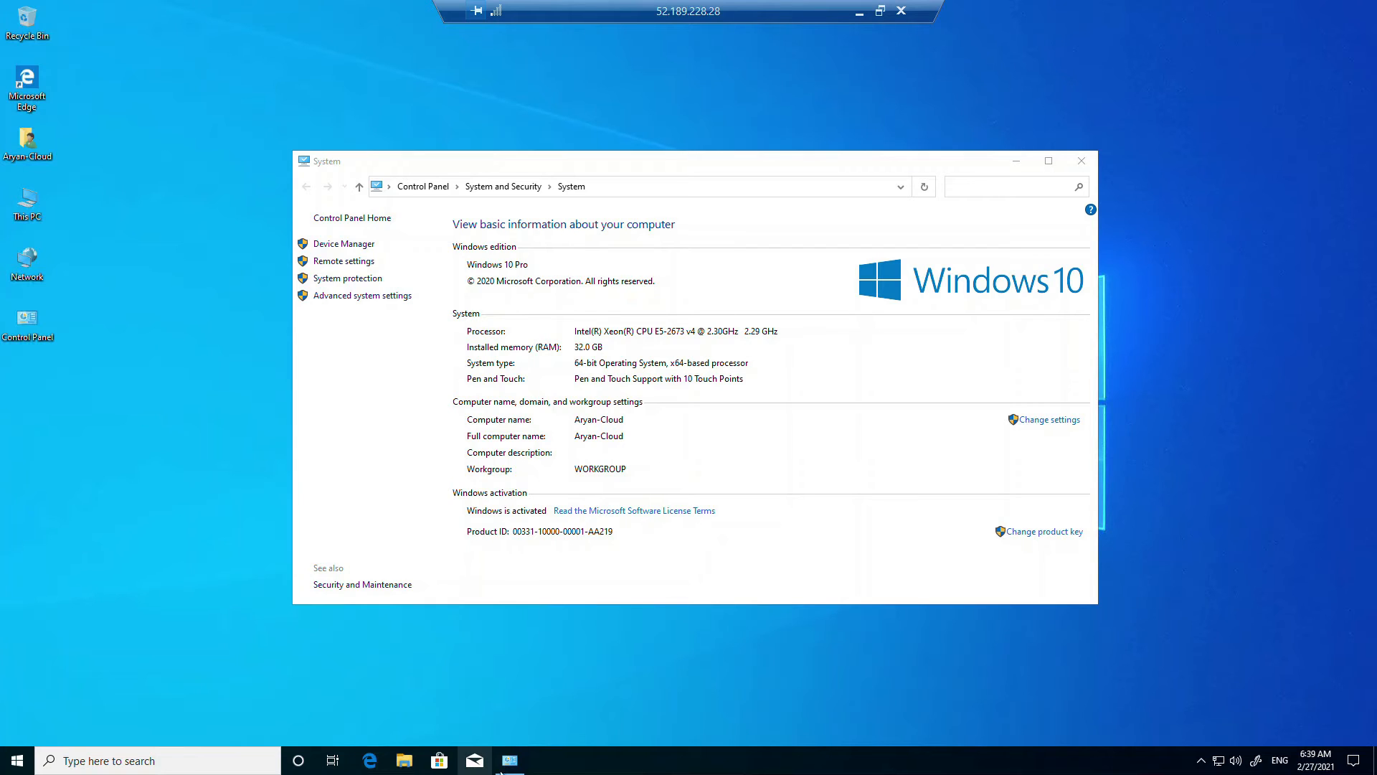
- Disconnect from the cloud machine's remote session
mouse_move(518, 766)
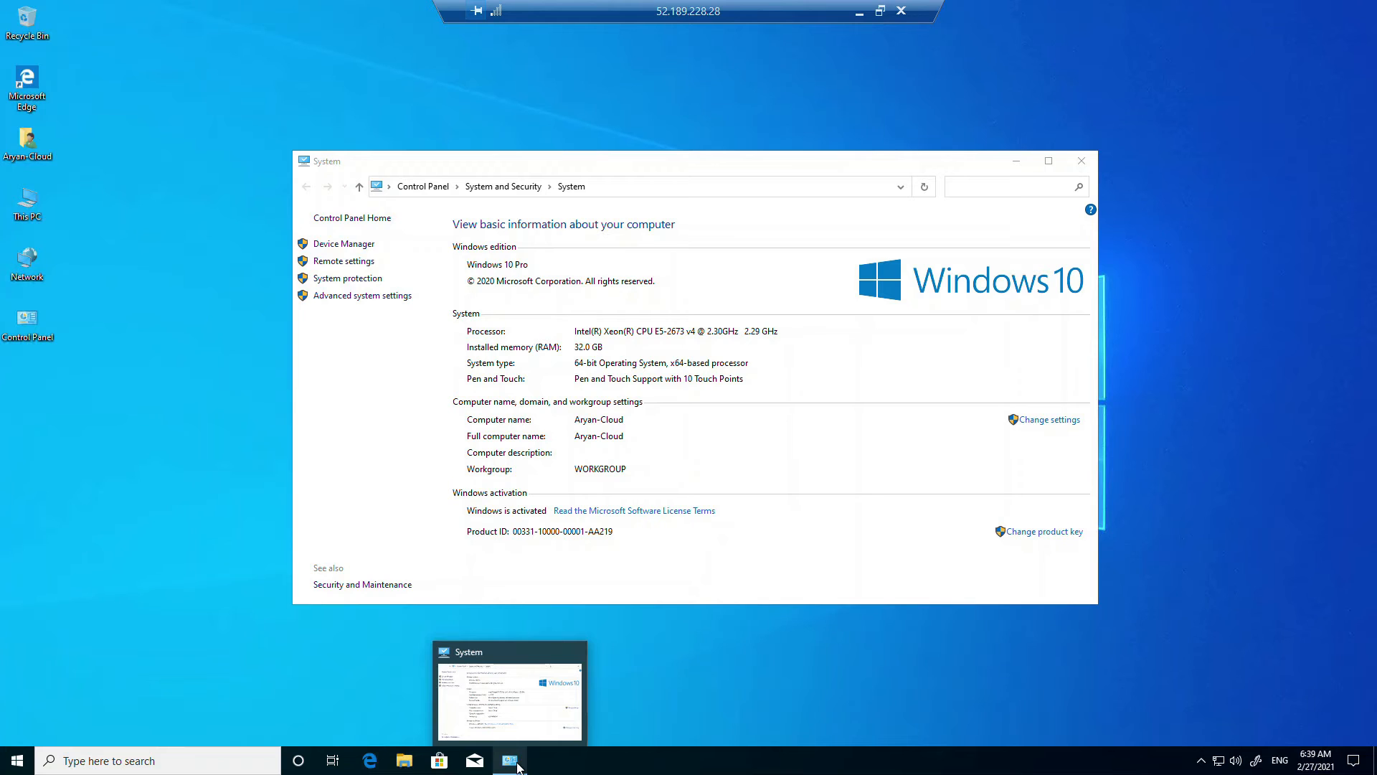
left_click(17, 761)
right_click(18, 762)
mouse_move(115, 726)
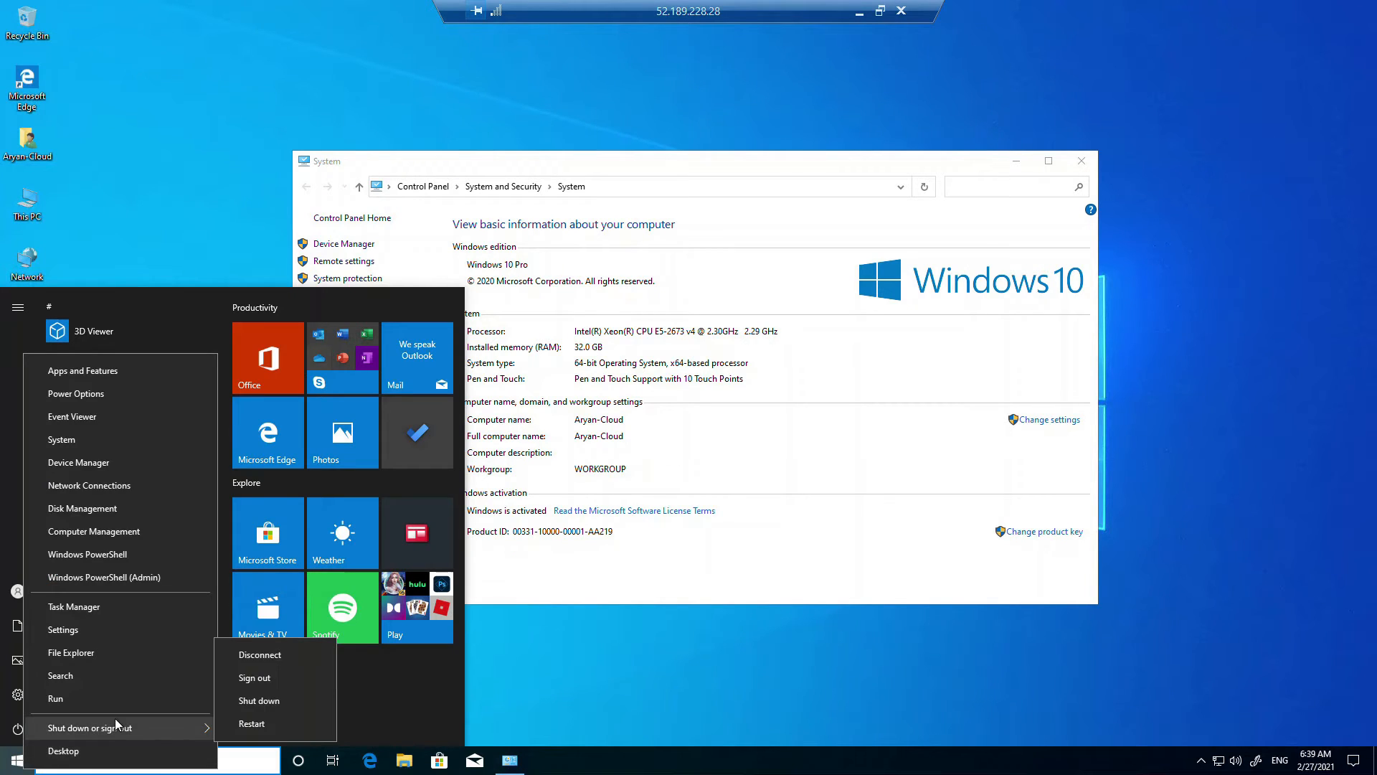
left_click(238, 656)
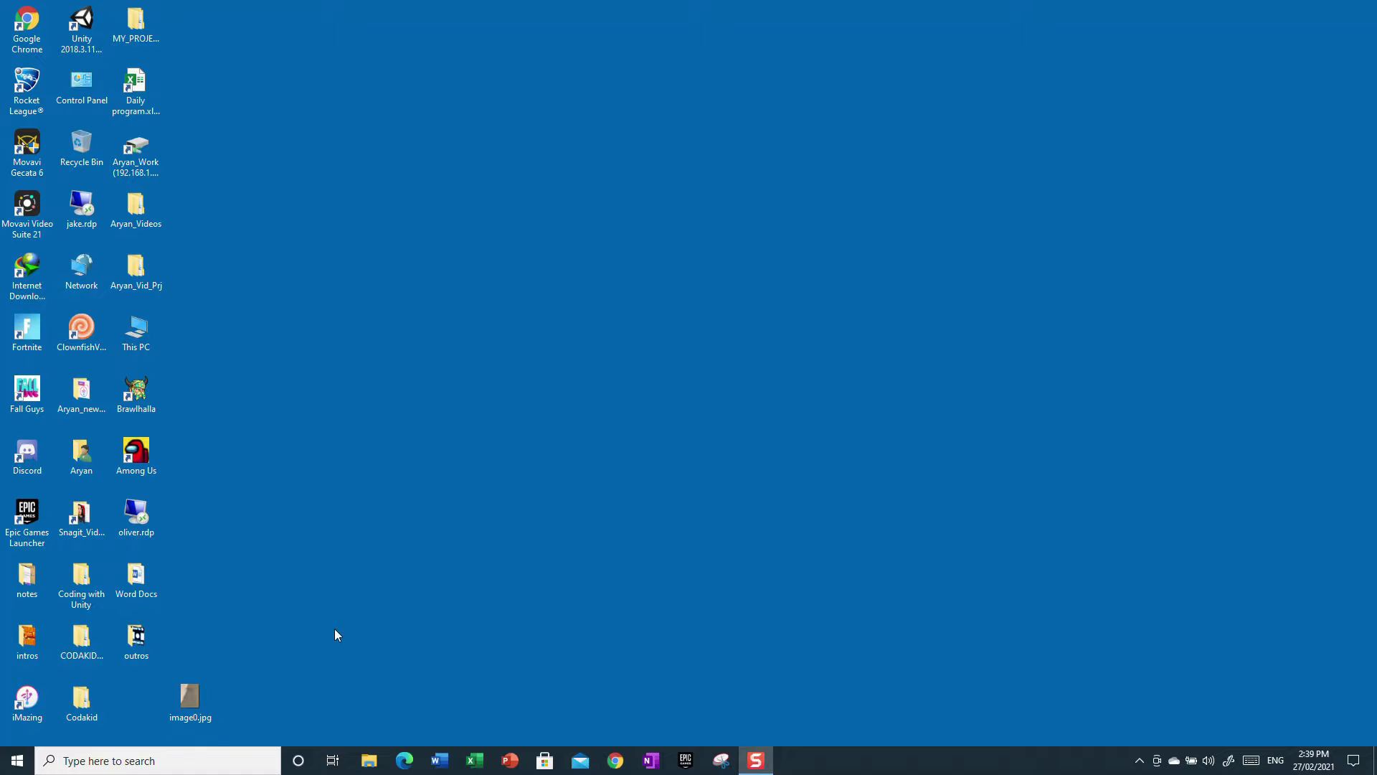
- Find and open Remote Desktop Connection on the local computer and show its full connection options
left_click(176, 759)
type("mst")
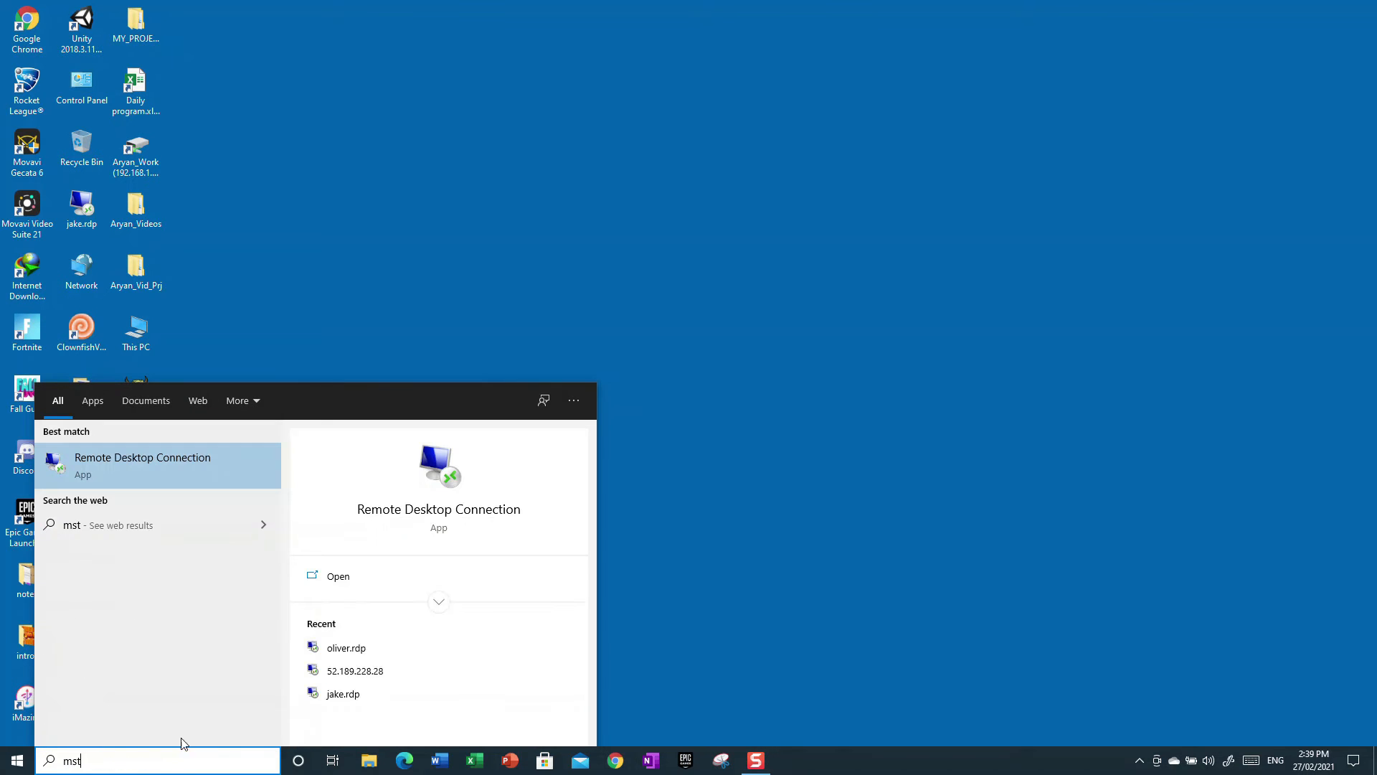
left_click(455, 501)
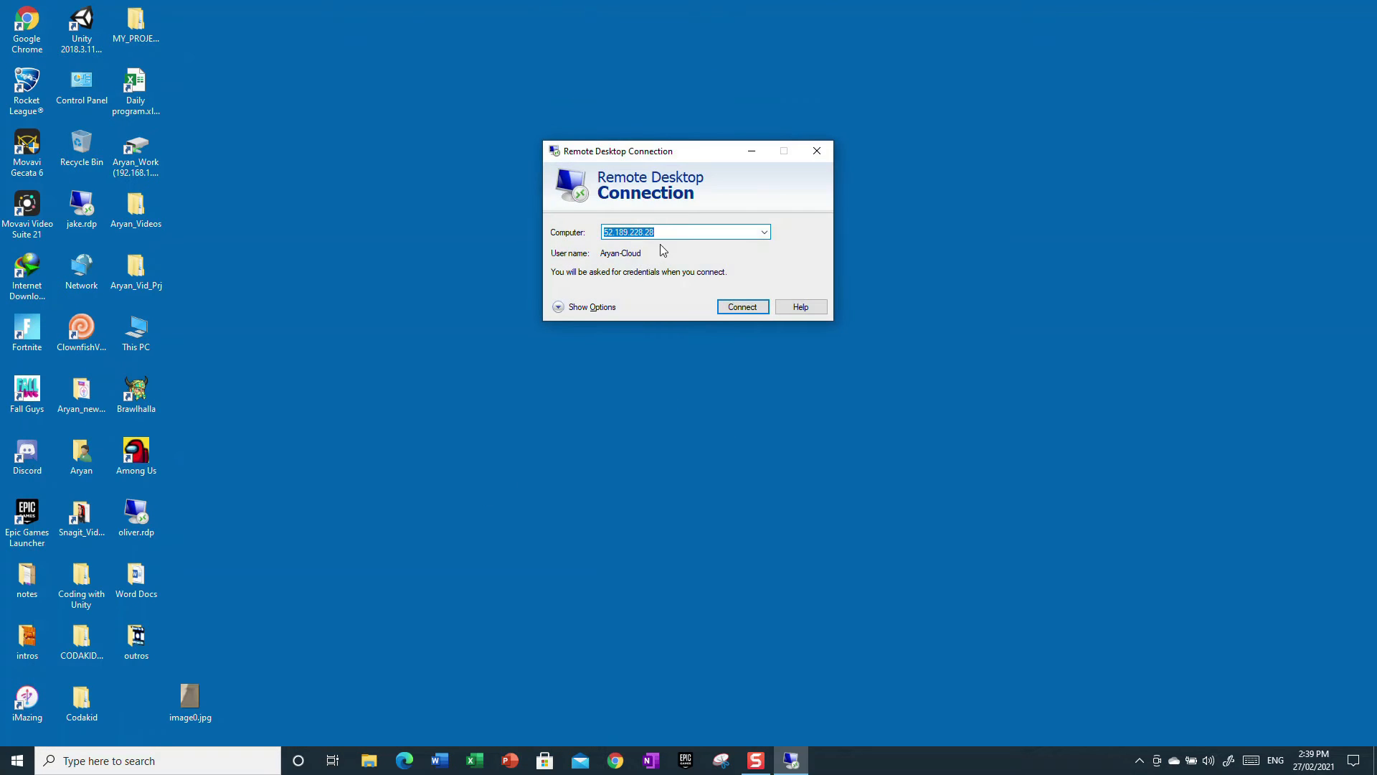
left_click(585, 307)
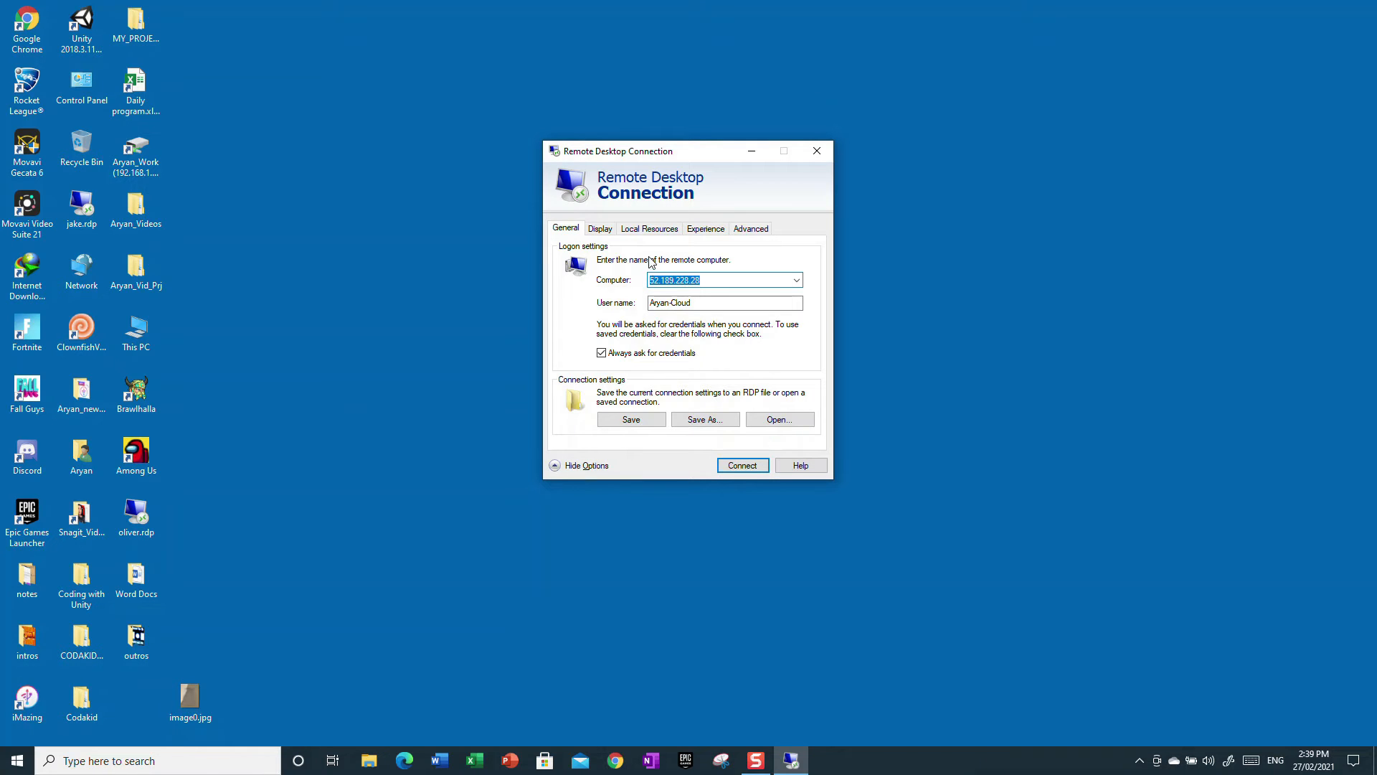
- Replace the connection's user name with the new account's user name
left_click(700, 304)
key("ctrl+a")
type("=")
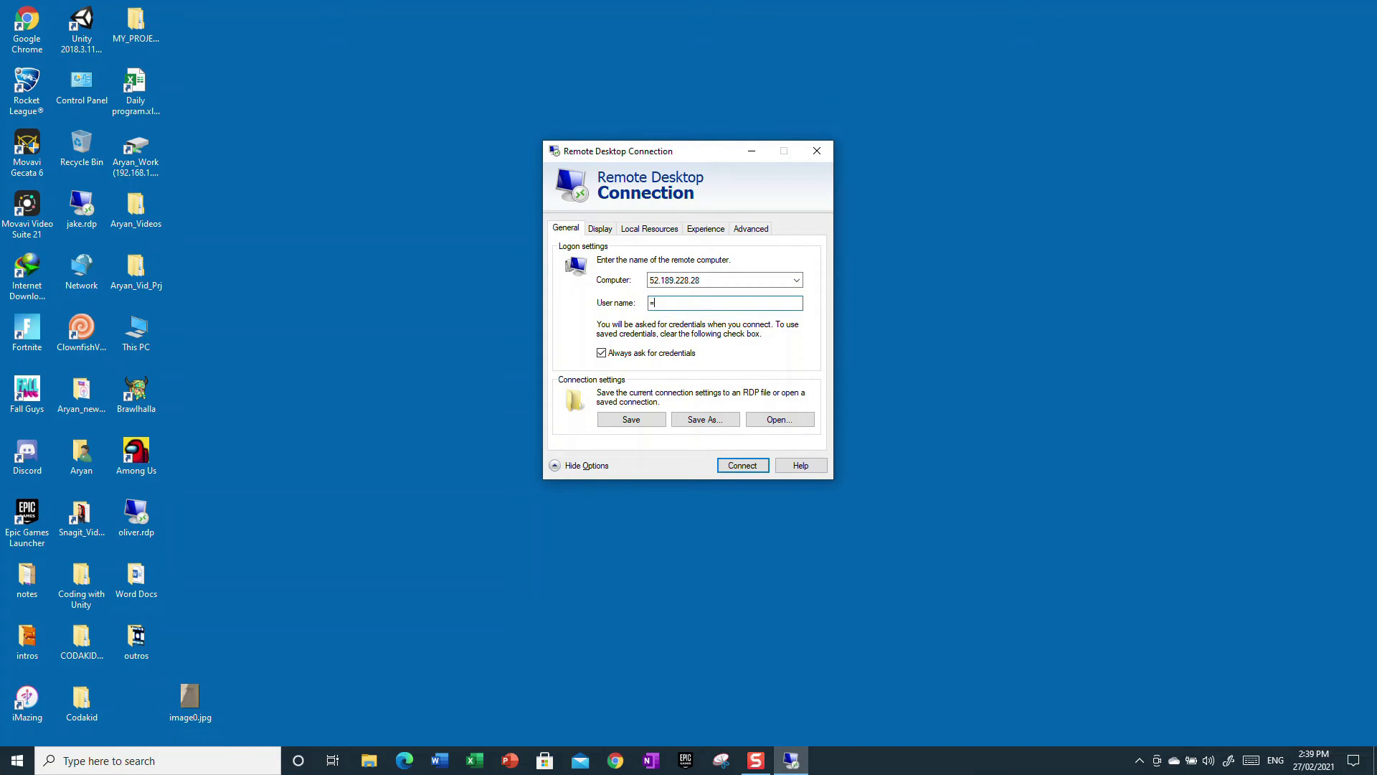
type("oliver")
key("BackSpace")
key("BackSpace")
key("BackSpace")
key("BackSpace")
key("BackSpace")
key("BackSpace")
type("bvver")
- Save the connection settings in the Desktop folder as olive.rdp
left_click(696, 420)
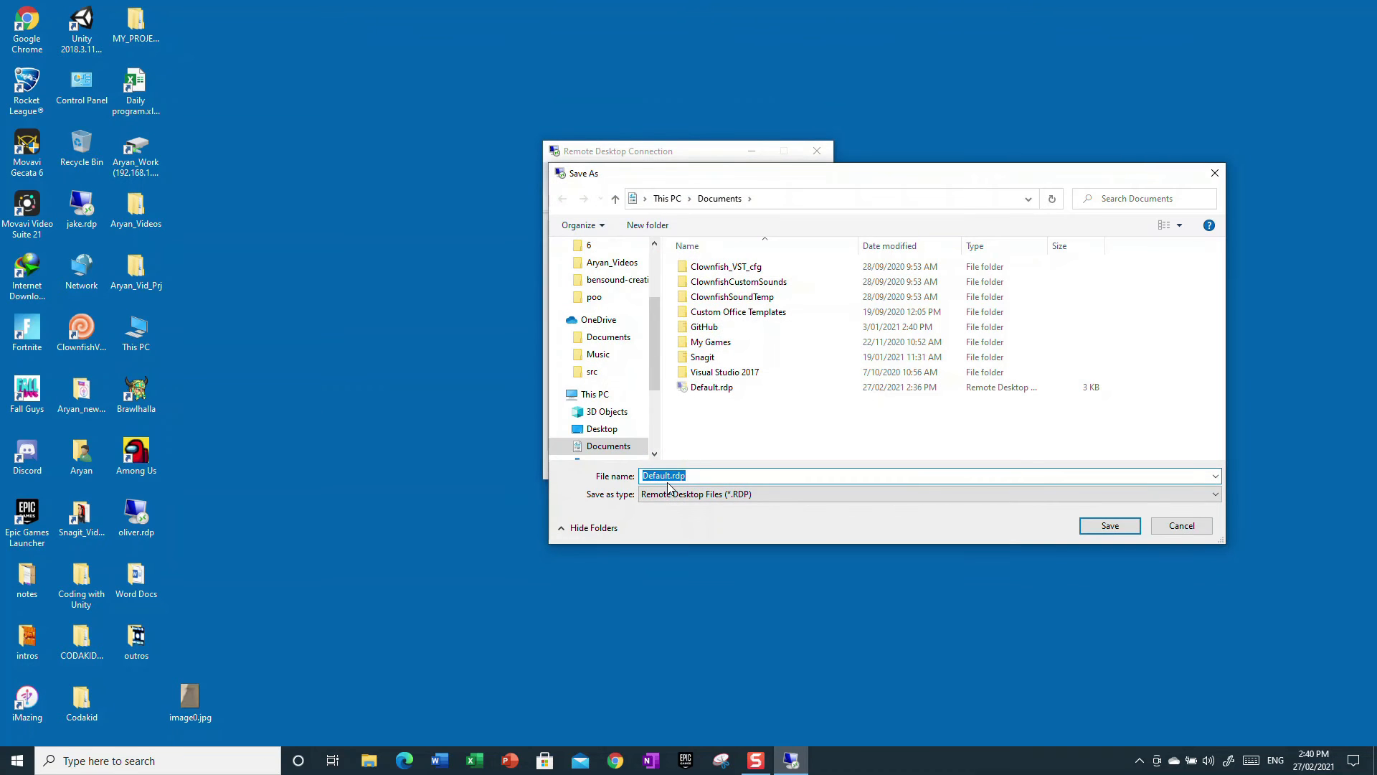
left_click(667, 477)
key("BackSpace")
key("BackSpace")
key("BackSpace")
key("BackSpace")
key("BackSpace")
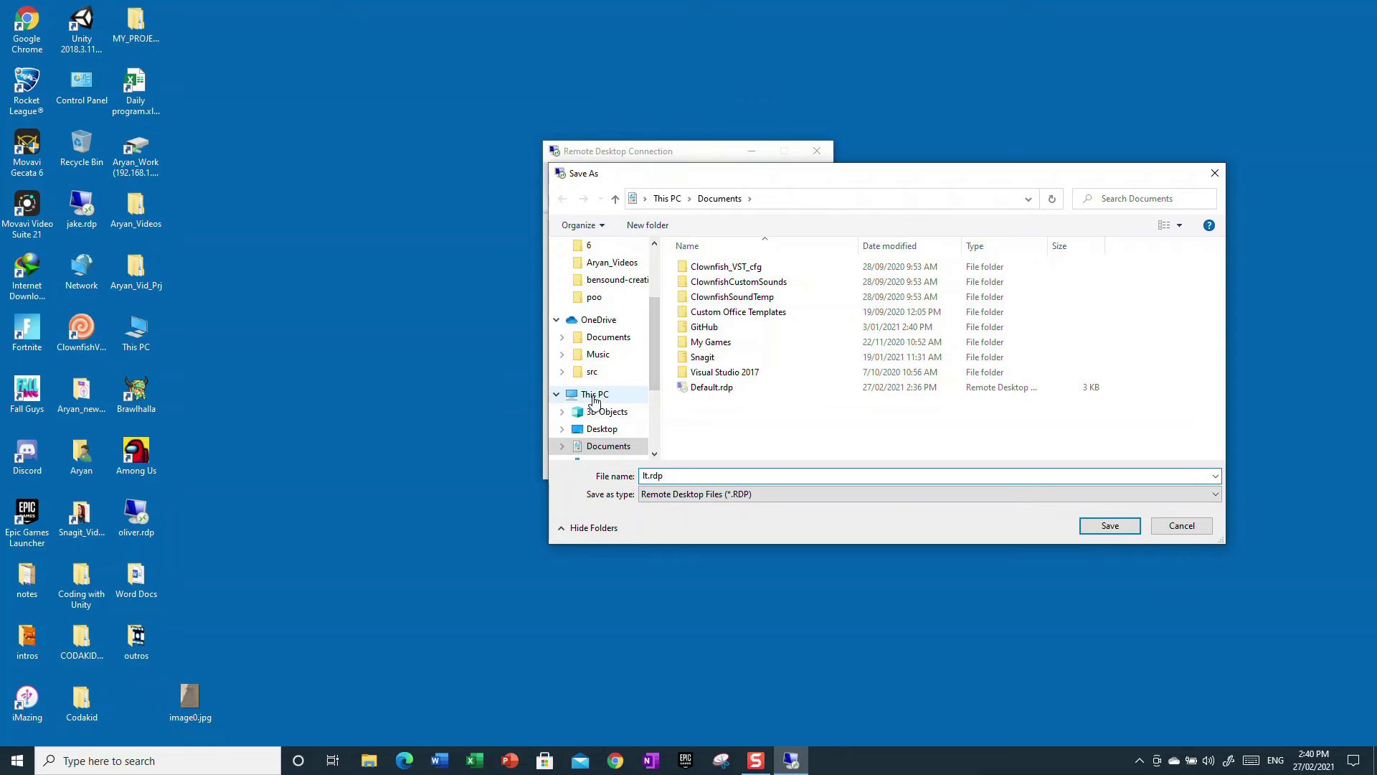
left_click(595, 394)
left_click(607, 412)
left_click(601, 429)
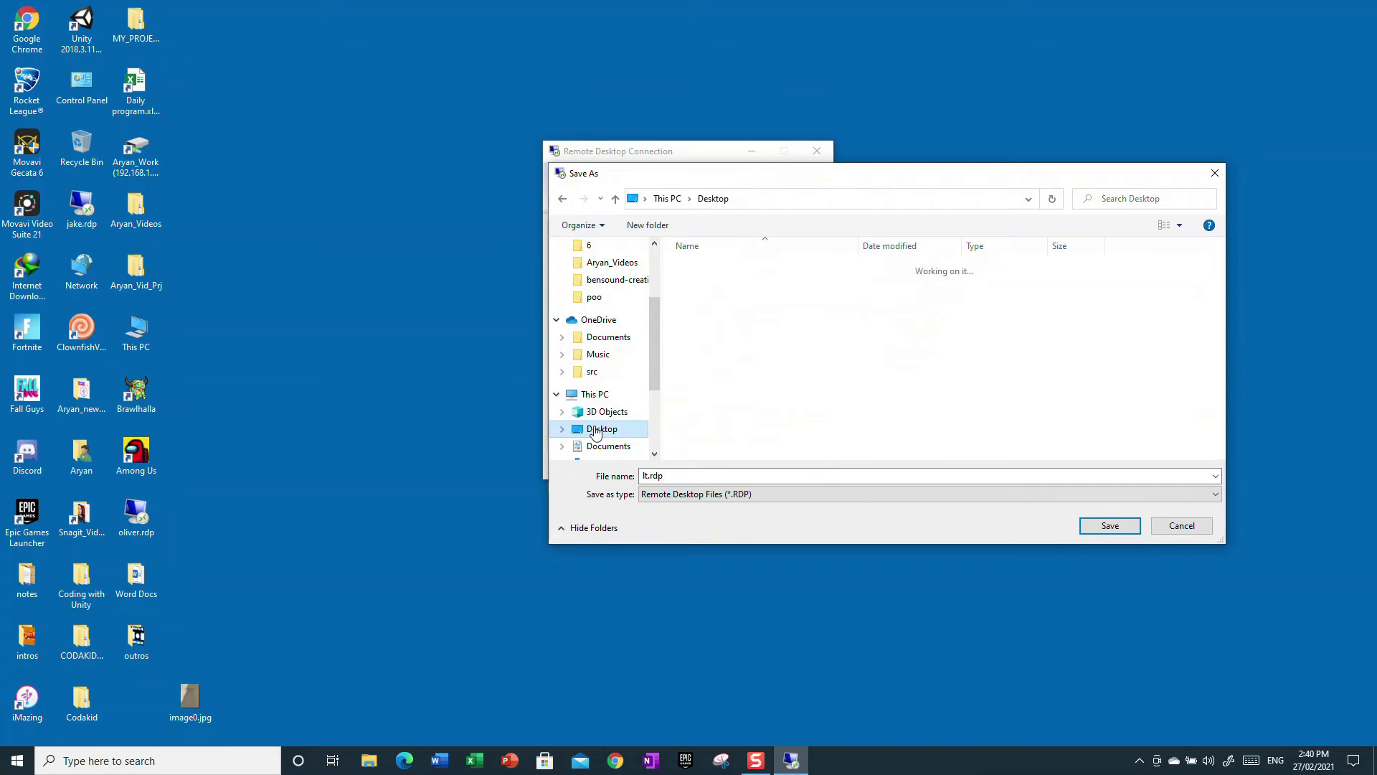
left_click(651, 474)
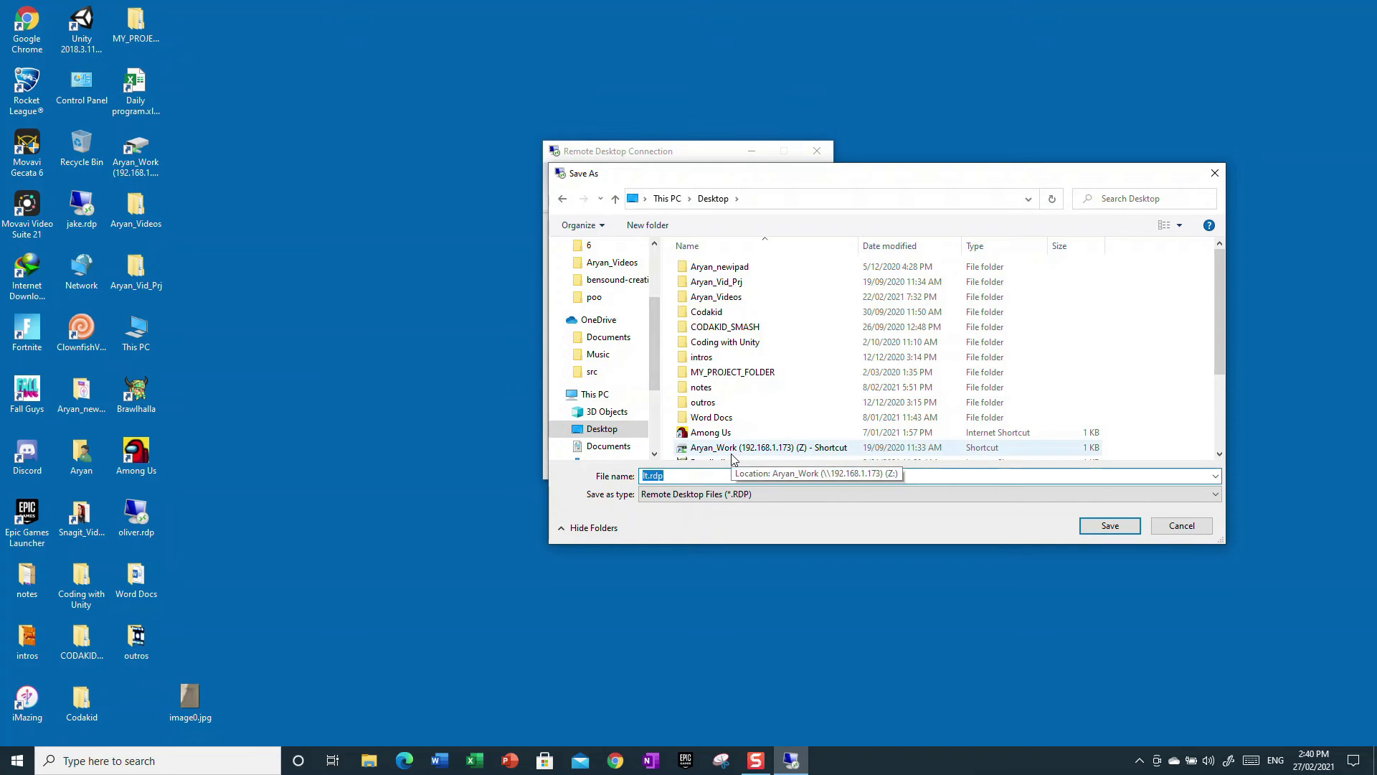
left_click(648, 476)
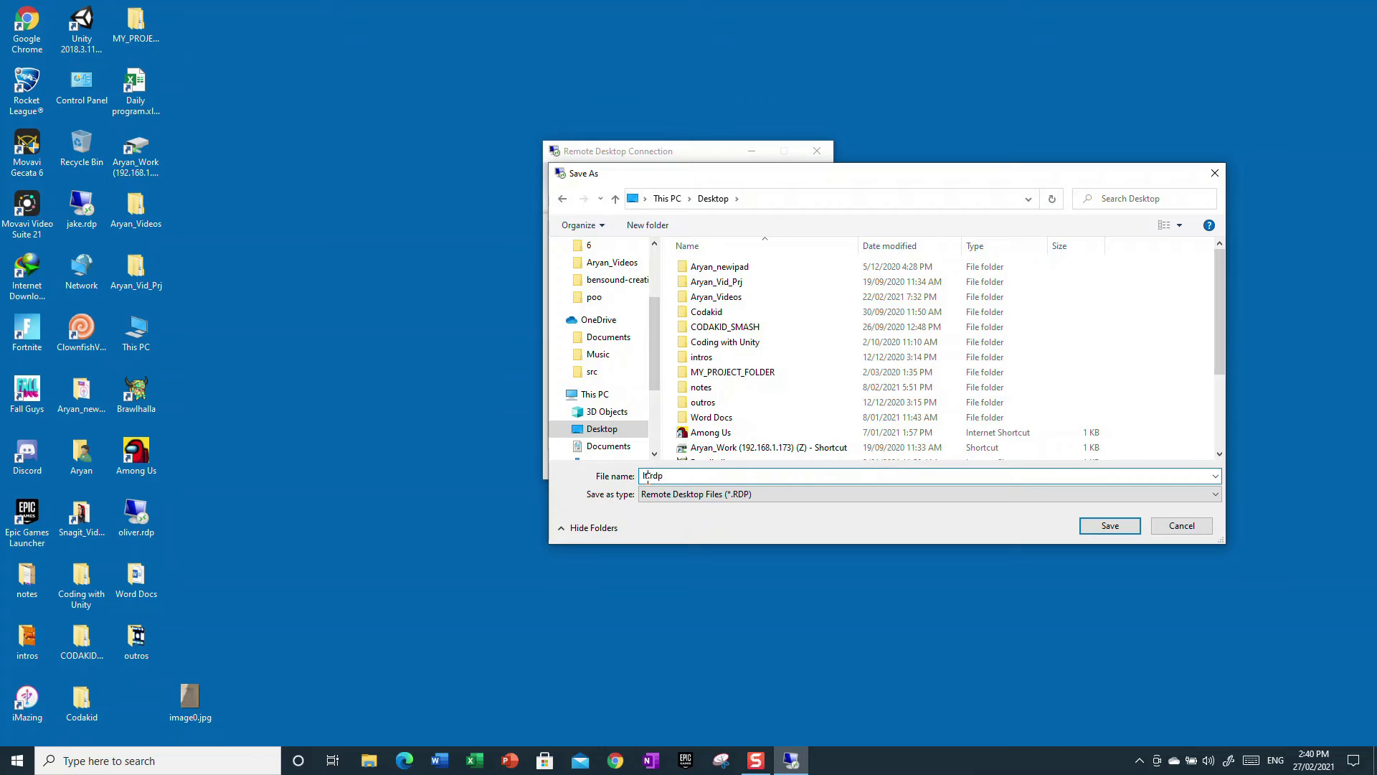
key("BackSpace")
key("BackSpace")
type("olive")
left_click(1099, 530)
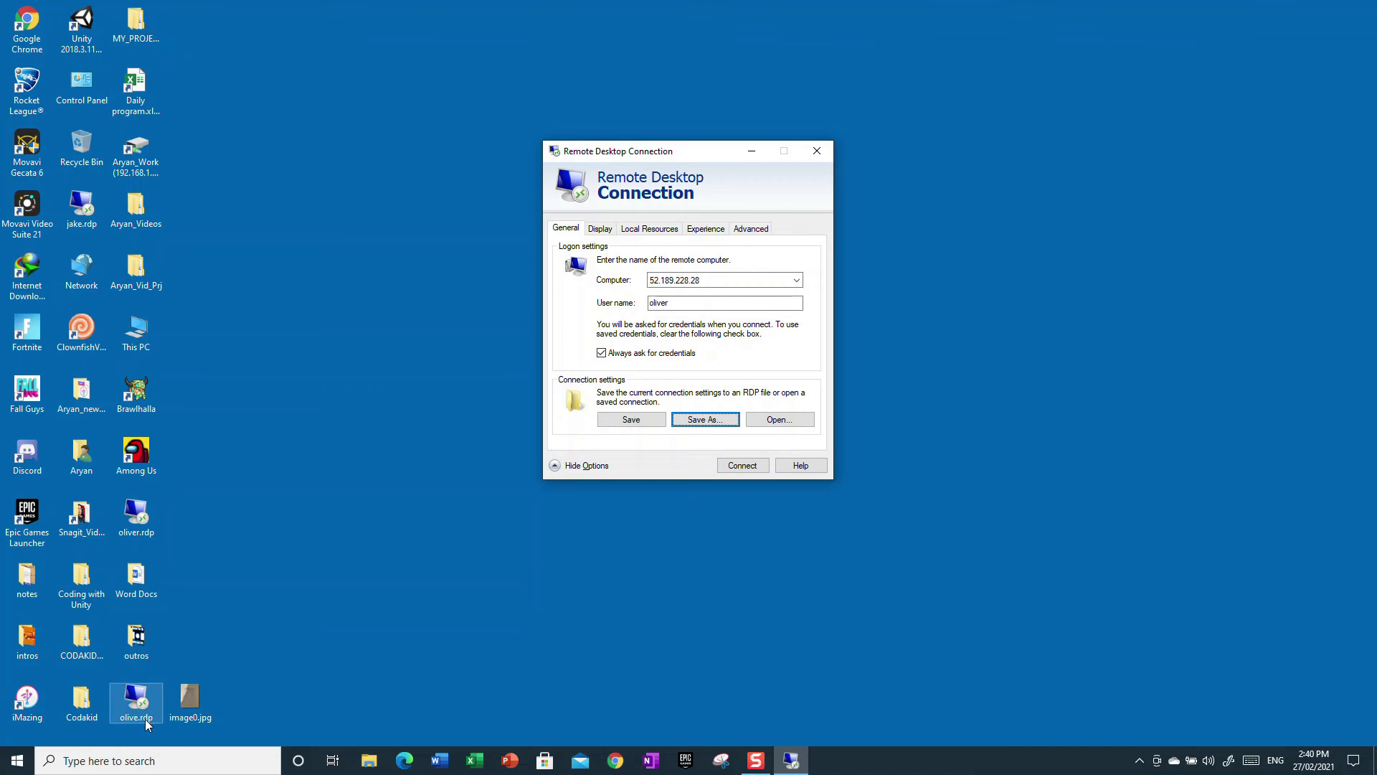
- Connect to 52.189.228.28, trusting the remote connection and turning off further trust prompts for this computer
left_click(743, 467)
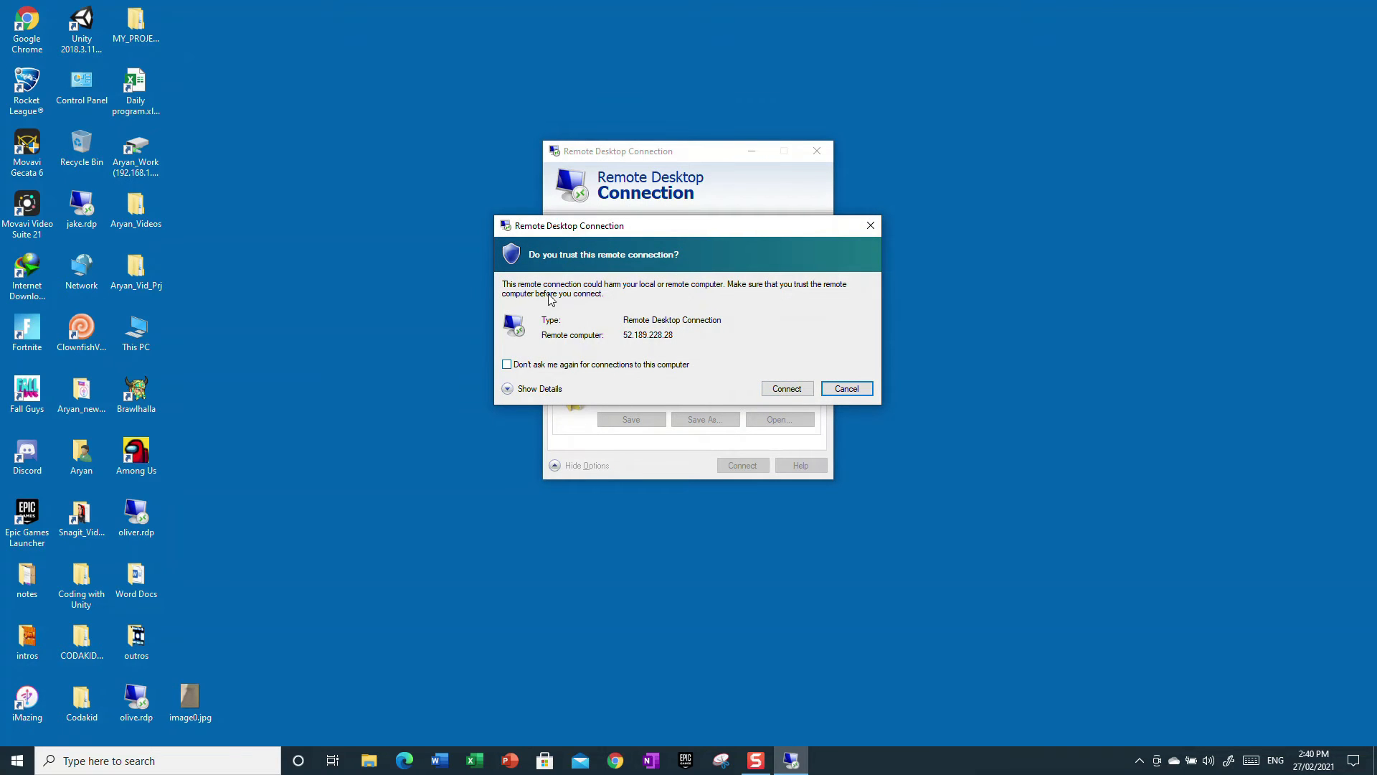
left_click_drag(620, 239, 791, 276)
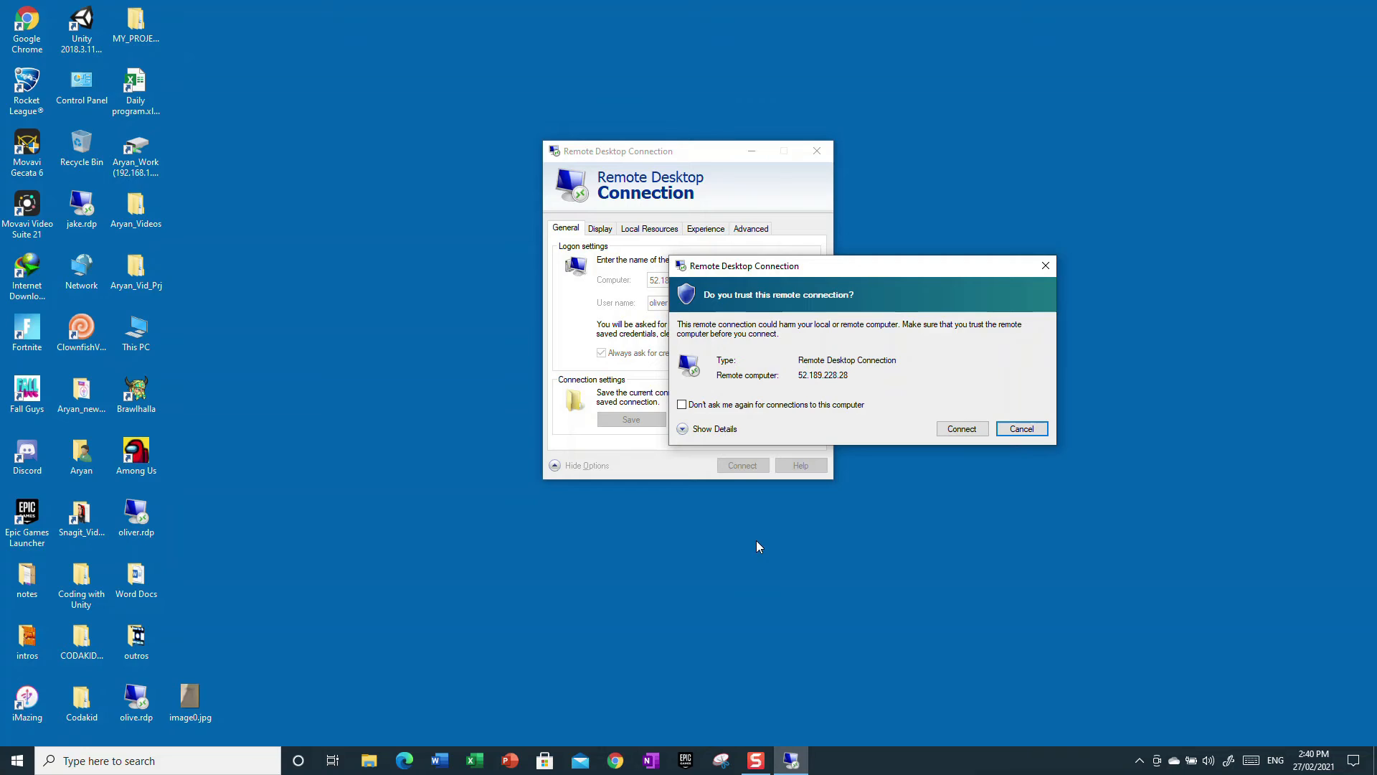
mouse_move(751, 770)
left_click_drag(770, 273, 785, 326)
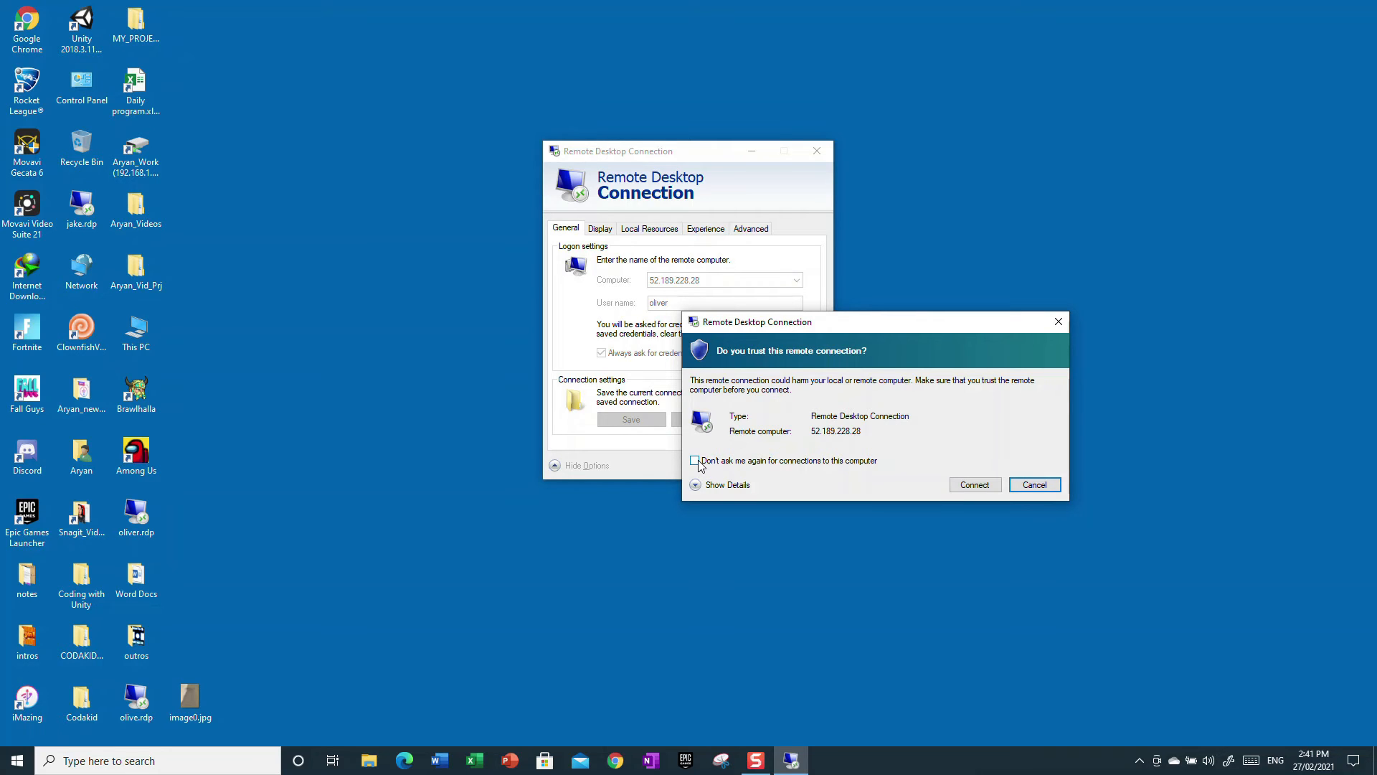
left_click_drag(792, 328, 734, 359)
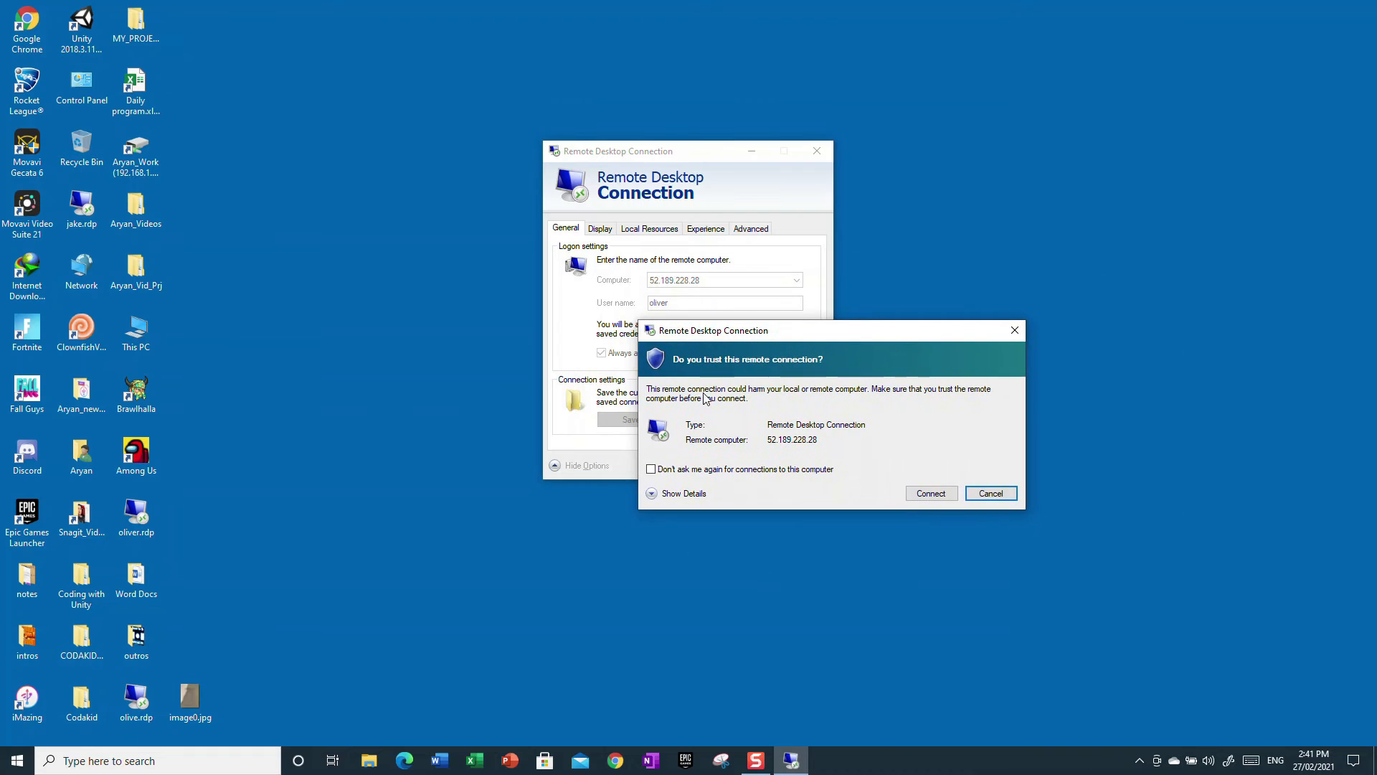
left_click(653, 469)
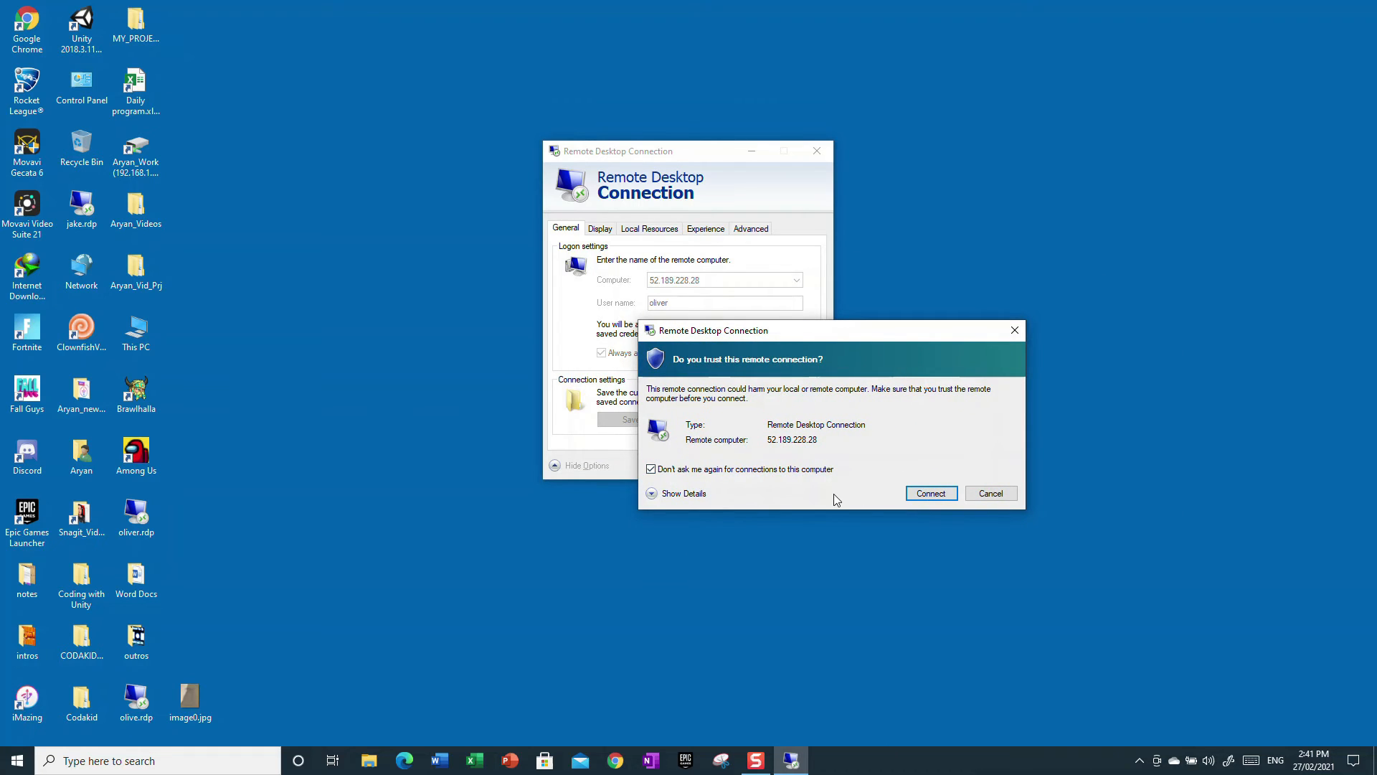
left_click(931, 494)
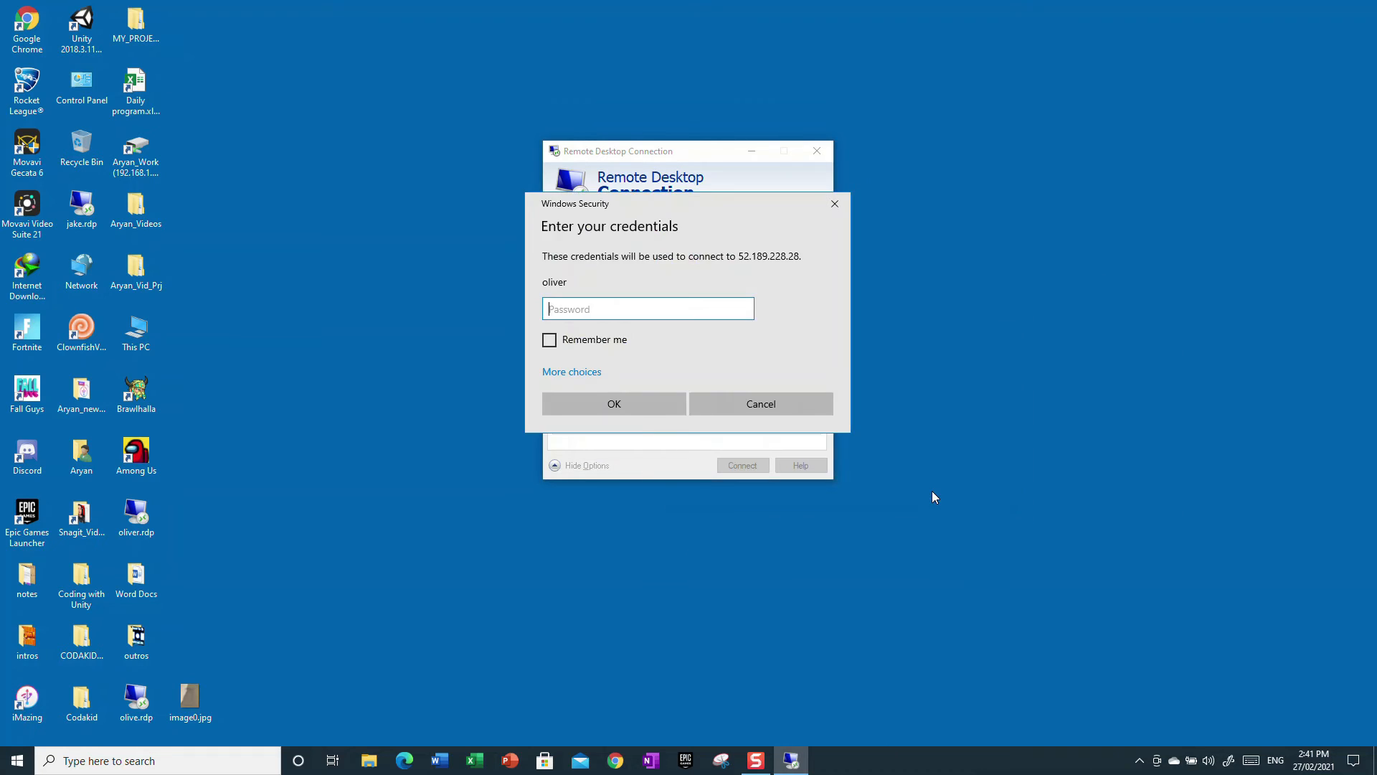
- Try to sign in with the new account's password and remembered credentials, and close Remote Desktop Connection
left_click(756, 761)
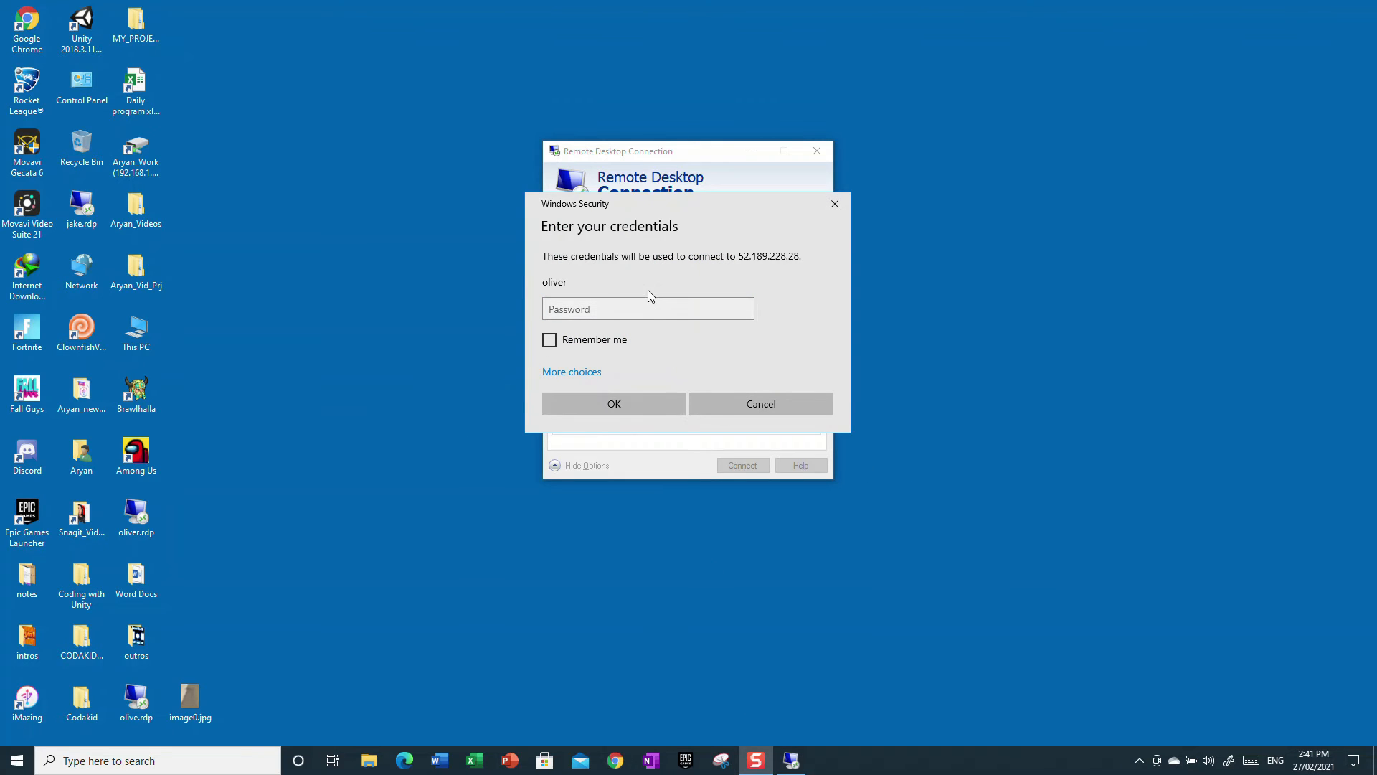
left_click(576, 307)
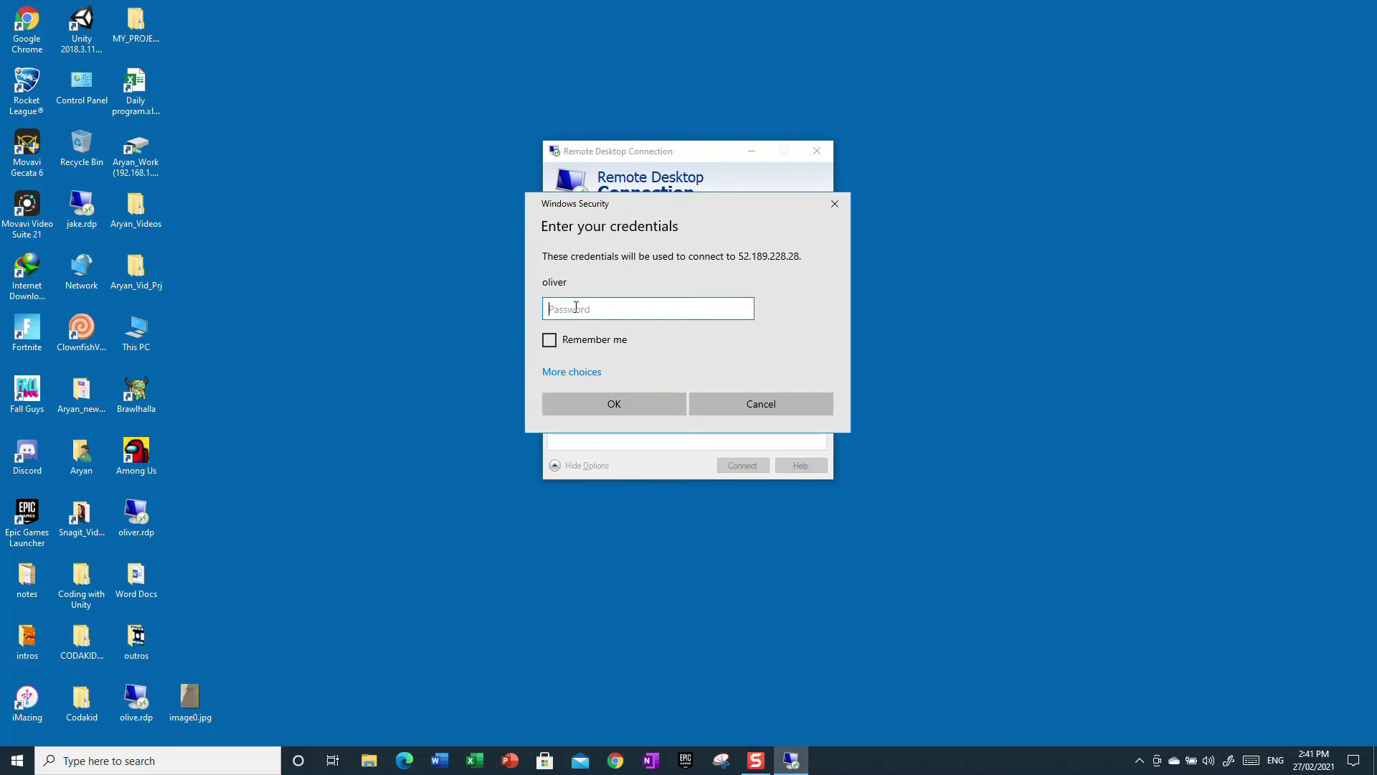
type("•")
key("BackSpace")
type("••••")
type("•••••")
left_click(550, 340)
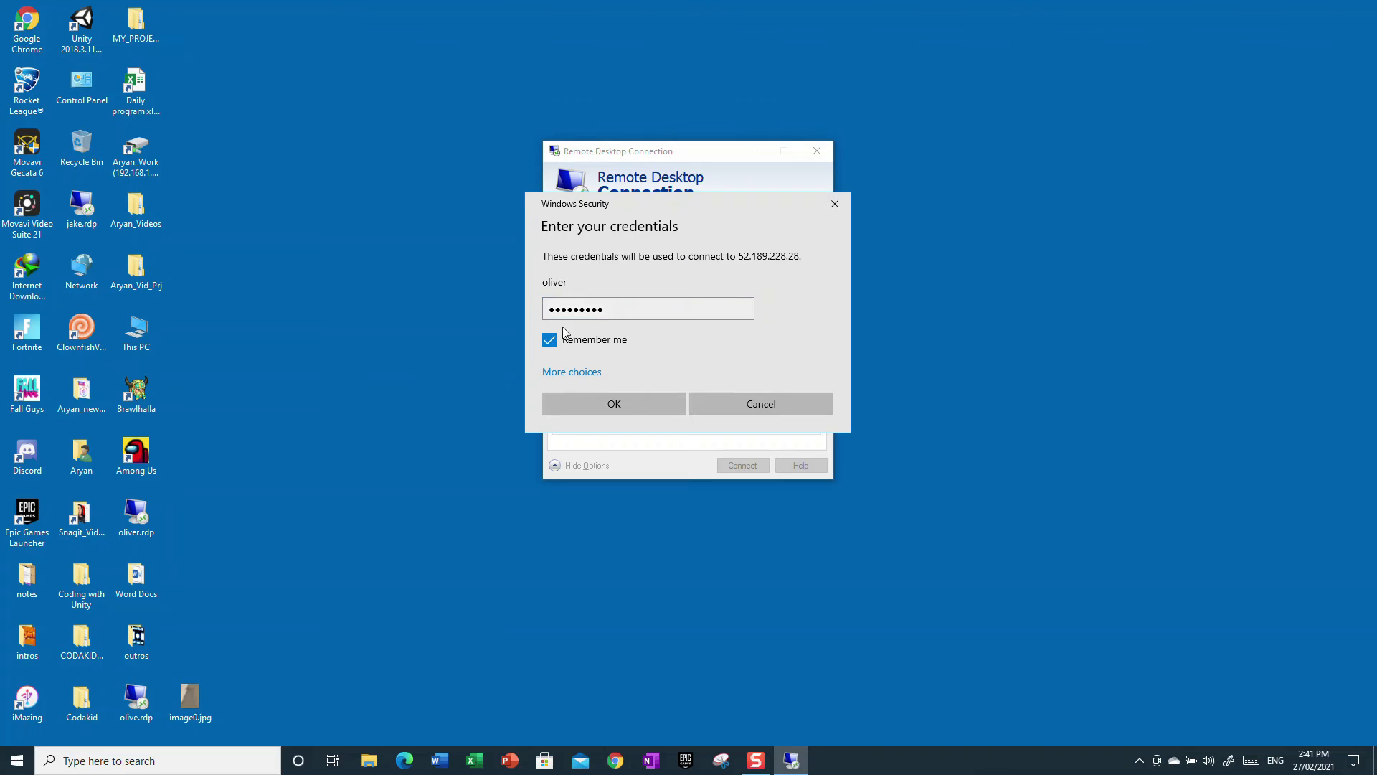
double_click(609, 310)
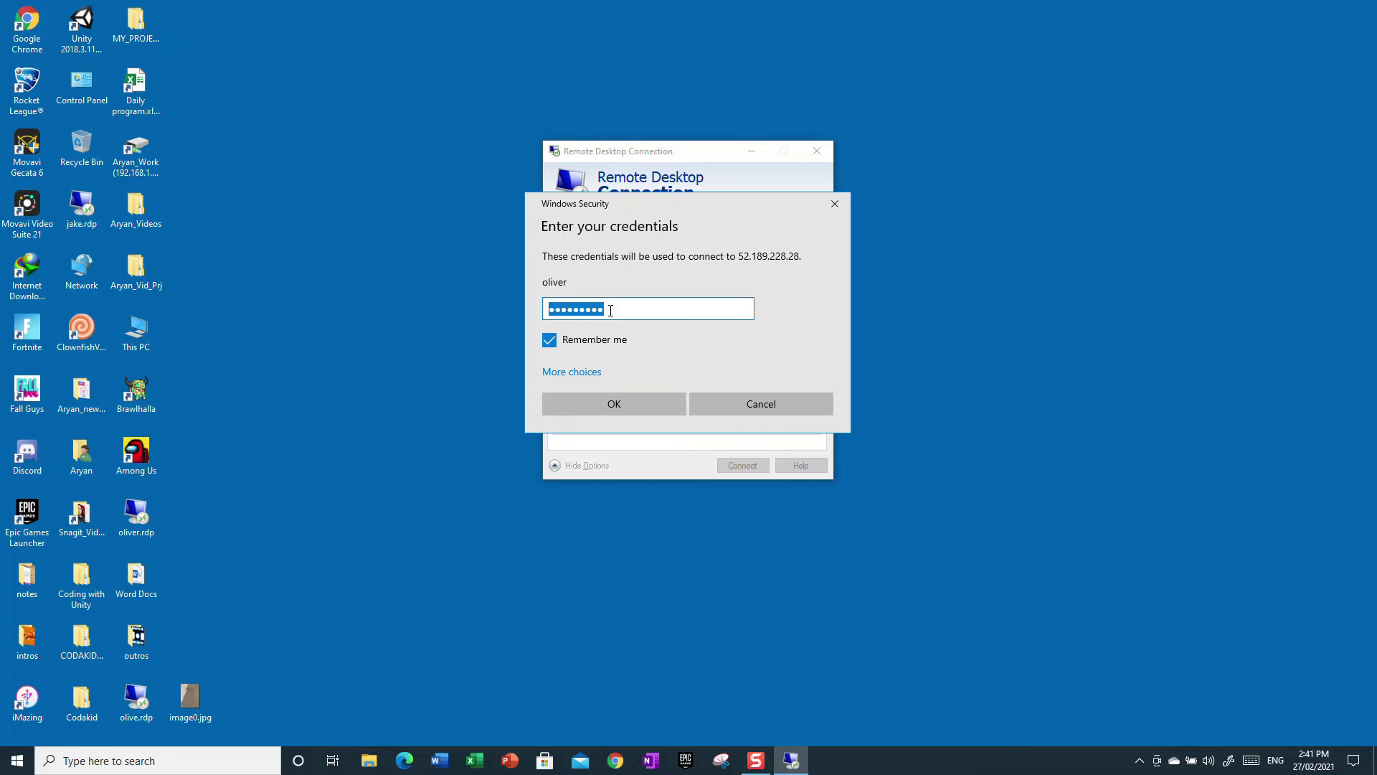
left_click(581, 343)
left_click(633, 398)
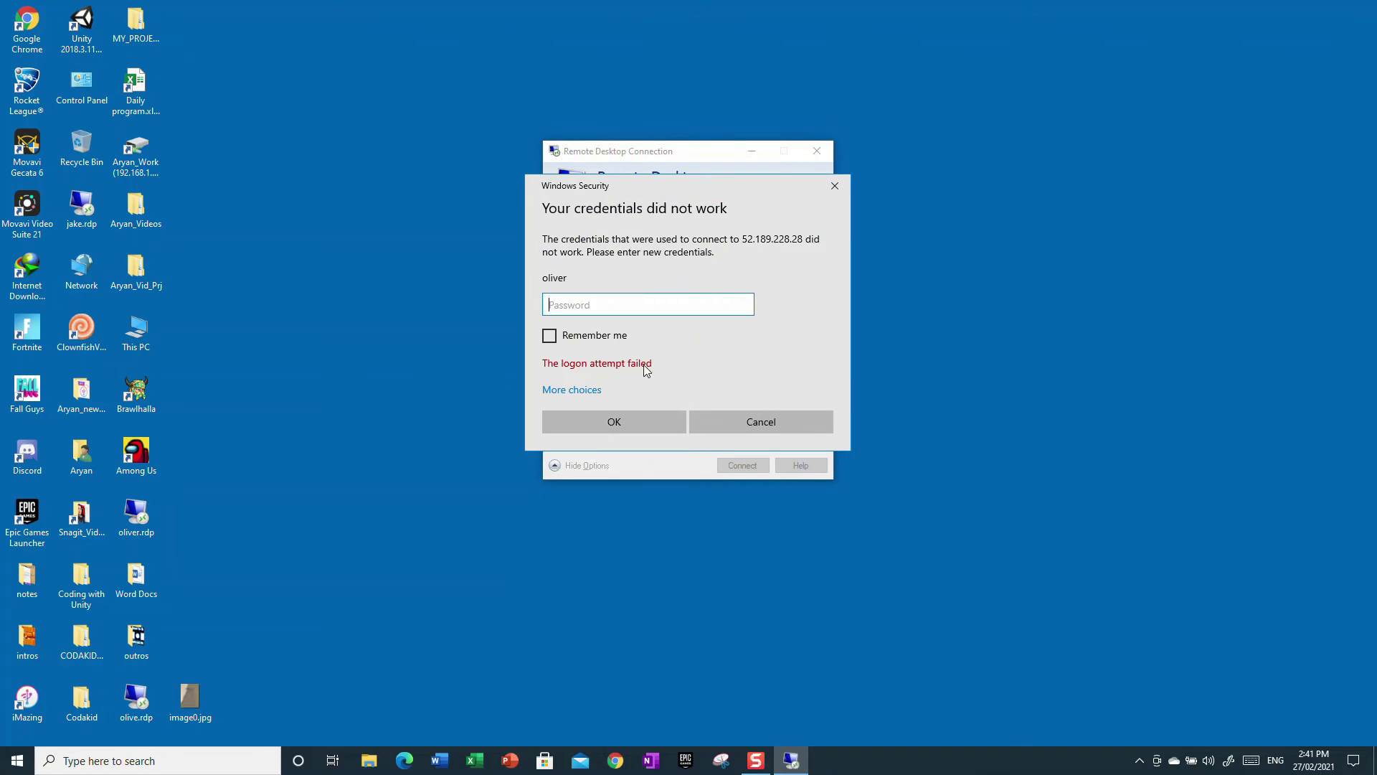
left_click_drag(623, 184, 705, 301)
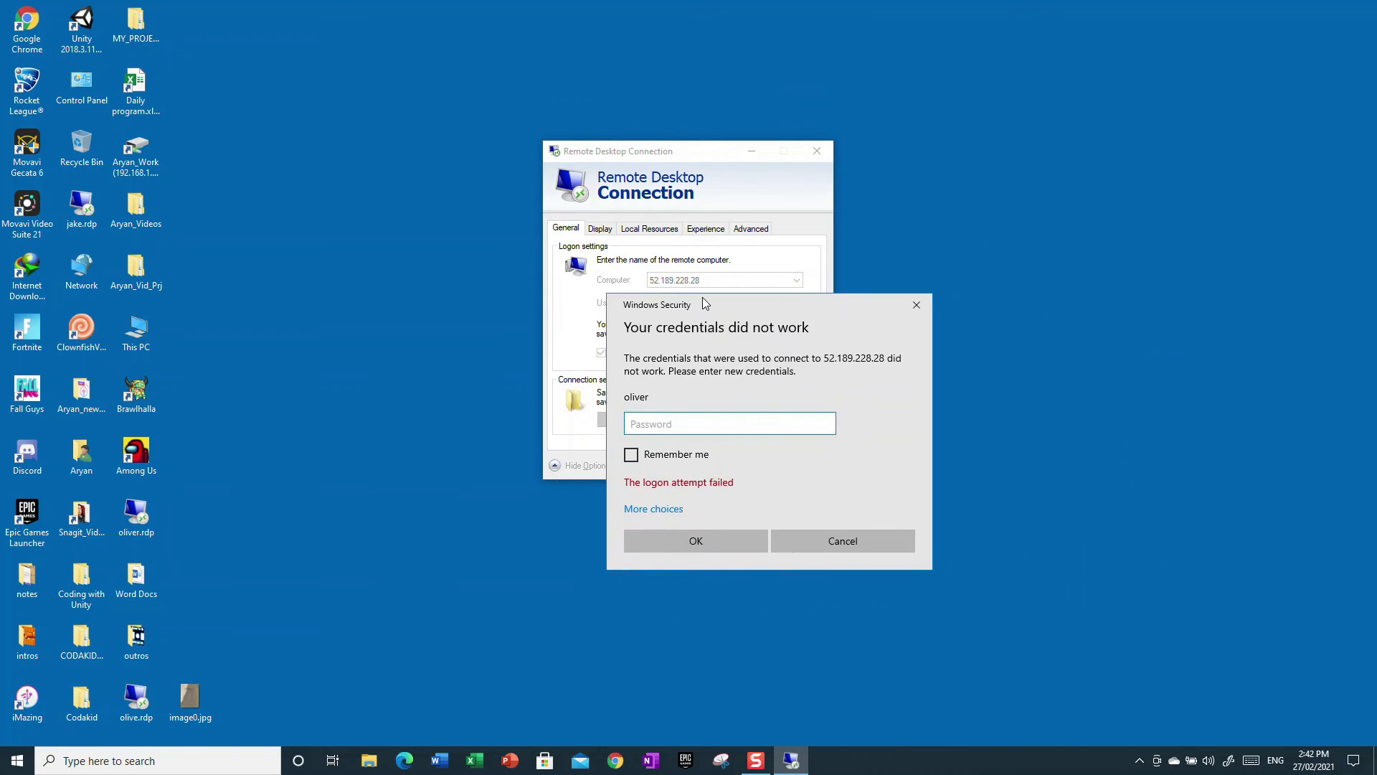
left_click(916, 304)
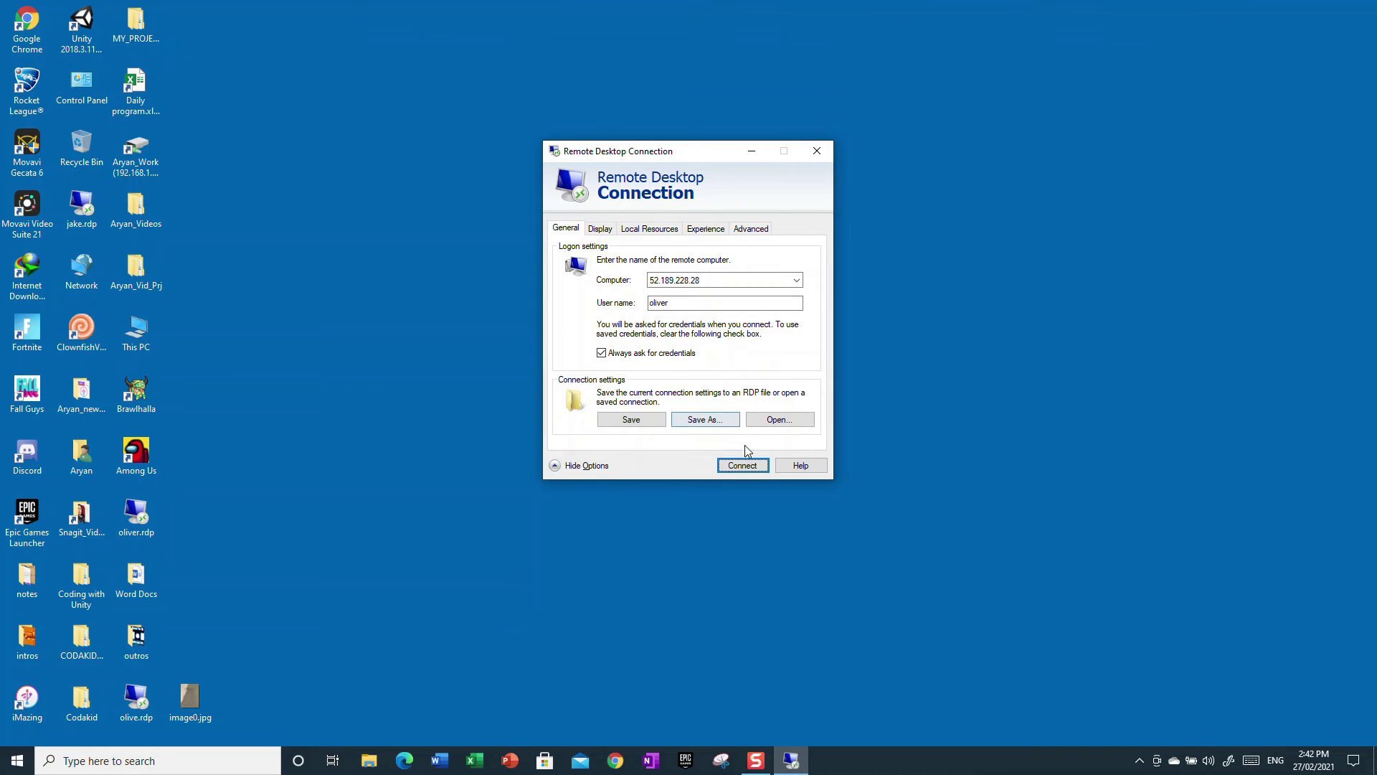
left_click(817, 151)
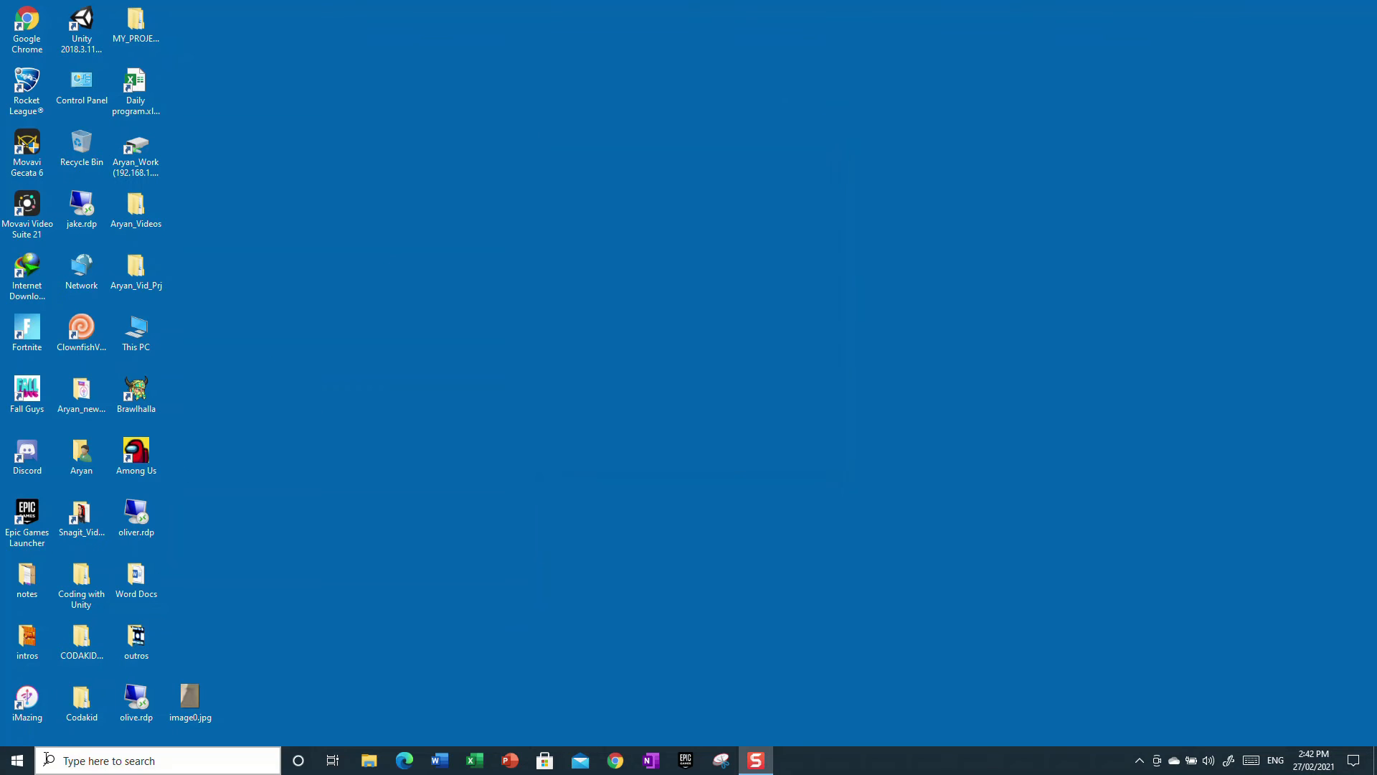
- Reopen Remote Desktop Connection and start connecting to 52.189.228.28 with the original administrator account
left_click(17, 759)
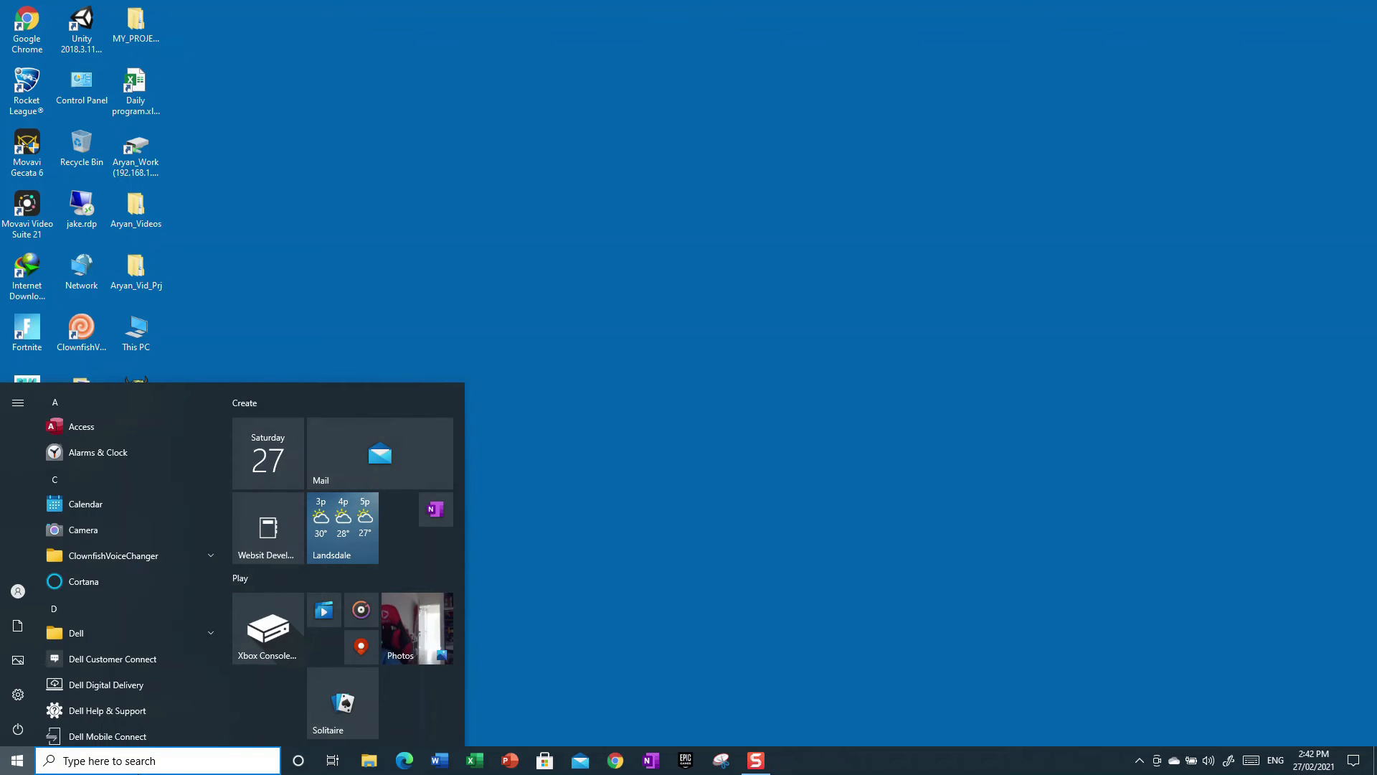
left_click(154, 761)
type("m")
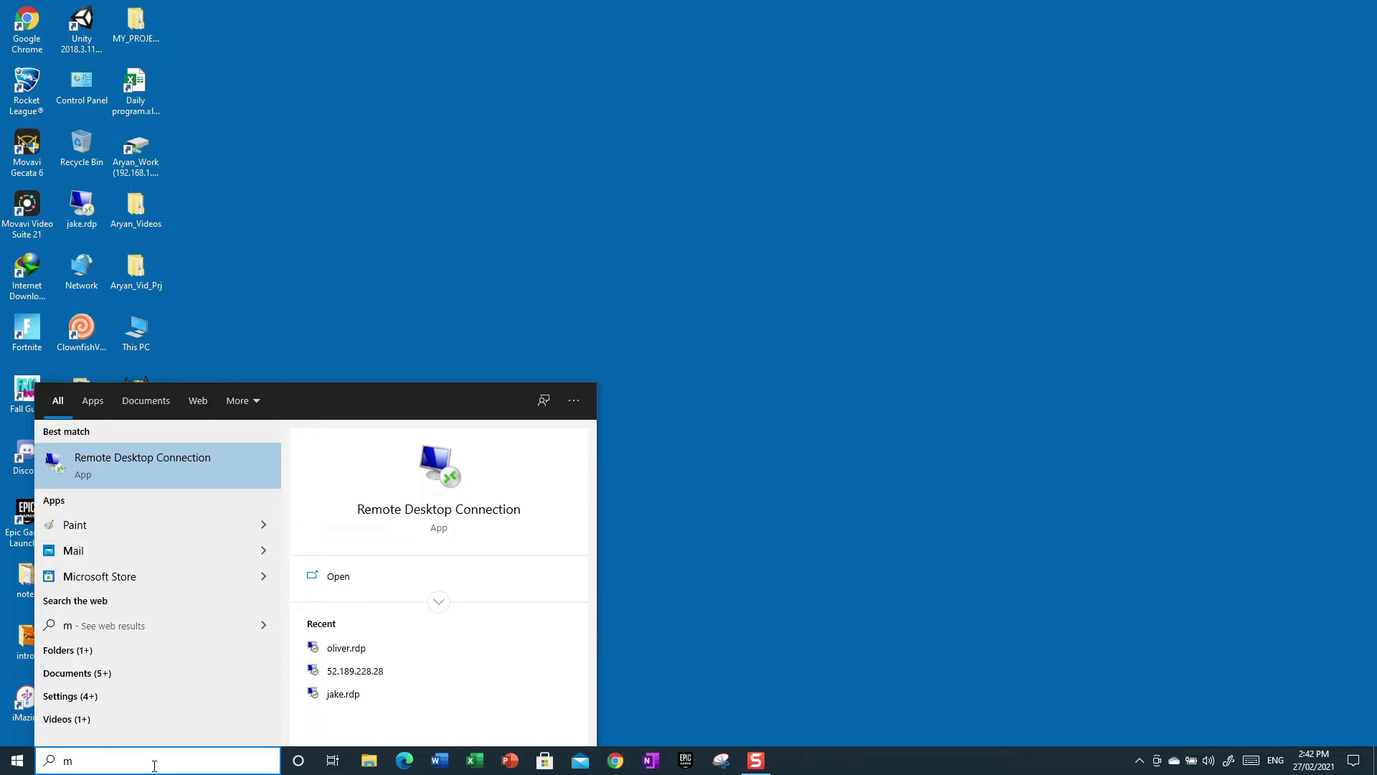
type("stsc")
key("Return")
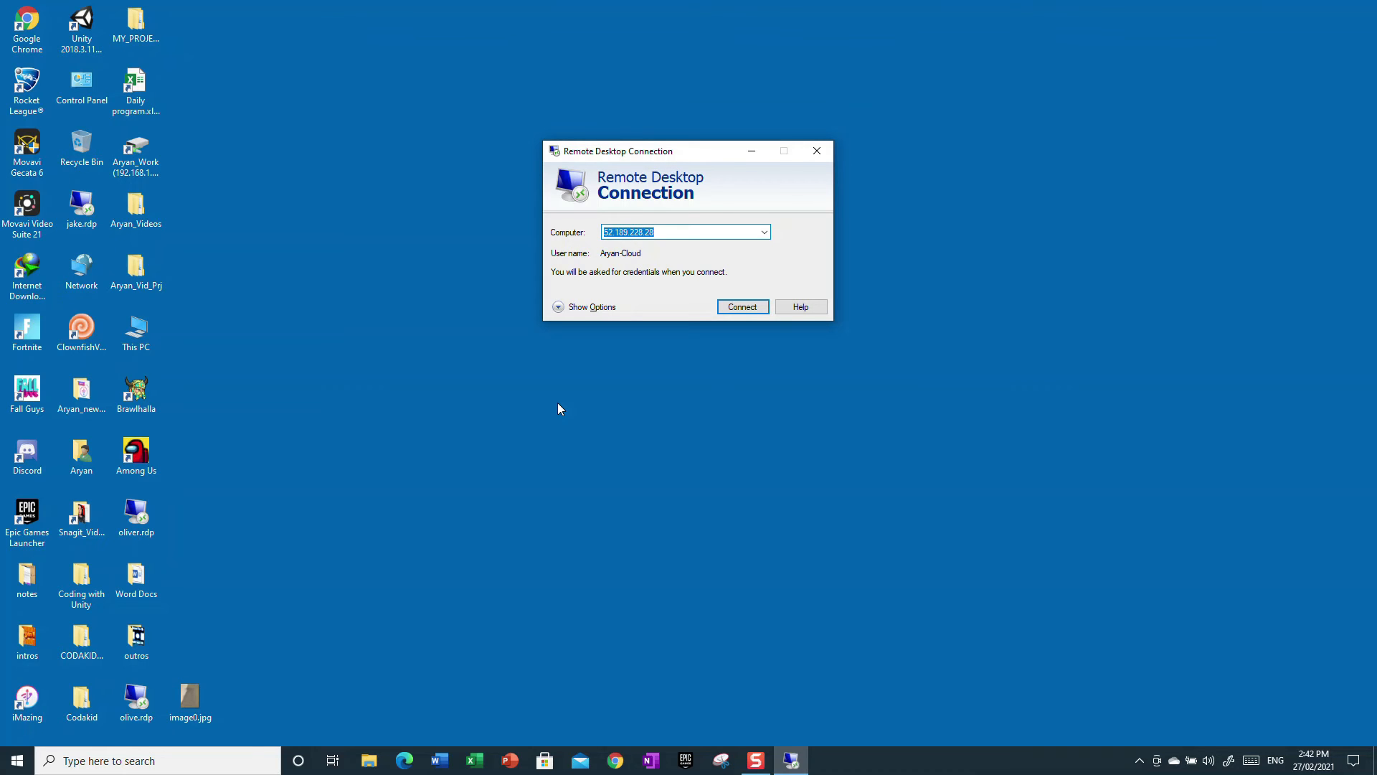
left_click(739, 307)
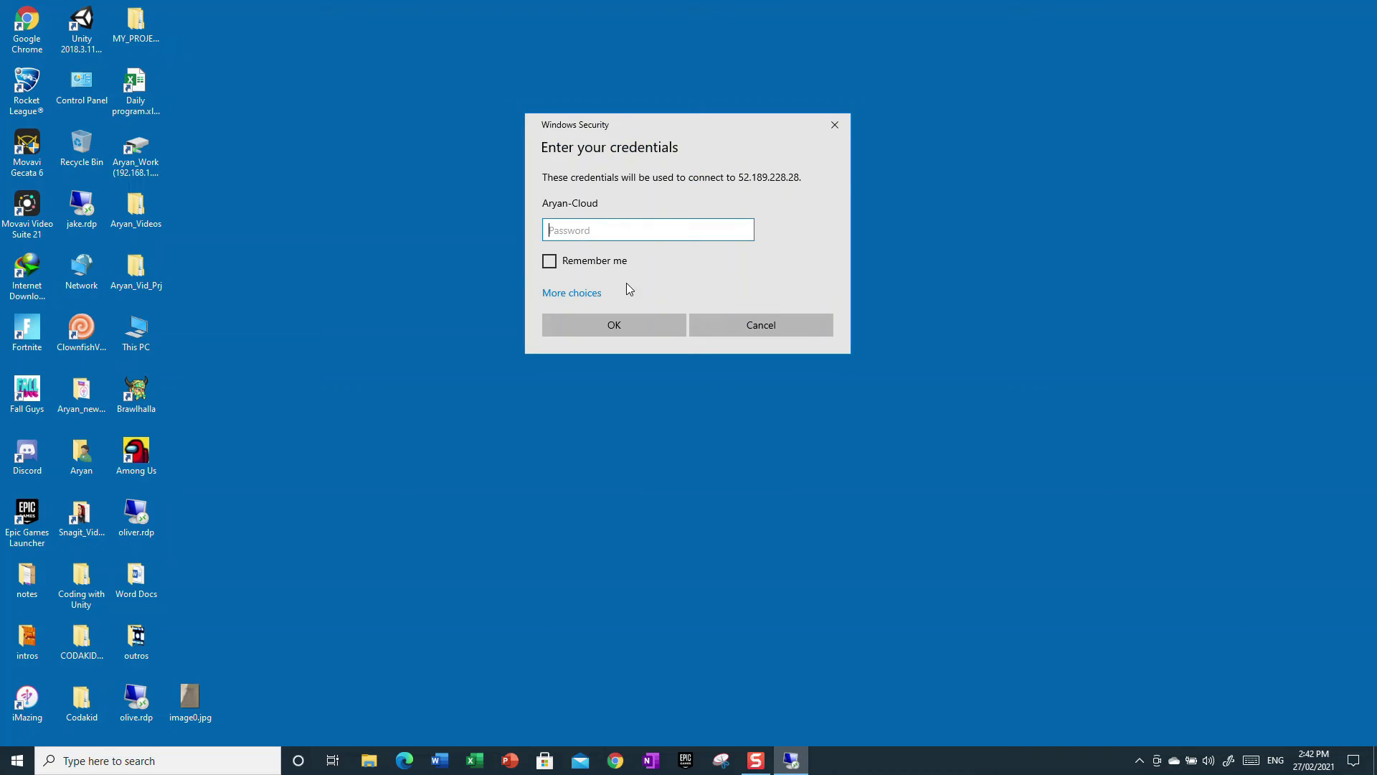
- Try to sign in by entering the administrator account's password
type("•")
type("••••••••••••••")
left_click(570, 331)
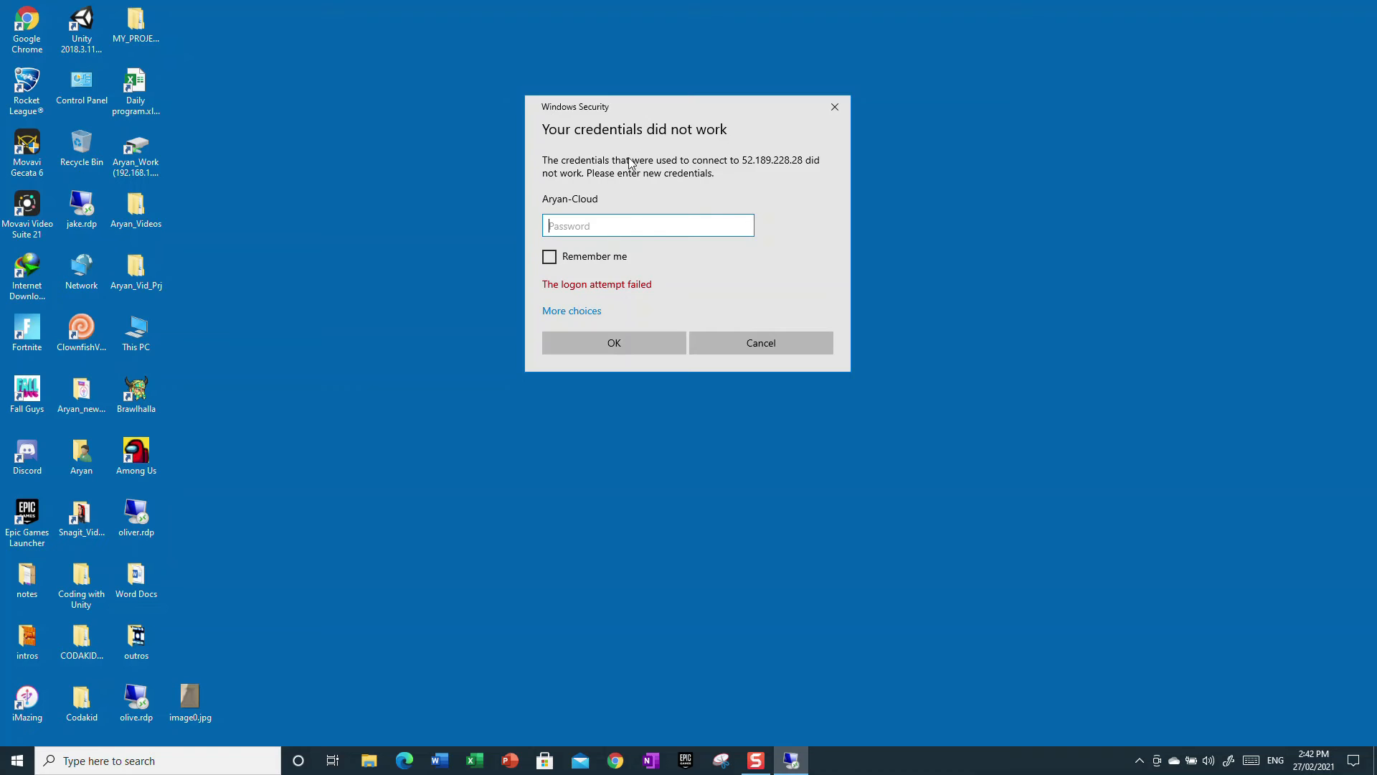
- Sign in to 52.189.228.28 by entering the administrator account's password again
left_click(629, 352)
type("•••••••••••")
left_click(617, 347)
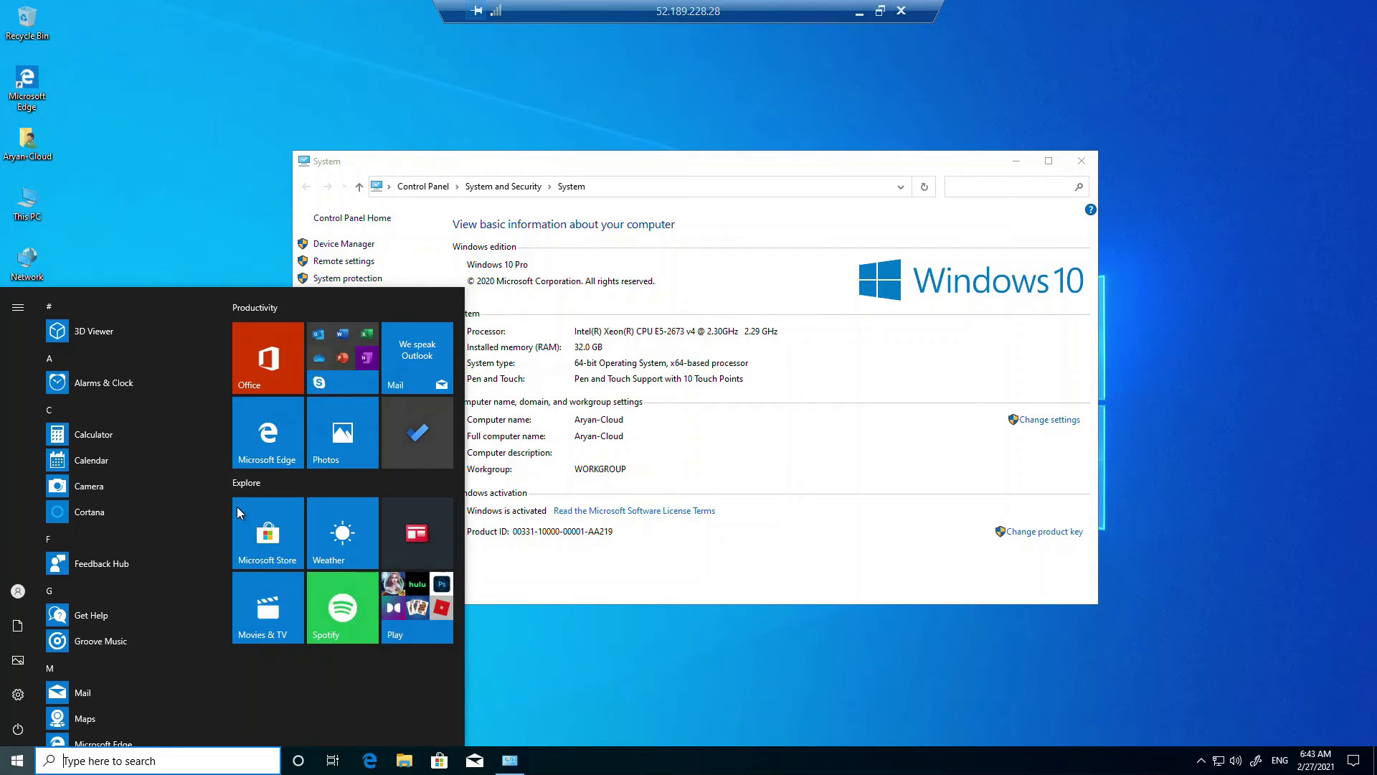
- Close the System window on the remote machine and open the advanced settings of Windows Defender Firewall
left_click(606, 688)
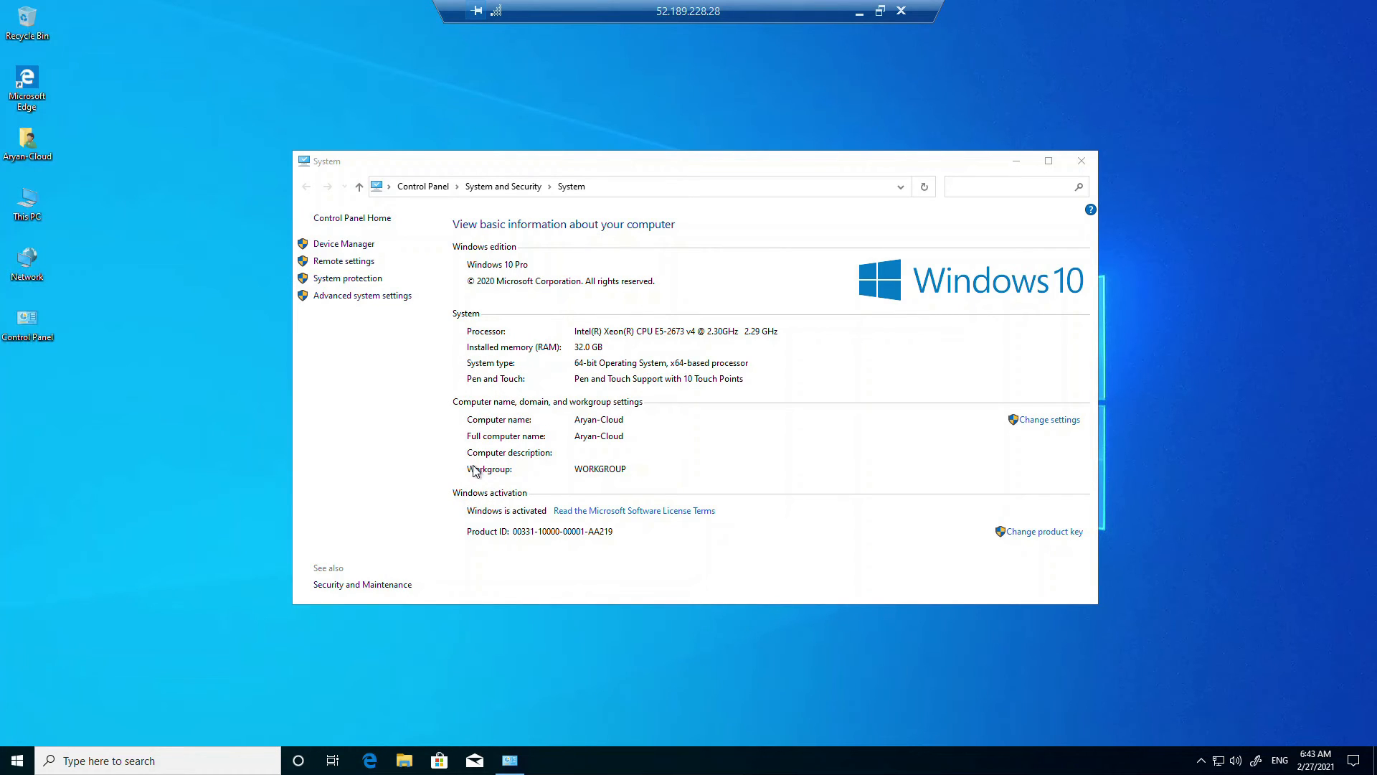
left_click(147, 761)
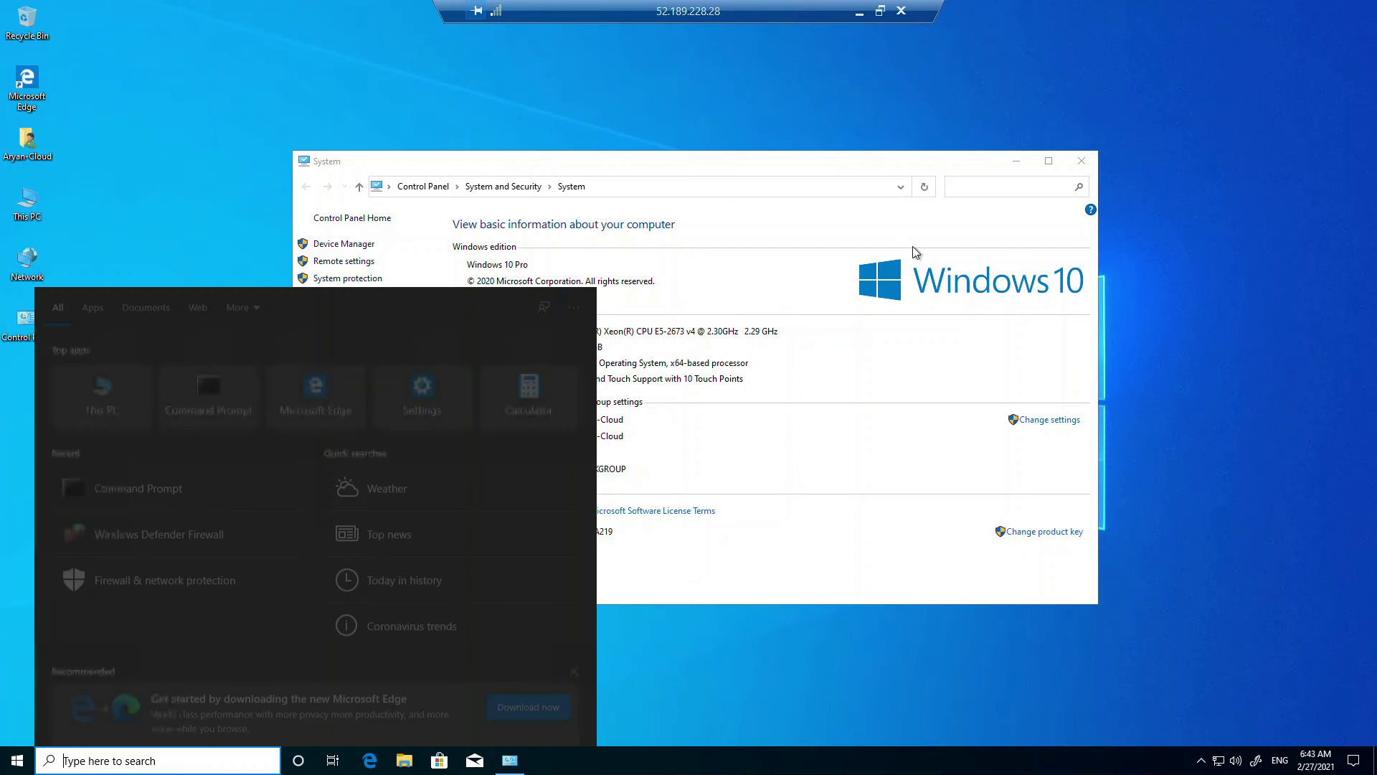
left_click(1082, 160)
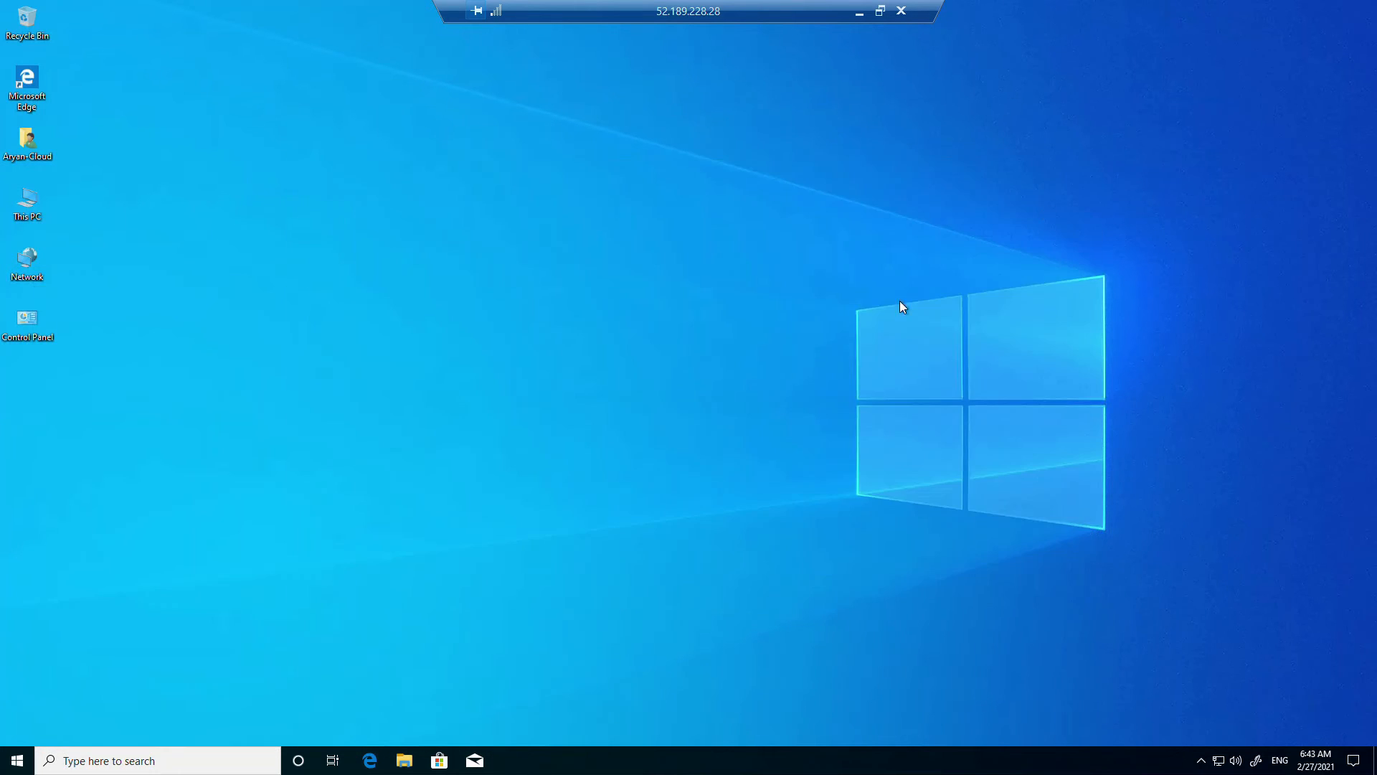
left_click(185, 760)
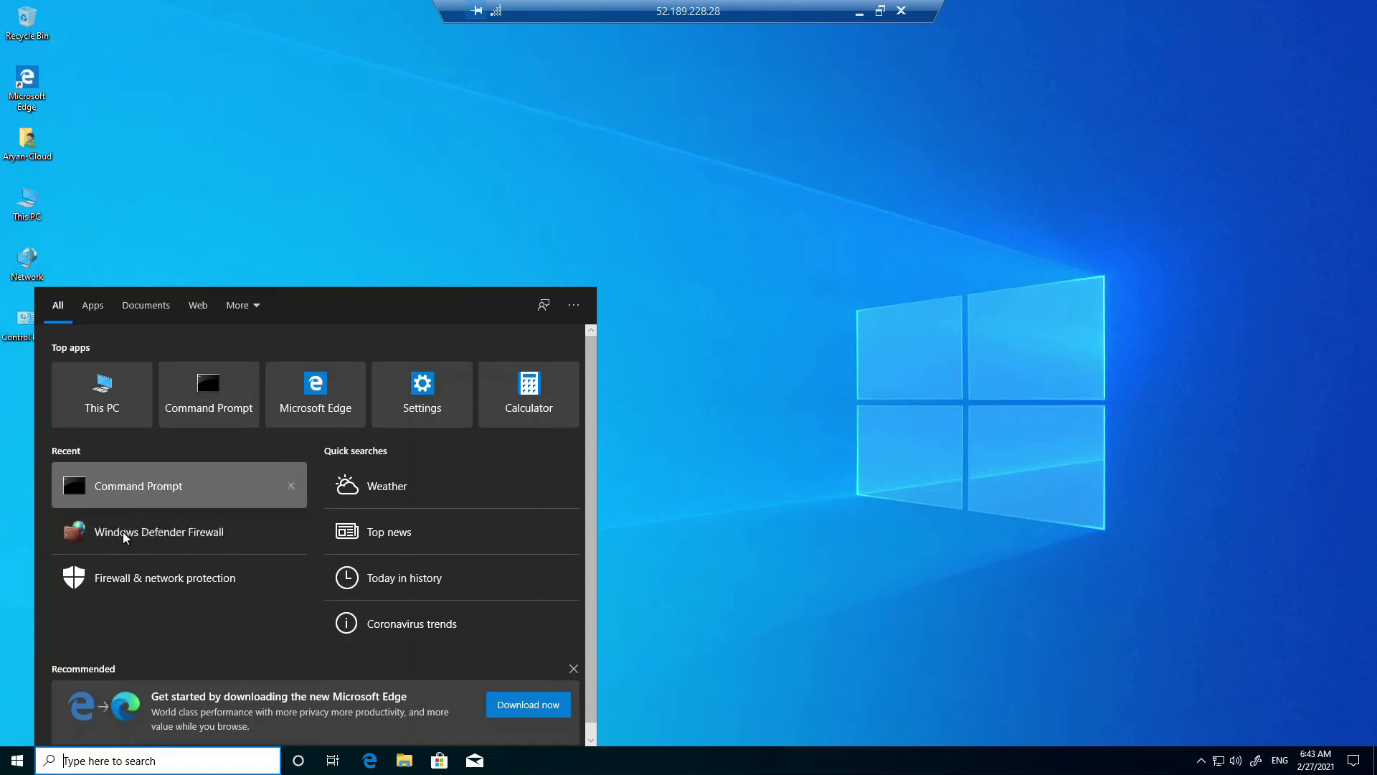
left_click(123, 532)
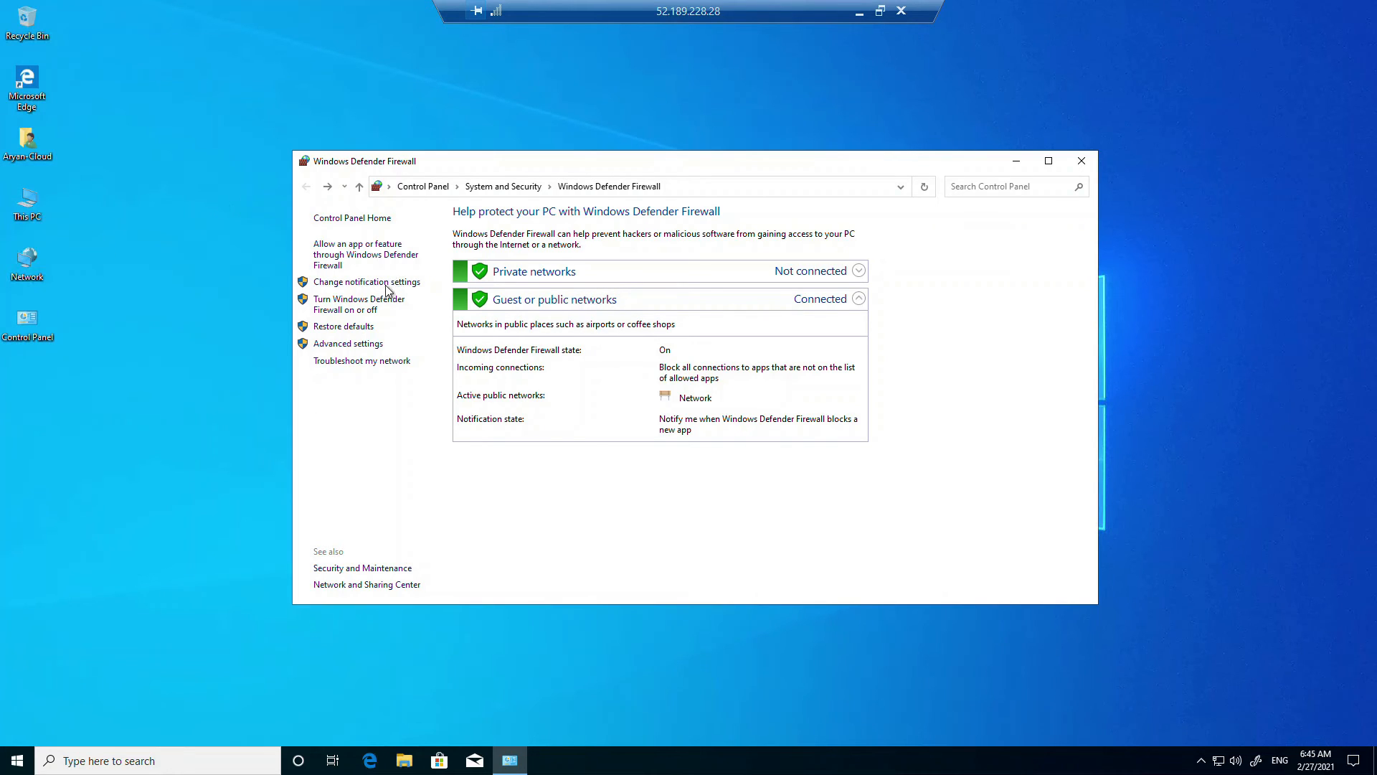
left_click(338, 344)
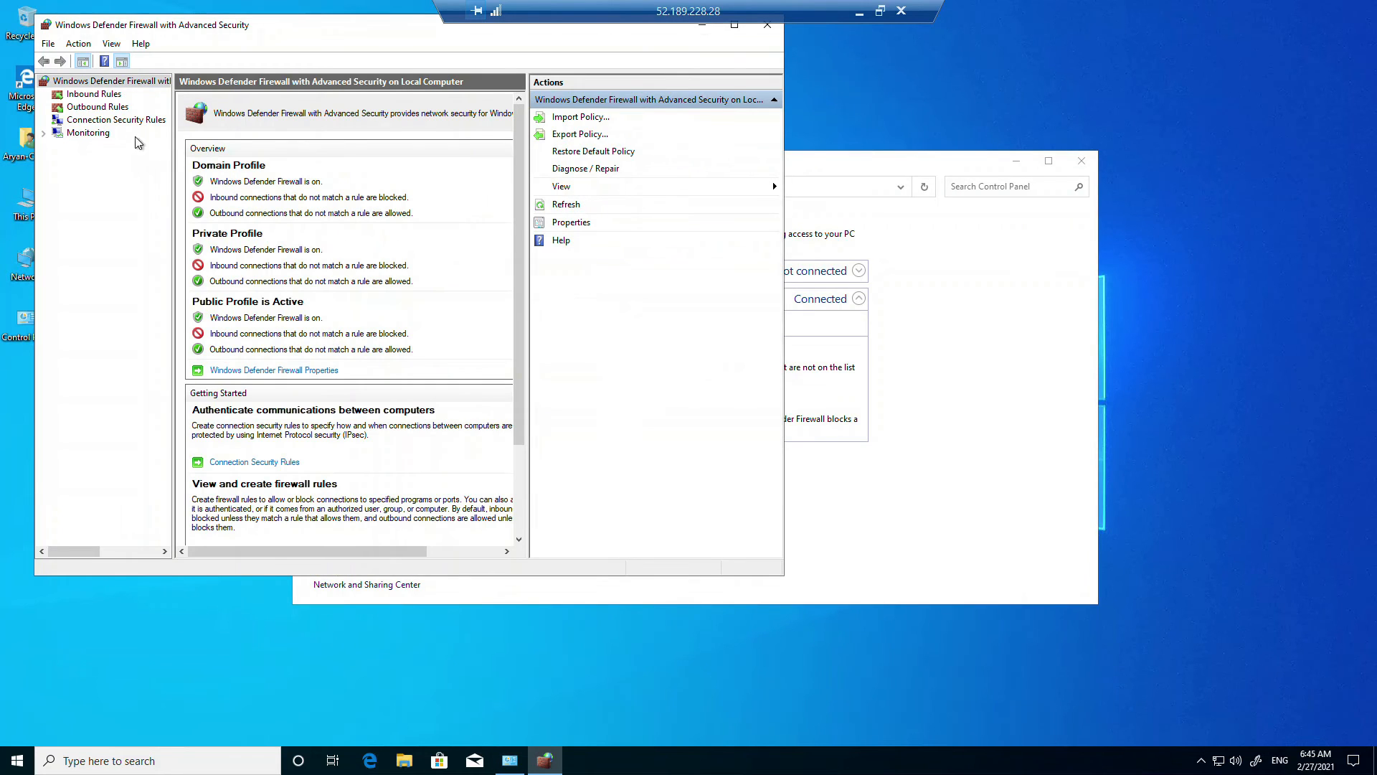
left_click(77, 97)
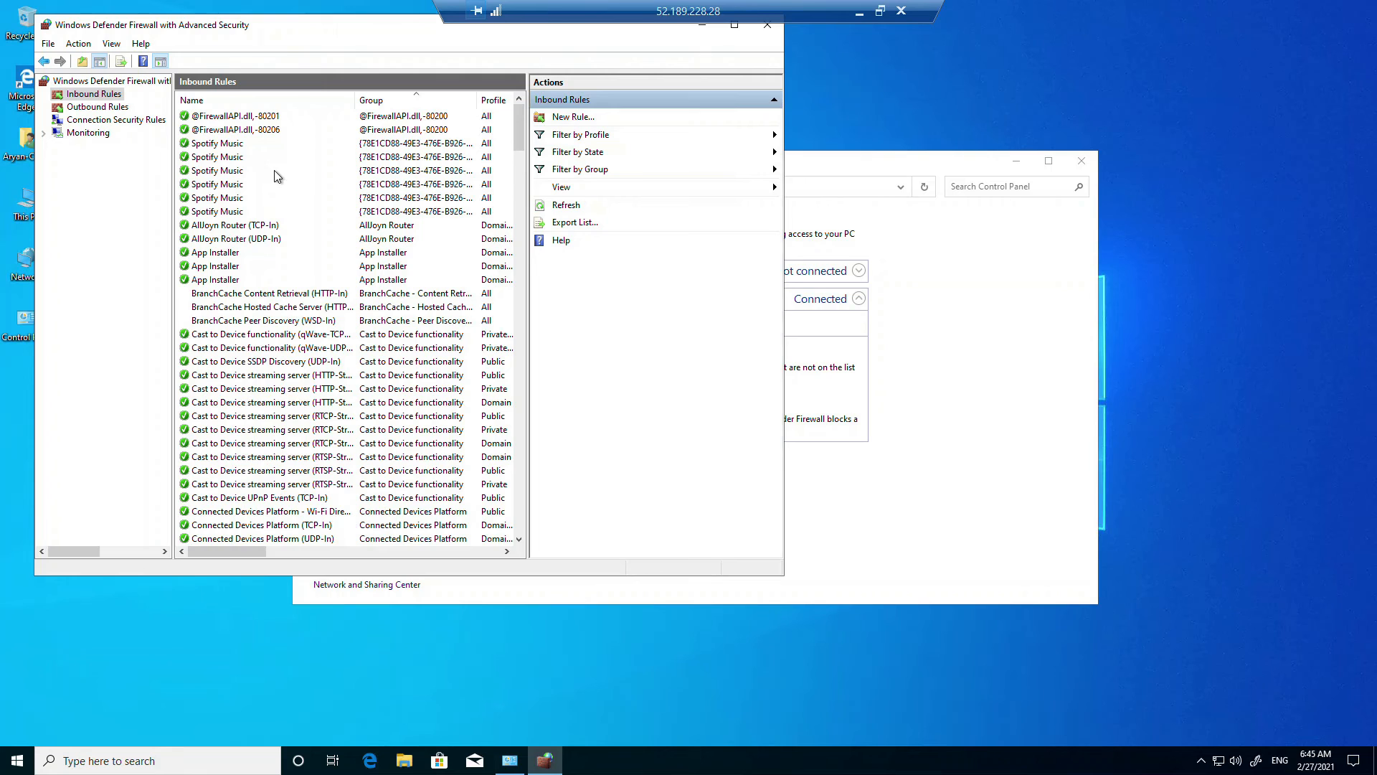
left_click(213, 116)
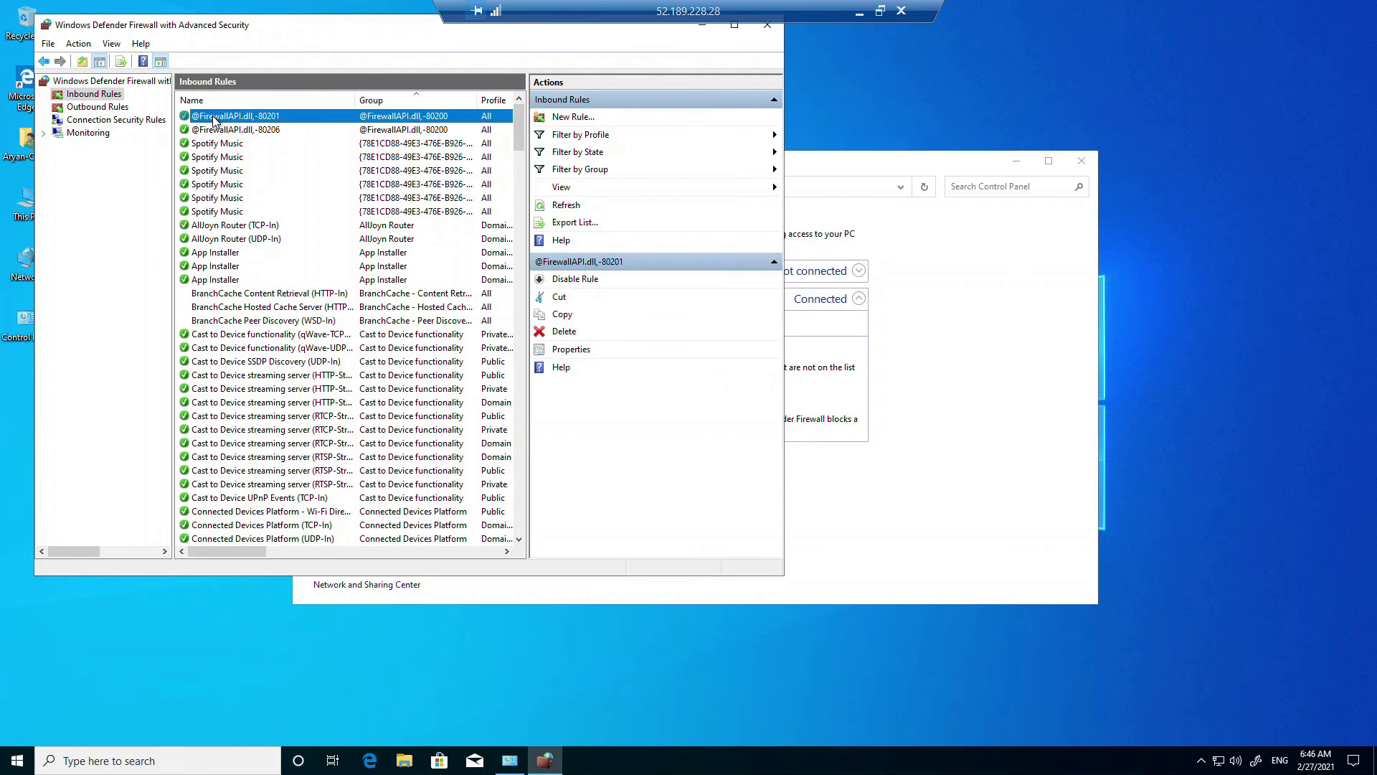
key("r")
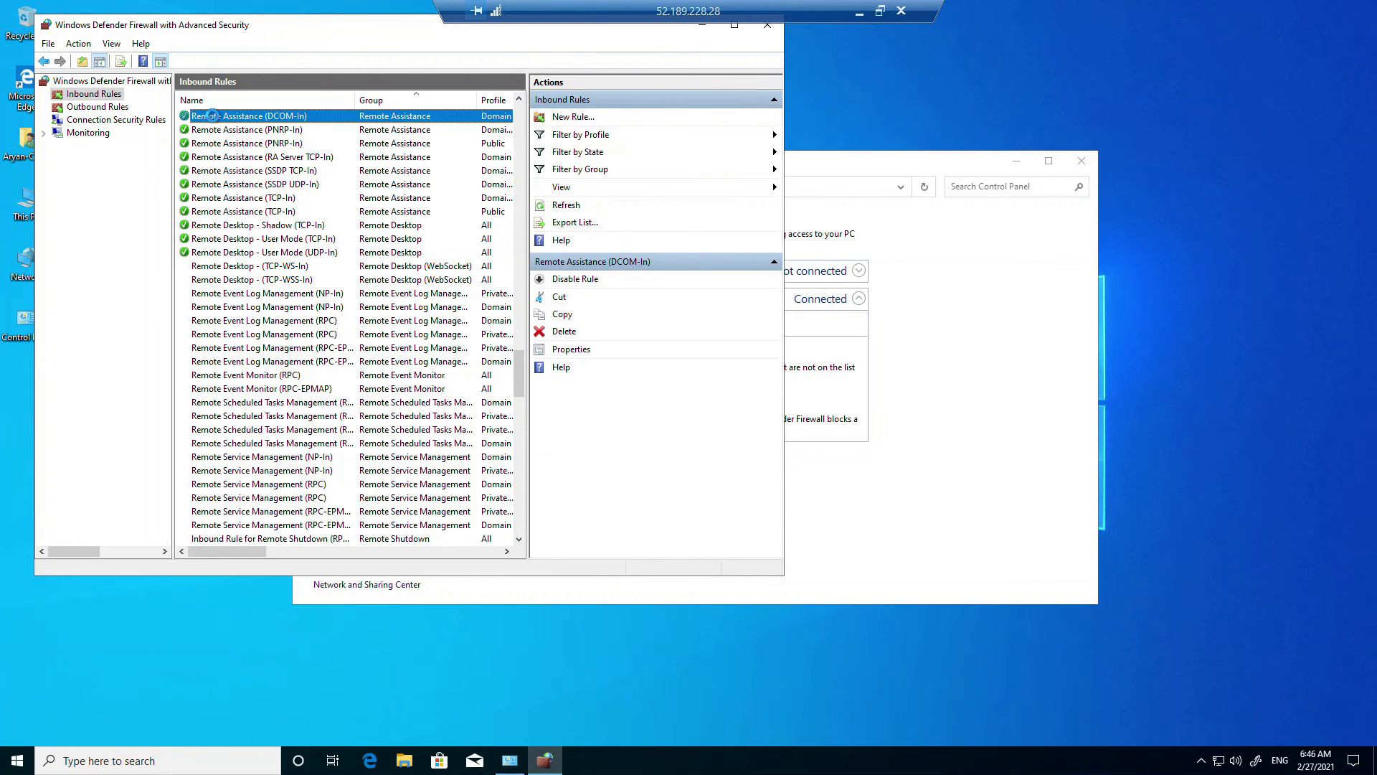
key("d")
key("BackSpace")
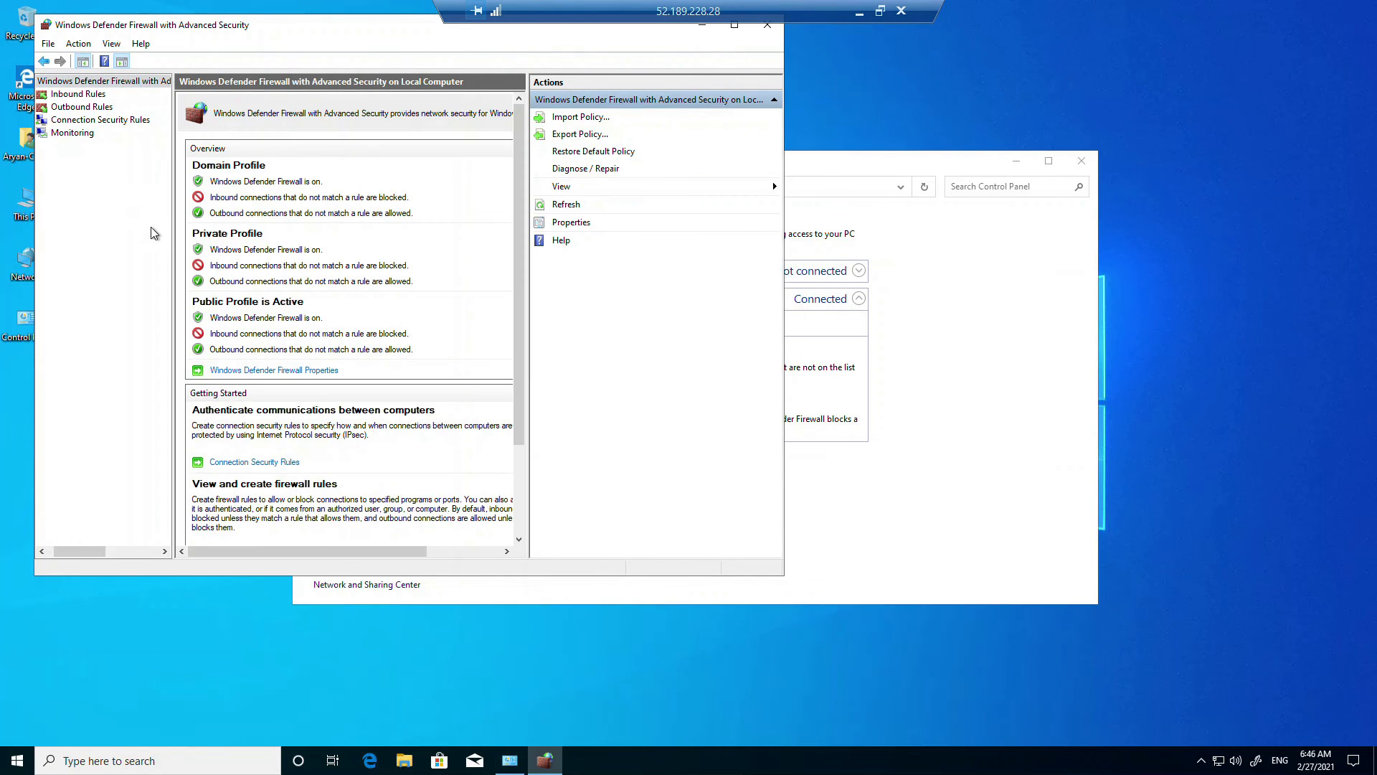
left_click(81, 96)
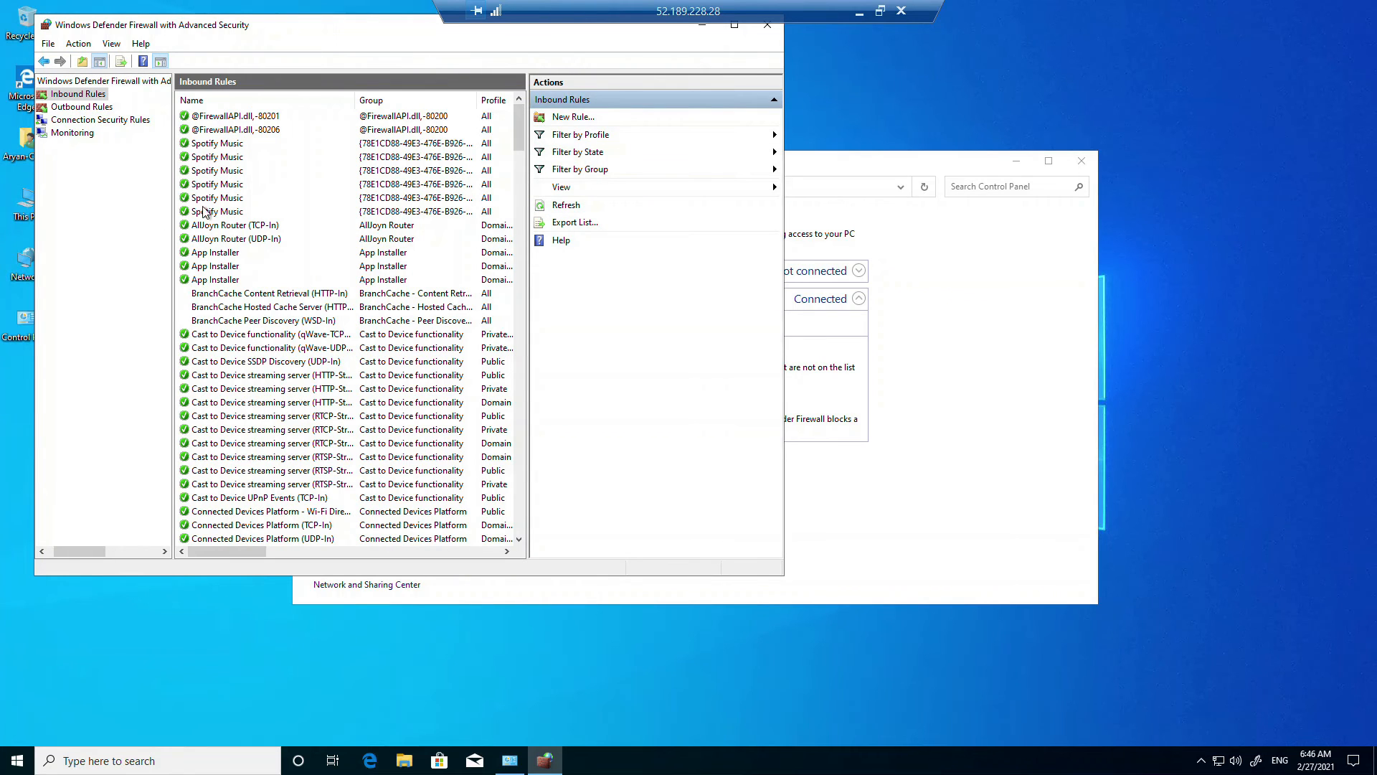
left_click(103, 81)
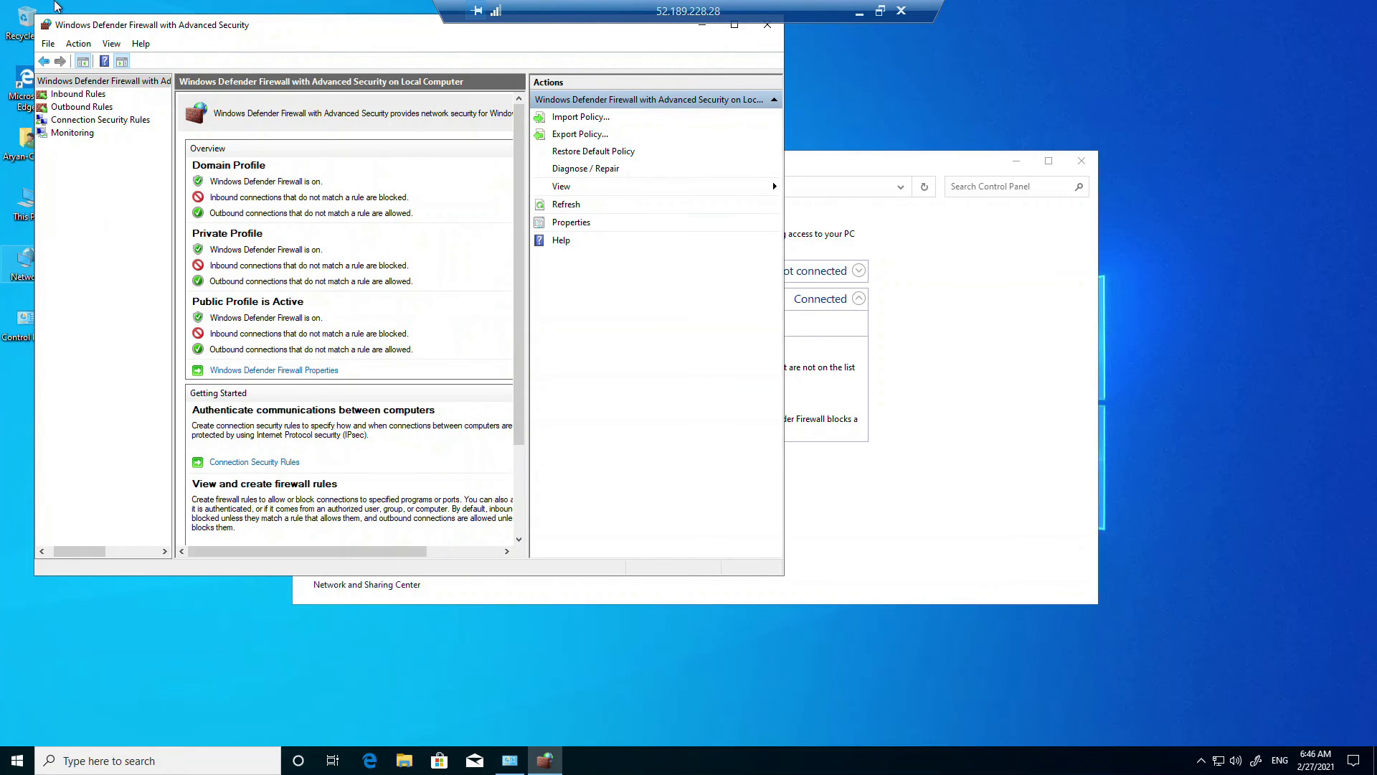
- Maximize the firewall console and examine the Remote Assistance and Remote Desktop entries among the inbound rules
left_click(79, 96)
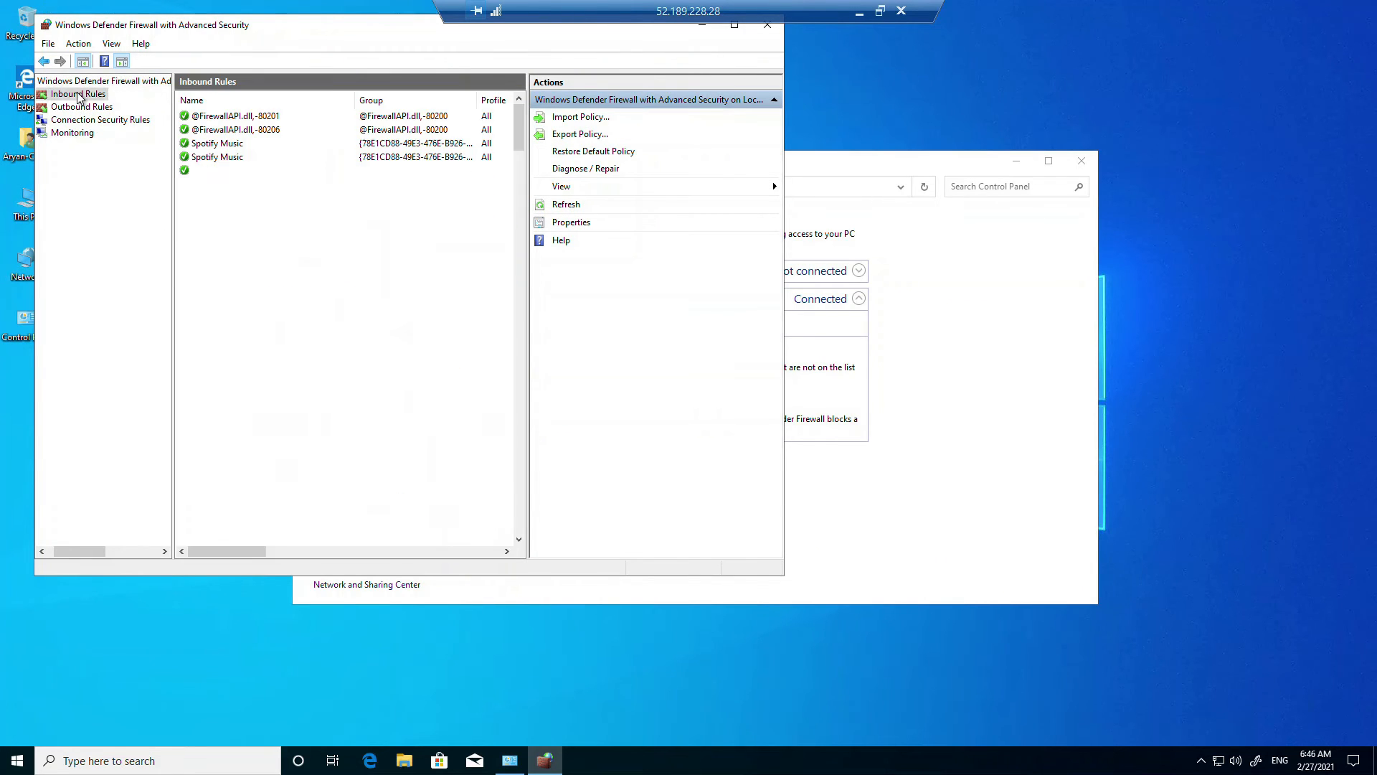
left_click(230, 116)
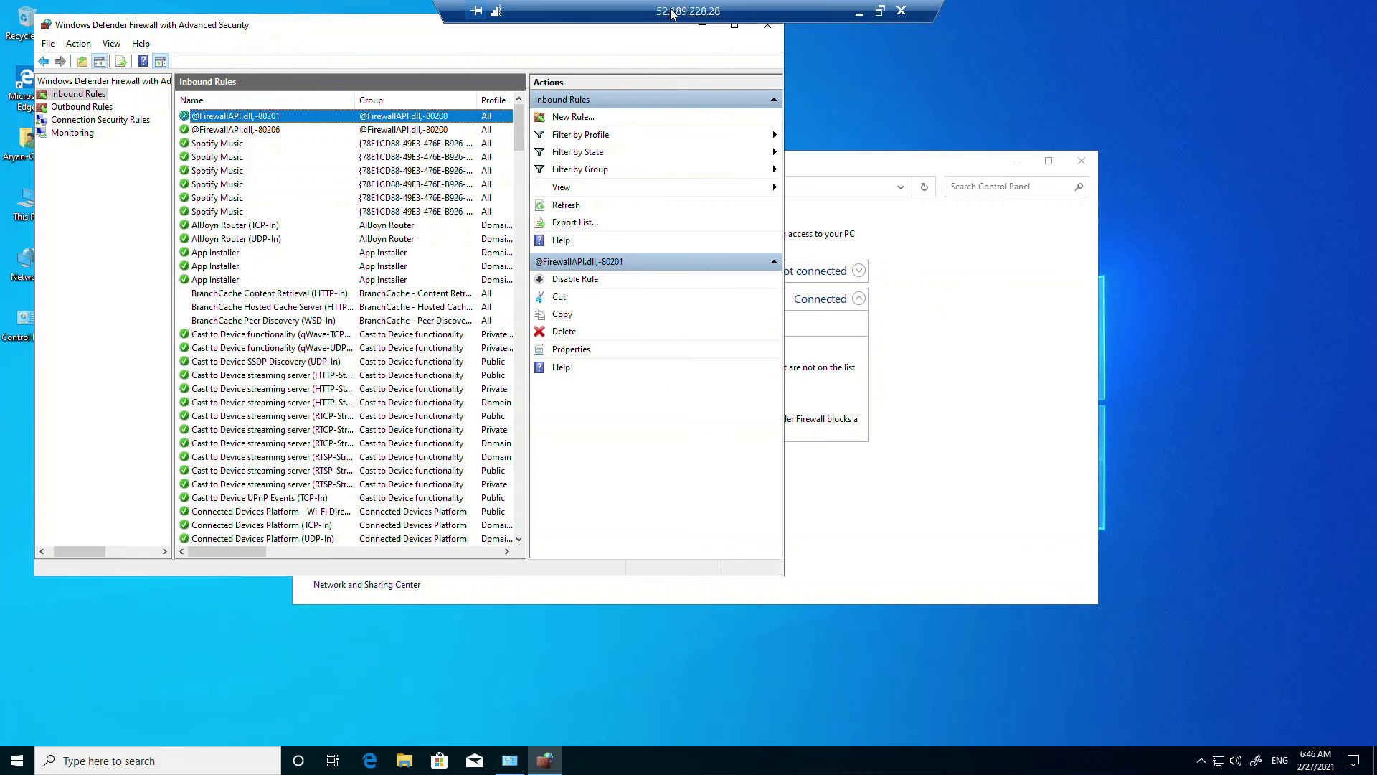
left_click(734, 25)
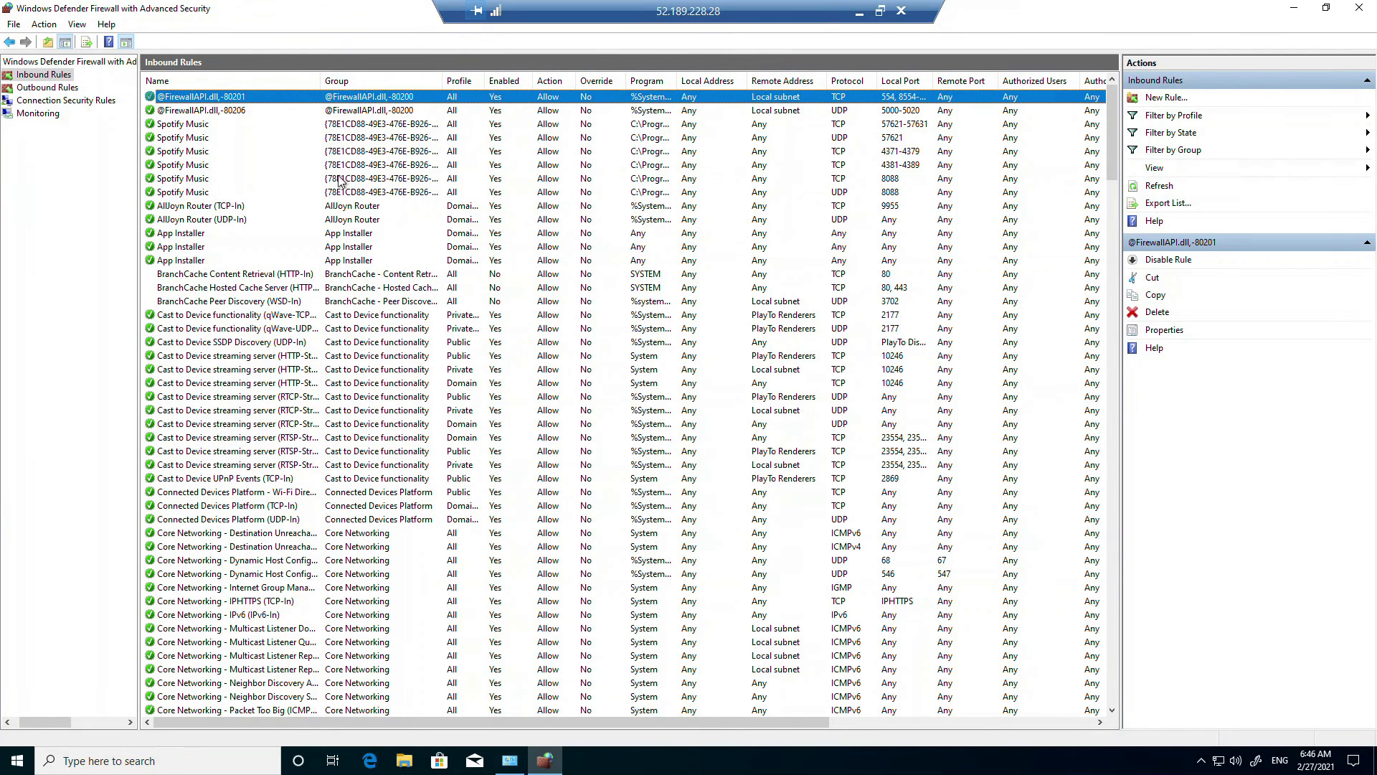
key("r")
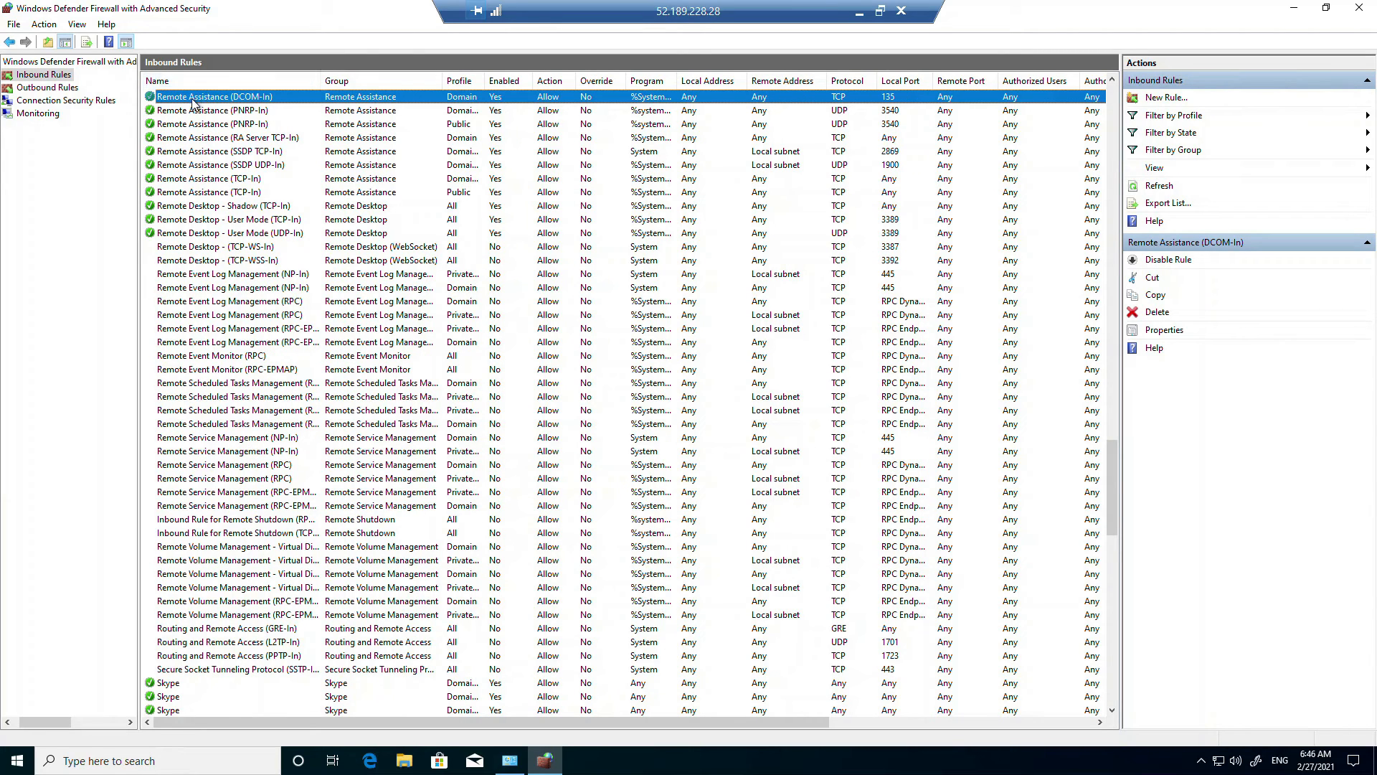
left_click(188, 138)
left_click(185, 177)
left_click(271, 206)
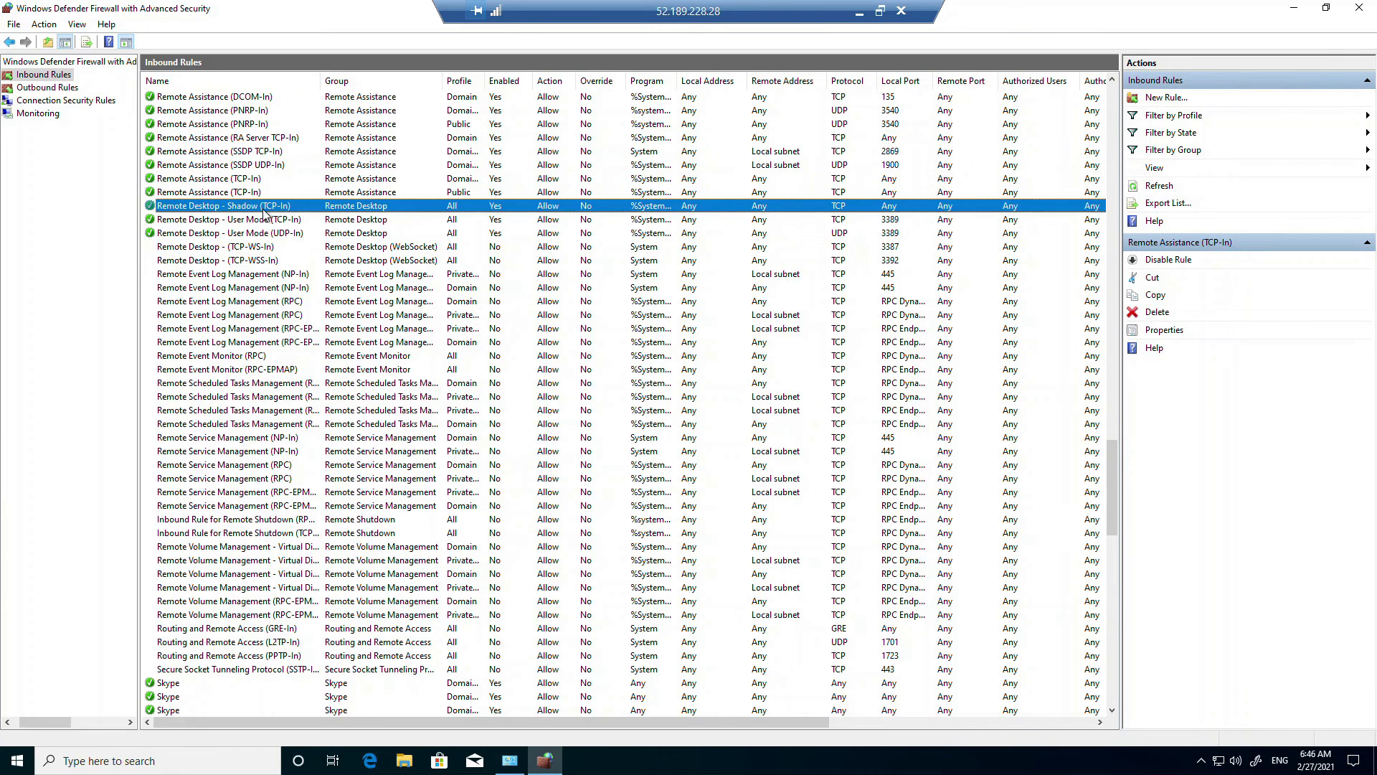
left_click(269, 232)
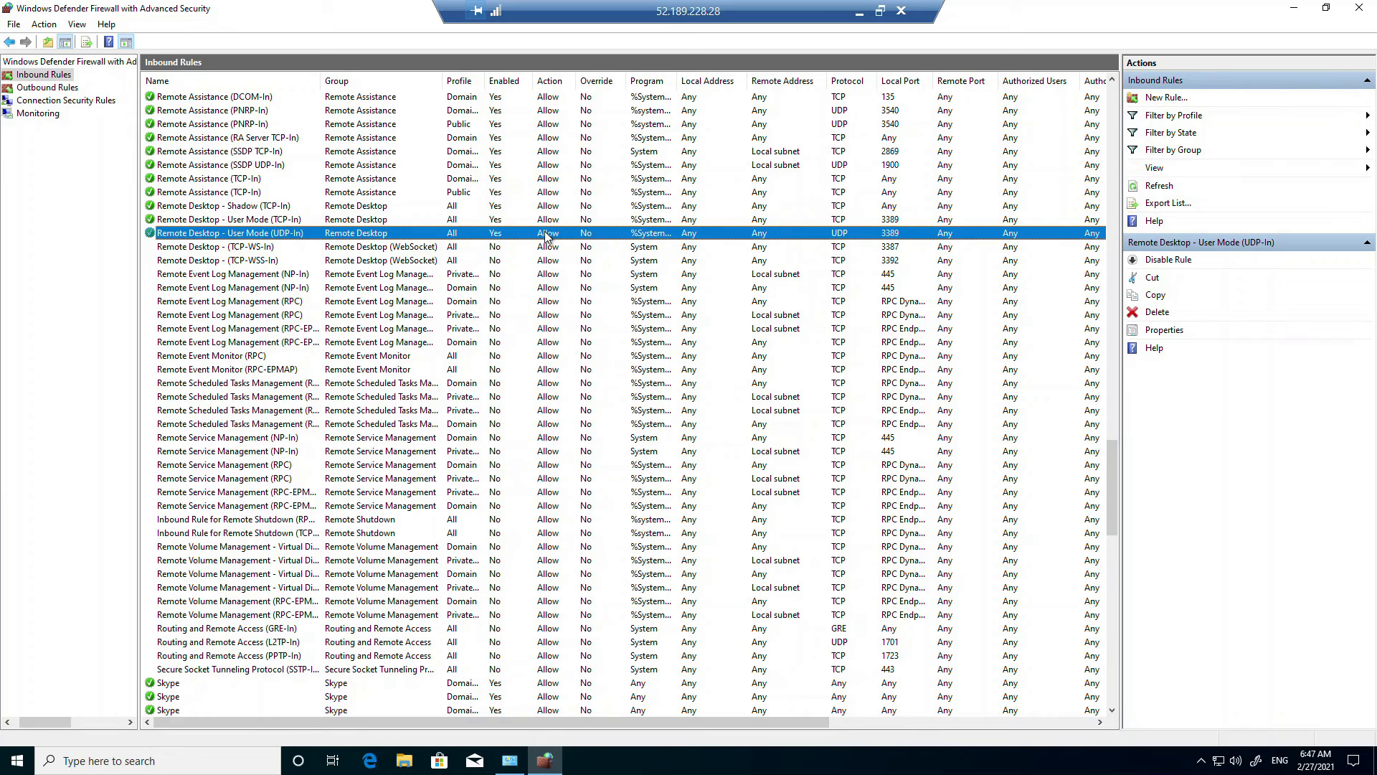
- Check the Remote Assistance entries among the outbound rules, and close both firewall windows
left_click(56, 89)
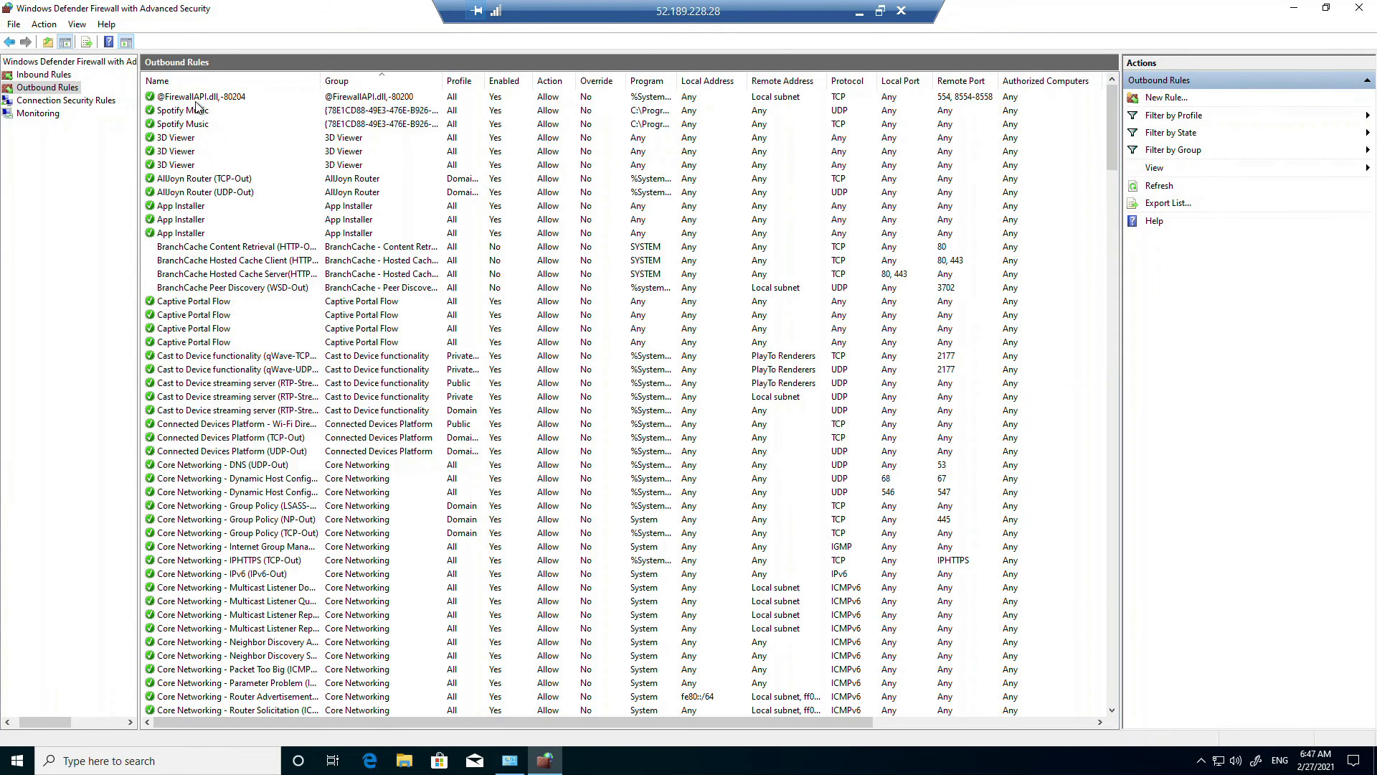
left_click(194, 101)
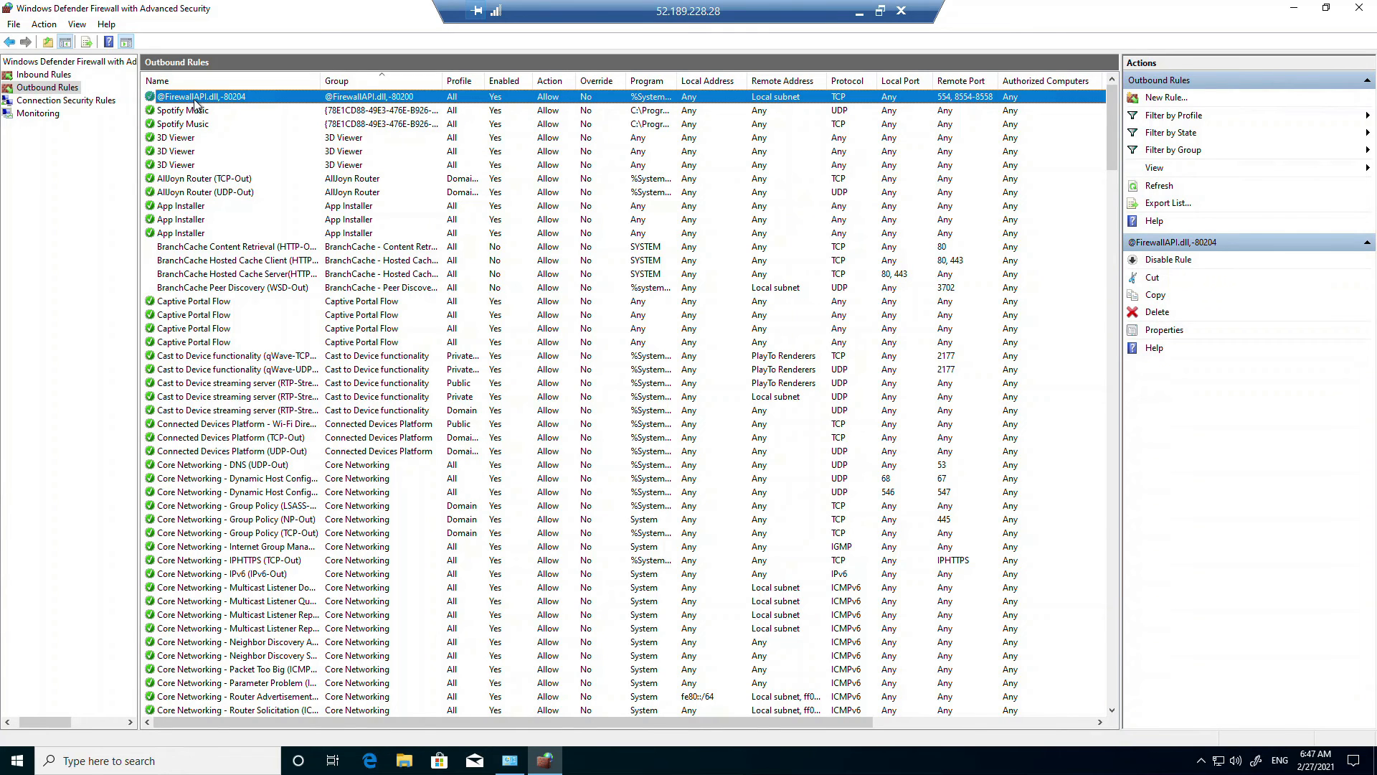
key("r")
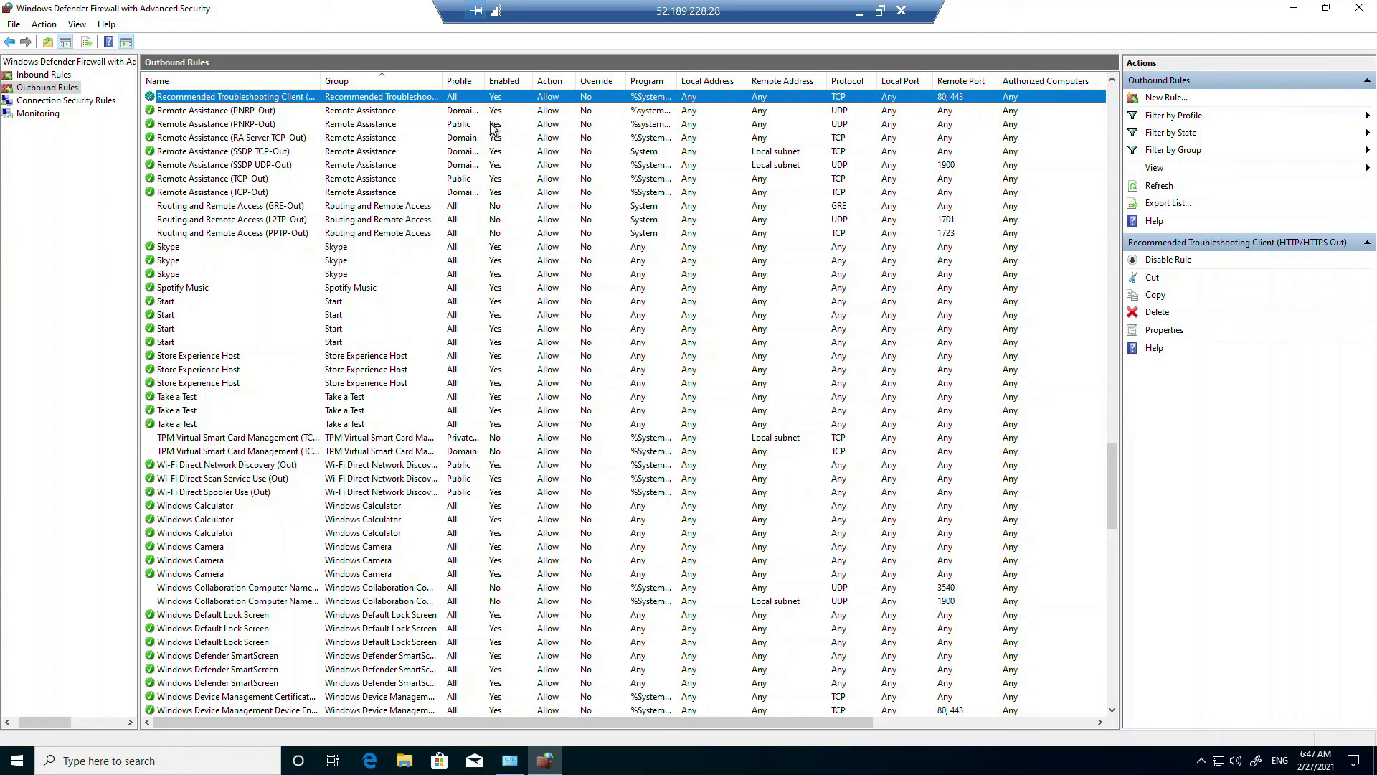
left_click(497, 192)
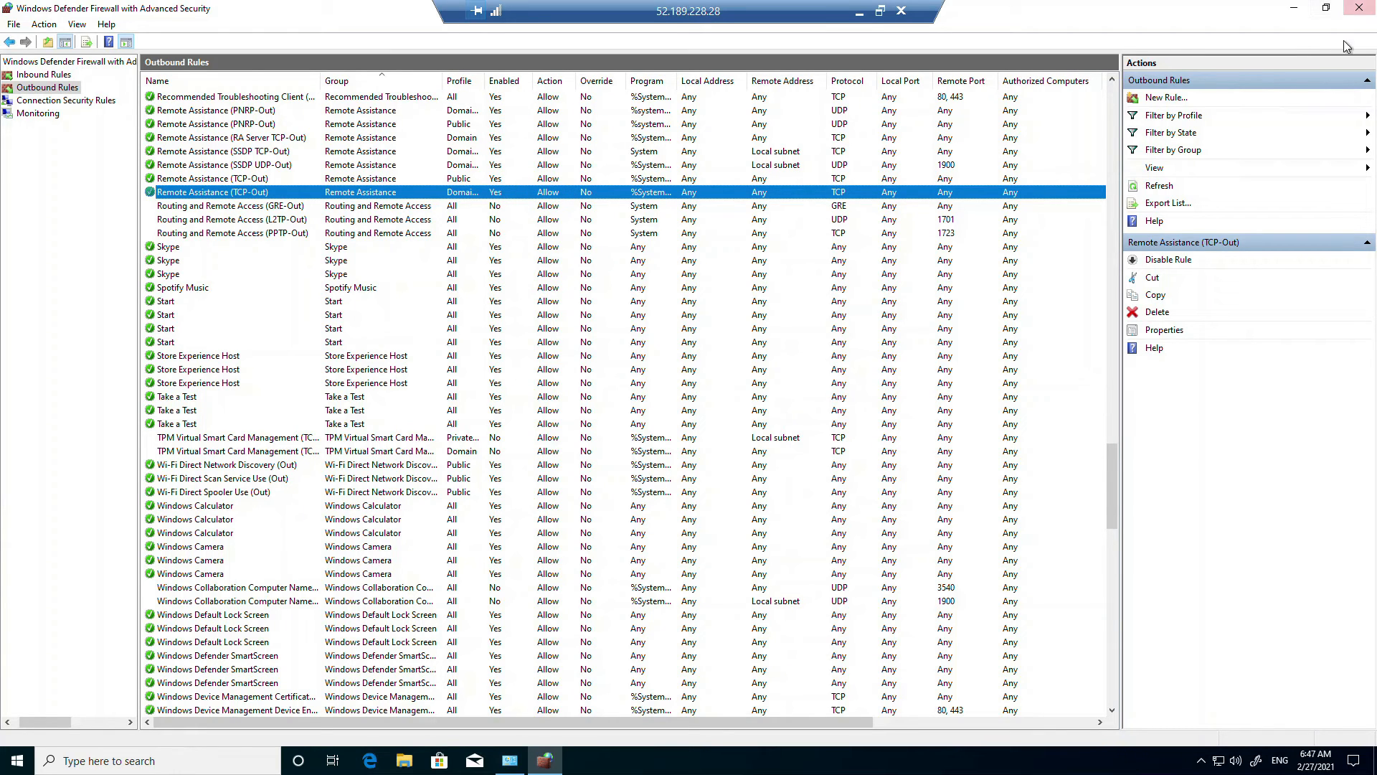
left_click(1356, 8)
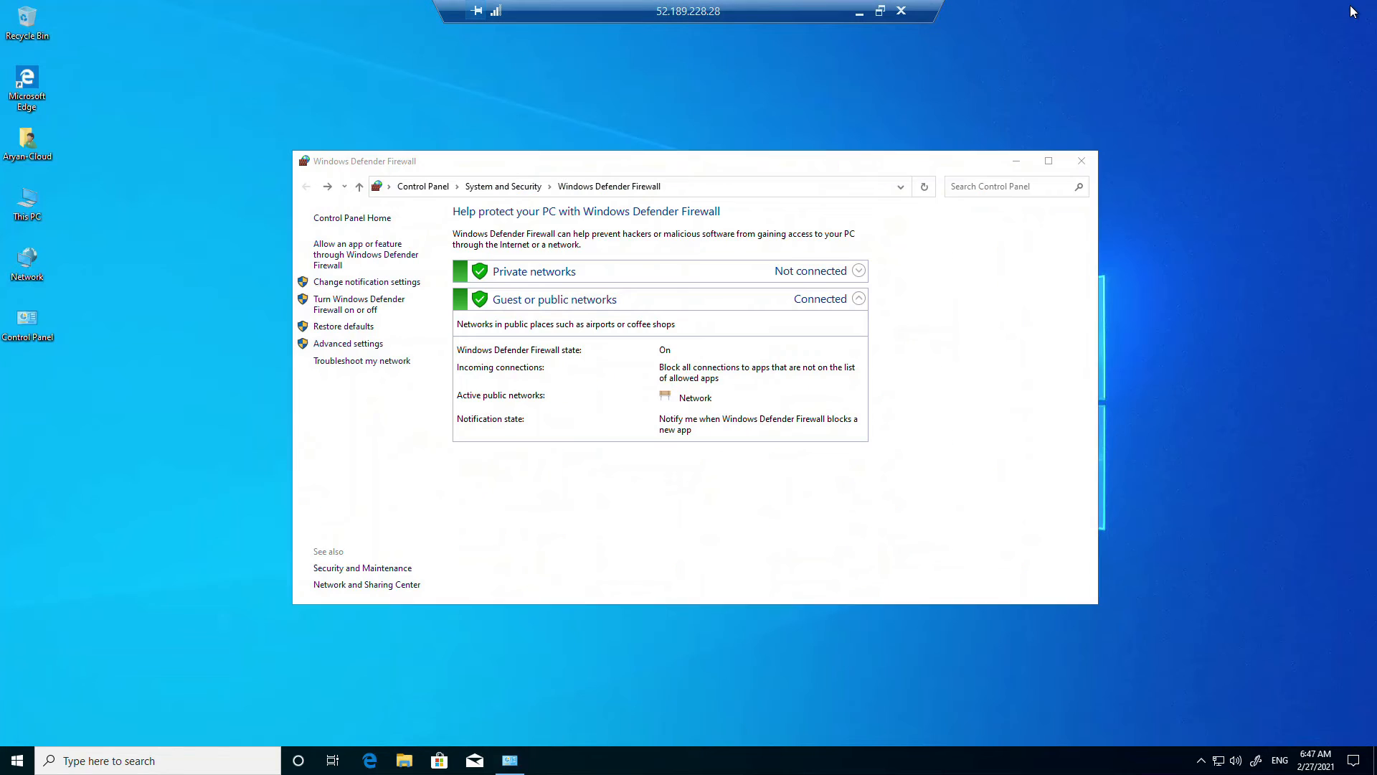
left_click(1076, 164)
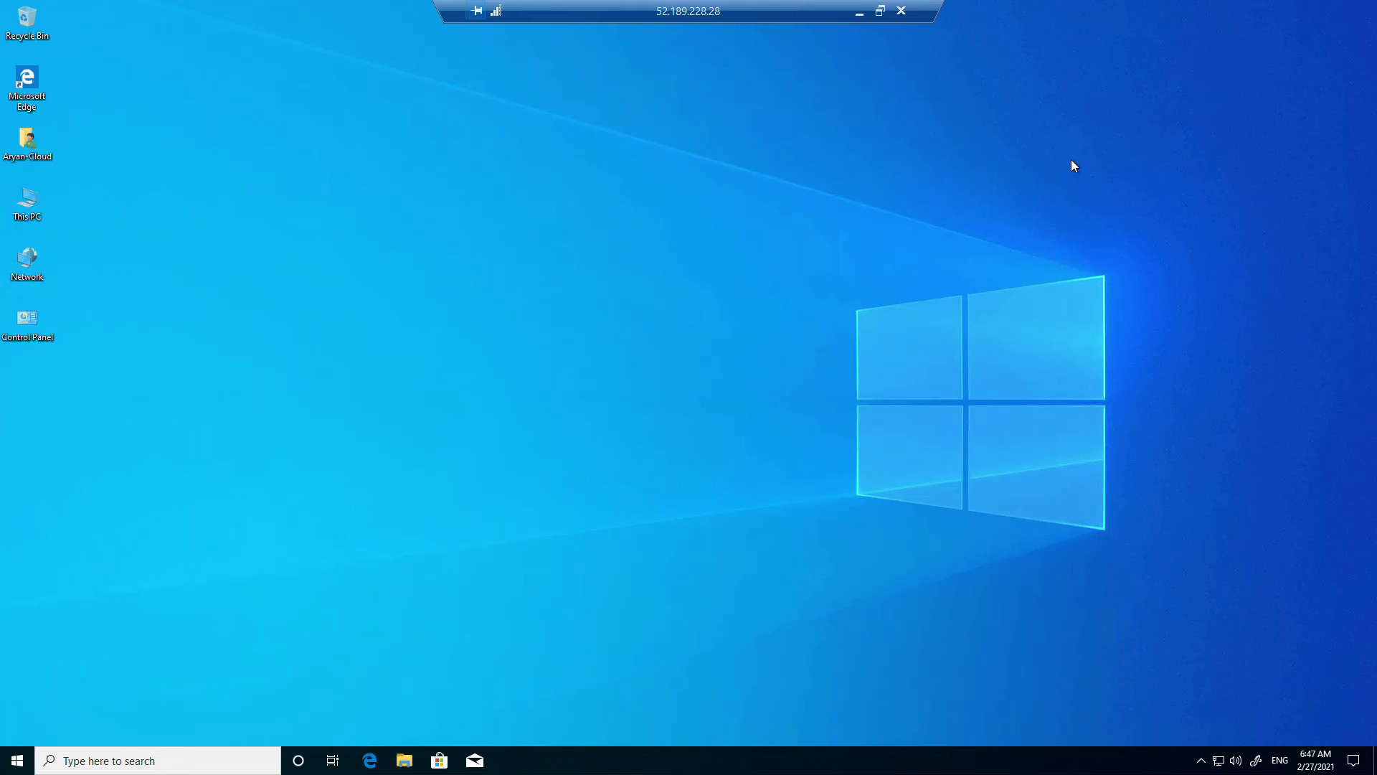
- Review the remote machine's Remote Assistance and Remote Desktop settings, and close the System windows without changing anything
right_click(19, 215)
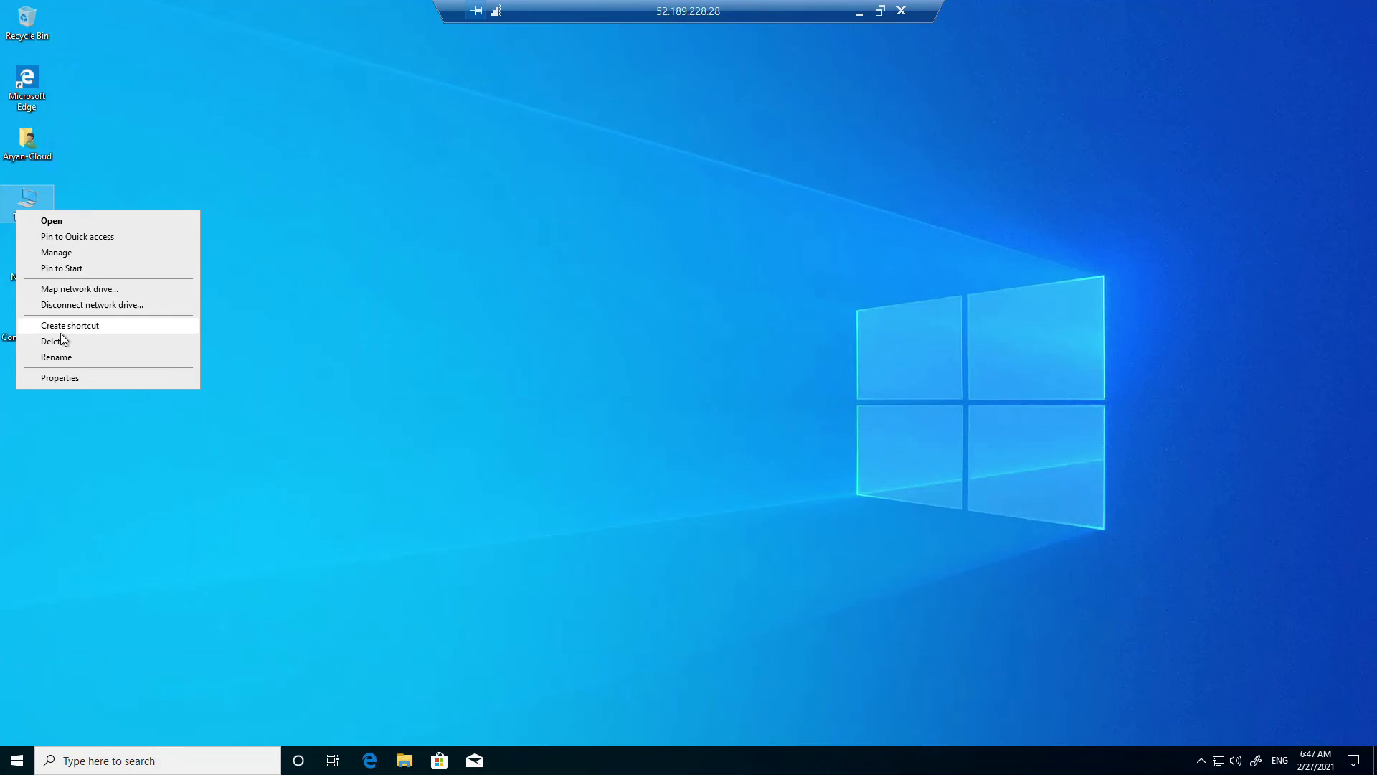
left_click(67, 377)
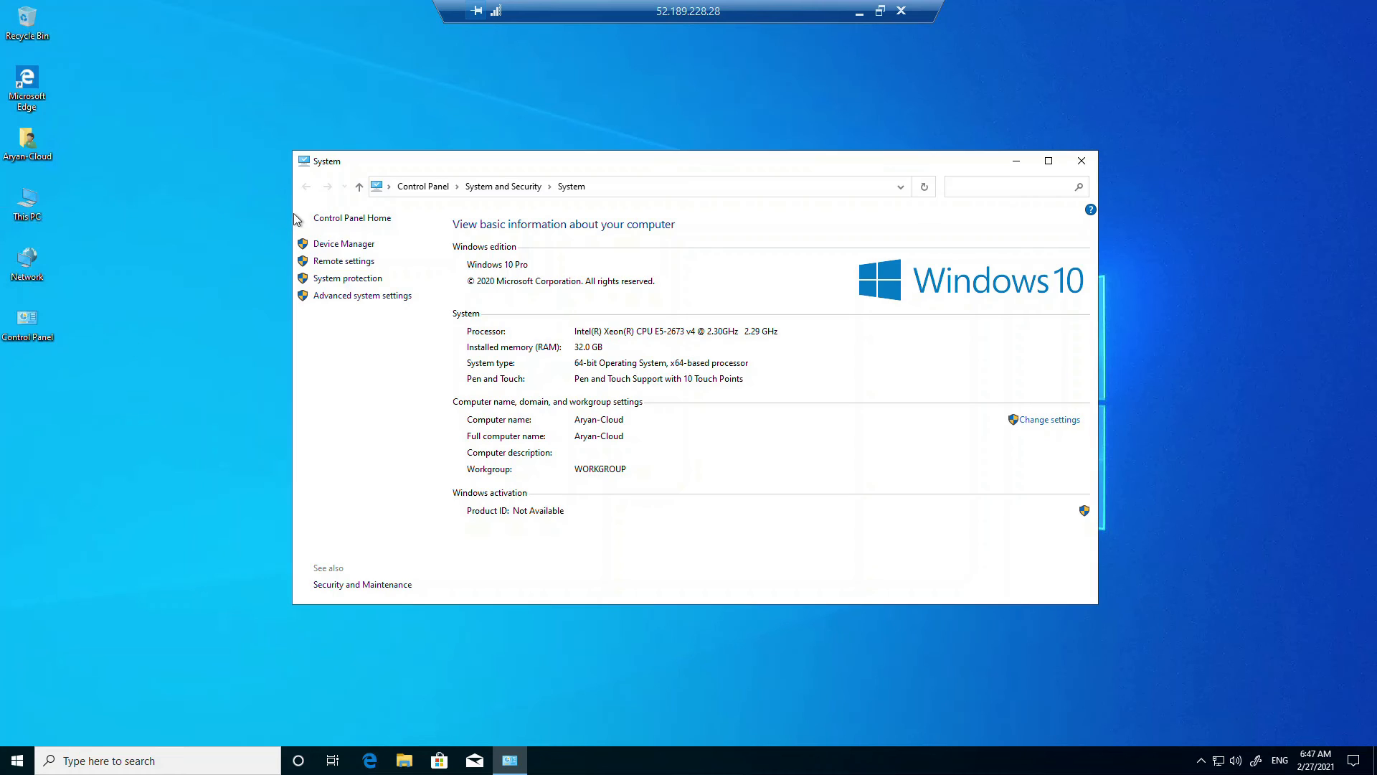
left_click(345, 262)
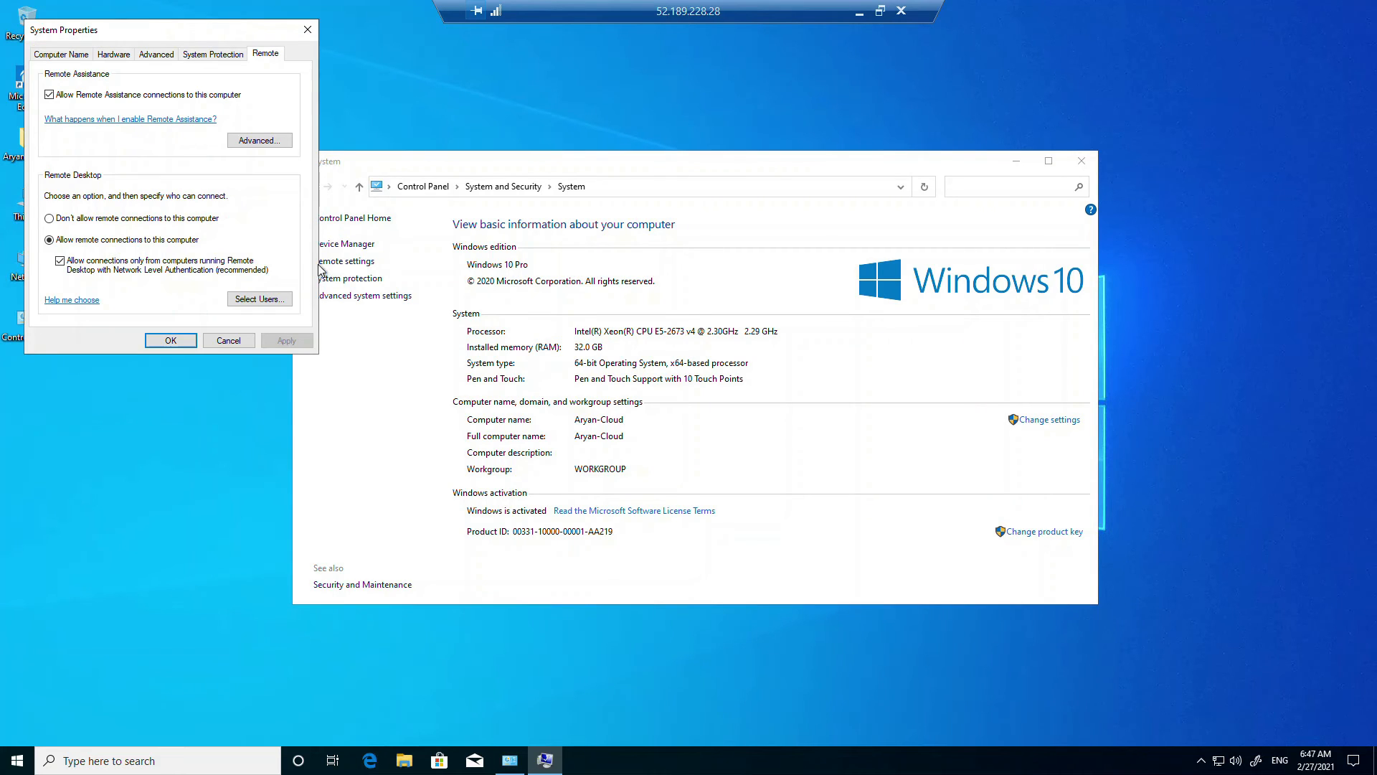
left_click(1081, 164)
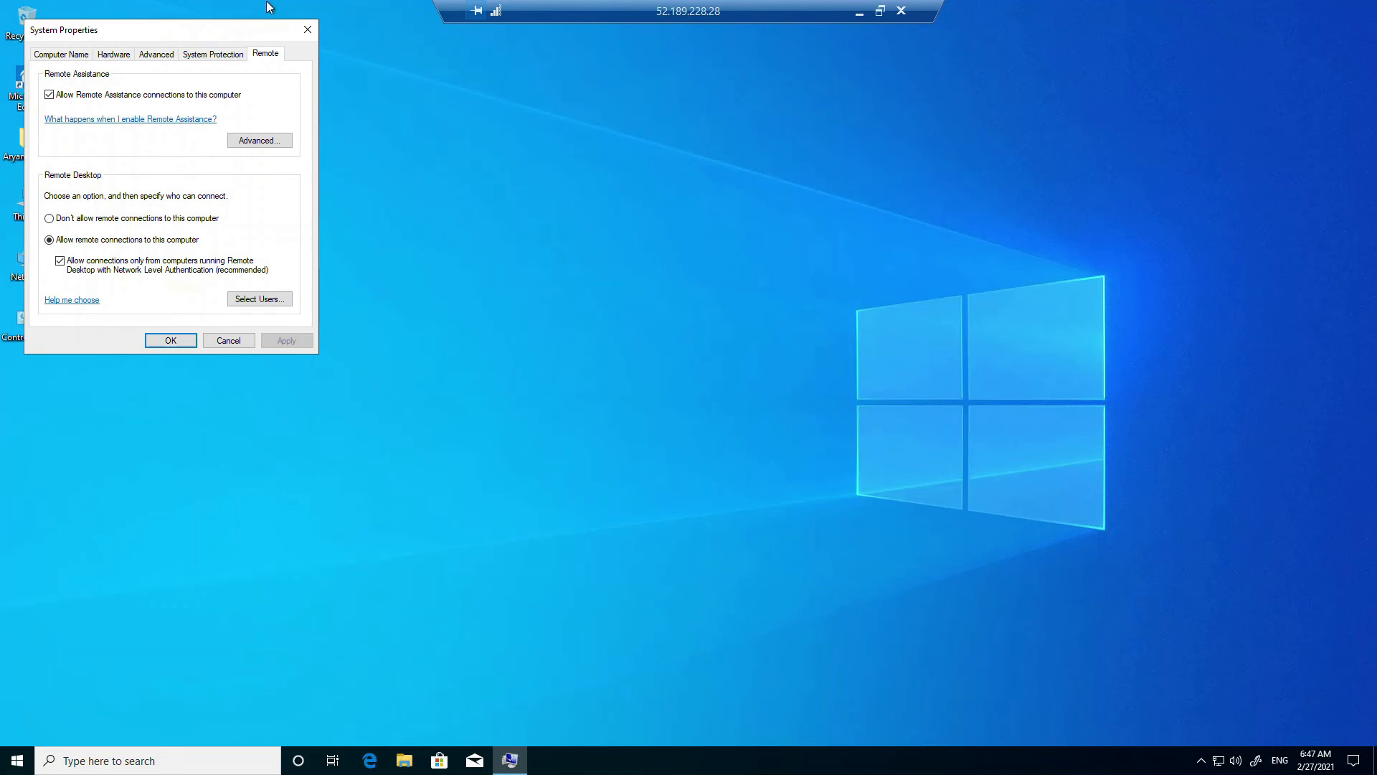
left_click(307, 30)
right_click(31, 203)
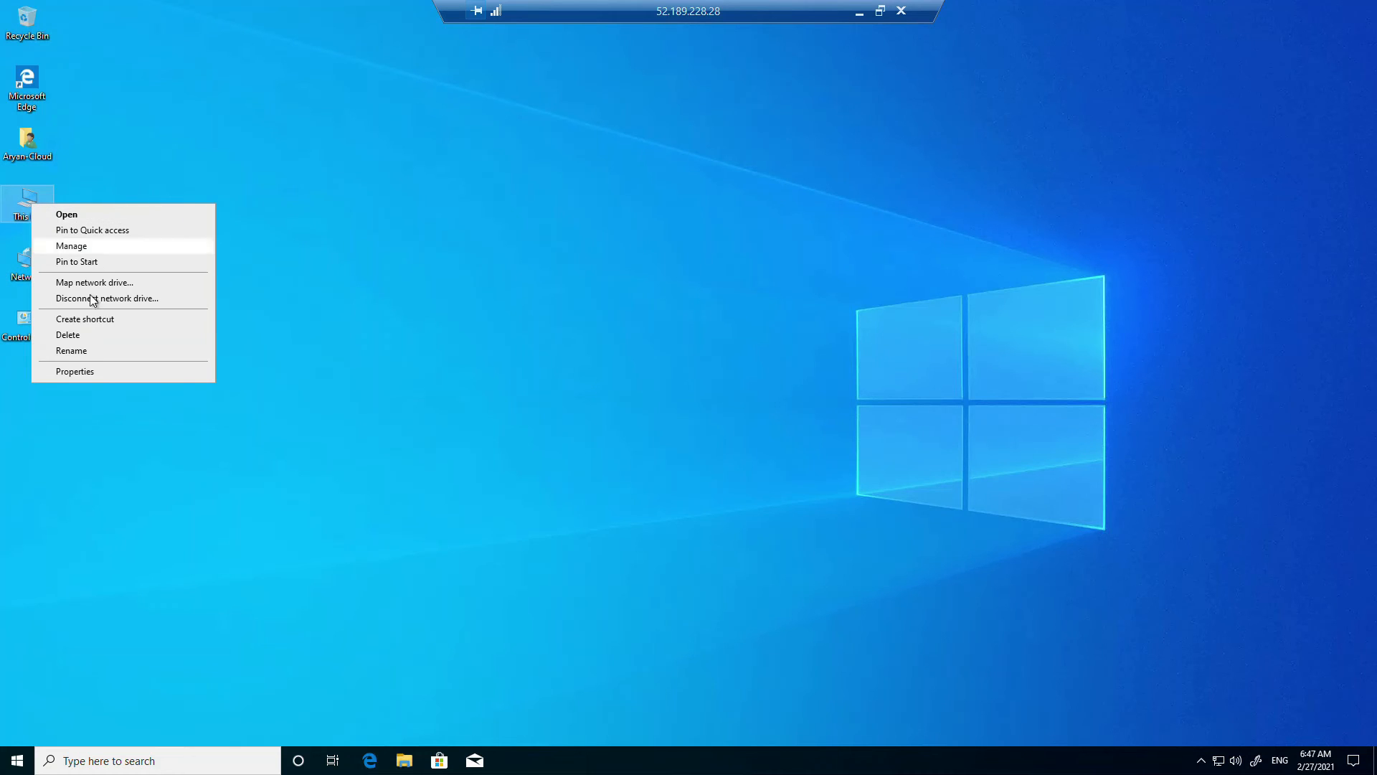
left_click(75, 371)
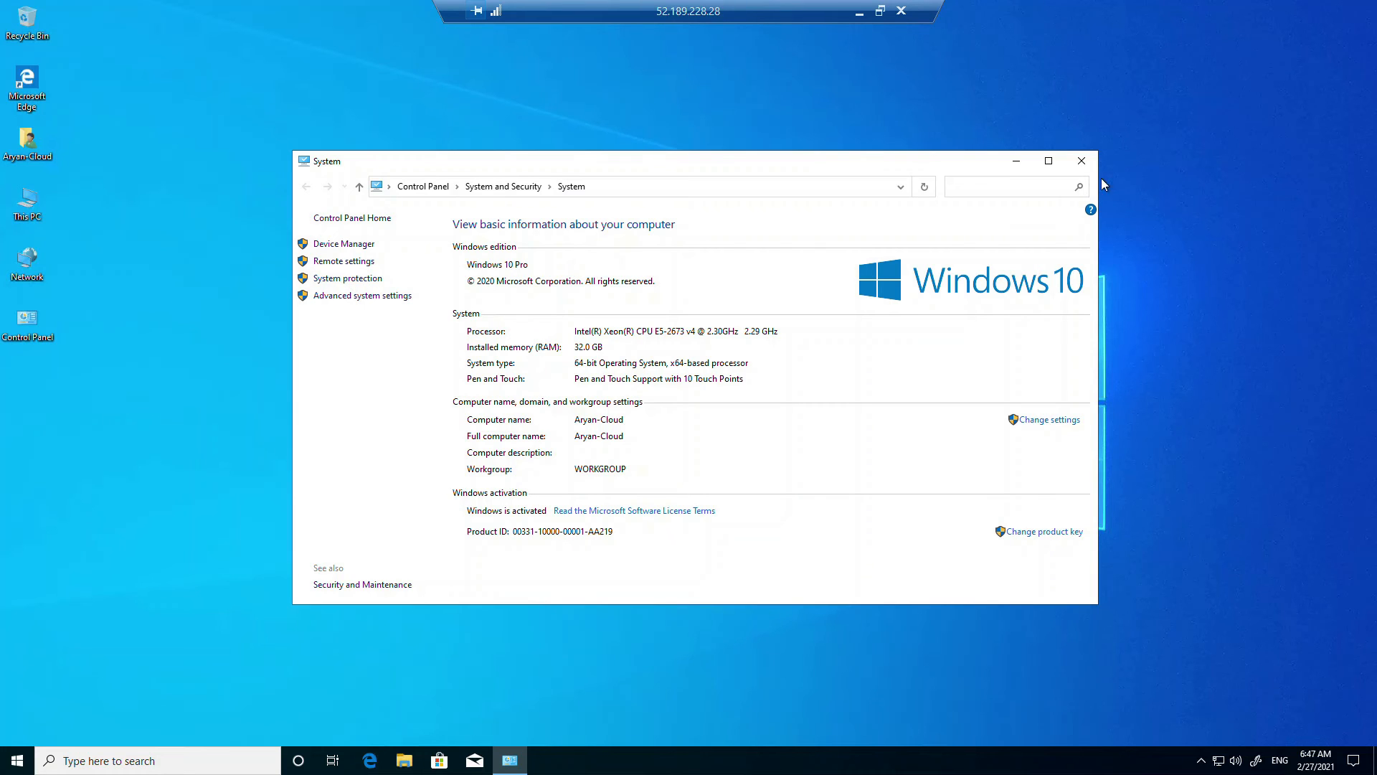
left_click(1082, 160)
- Open Computer Management for this PC and show the Users list of Local Users and Groups
right_click(21, 213)
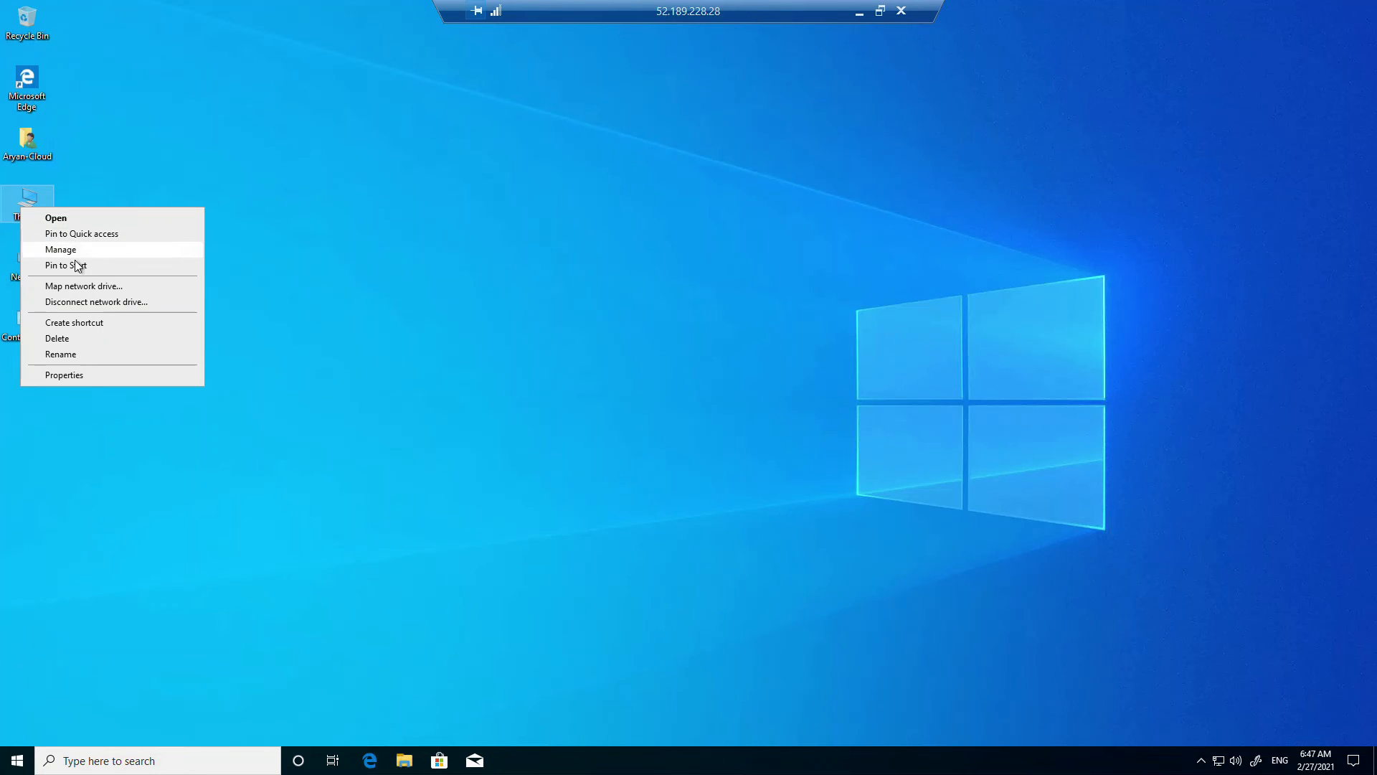
left_click(67, 249)
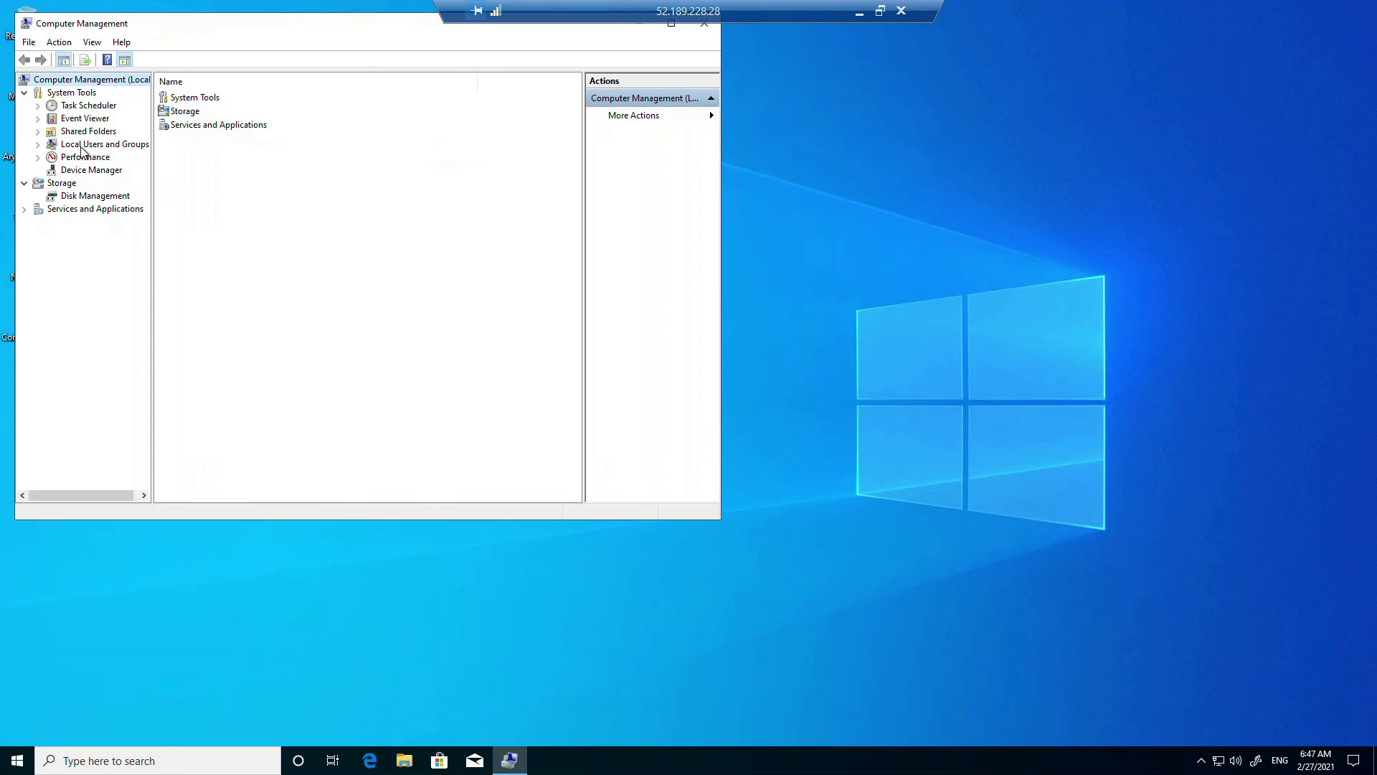
left_click(84, 146)
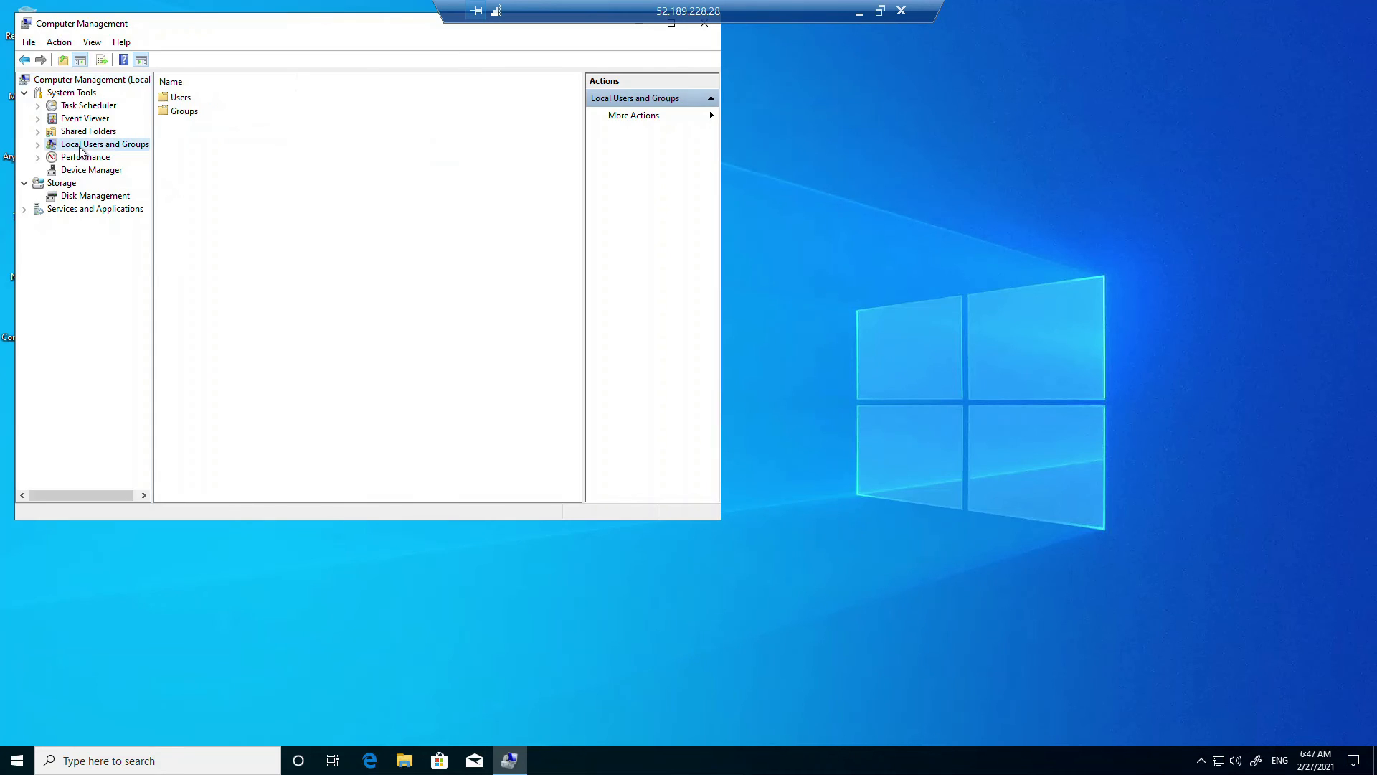
double_click(178, 101)
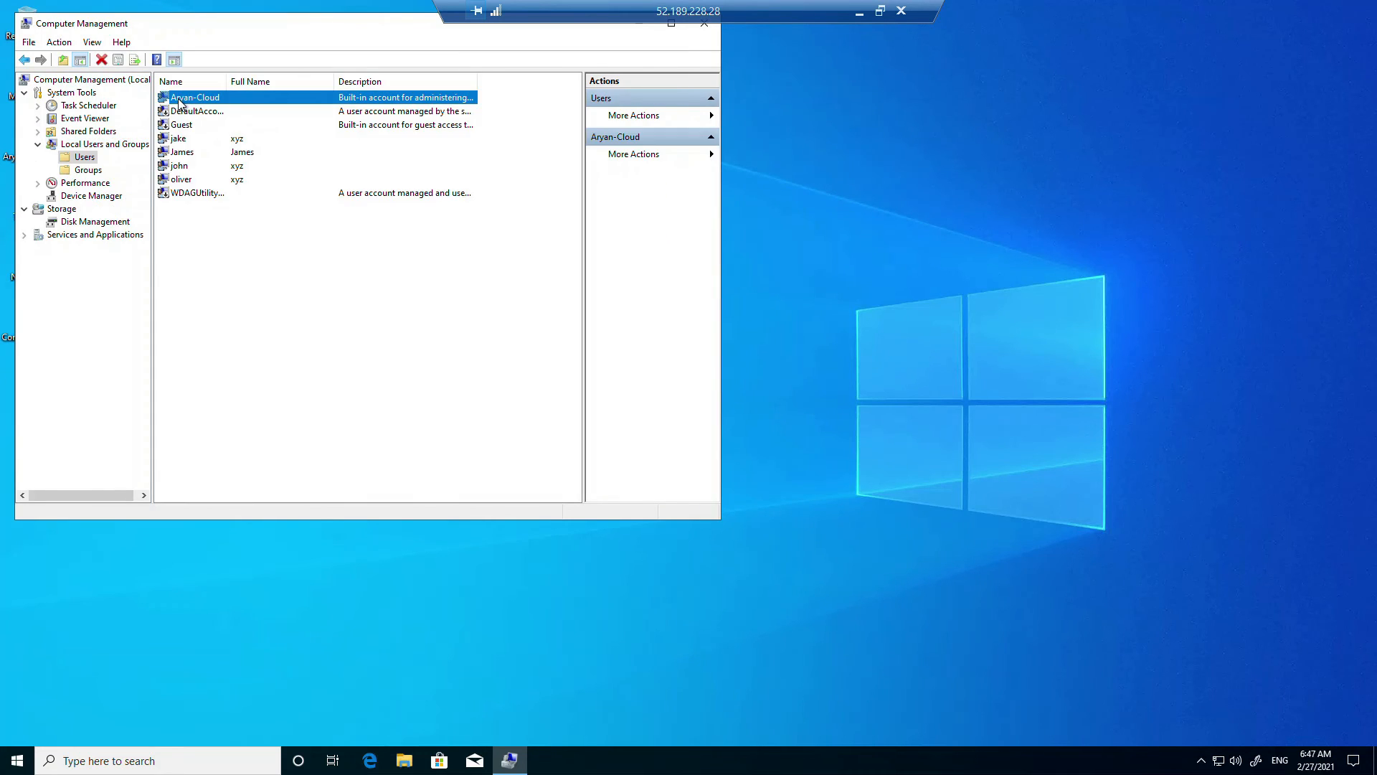
- Set and confirm a new password for the fifth account in the Users list, and close Computer Management
left_click(186, 143)
left_click(191, 155)
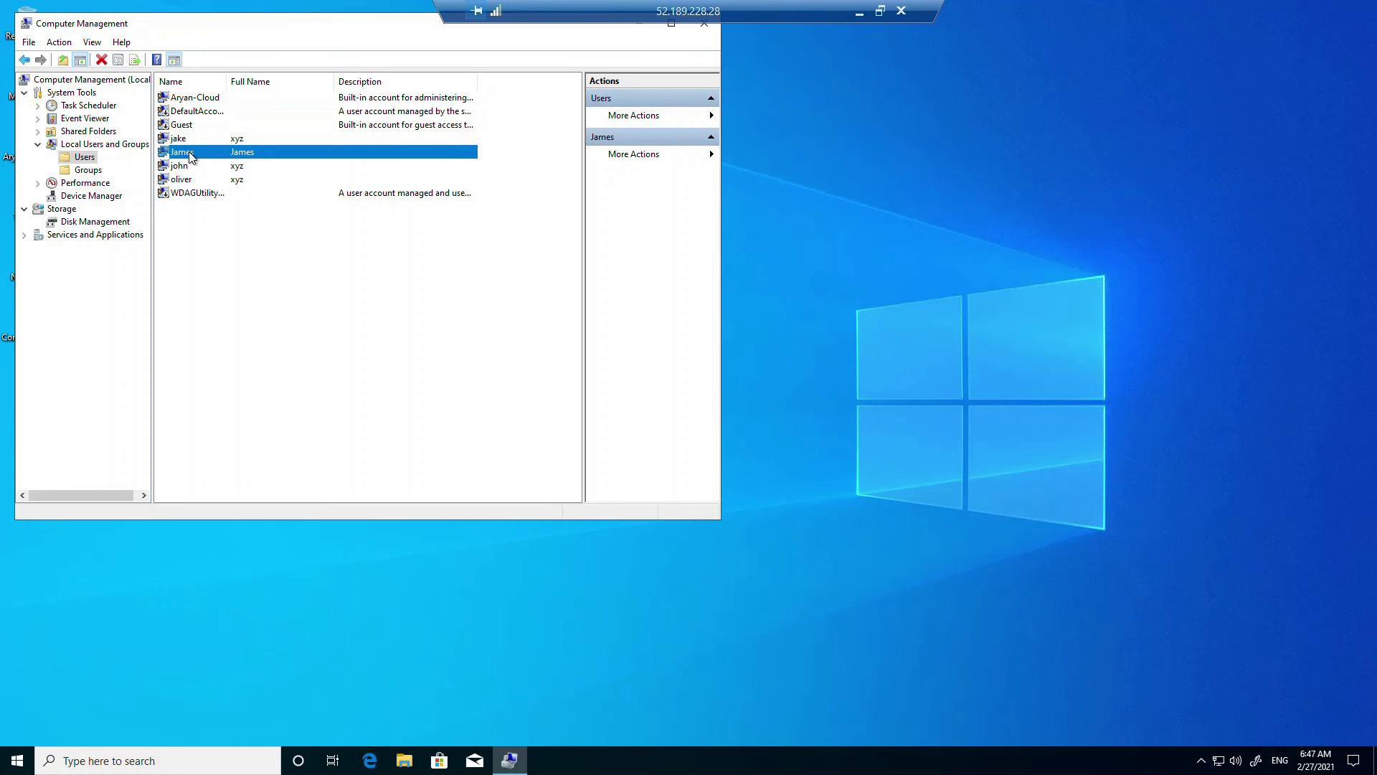
right_click(191, 154)
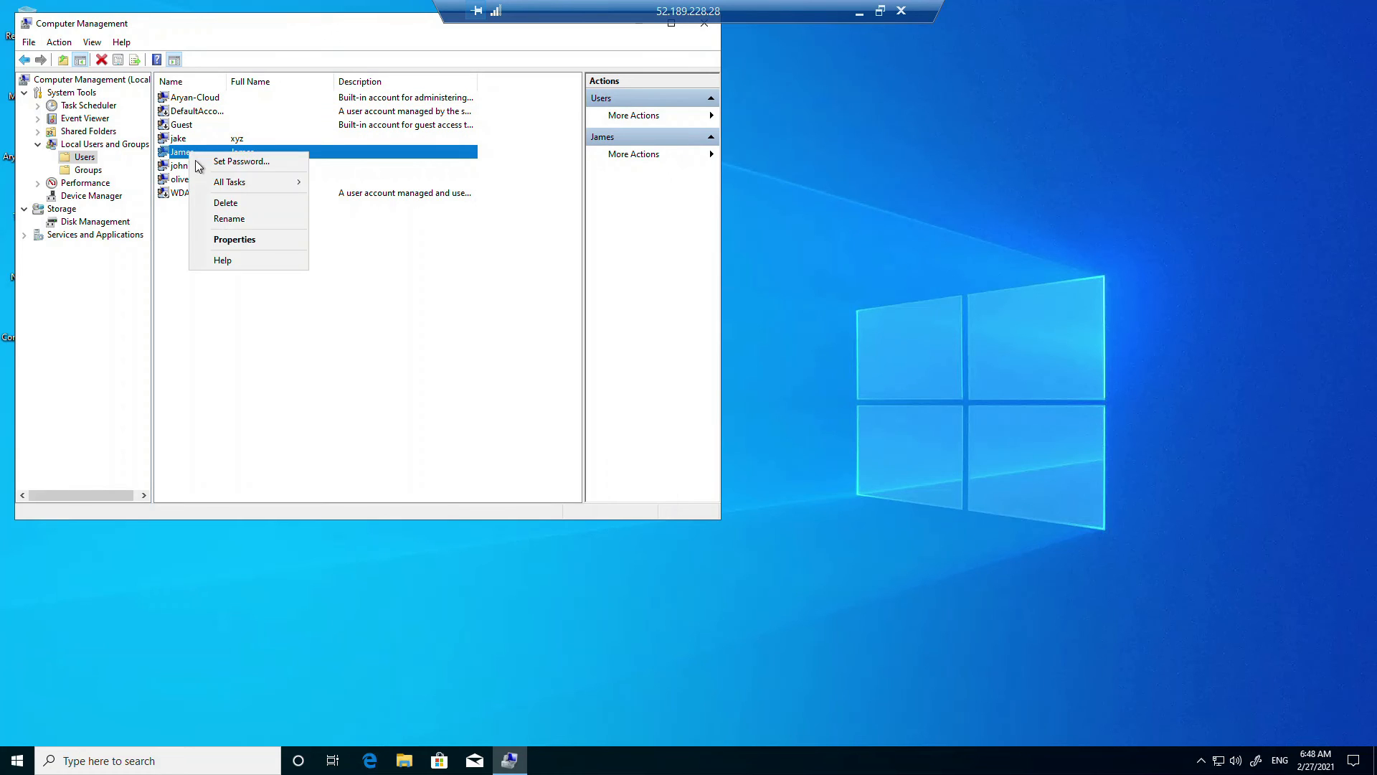
left_click(248, 159)
left_click(305, 343)
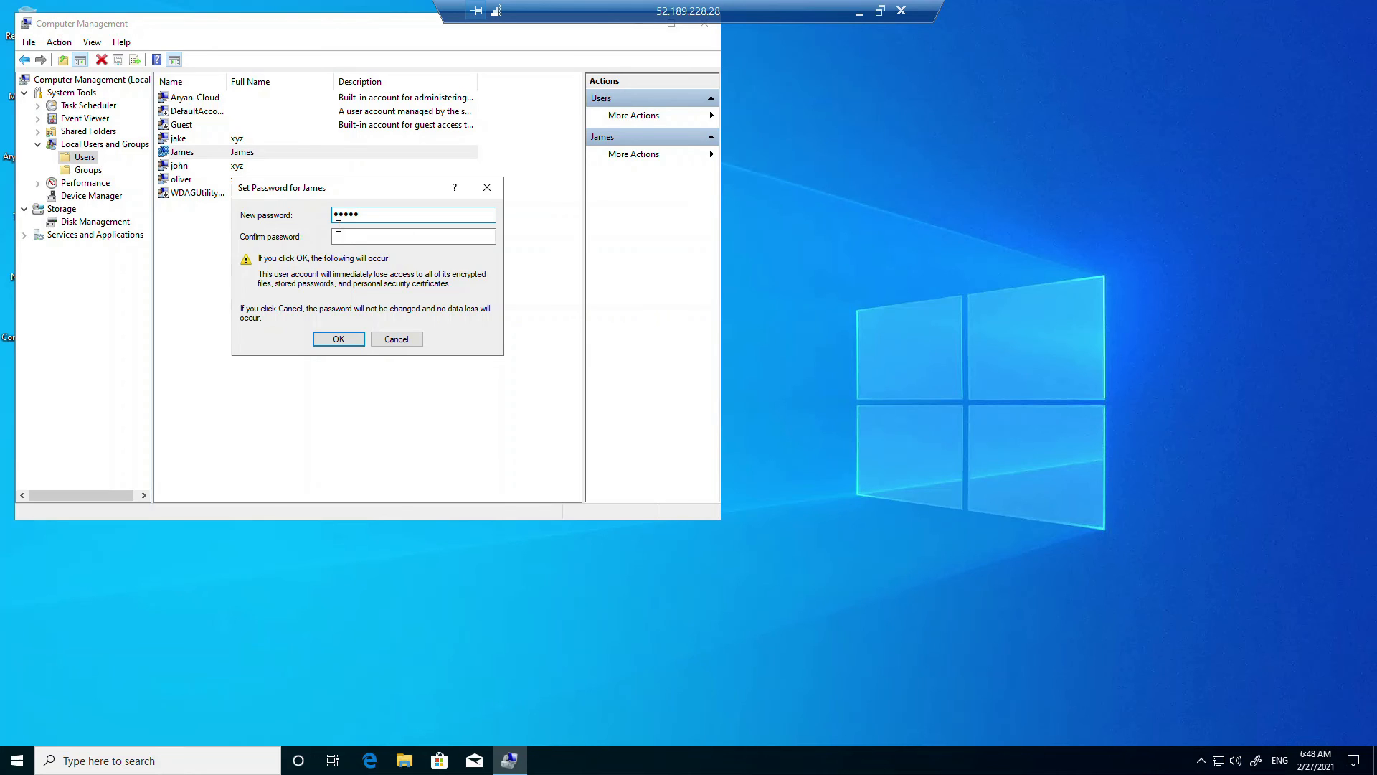
type("***")
left_click(368, 238)
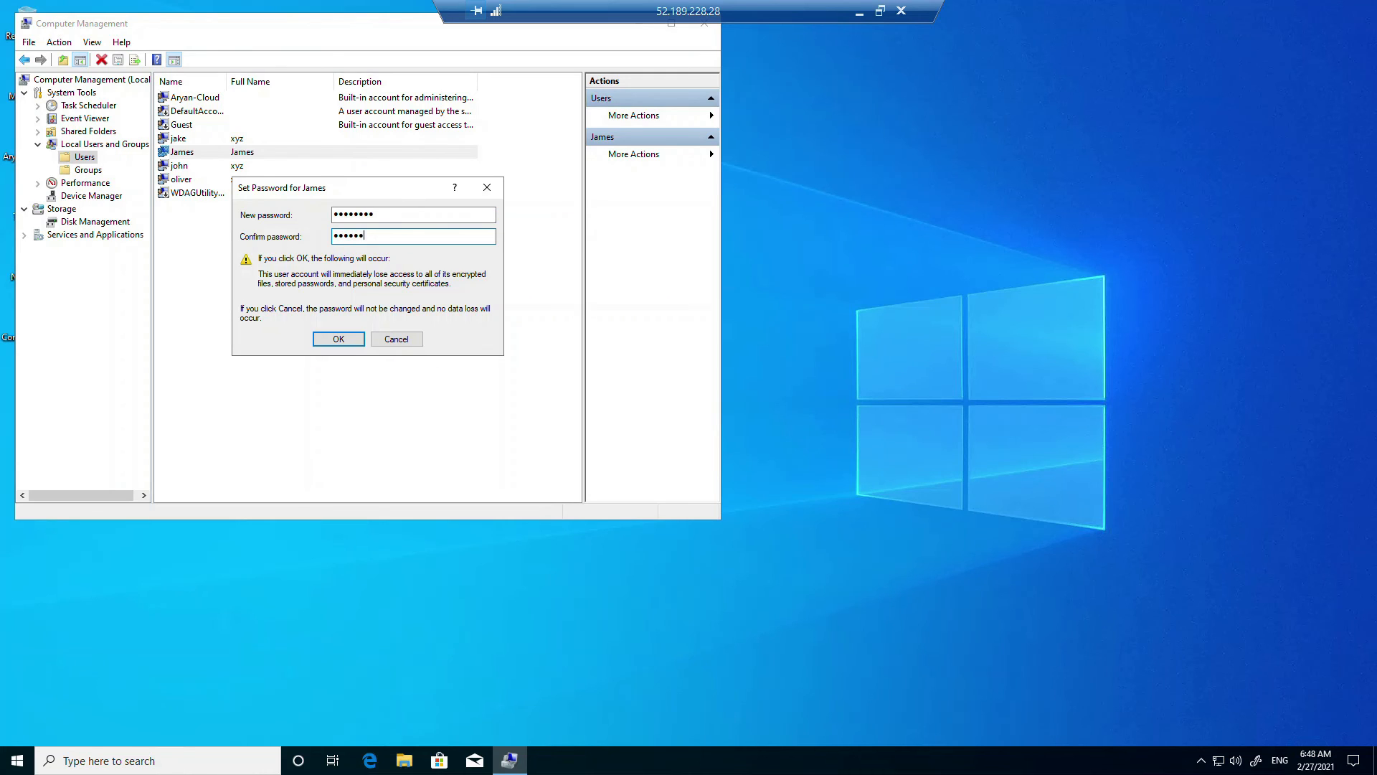
left_click(343, 341)
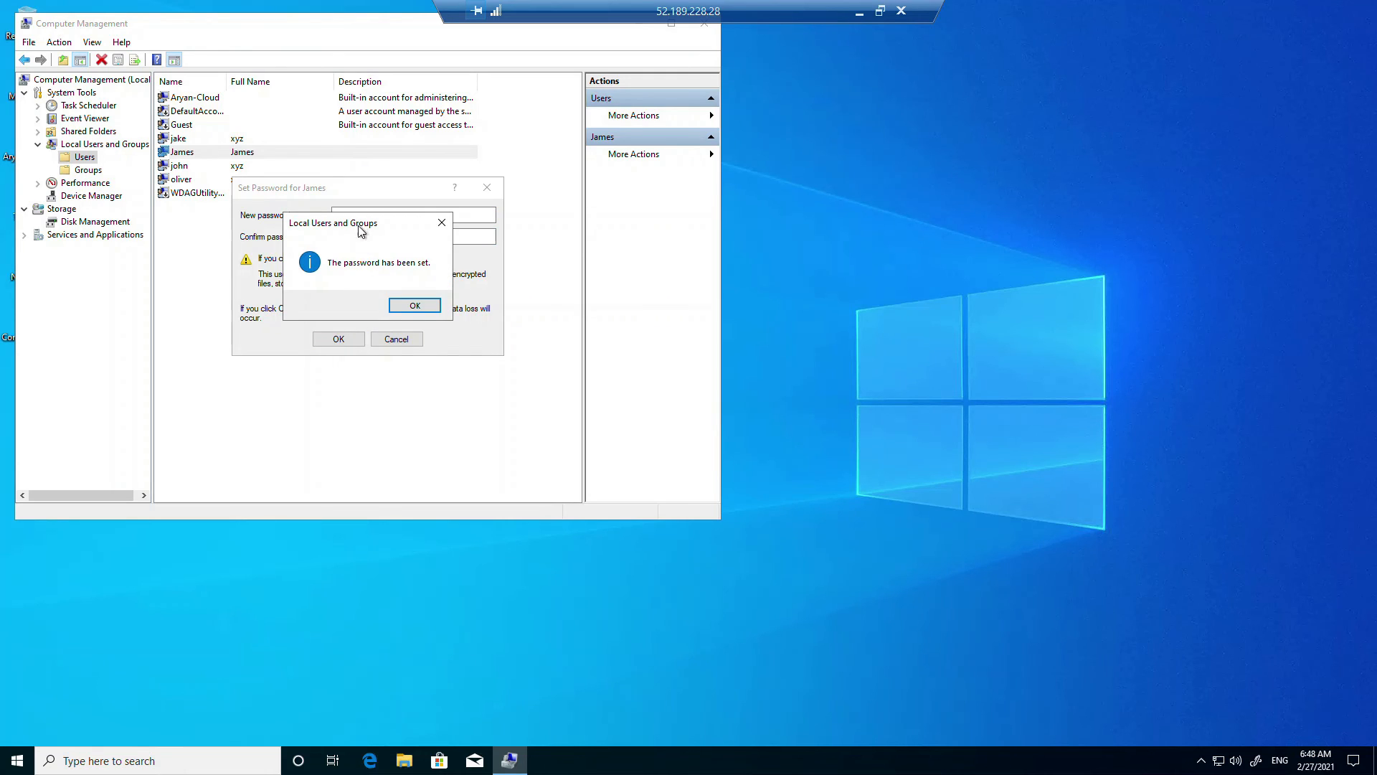
left_click(412, 304)
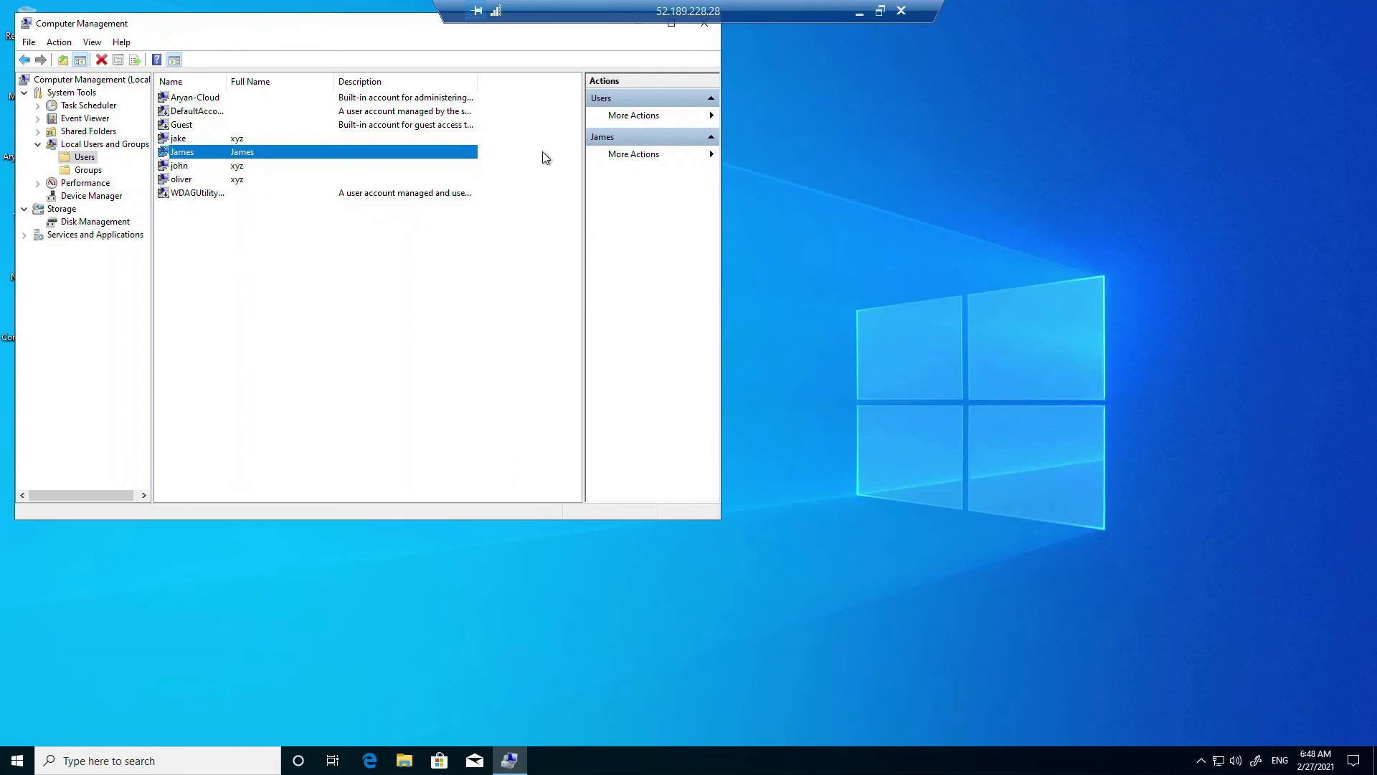
left_click(699, 34)
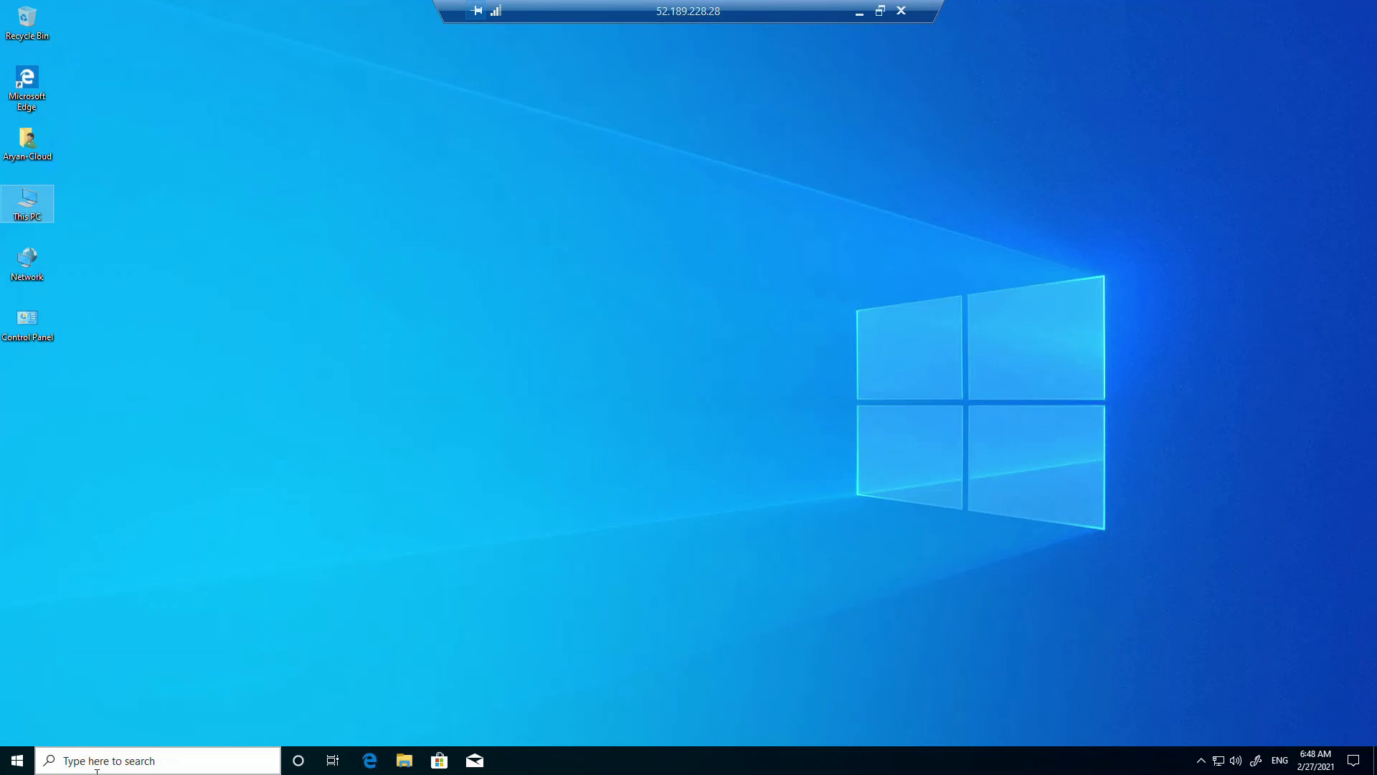
- Disconnect the administrator's session on the remote machine and return to the local desktop
left_click(21, 763)
right_click(22, 758)
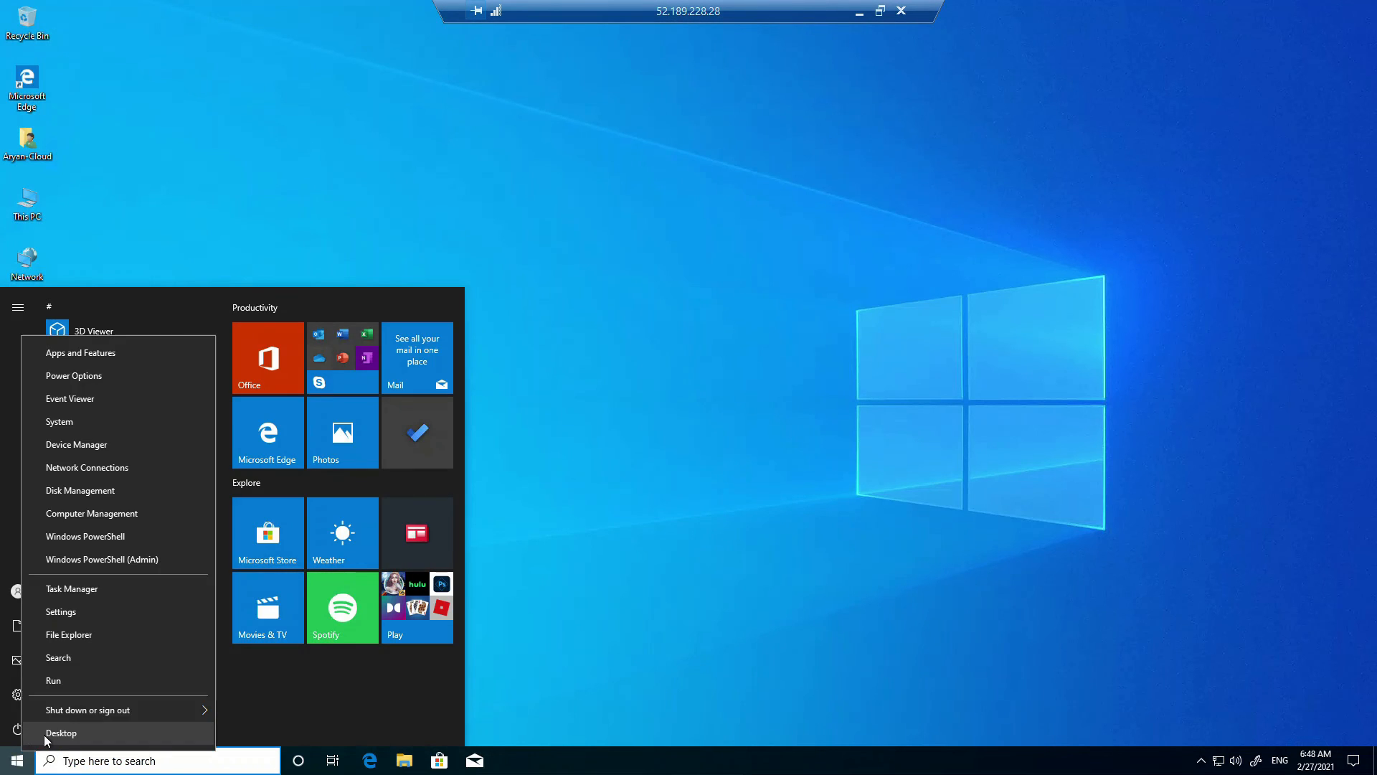
mouse_move(66, 711)
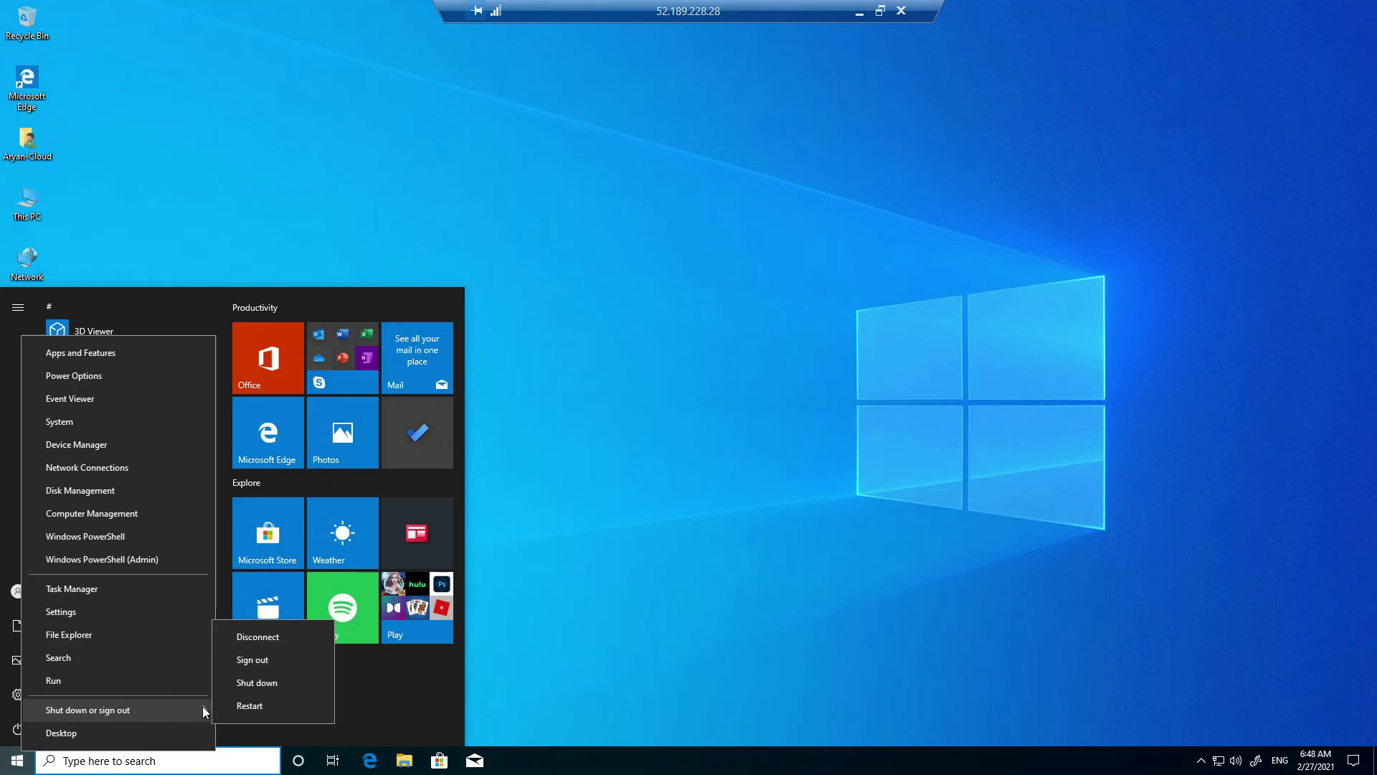
left_click(258, 637)
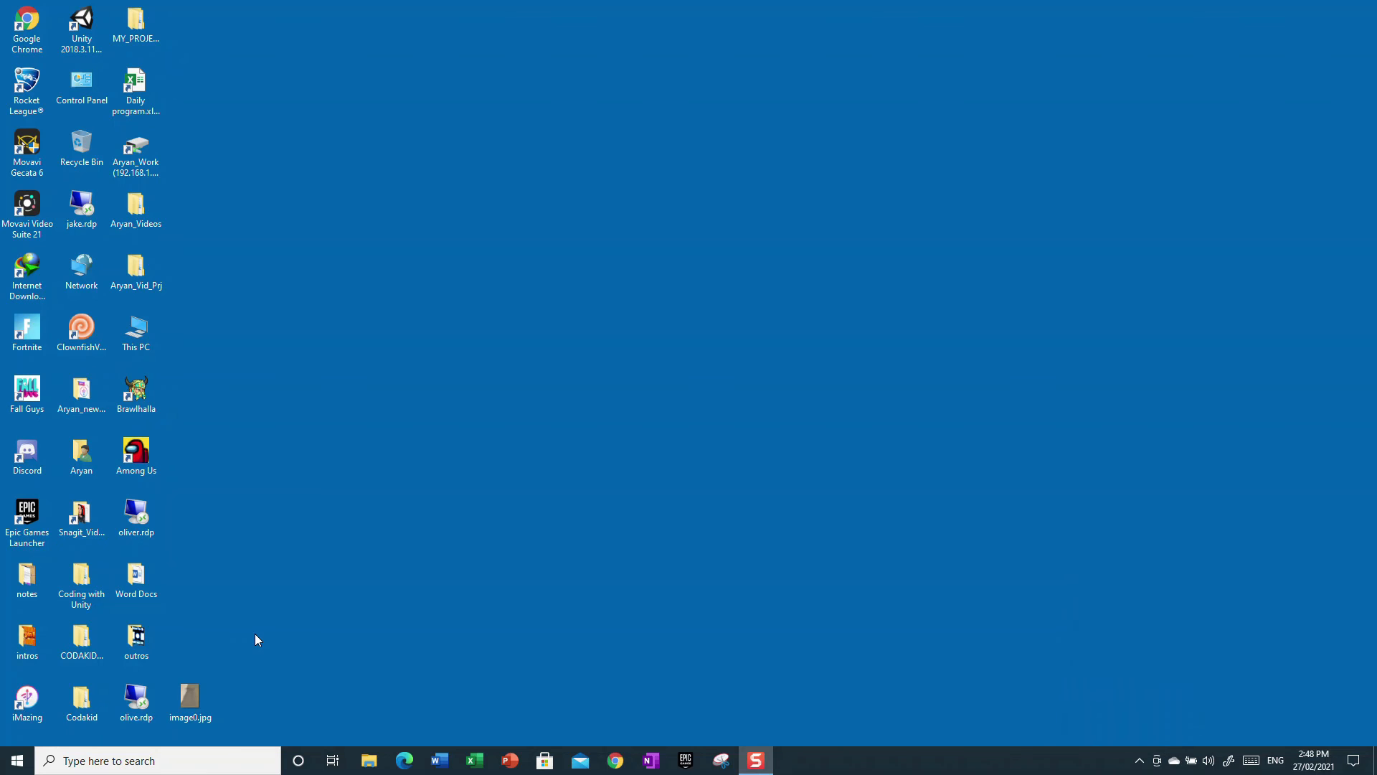
- Launch Remote Desktop Connection for 52.189.228.28, expand its options and enter the user name of the account whose password was reset
left_click(180, 757)
type("mstsc")
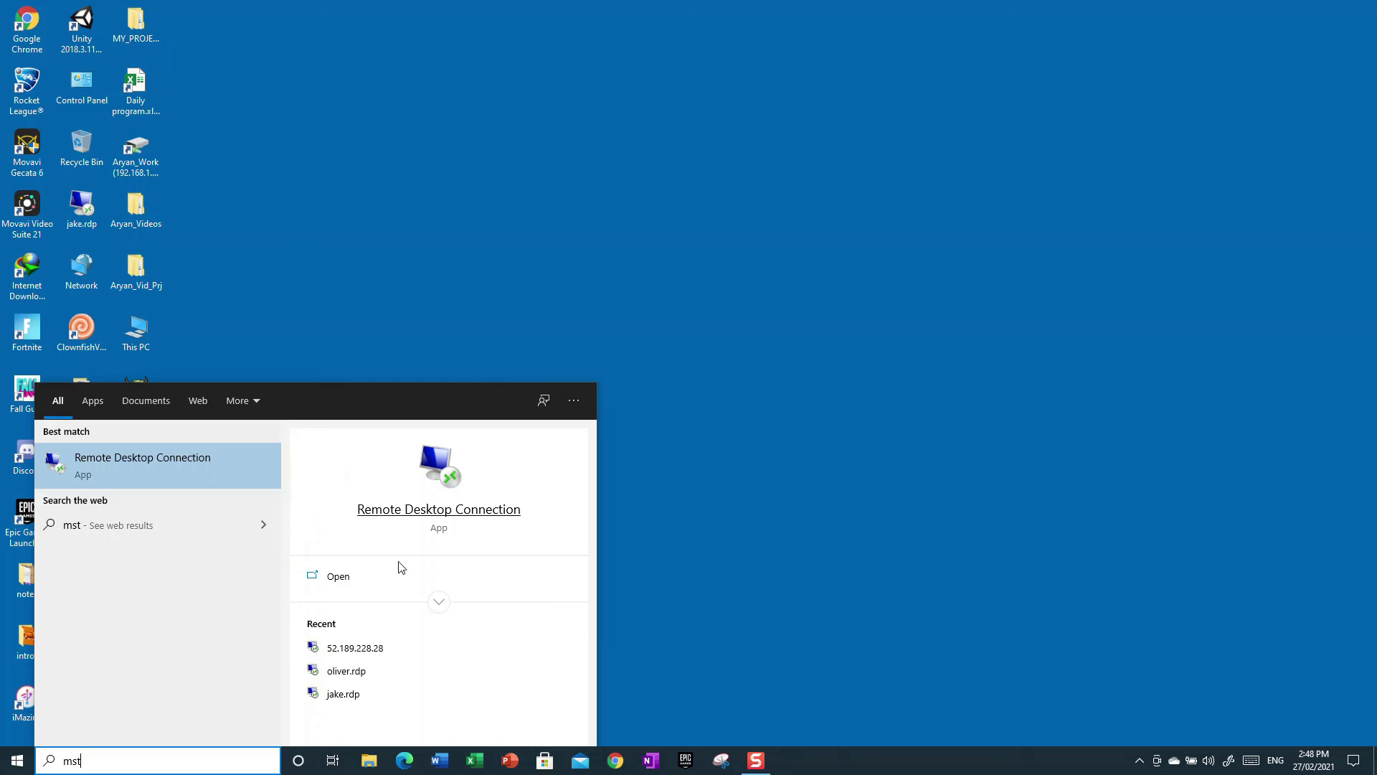
key("Return")
left_click(667, 232)
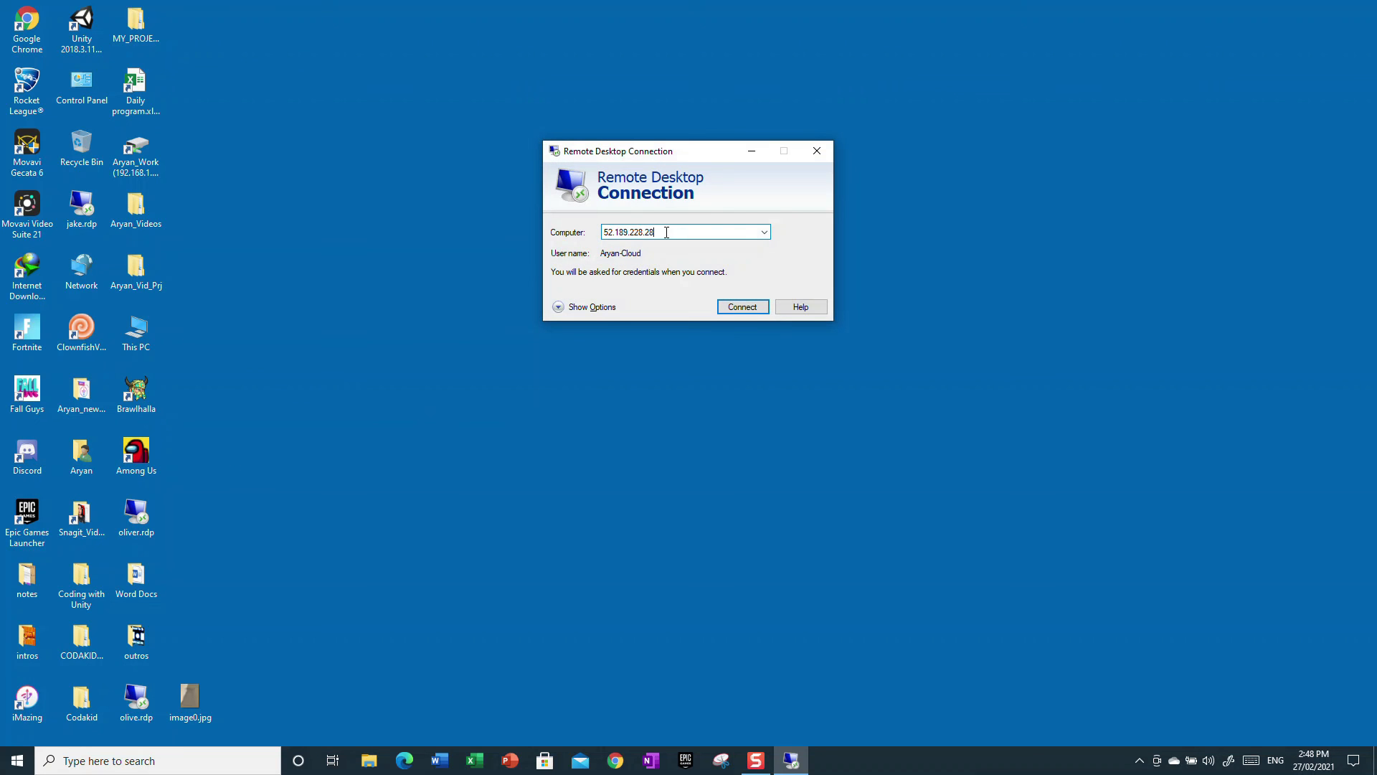
left_click(583, 308)
key("Tab")
key("BackSpace")
type("James")
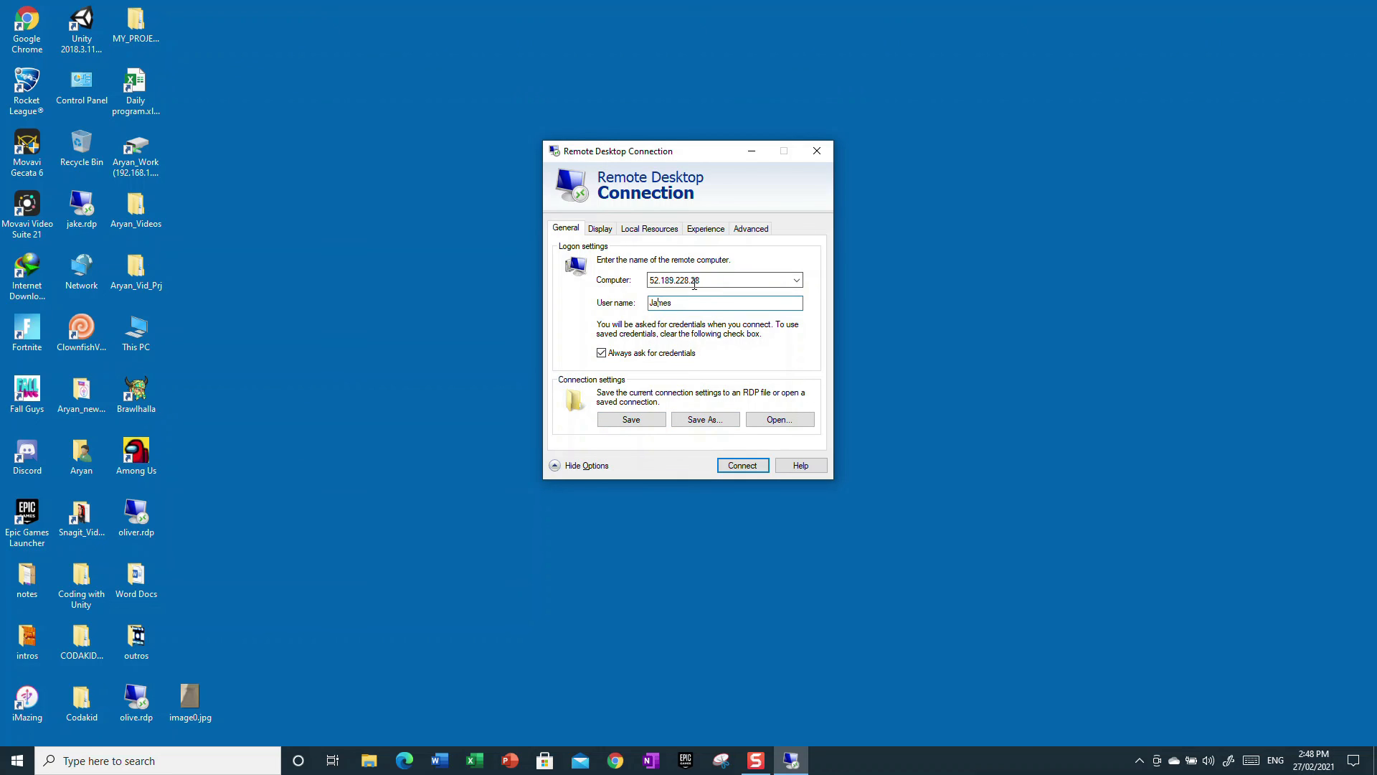
left_click(682, 302)
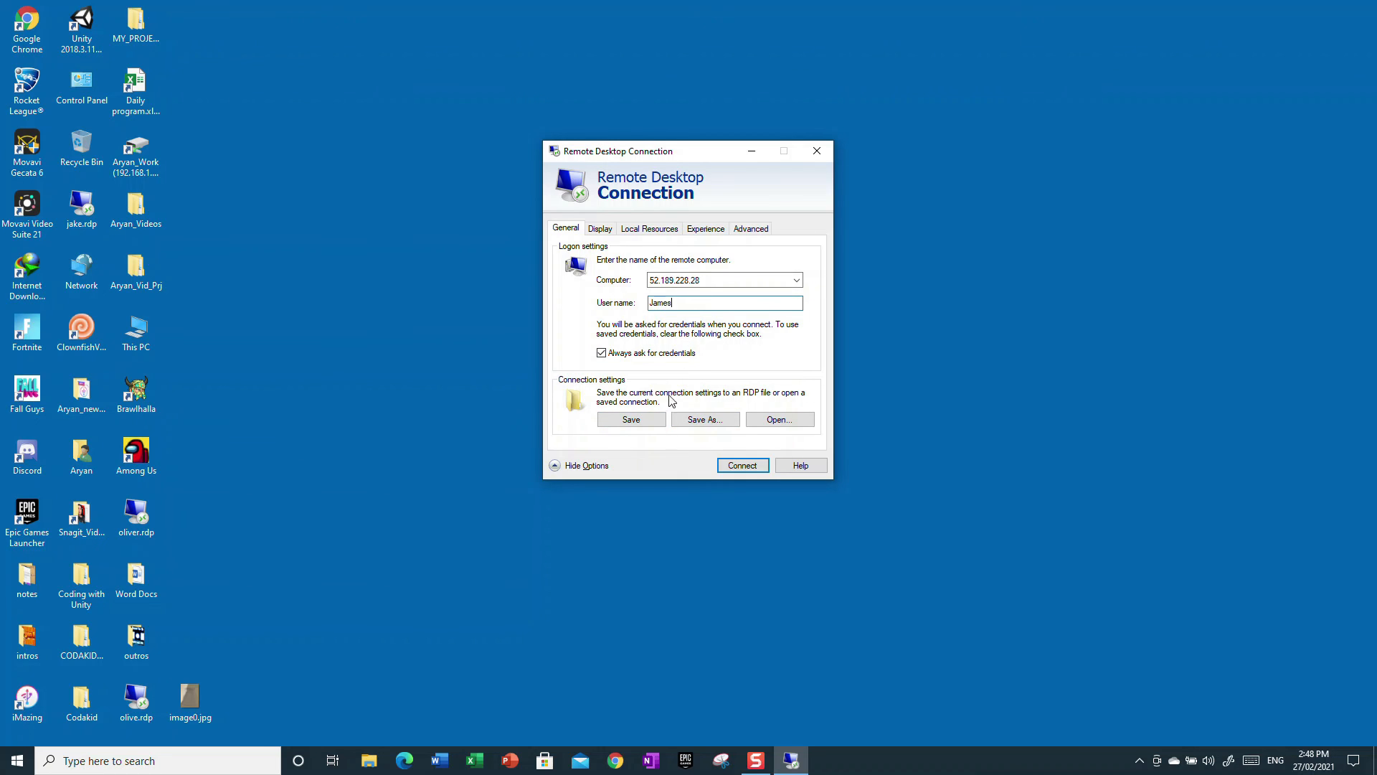
- Save the connection settings to the Desktop as james.rdp
left_click(698, 417)
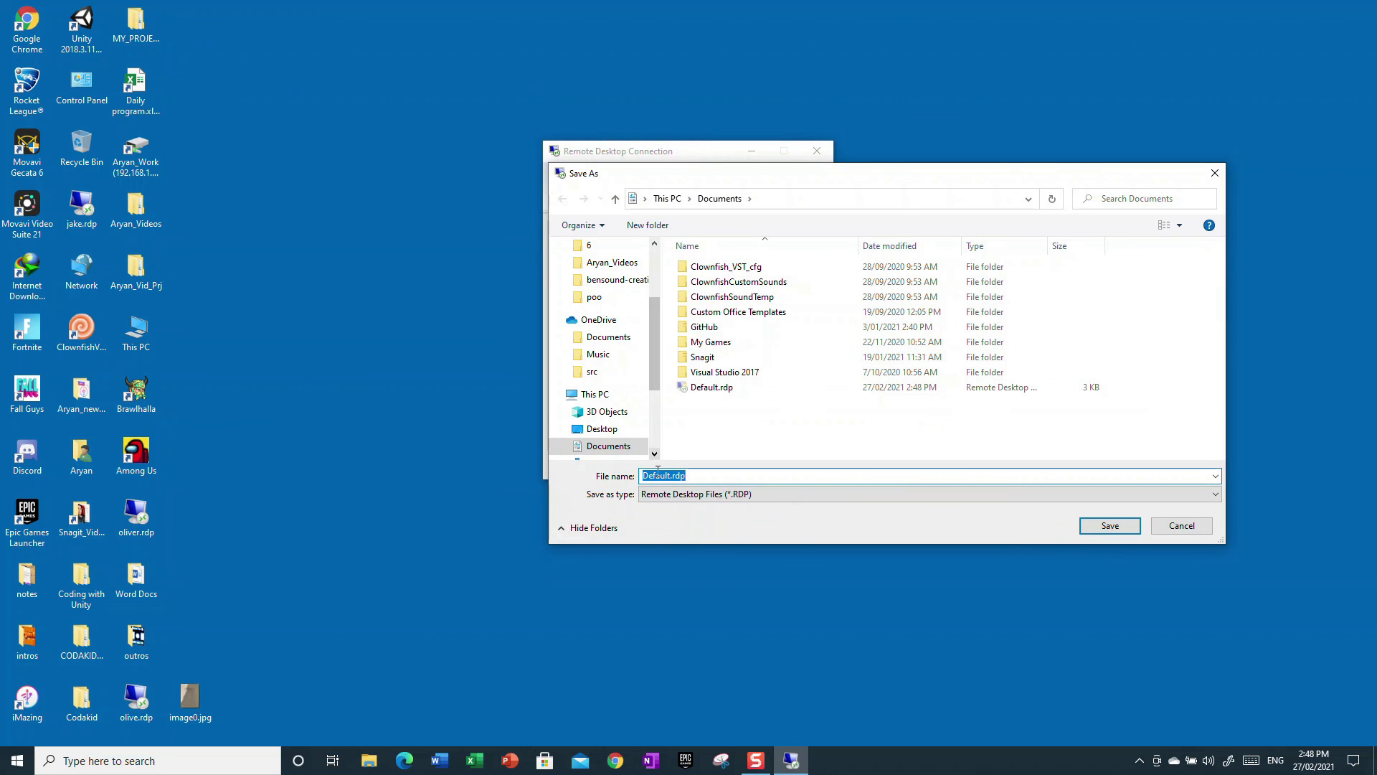
left_click(671, 476)
key("BackSpace")
key("BackSpace")
key("BackSpace")
key("BackSpace")
key("BackSpace")
key("BackSpace")
key("BackSpace")
type("james")
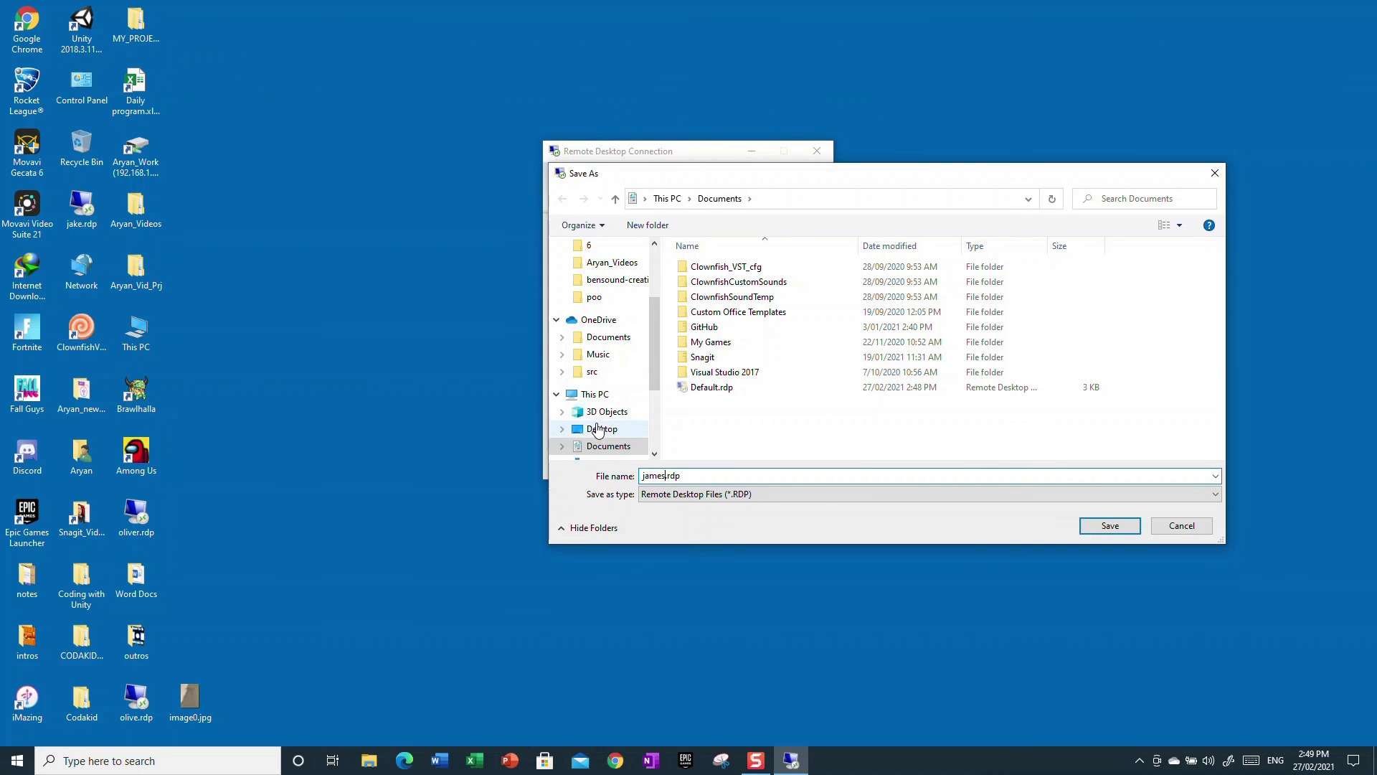
left_click(601, 428)
left_click(1105, 527)
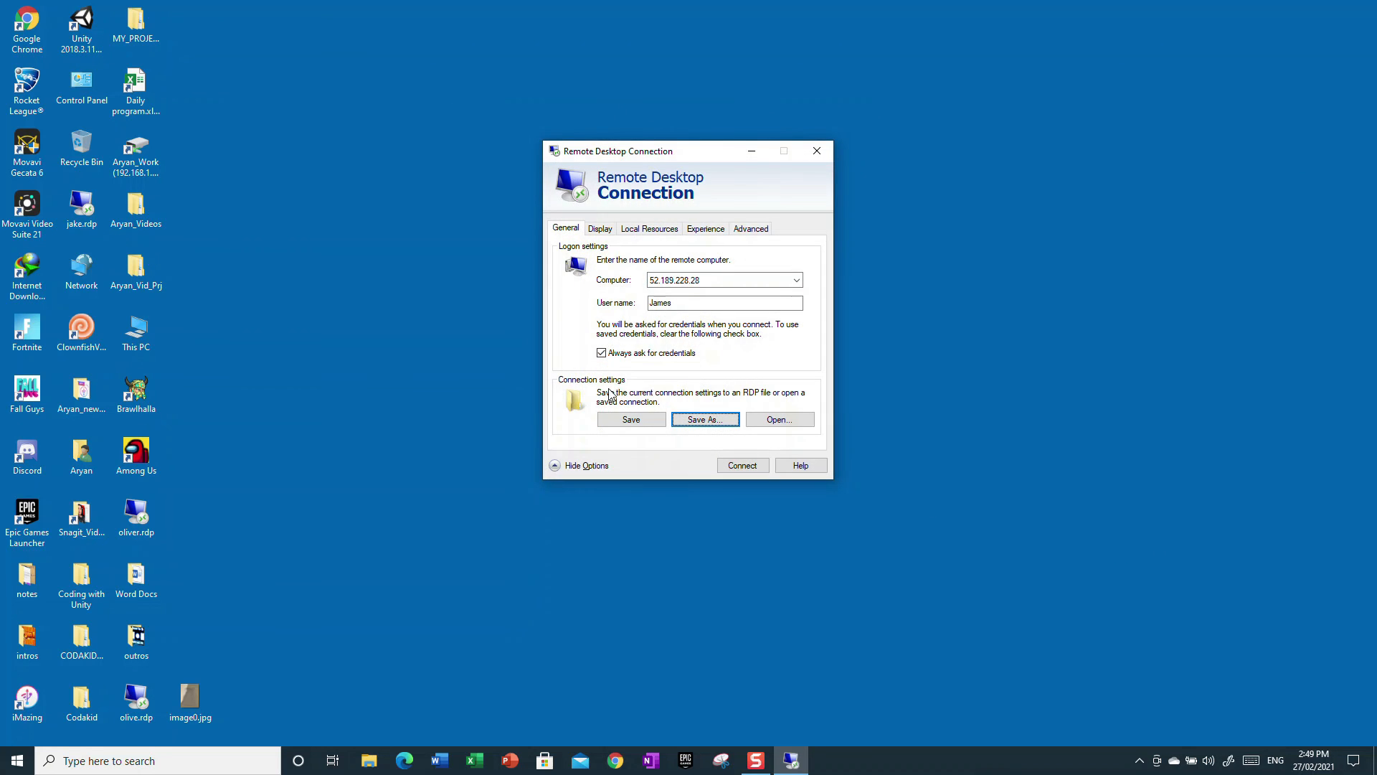
- Try to connect to 52.189.228.28 with the entered user name and the account password, and dismiss the resulting message
left_click(743, 466)
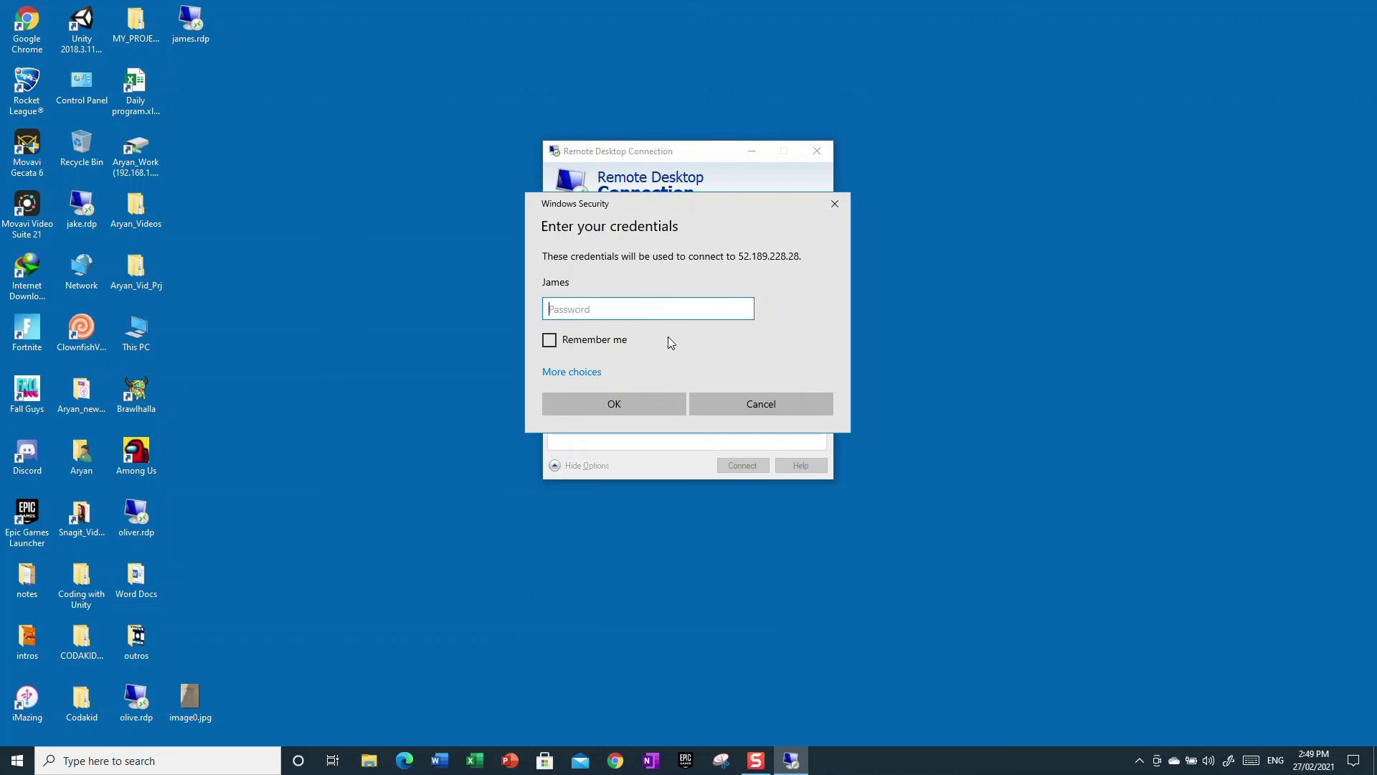
type("p")
left_click(614, 404)
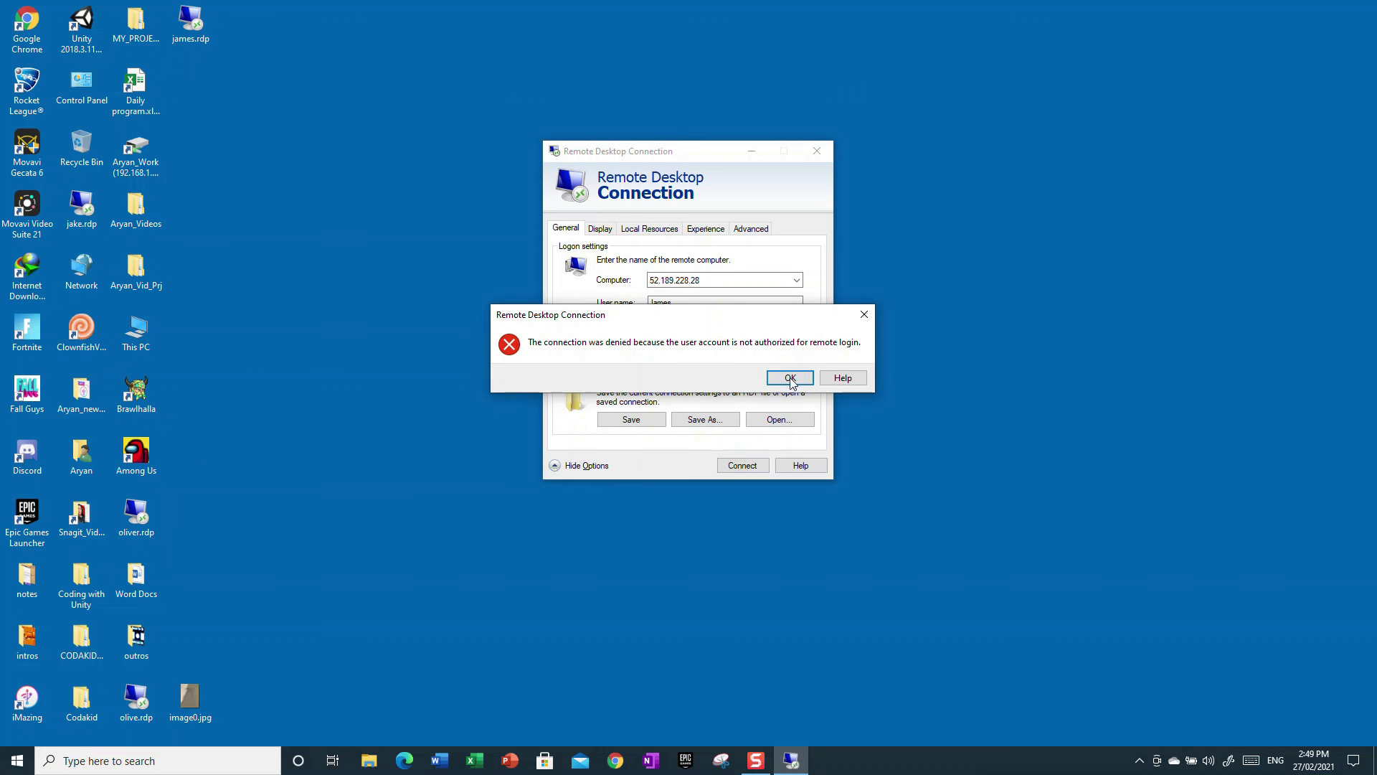
left_click(793, 377)
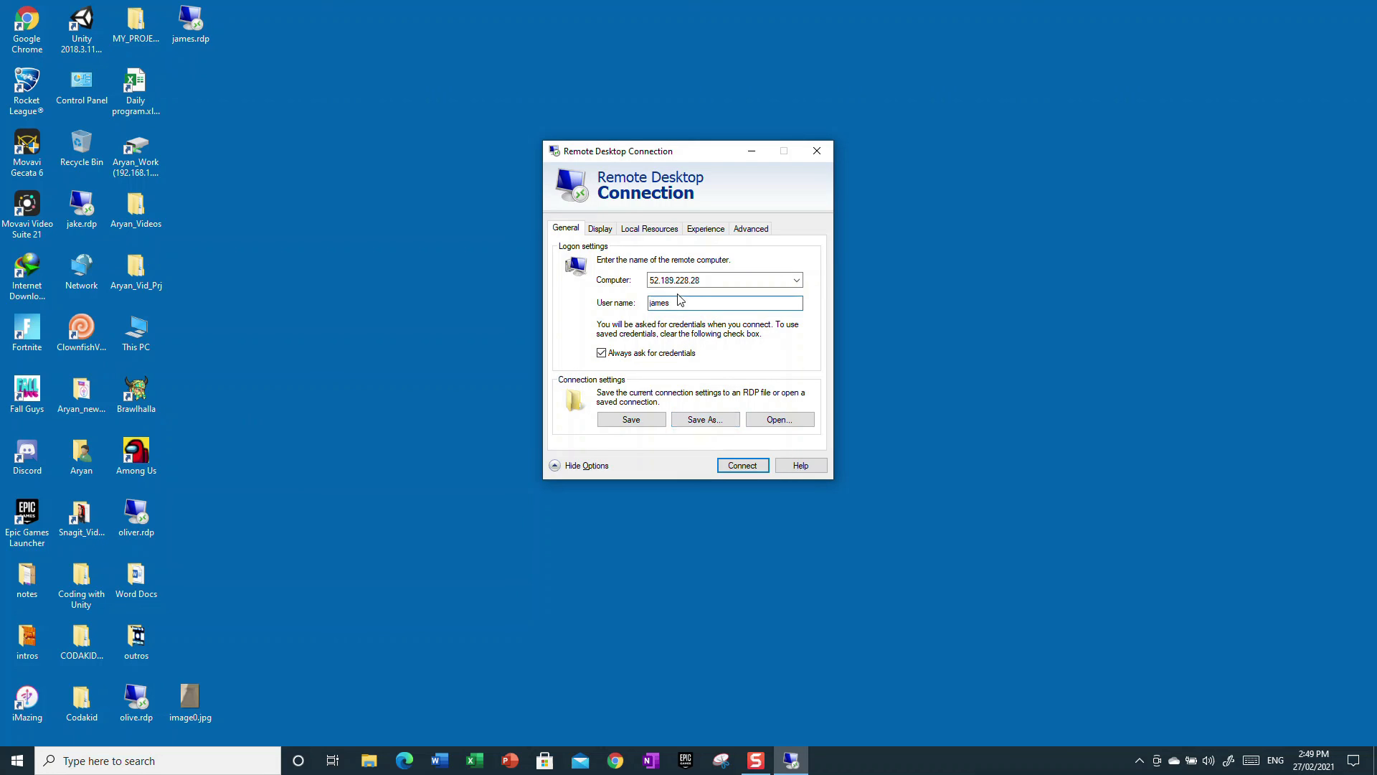
- Save the connection with the user name in lowercase, replacing the existing james.rdp on the Desktop
left_click(709, 419)
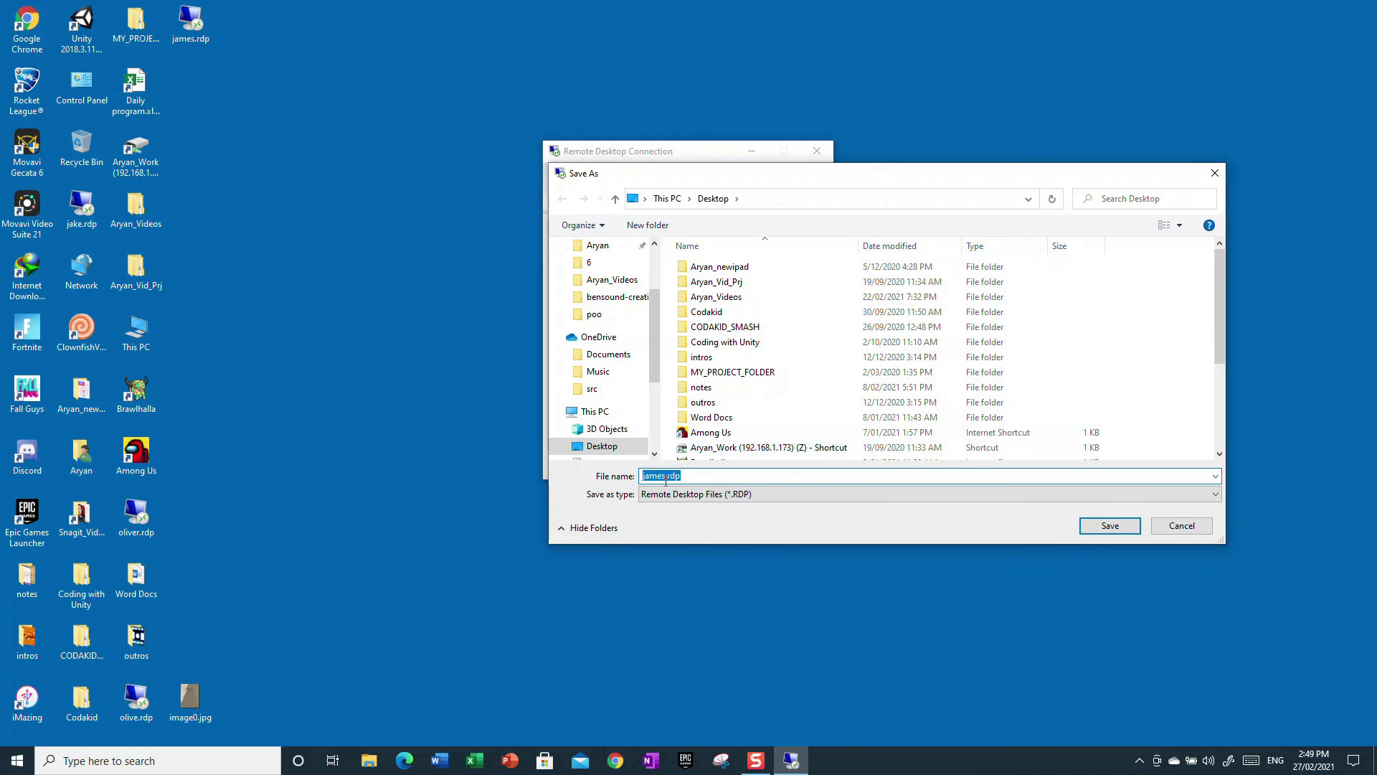
left_click(1109, 525)
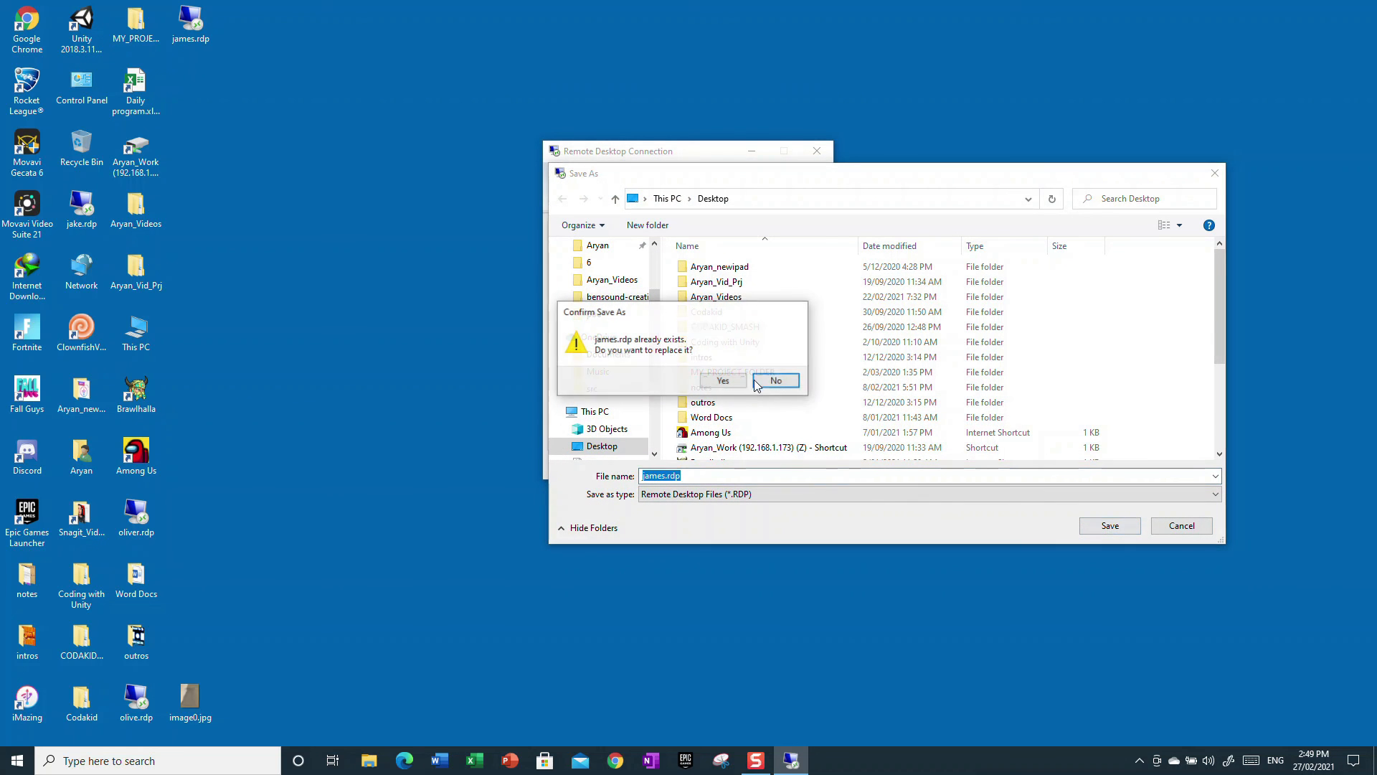
left_click(721, 383)
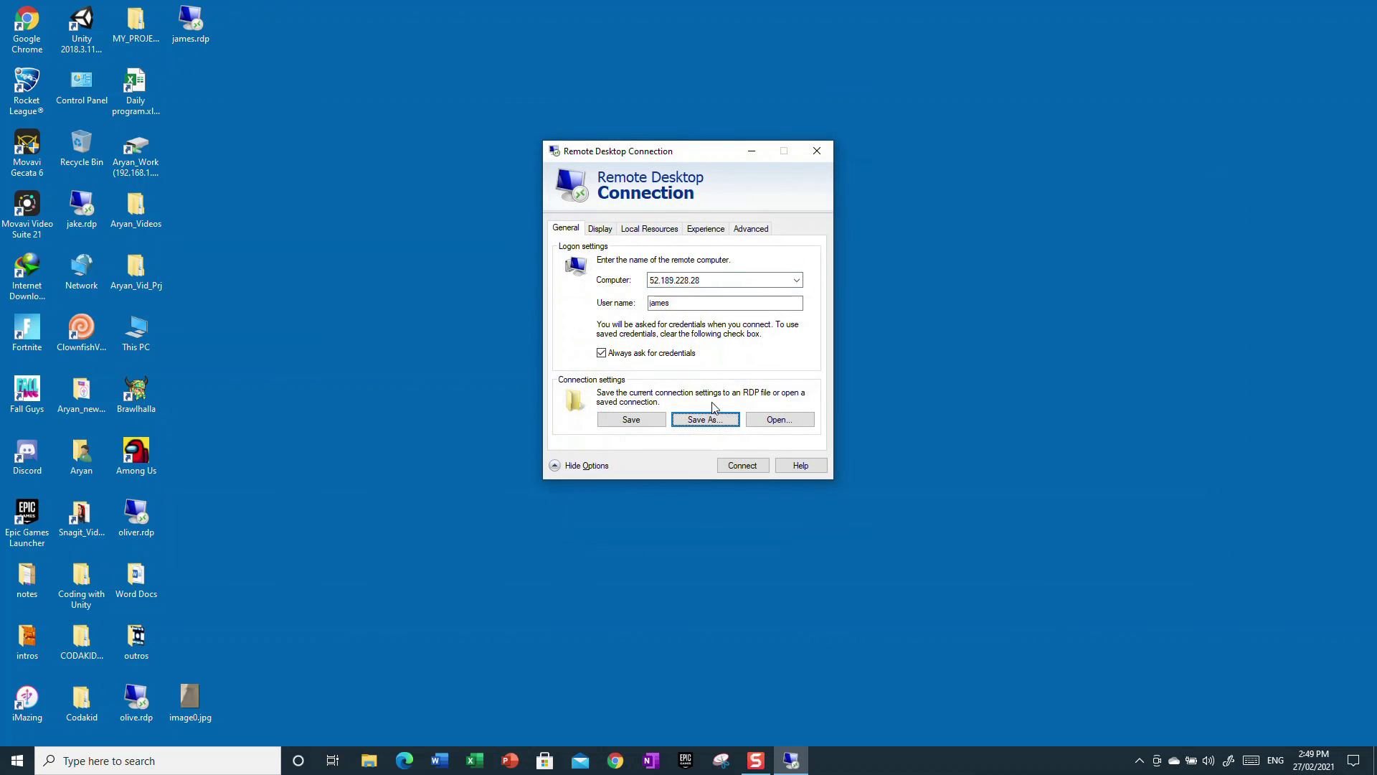
- Connect to 52.189.228.28 with the account password and complete the first sign-in through to the remote desktop
left_click(757, 469)
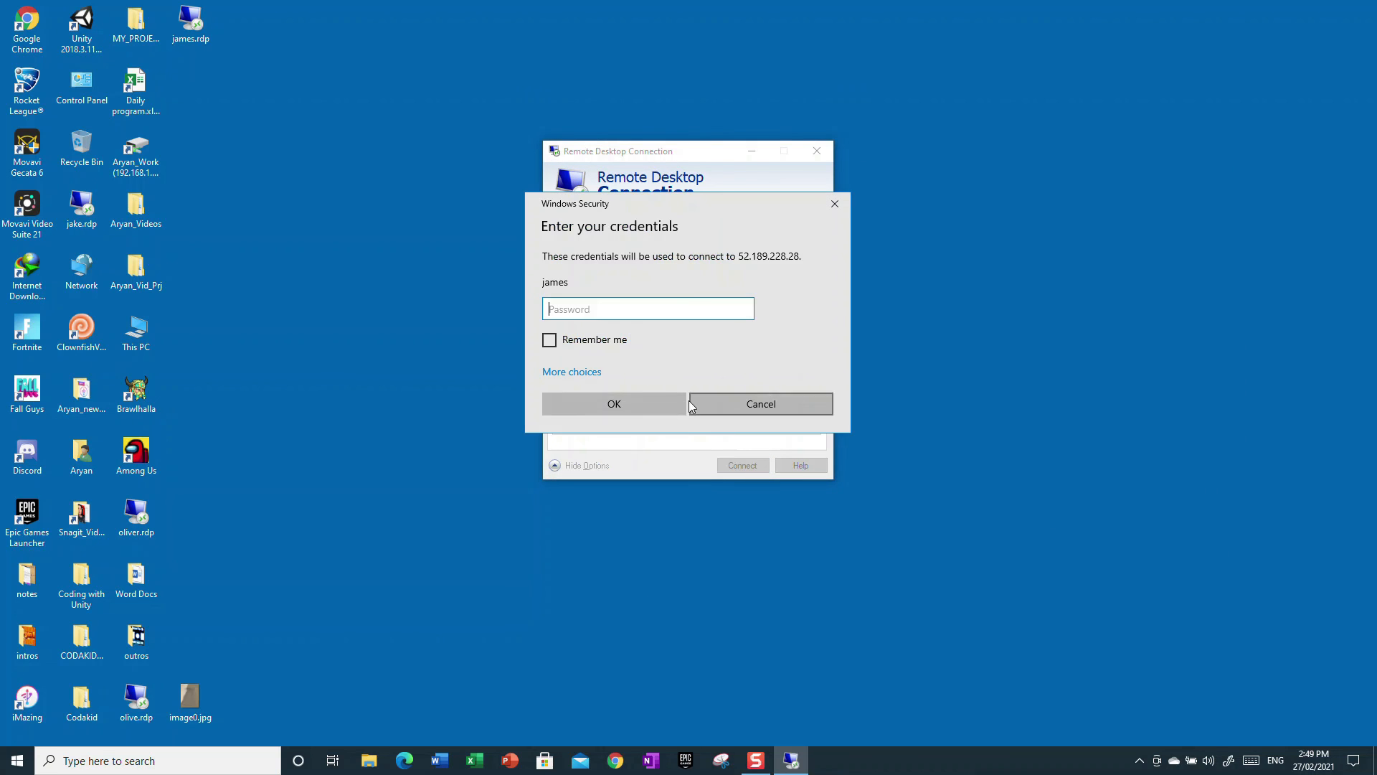
type("********")
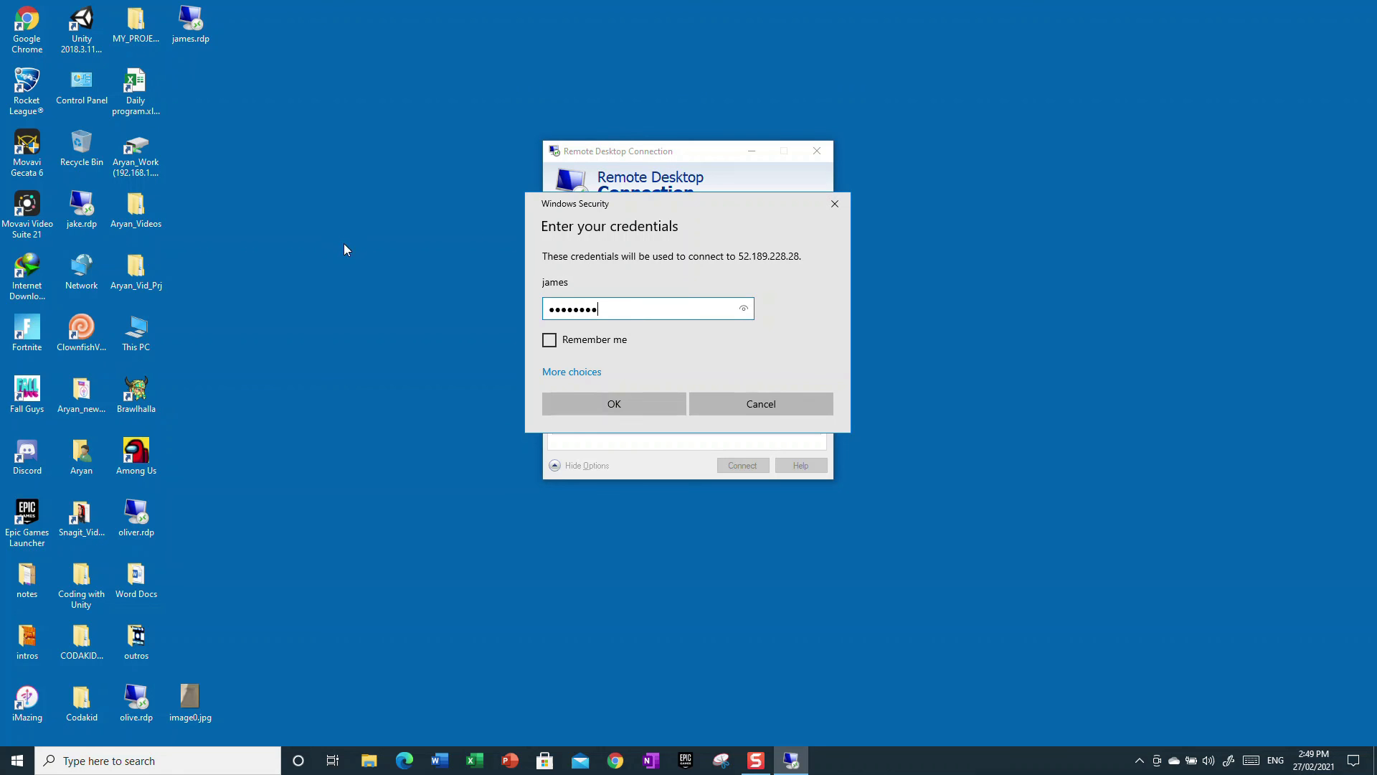
left_click(602, 407)
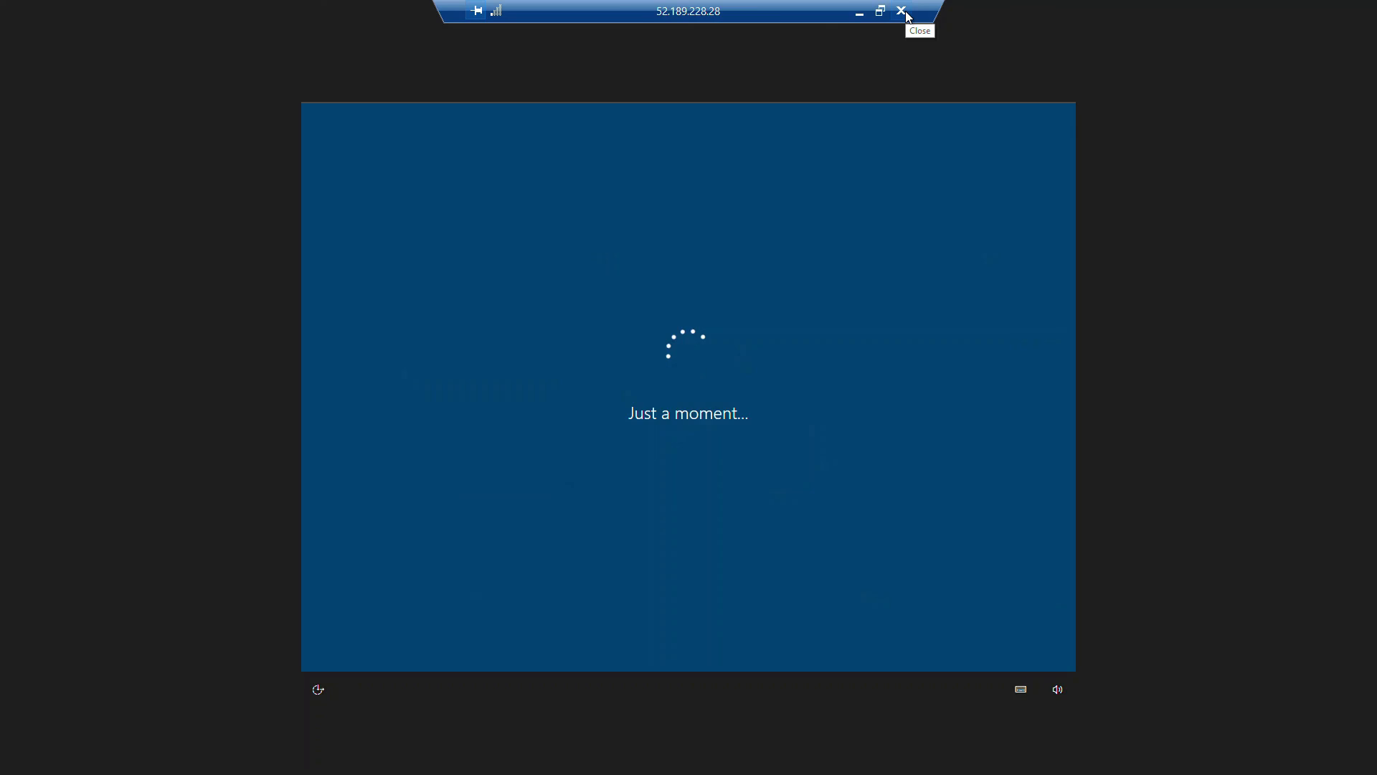
left_click(984, 637)
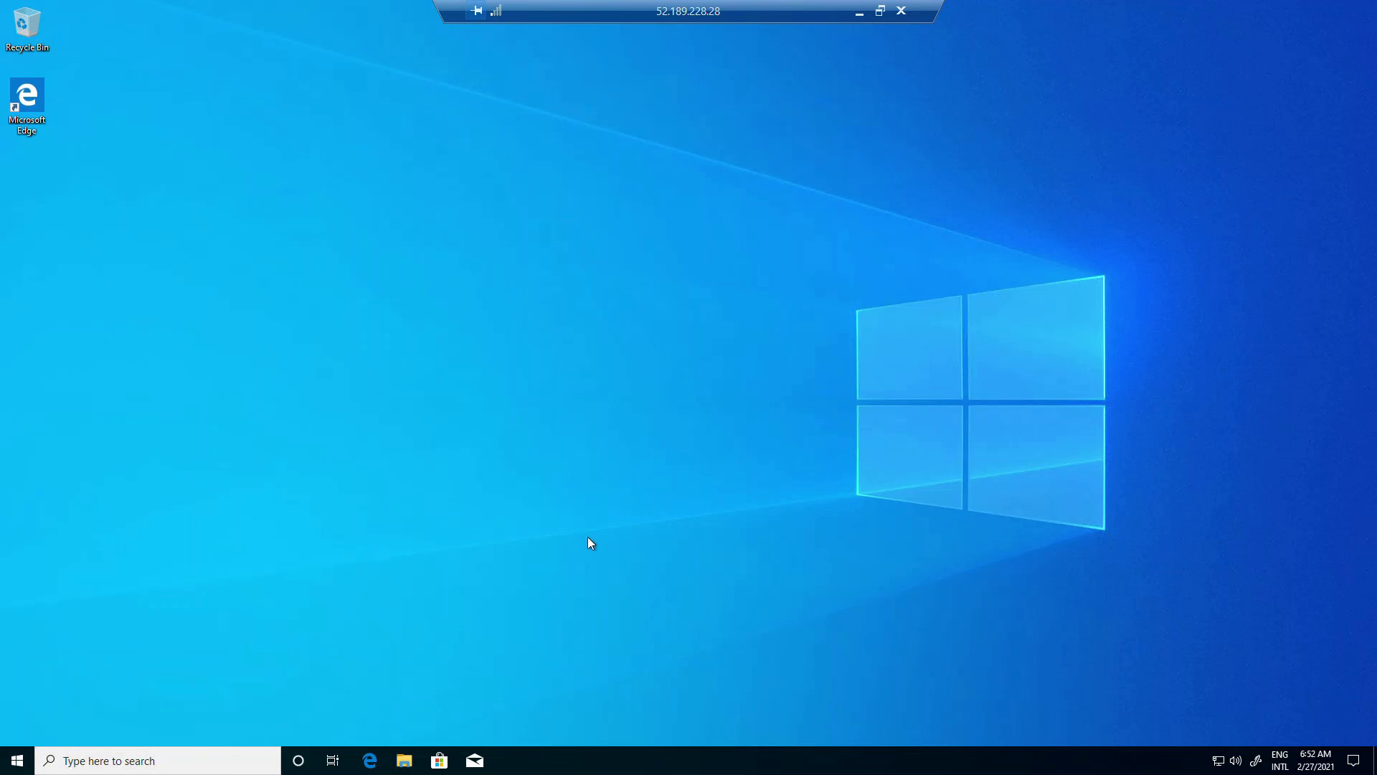
- Dismiss the session-closing confirmation, and disconnect the newly signed-in user's session from within the remote Windows
left_click(902, 12)
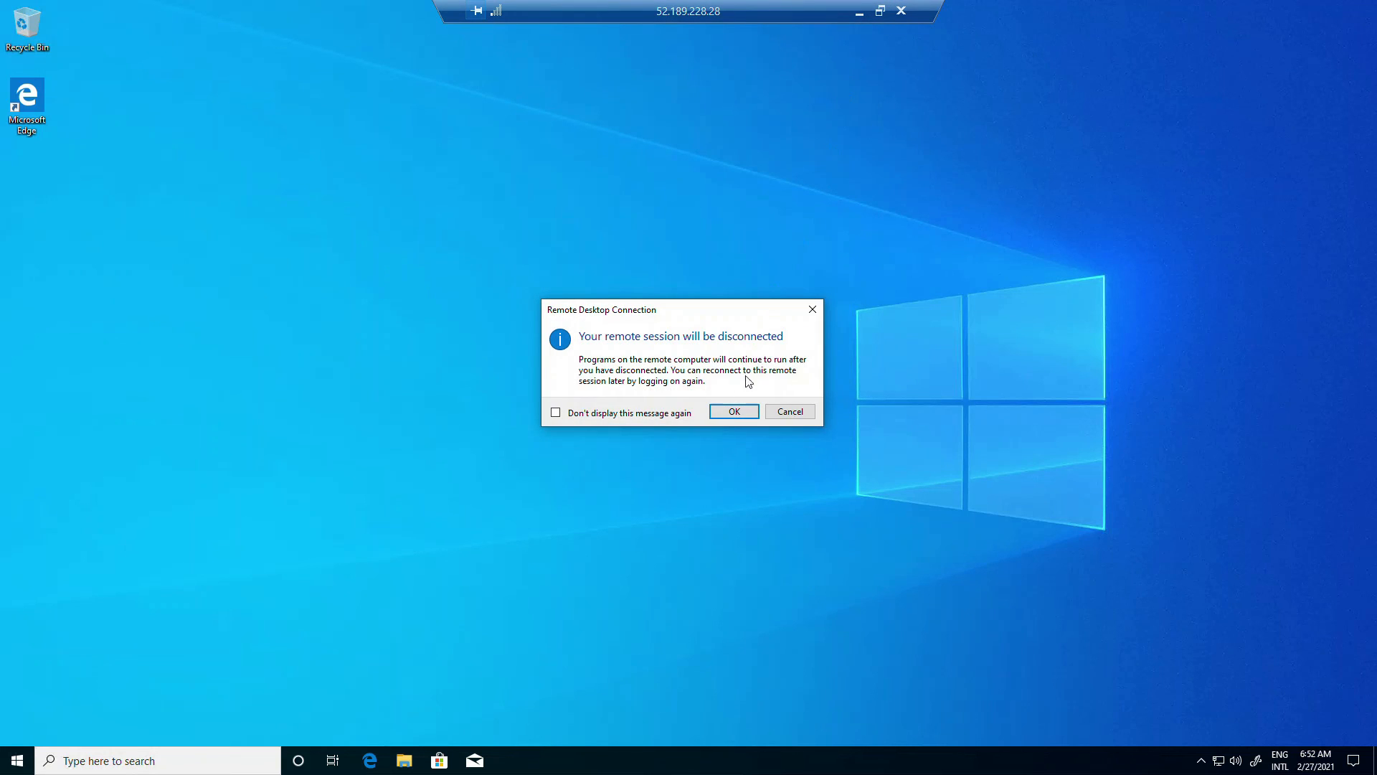
left_click(813, 309)
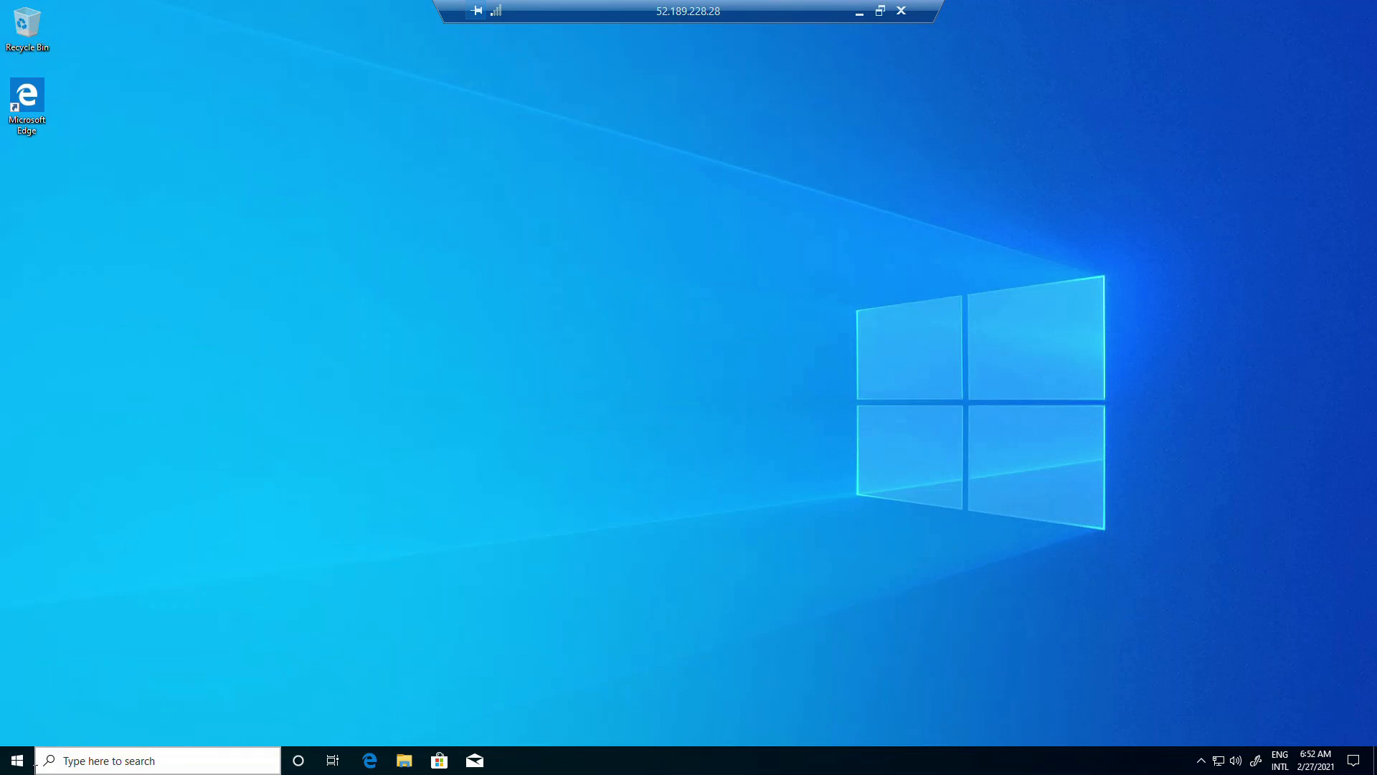
right_click(20, 771)
mouse_move(58, 726)
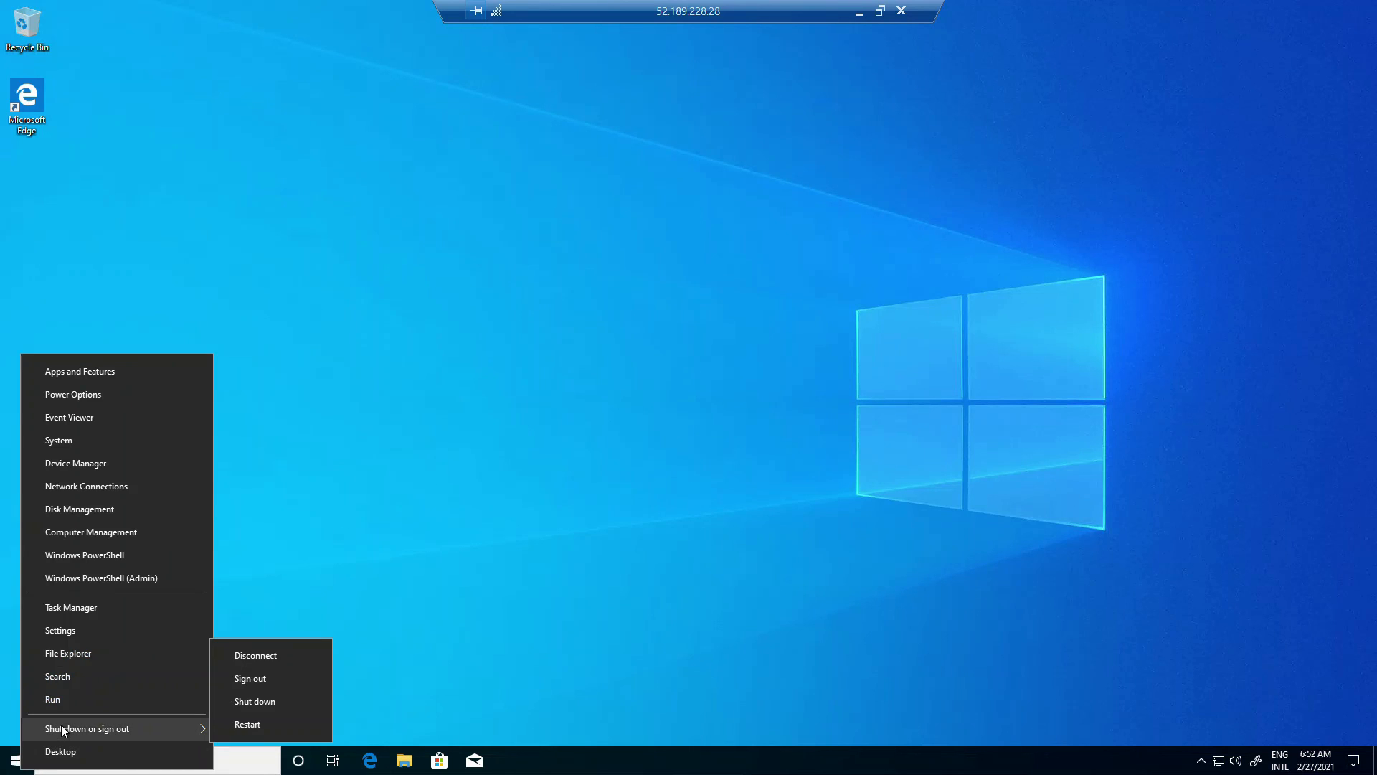
left_click(274, 654)
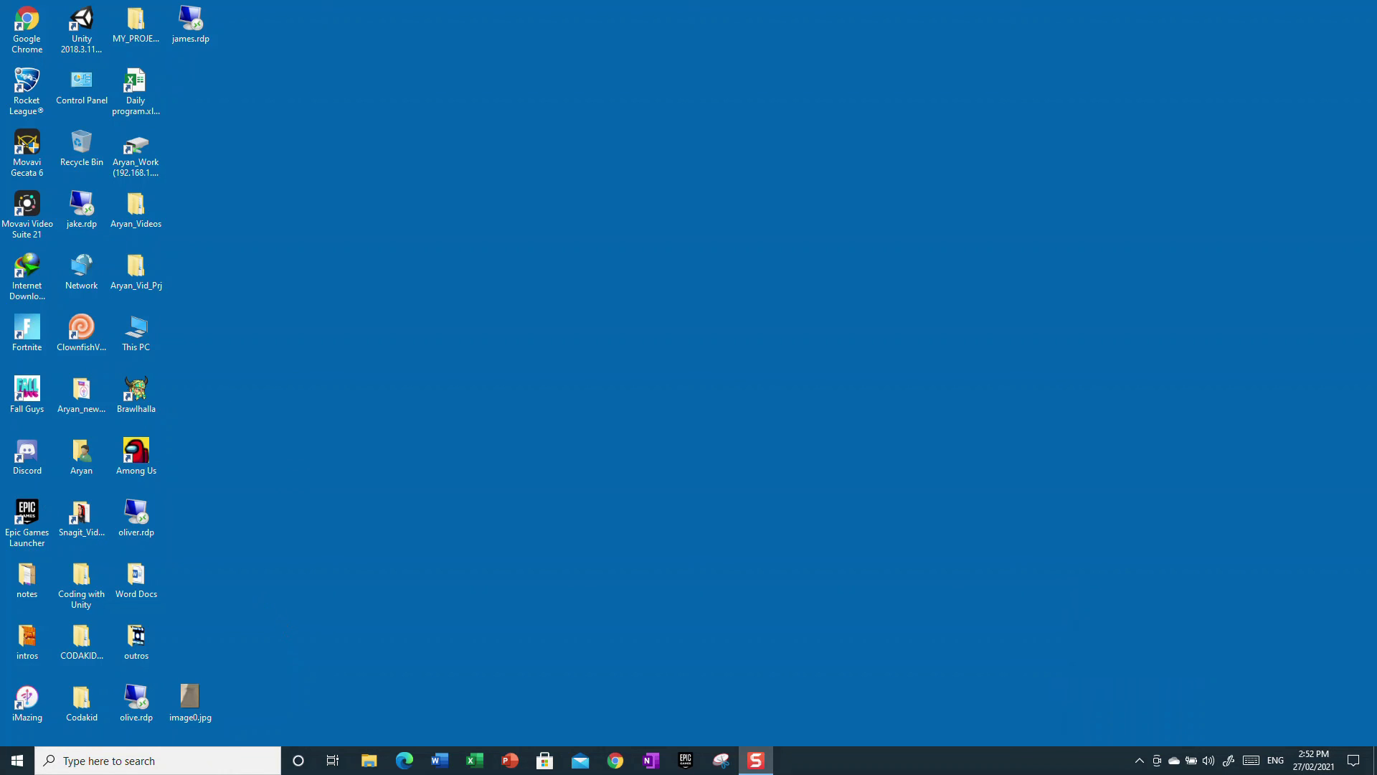